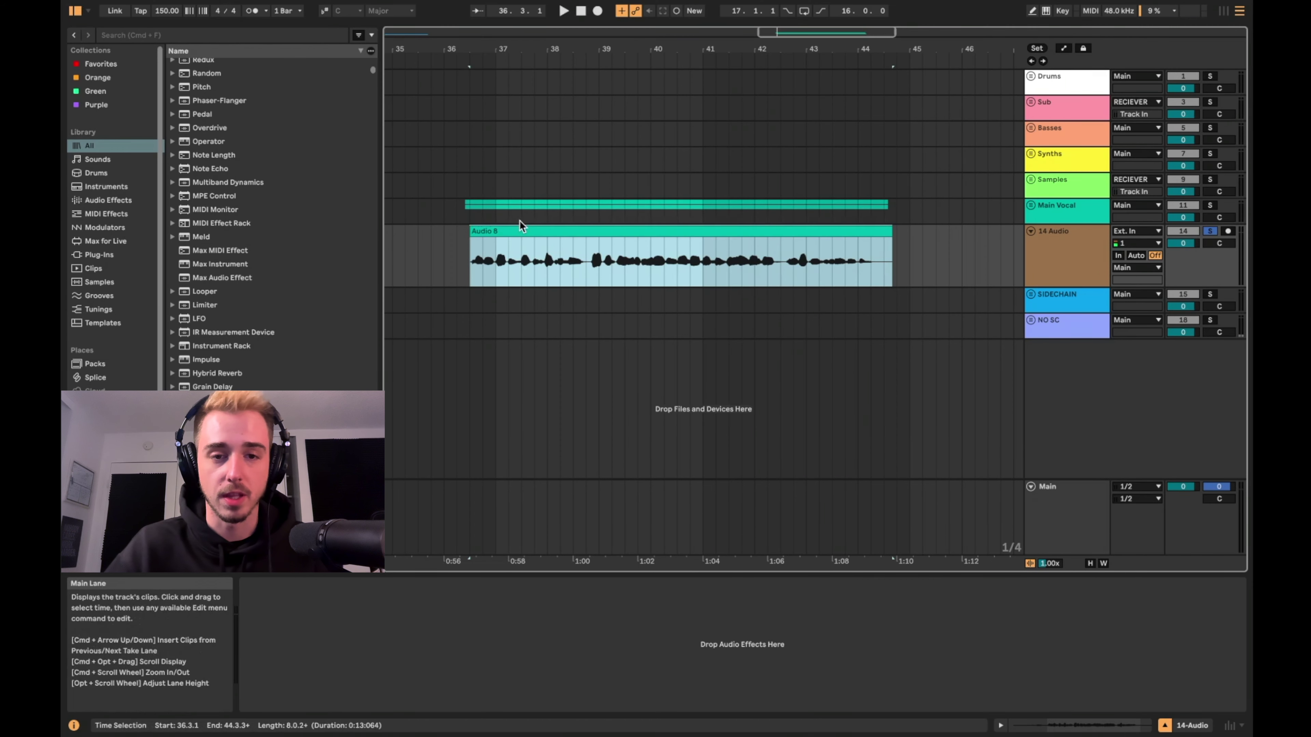
Step: Select the Audio 8 vocal clip on the 14 Audio track and play it back
{"action": "left_click", "coordinate": [518, 241]}
{"action": "left_click", "coordinate": [514, 232]}
{"action": "key", "text": "space"}
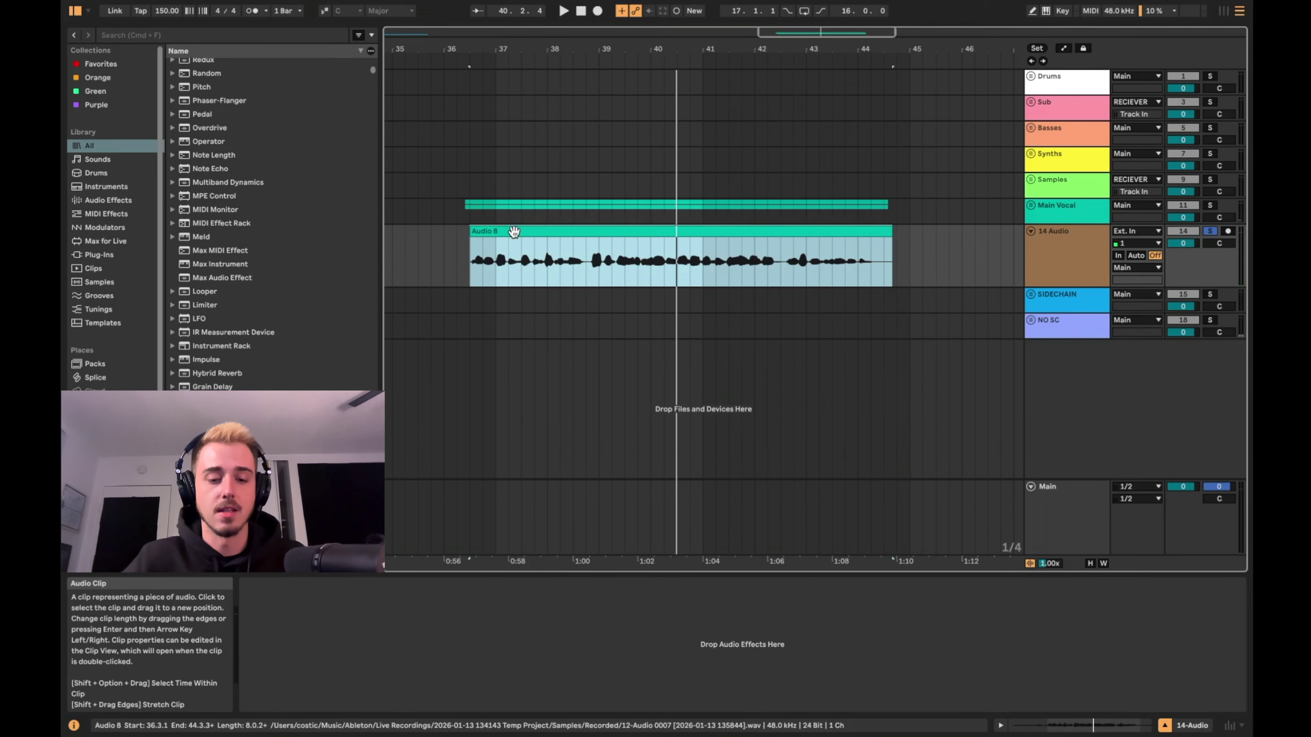
Step: Search the browser for "mel" and load Melodyne onto the 14 Audio track
{"action": "key", "text": "super+f"}
{"action": "type", "text": "me"}
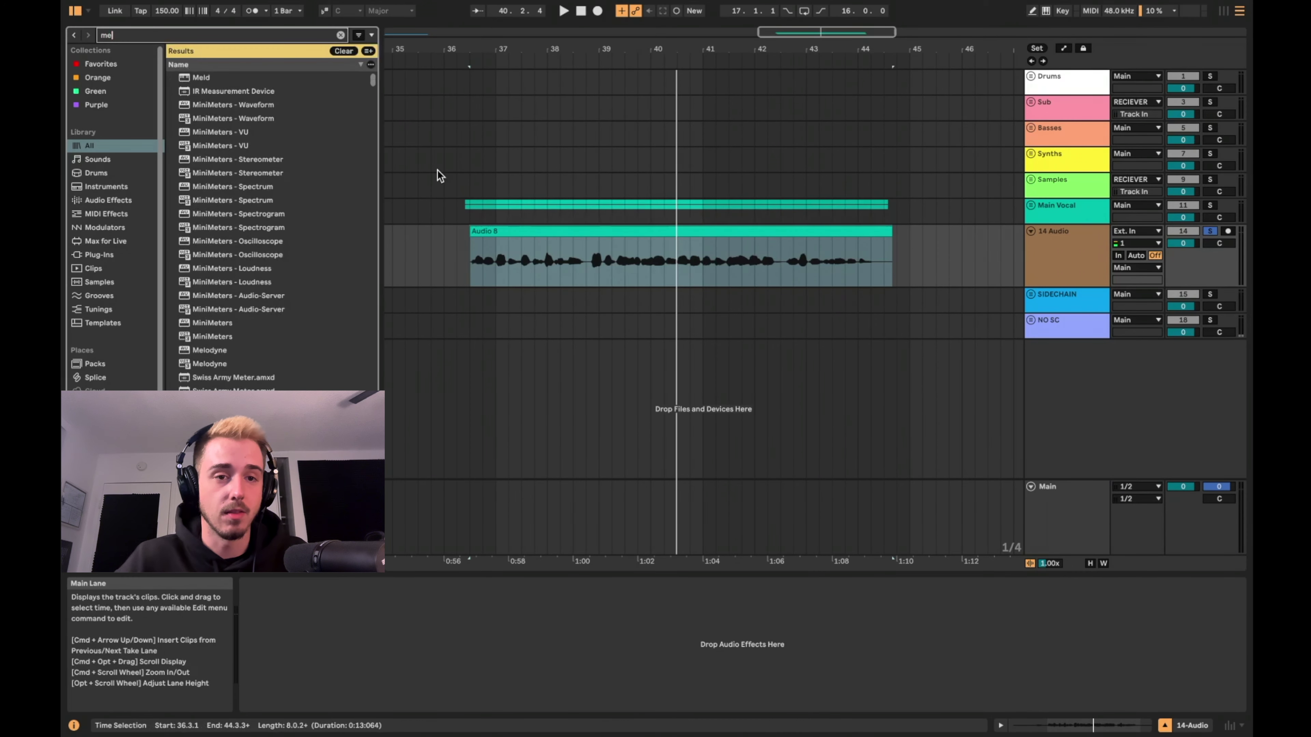
{"action": "type", "text": "l"}
{"action": "left_click_drag", "start_coordinate": [191, 106], "coordinate": [617, 260]}
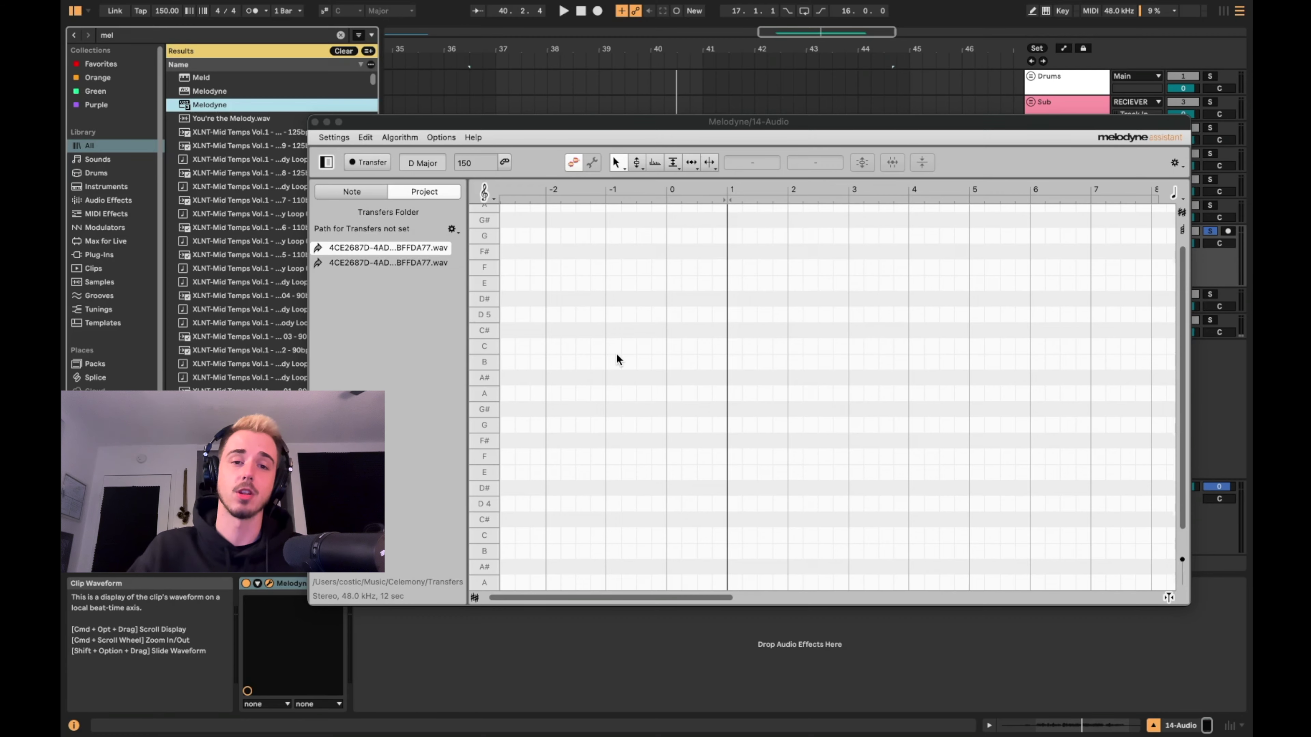
Step: Arm Transfer in Melodyne and play the vocal clip through it so its audio is captured for note detection
{"action": "left_click_drag", "start_coordinate": [432, 120], "coordinate": [484, 295]}
{"action": "left_click", "coordinate": [464, 156]}
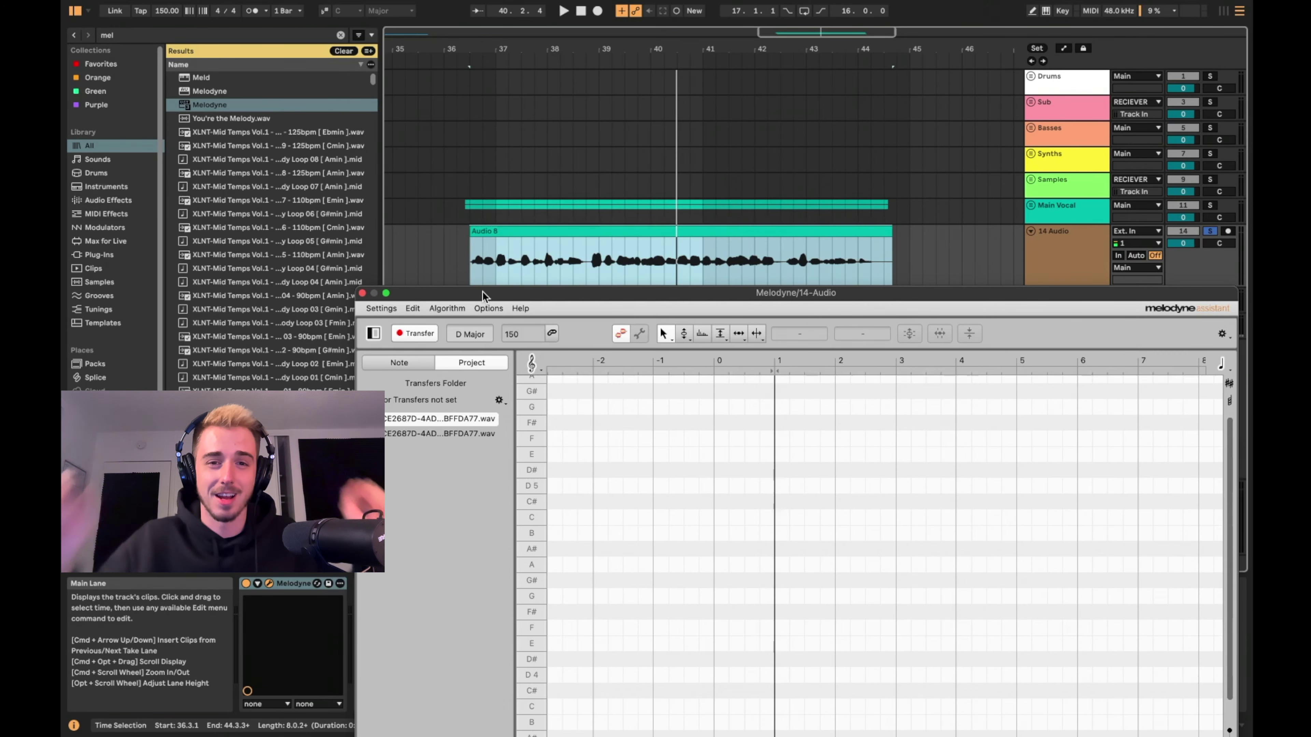
{"action": "mouse_move", "coordinate": [528, 293]}
{"action": "left_mouse_down"}
{"action": "mouse_move", "coordinate": [488, 299]}
{"action": "mouse_move", "coordinate": [520, 287]}
{"action": "left_mouse_up"}
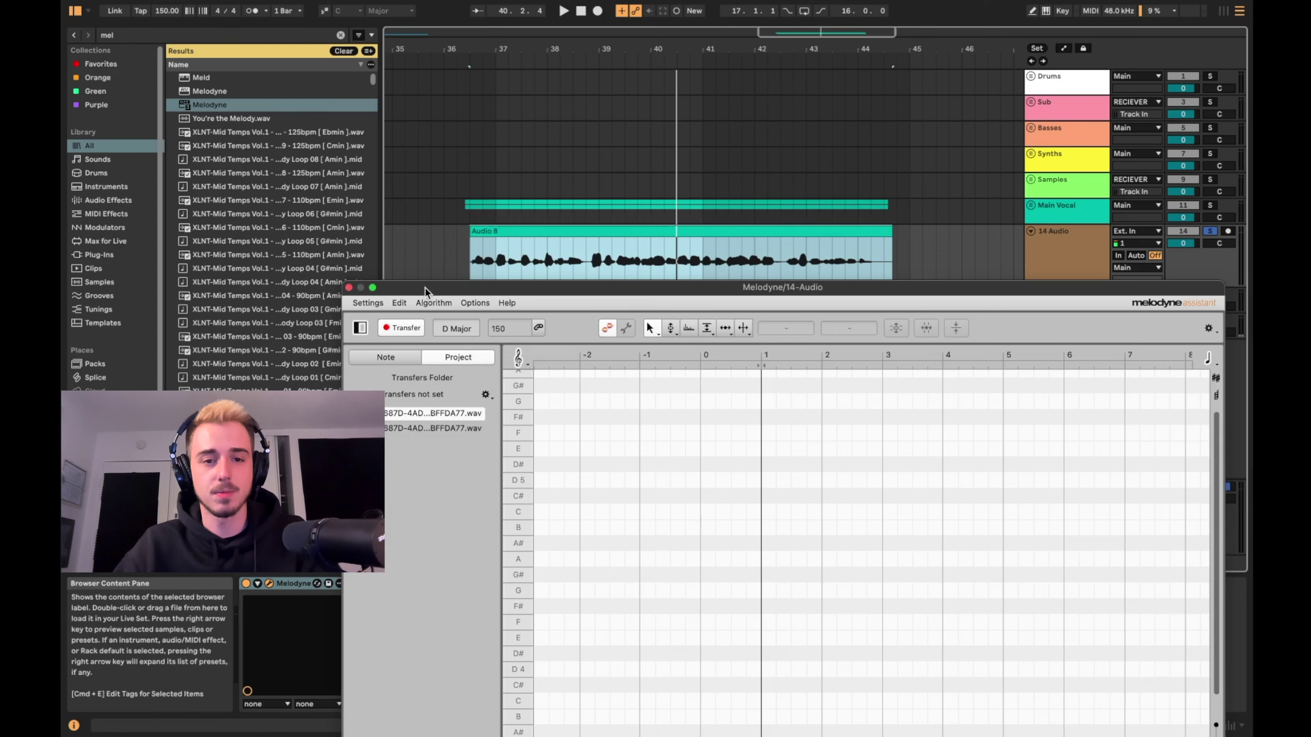
{"action": "left_click_drag", "start_coordinate": [427, 291], "coordinate": [496, 280]}
{"action": "key", "text": "space"}
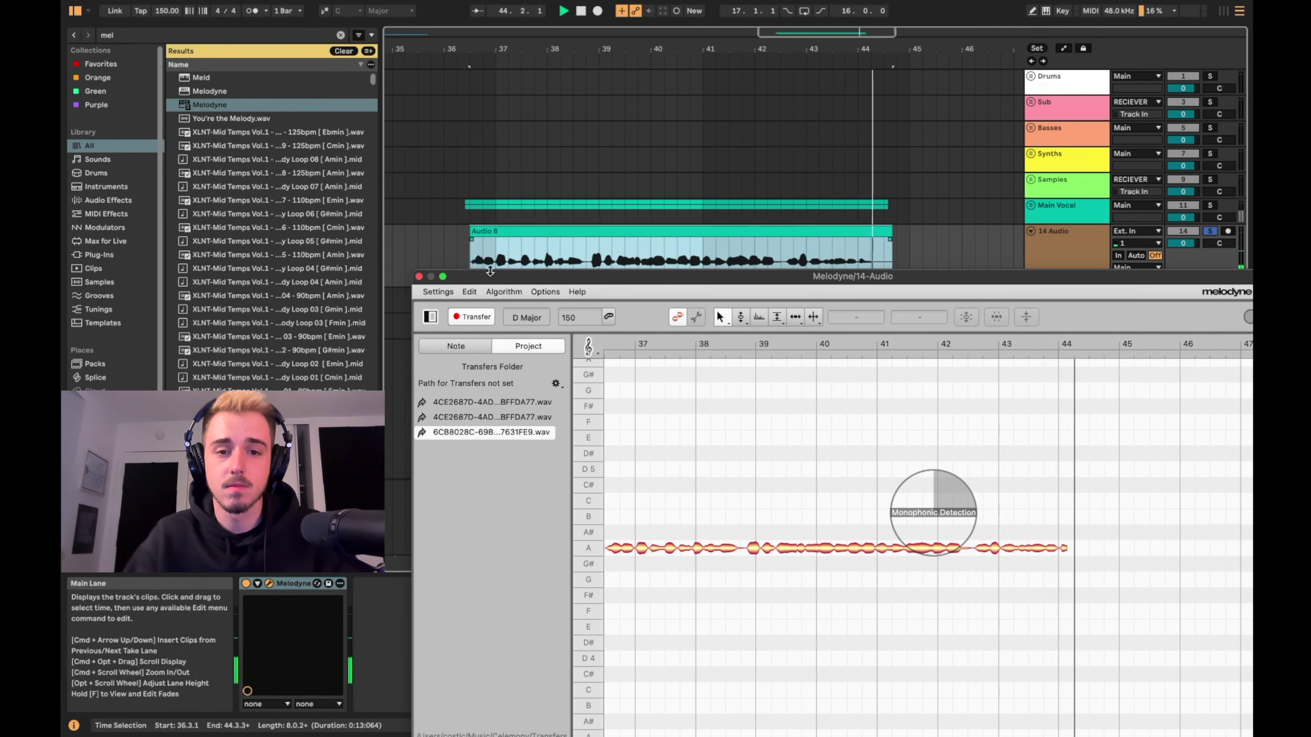
{"action": "key", "text": "space"}
Step: Retune the opening rising vocal notes up to bar 38 to B2, C3, D3, E3, G3 and A3
{"action": "left_click_drag", "start_coordinate": [526, 277], "coordinate": [418, 173]}
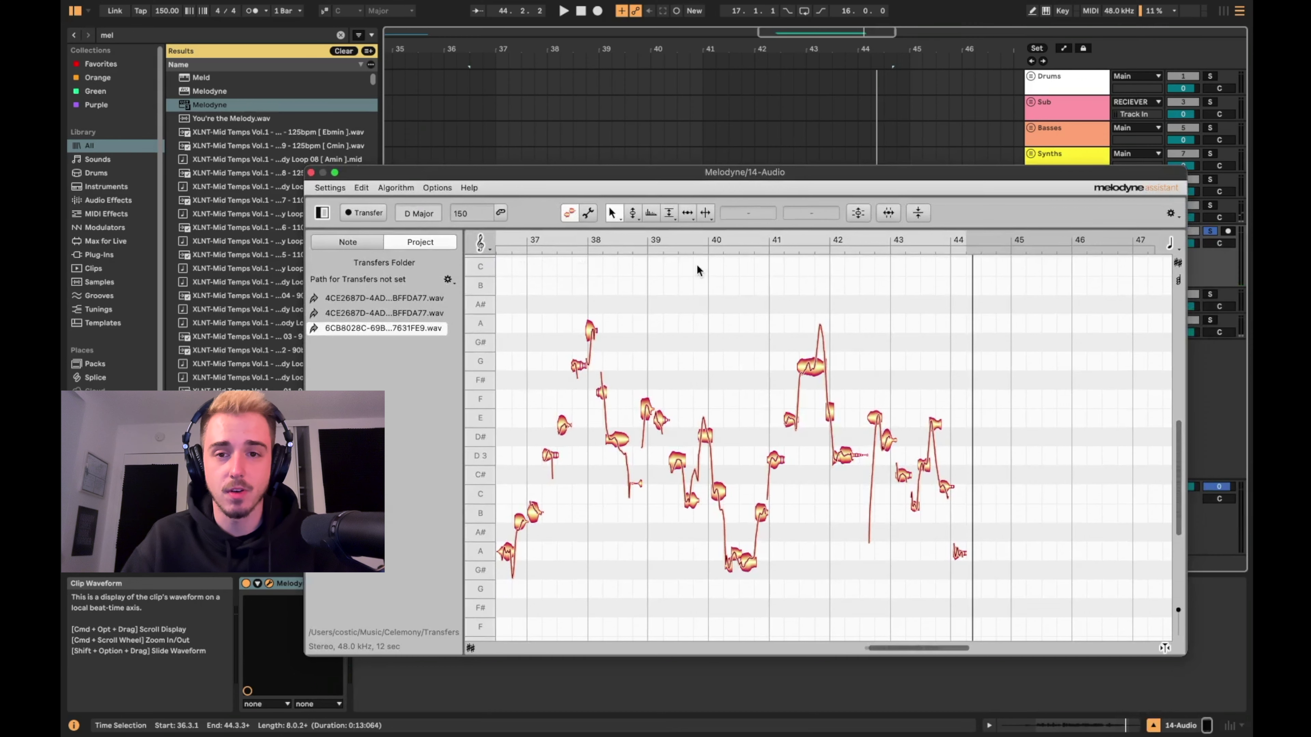
{"action": "left_click_drag", "start_coordinate": [702, 173], "coordinate": [688, 125]}
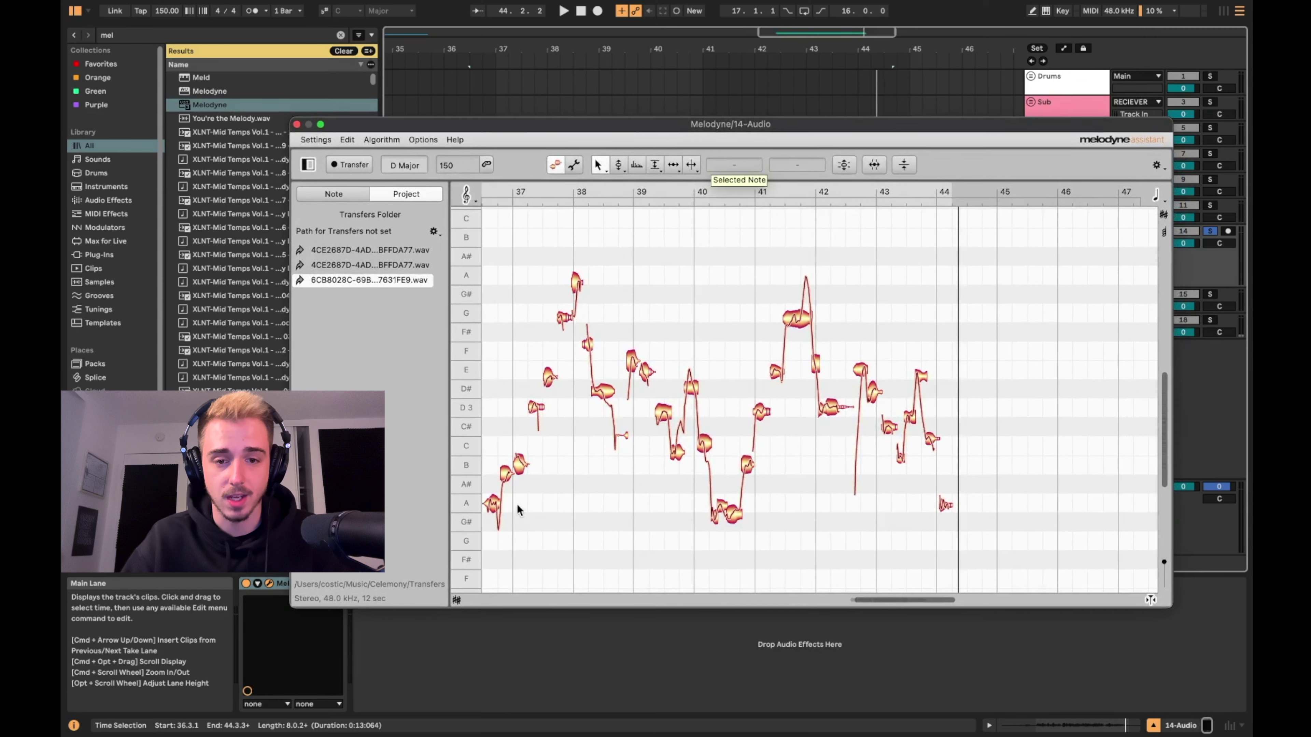
{"action": "left_click", "coordinate": [506, 465]}
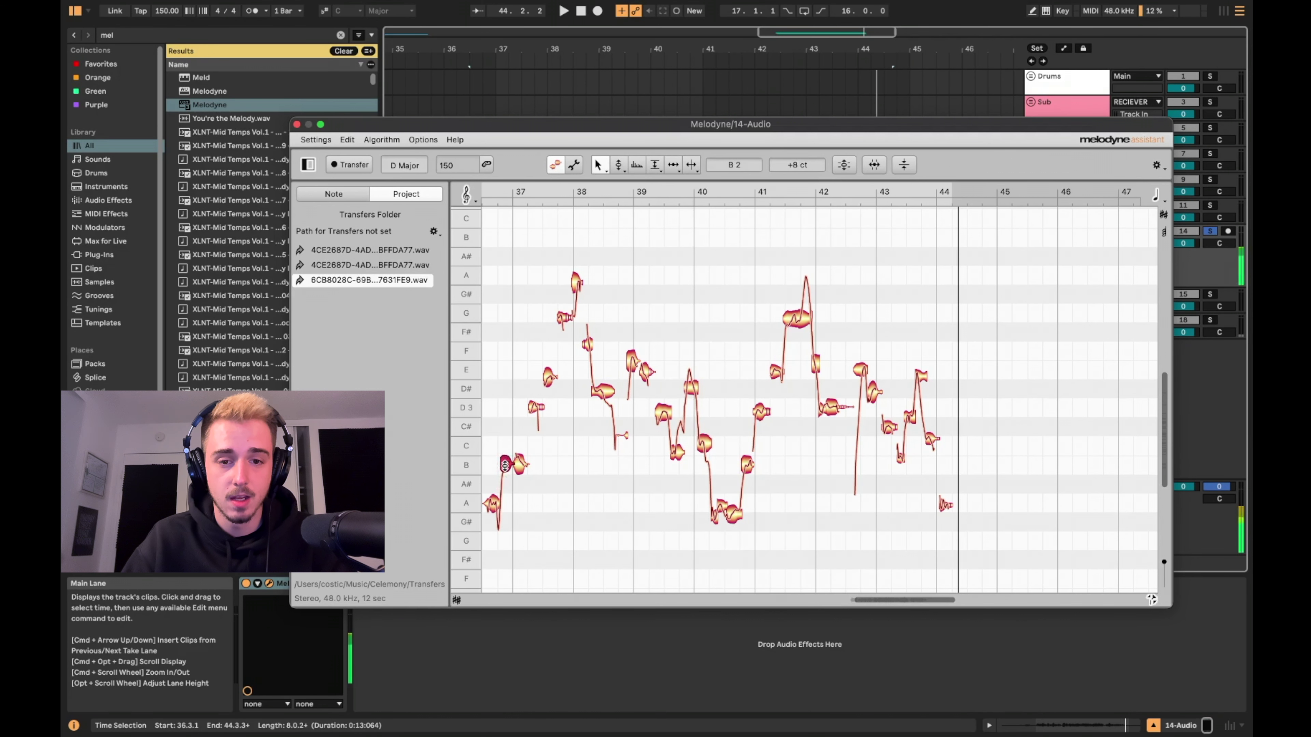
{"action": "left_click_drag", "start_coordinate": [516, 467], "coordinate": [520, 448]}
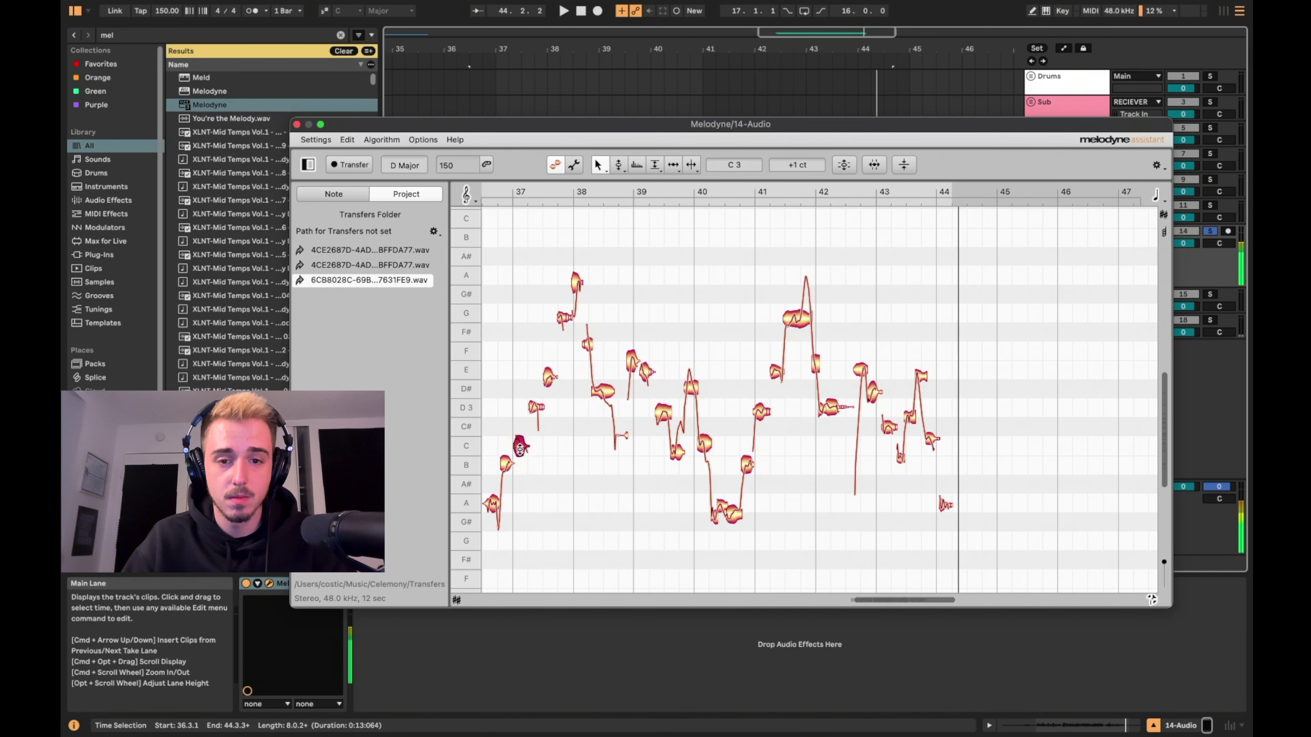
{"action": "left_click", "coordinate": [538, 408]}
{"action": "left_click", "coordinate": [550, 380]}
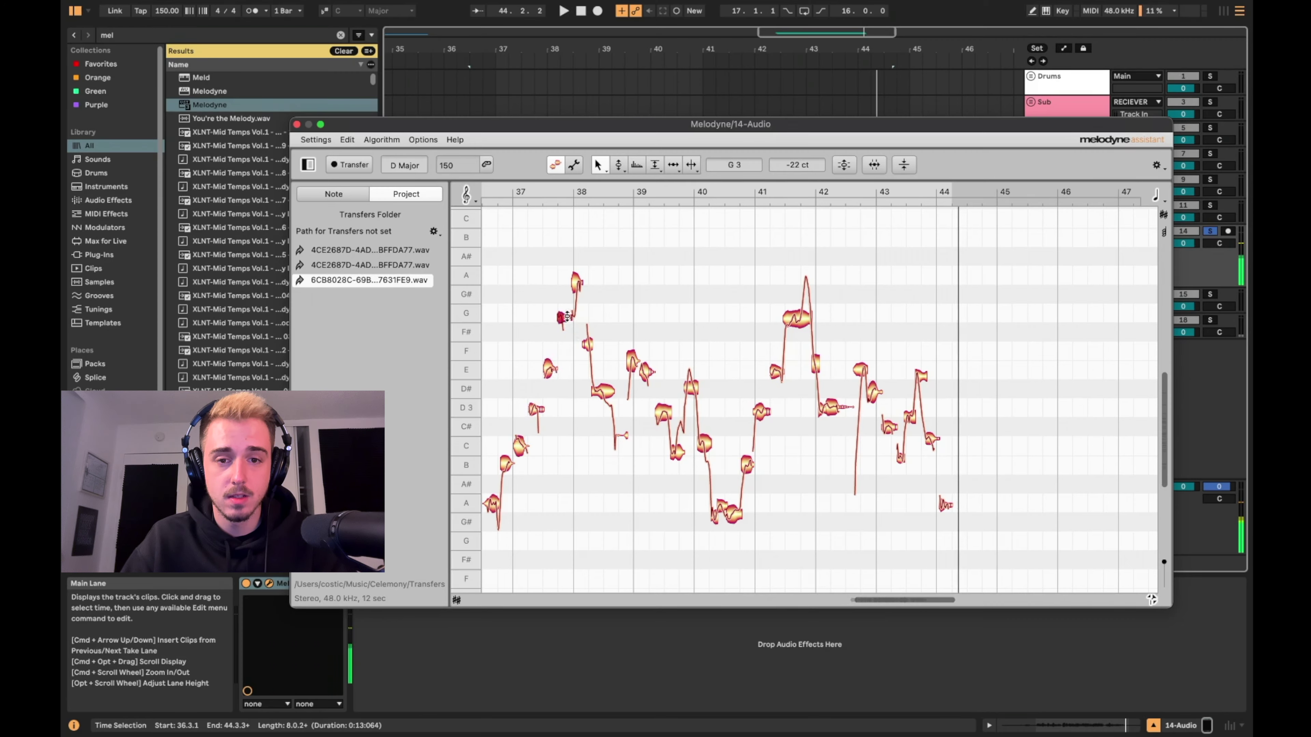
{"action": "left_click_drag", "start_coordinate": [574, 296], "coordinate": [574, 286]}
Step: Retune the two descending notes just after bar 38 to E3 and D3, replaying the phrase to check them
{"action": "key", "text": "space"}
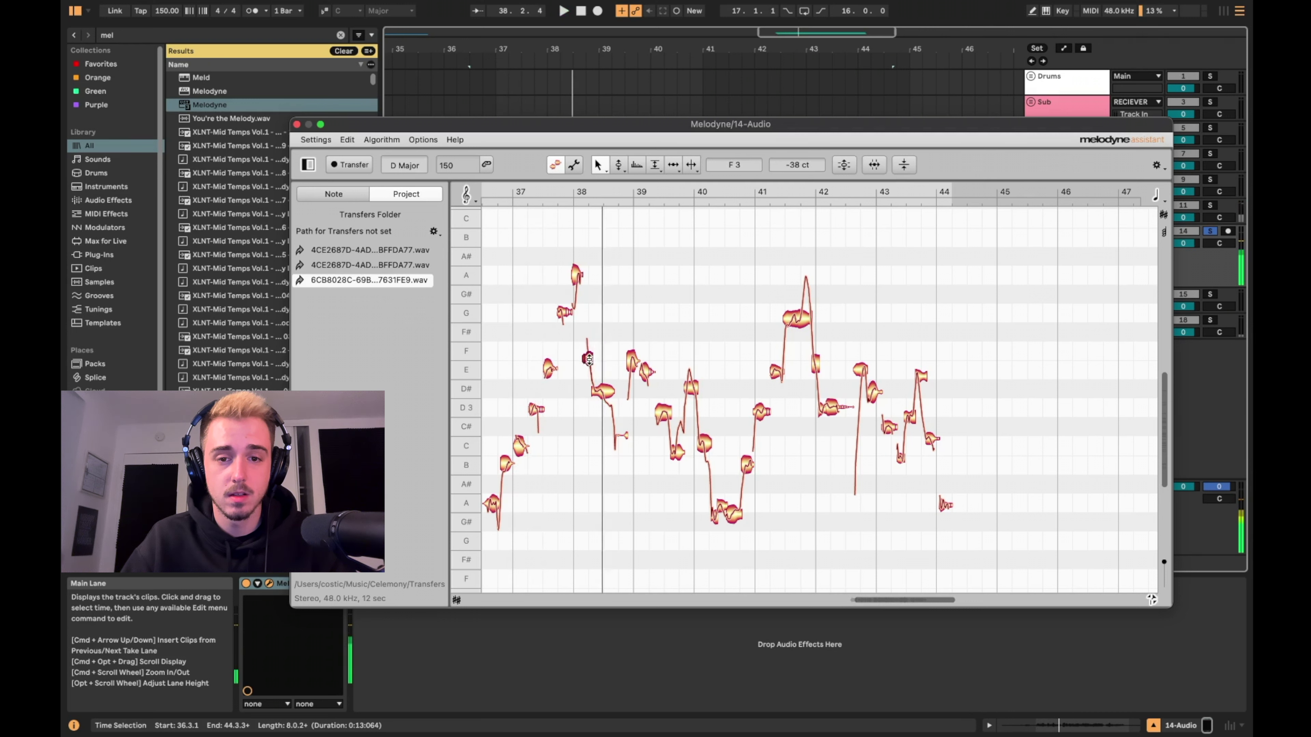
{"action": "key", "text": "space"}
{"action": "key", "text": "space"}
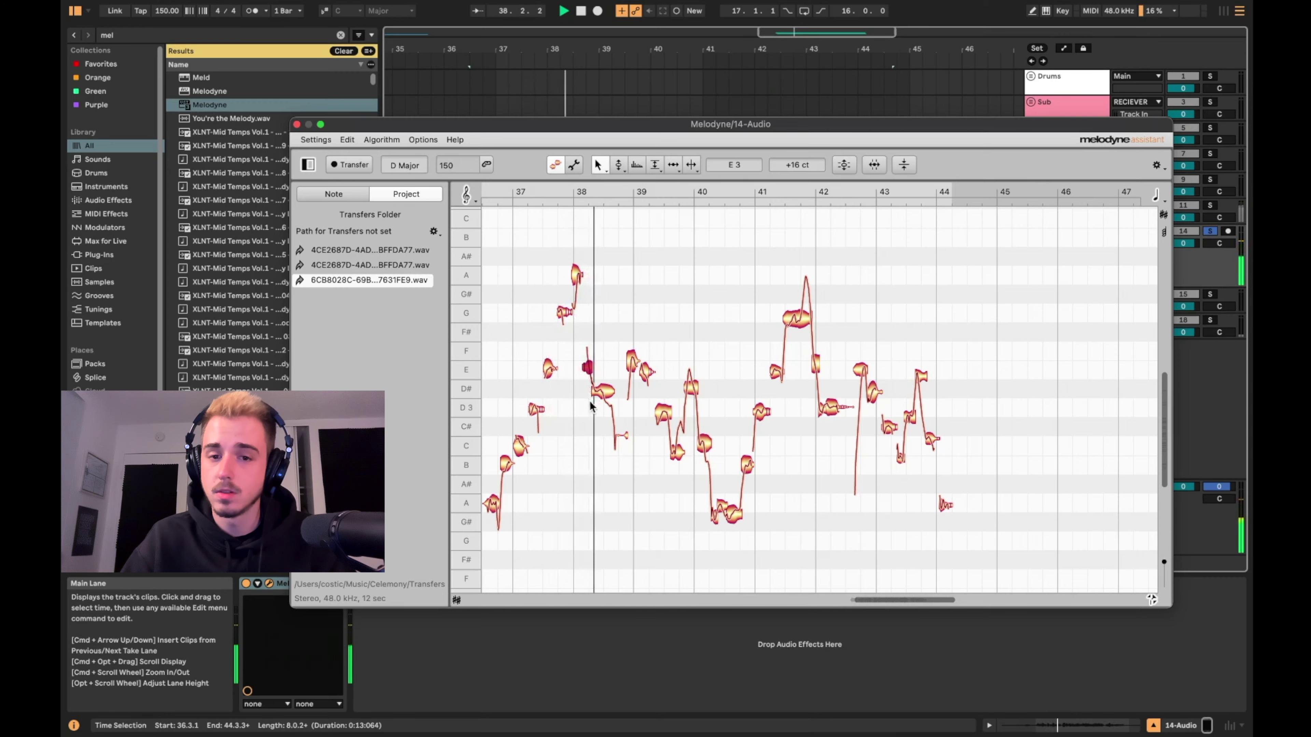
{"action": "left_click", "coordinate": [602, 394]}
{"action": "left_click_drag", "start_coordinate": [602, 394], "coordinate": [601, 408]}
{"action": "key", "text": "space"}
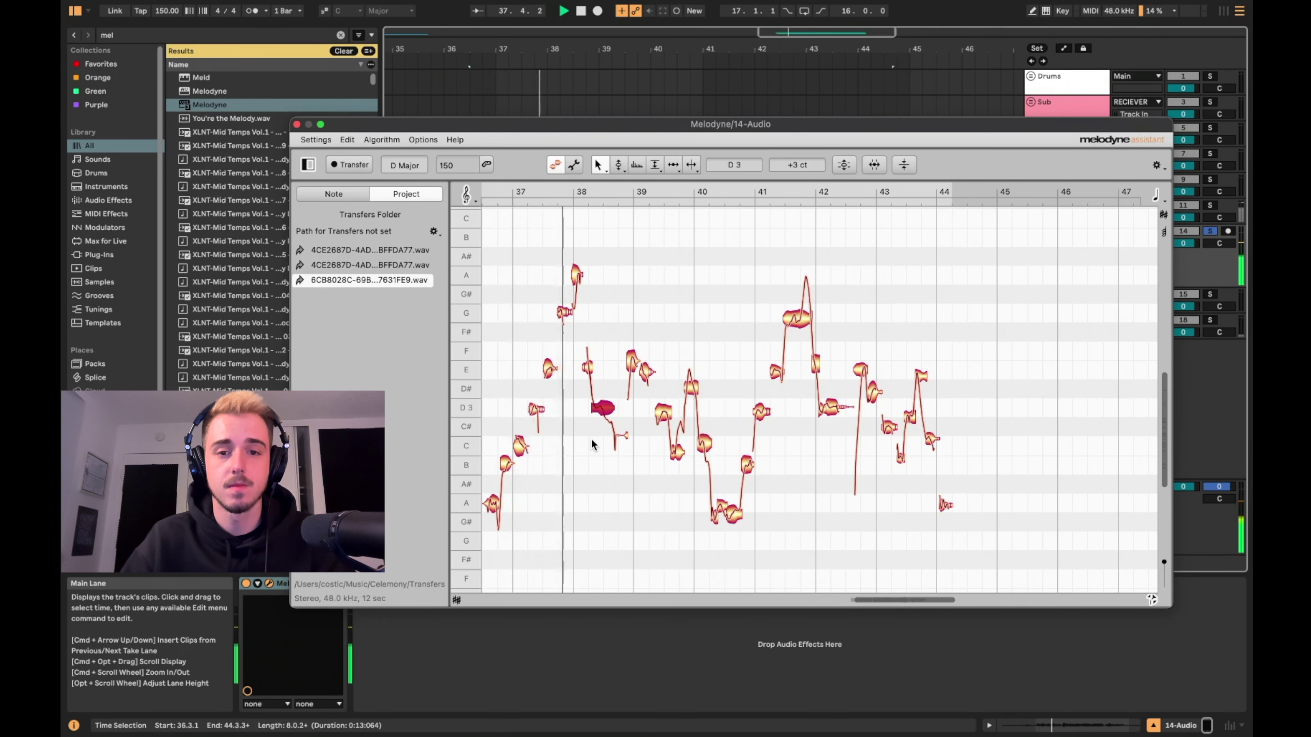
Step: Retune the notes from about bar 39 to bar 40 to F3, E3, D3, C3 and E3, and play the result
{"action": "left_click_drag", "start_coordinate": [335, 124], "coordinate": [321, 149]}
{"action": "left_click", "coordinate": [618, 376]}
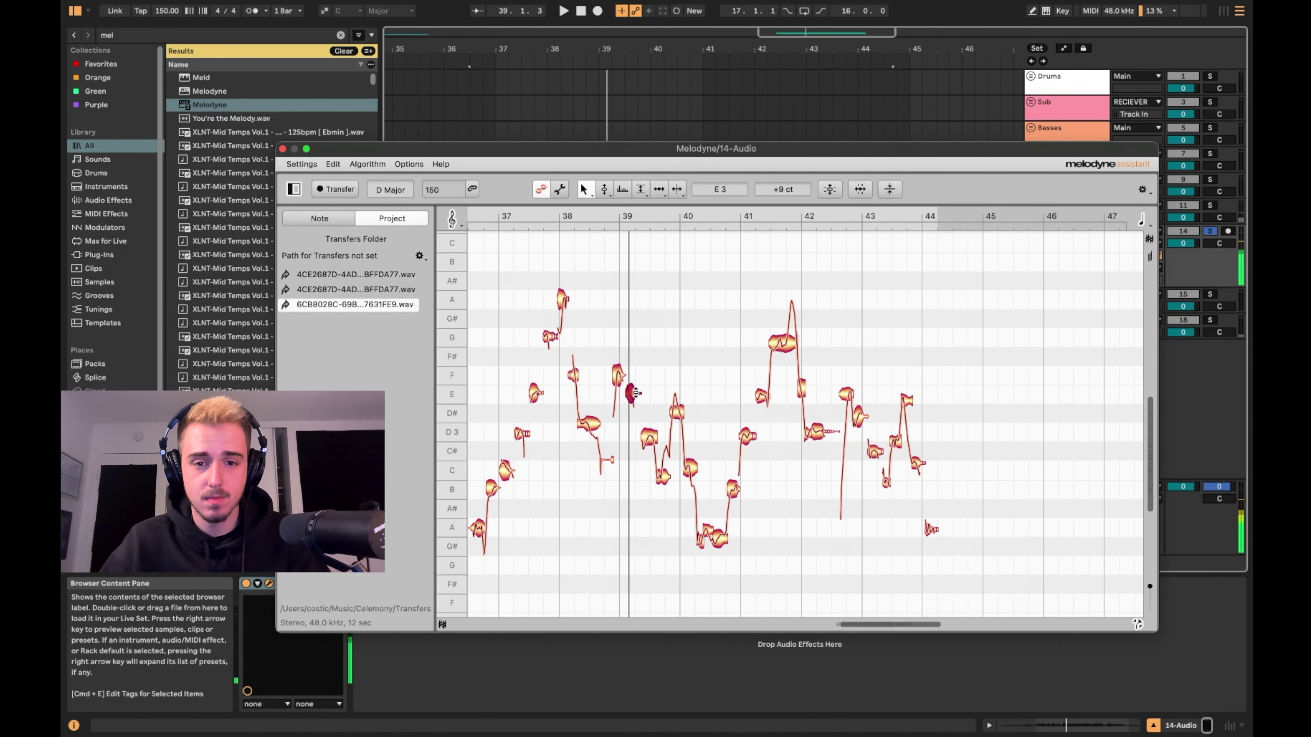
{"action": "left_click", "coordinate": [646, 439]}
{"action": "left_click", "coordinate": [663, 468]}
{"action": "left_click_drag", "start_coordinate": [674, 425], "coordinate": [674, 408]}
{"action": "key", "text": "space"}
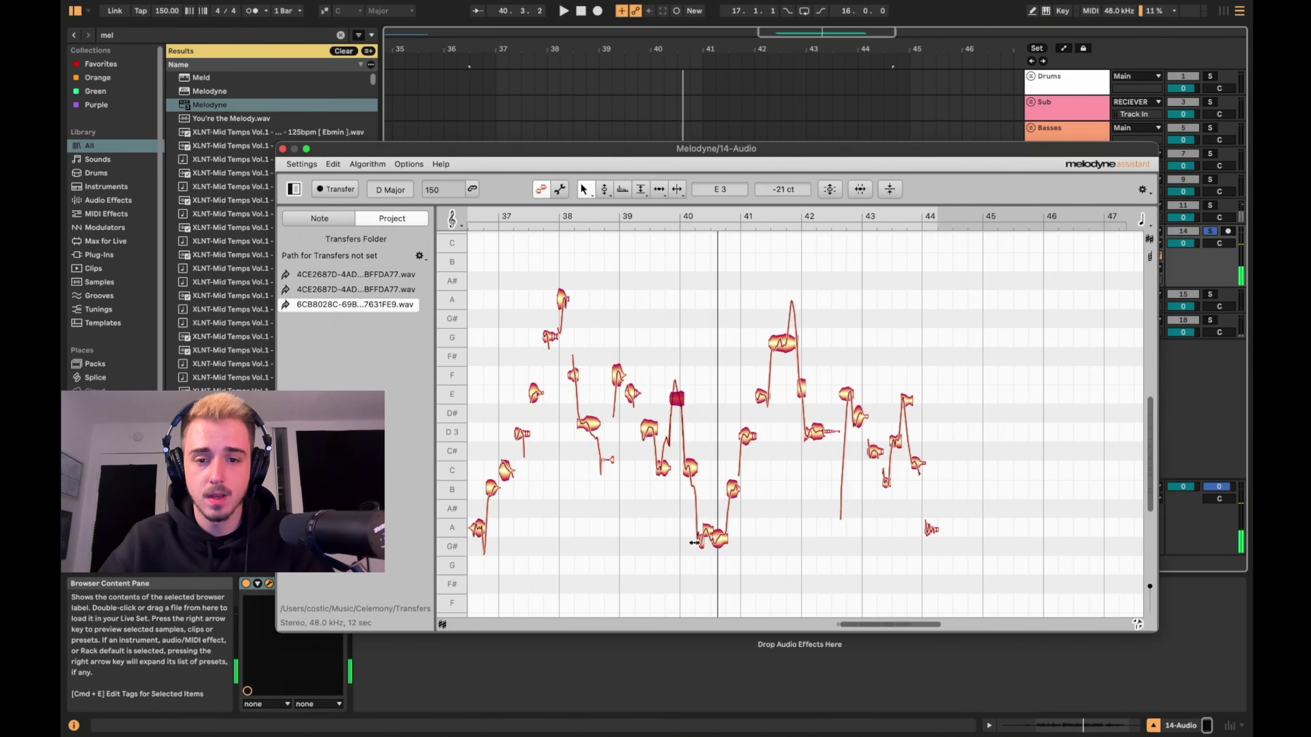
Step: Retune the low notes after bar 40 to A2, the rising notes to C3 and D3, and the high note before bar 42 to G3
{"action": "left_click_drag", "start_coordinate": [700, 546], "coordinate": [734, 475]}
{"action": "left_click", "coordinate": [747, 436]}
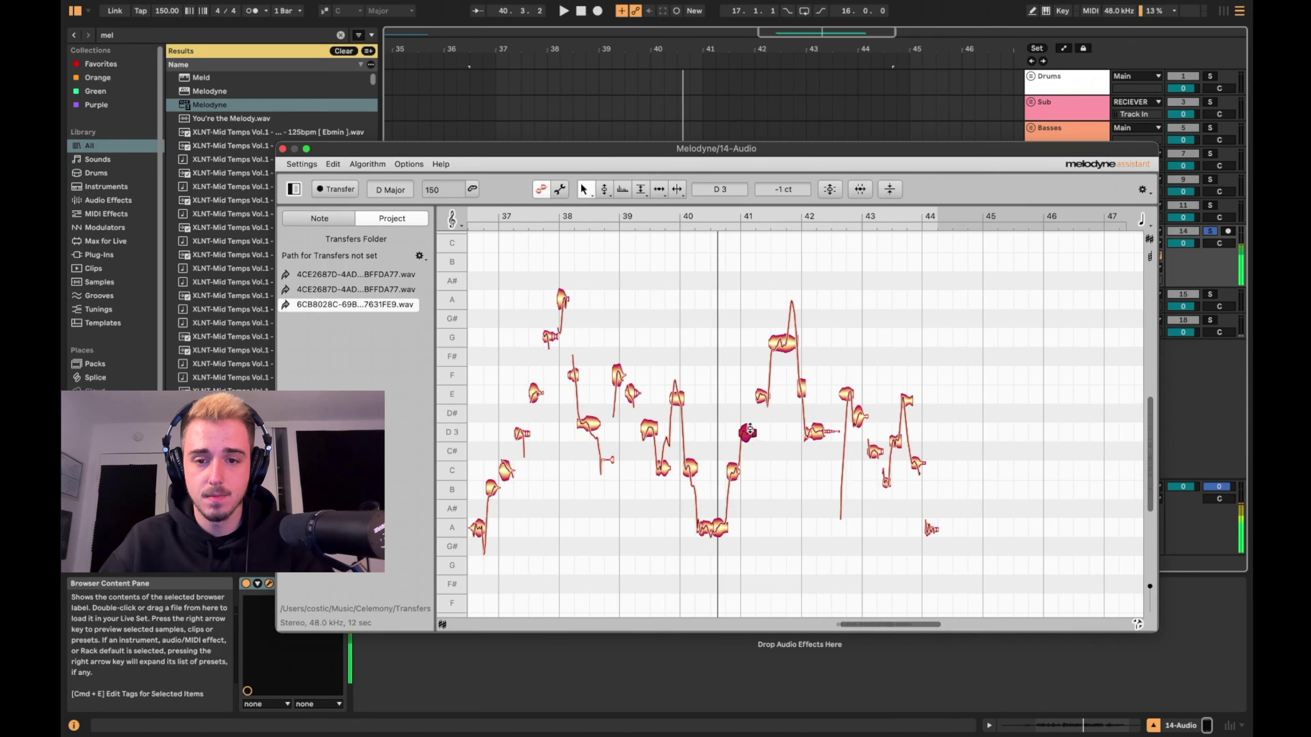
{"action": "left_click_drag", "start_coordinate": [788, 345], "coordinate": [790, 332]}
{"action": "key", "text": "space"}
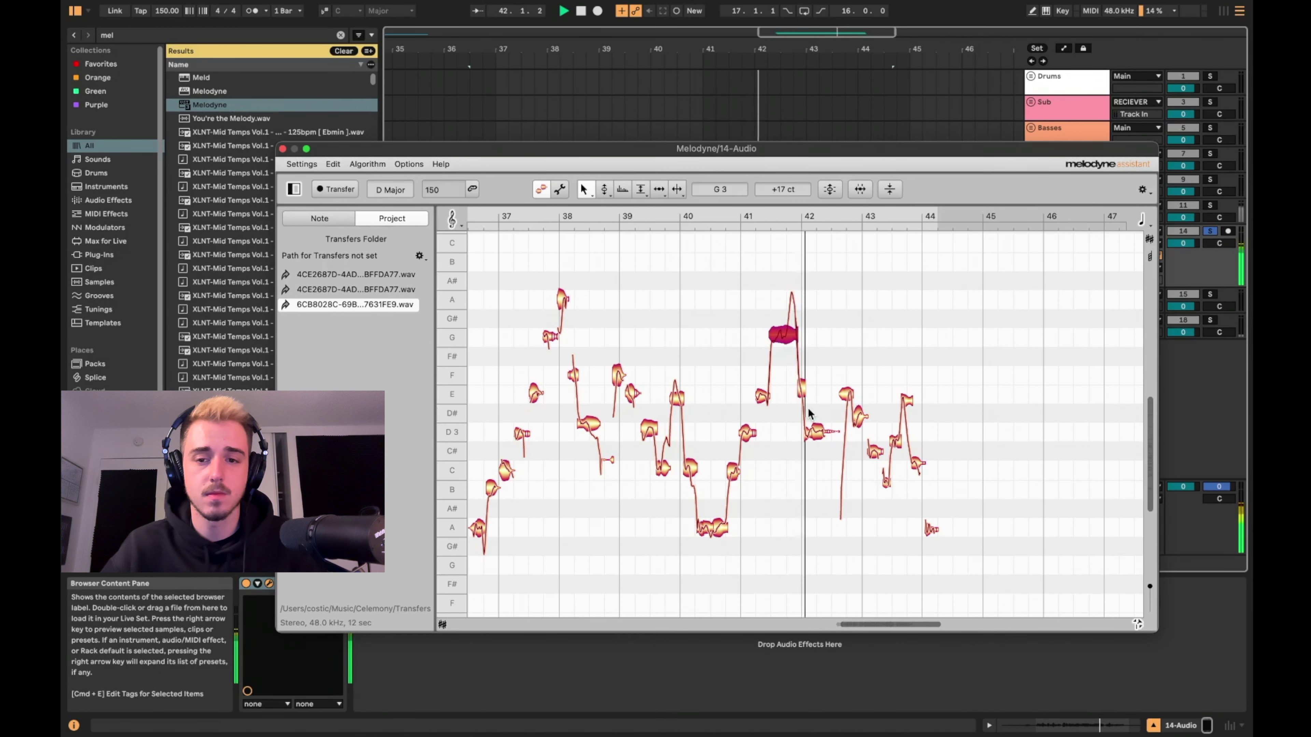
Step: Retune the closing notes from about bar 42 to bar 44 to E3, F3, E3, D3 and C3
{"action": "left_click", "coordinate": [801, 393]}
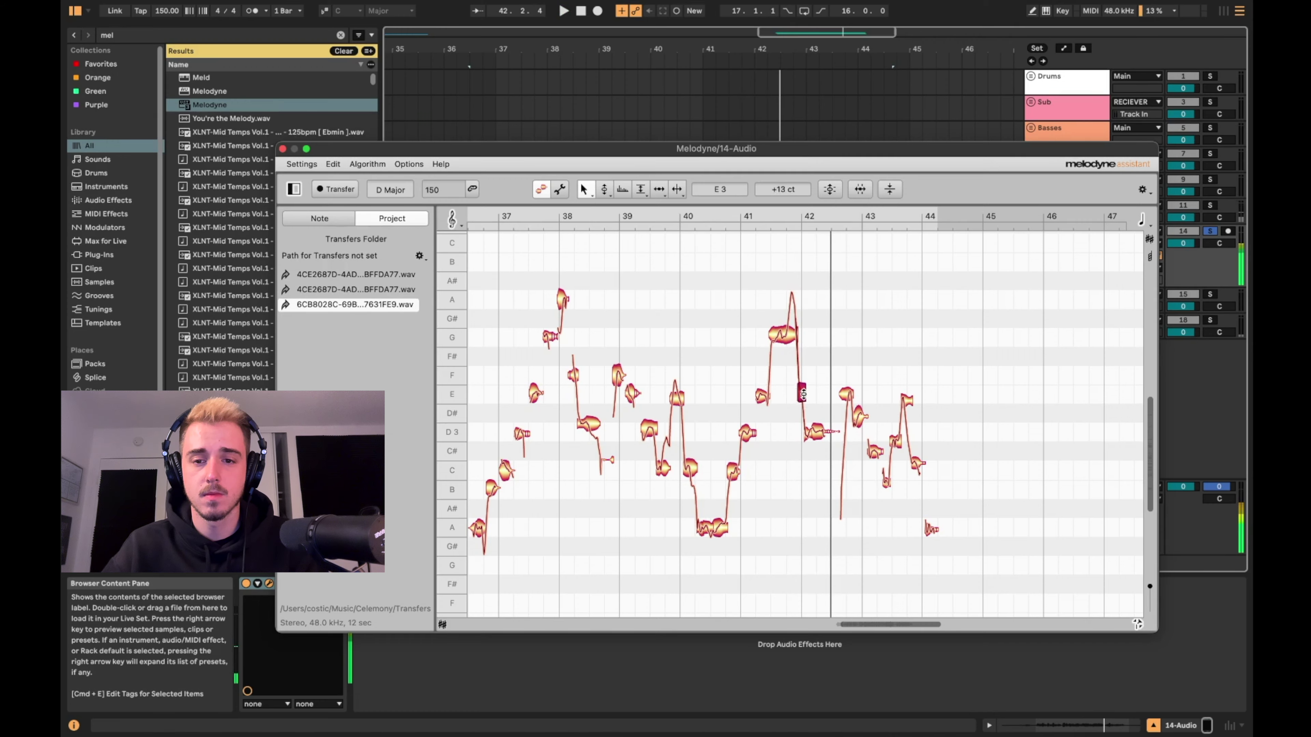
{"action": "left_click_drag", "start_coordinate": [848, 399], "coordinate": [852, 371]}
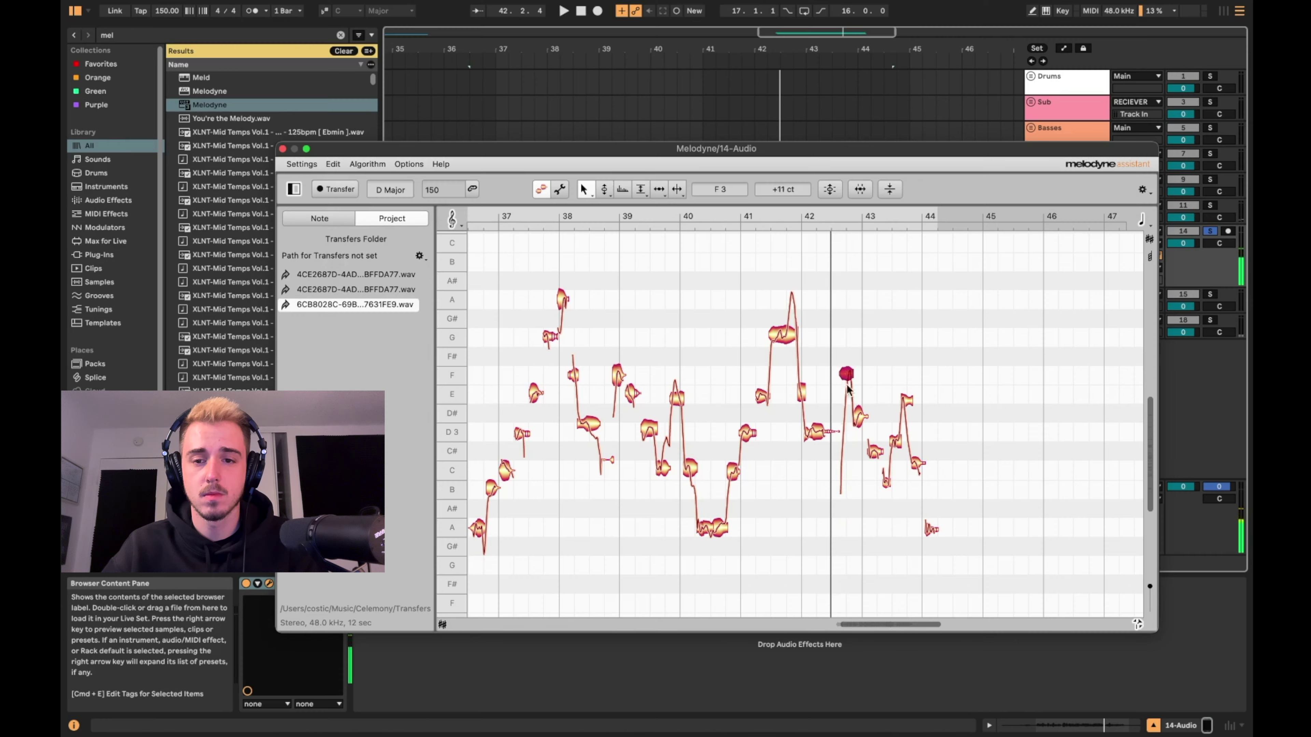
{"action": "left_click_drag", "start_coordinate": [859, 421], "coordinate": [865, 394]}
{"action": "left_click_drag", "start_coordinate": [872, 450], "coordinate": [897, 432]}
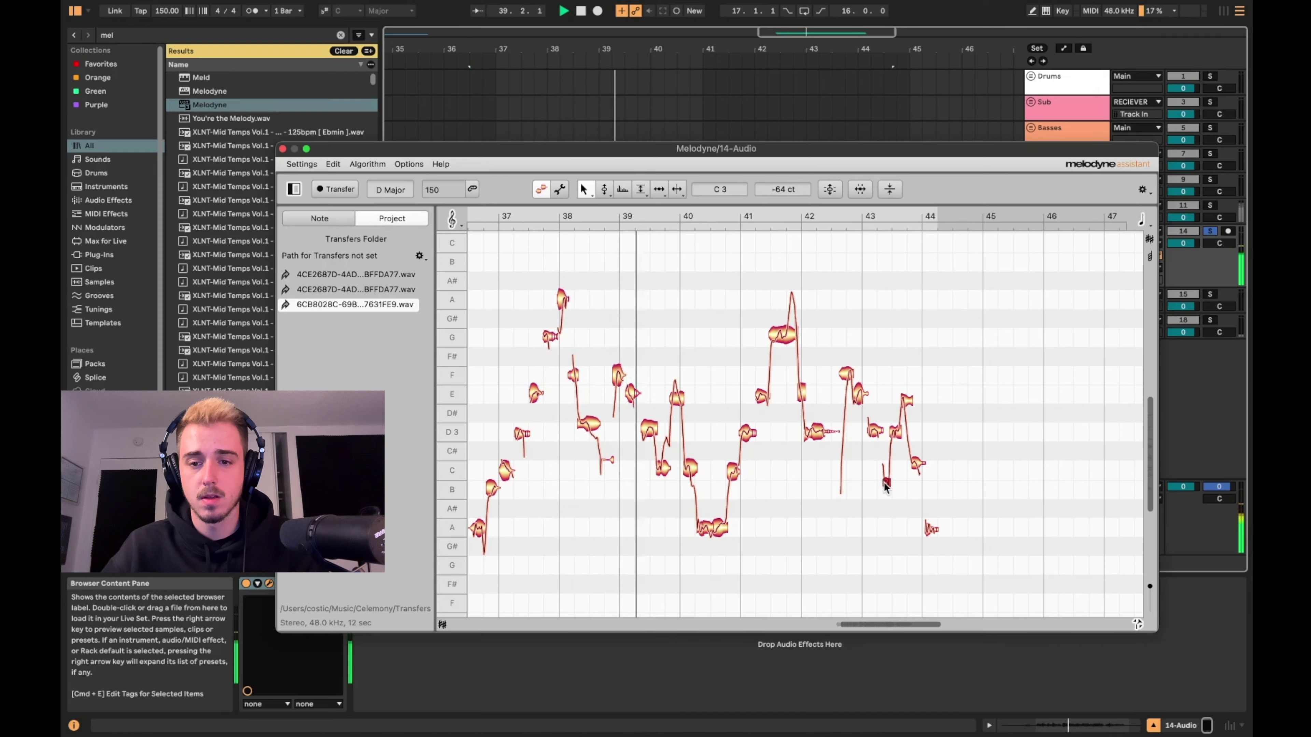
{"action": "left_click_drag", "start_coordinate": [918, 464], "coordinate": [919, 470]}
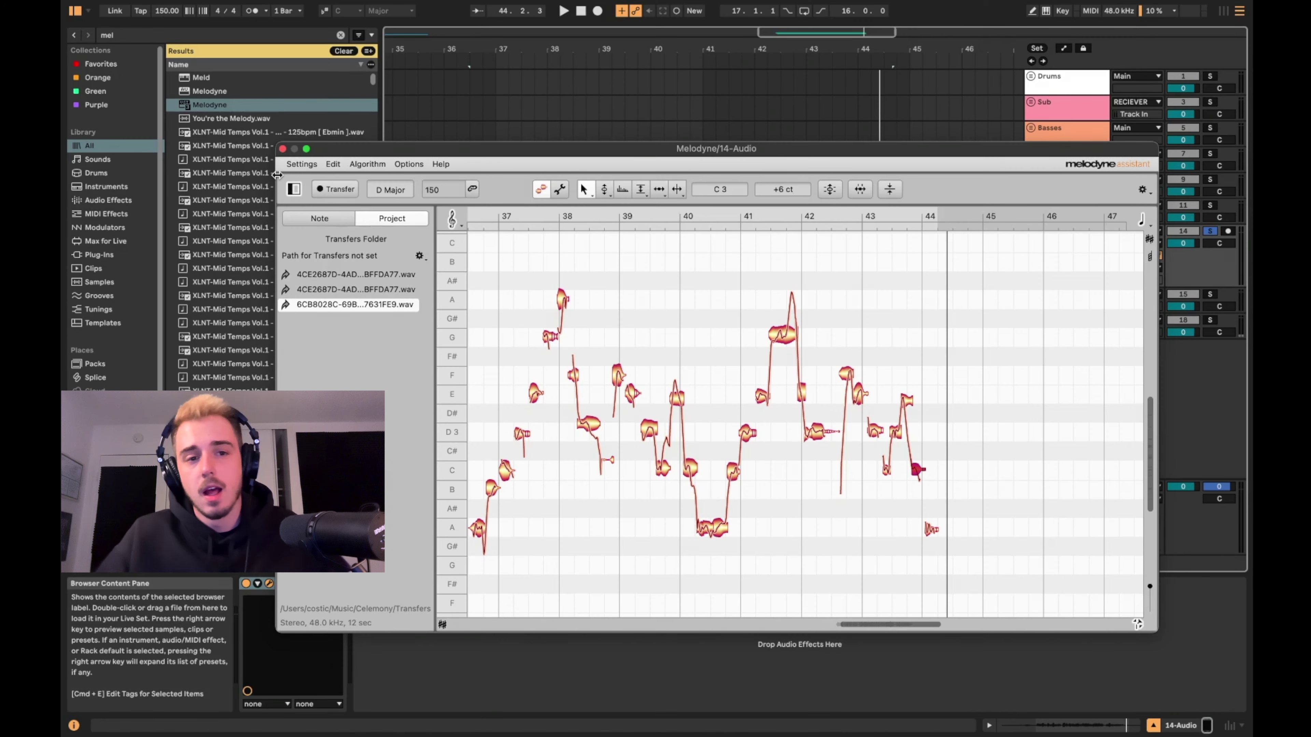
Step: Close the Melodyne window and load Waves Tune Real-Time (m) after it on the 14 Audio track
{"action": "left_click_drag", "start_coordinate": [338, 149], "coordinate": [273, 59]}
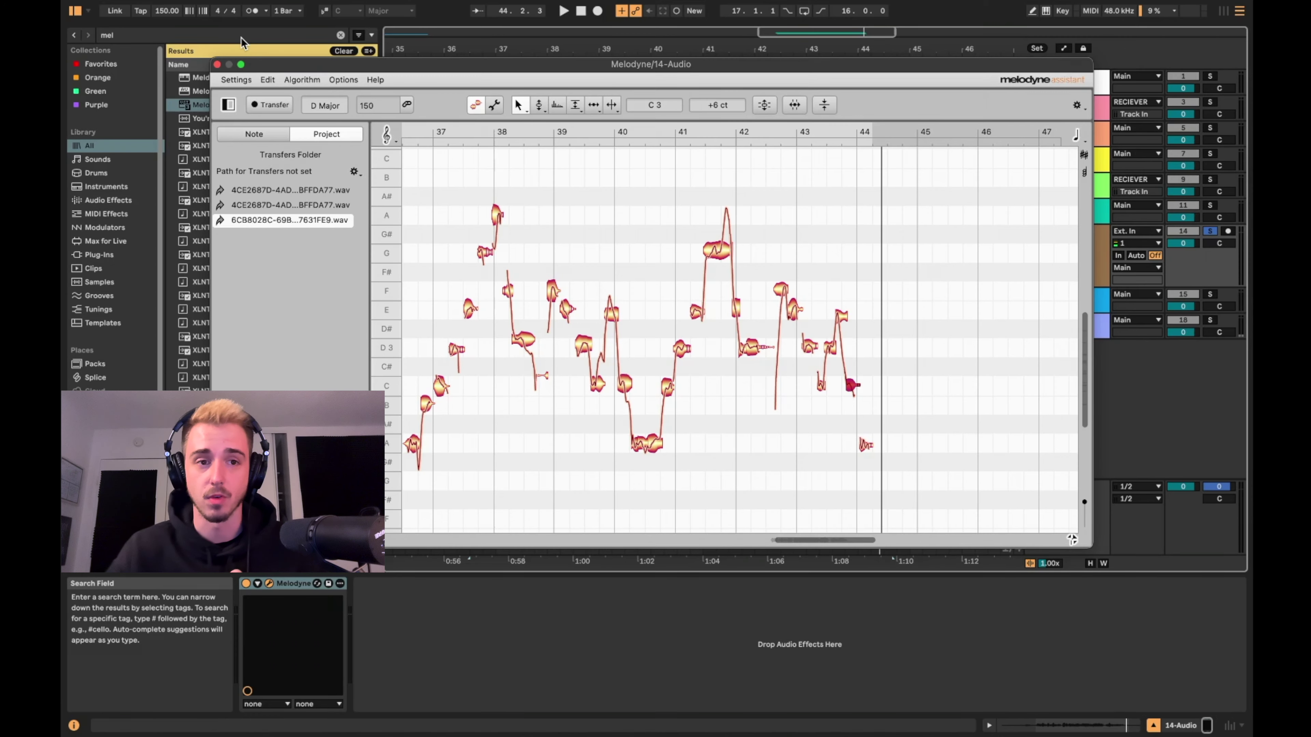
{"action": "left_click_drag", "start_coordinate": [281, 65], "coordinate": [192, 80]}
{"action": "left_click", "coordinate": [126, 81]}
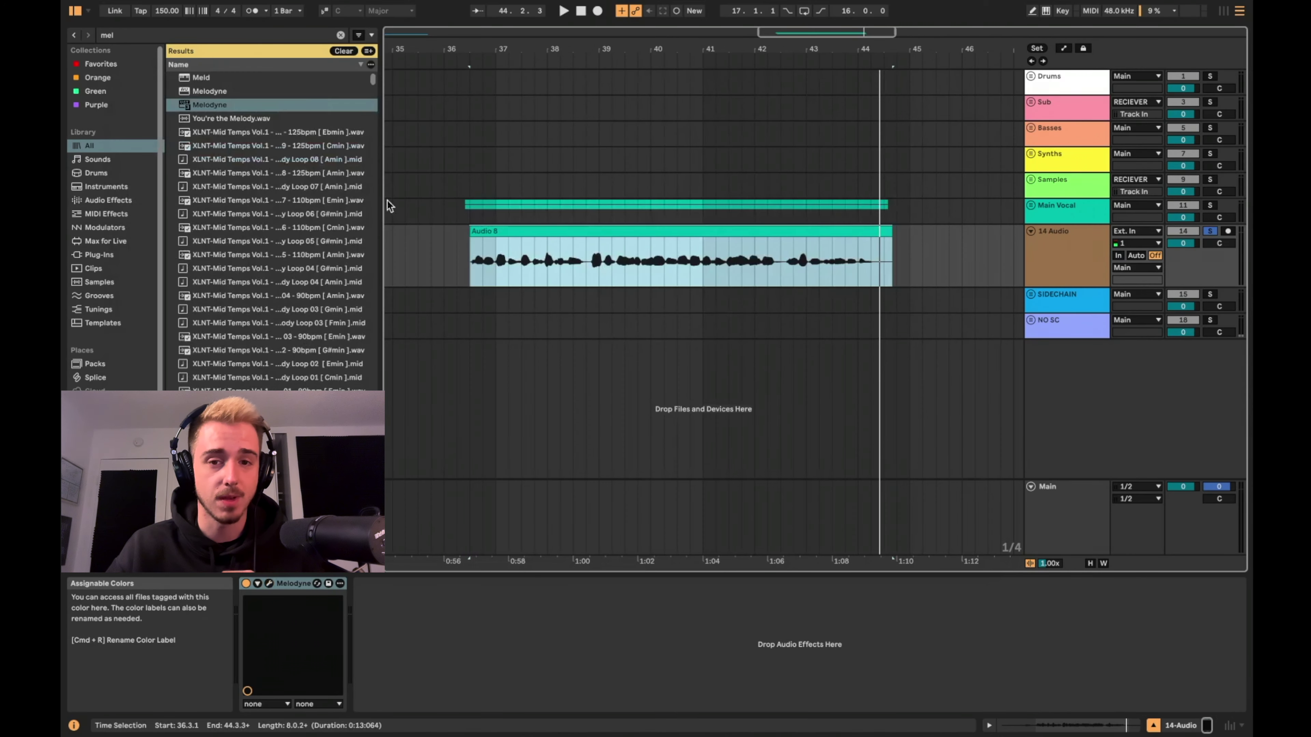
{"action": "type", "text": "wav"}
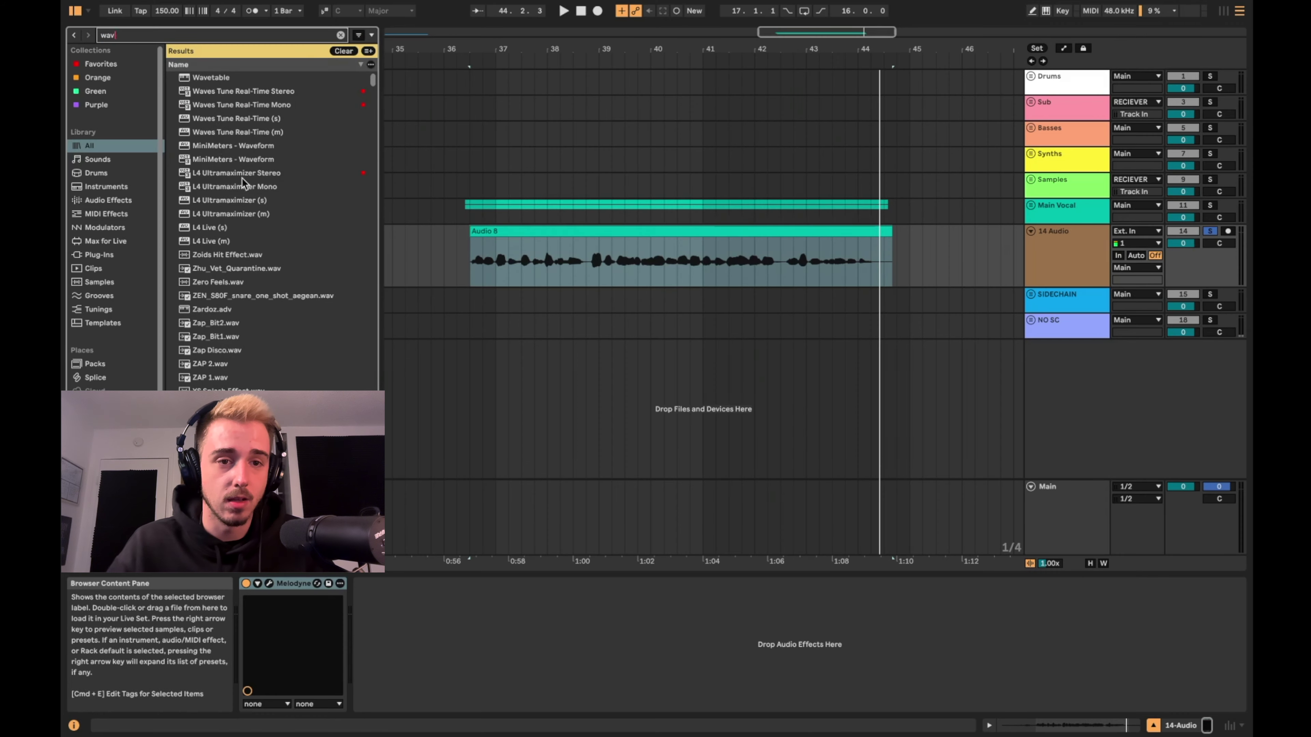
{"action": "double_click", "coordinate": [188, 129]}
{"action": "left_click_drag", "start_coordinate": [413, 79], "coordinate": [528, 42]}
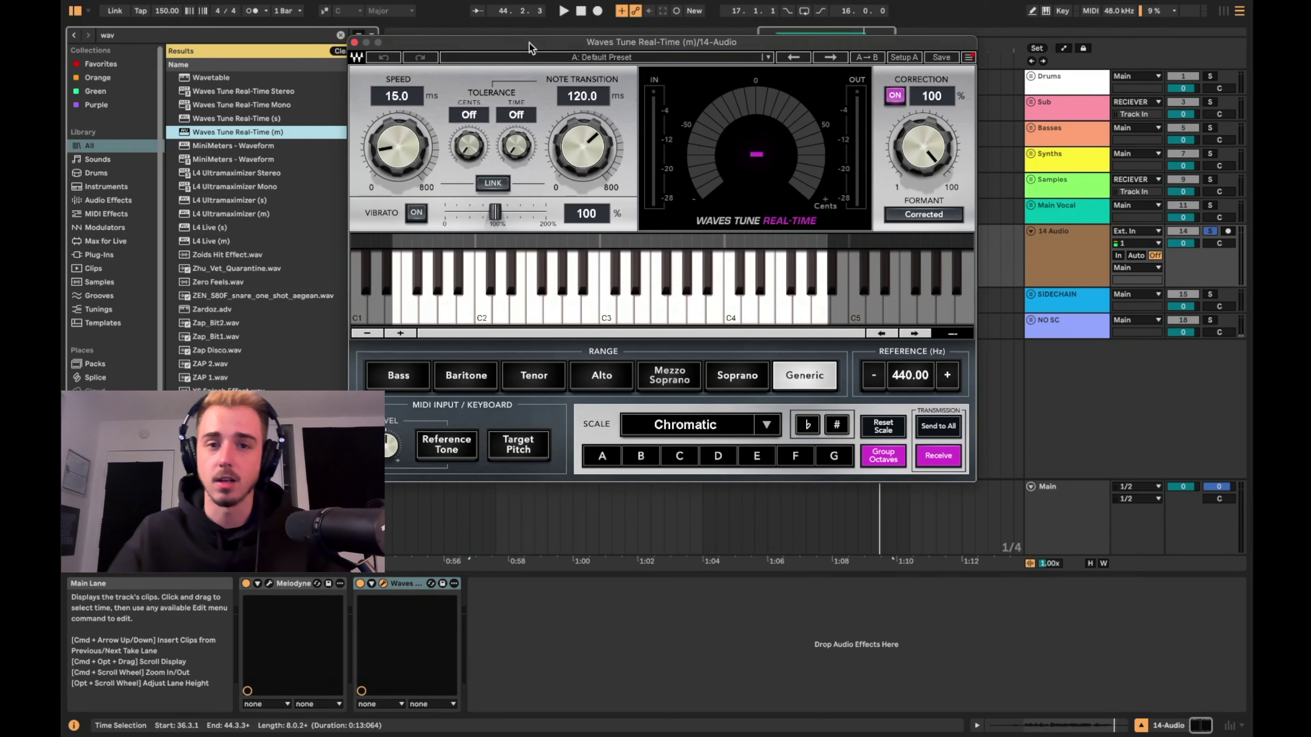
Step: Set Waves Tune's Speed to 11.1 ms and Note Transition to 45.8 ms while listening to the vocal
{"action": "left_click_drag", "start_coordinate": [574, 145], "coordinate": [574, 162]}
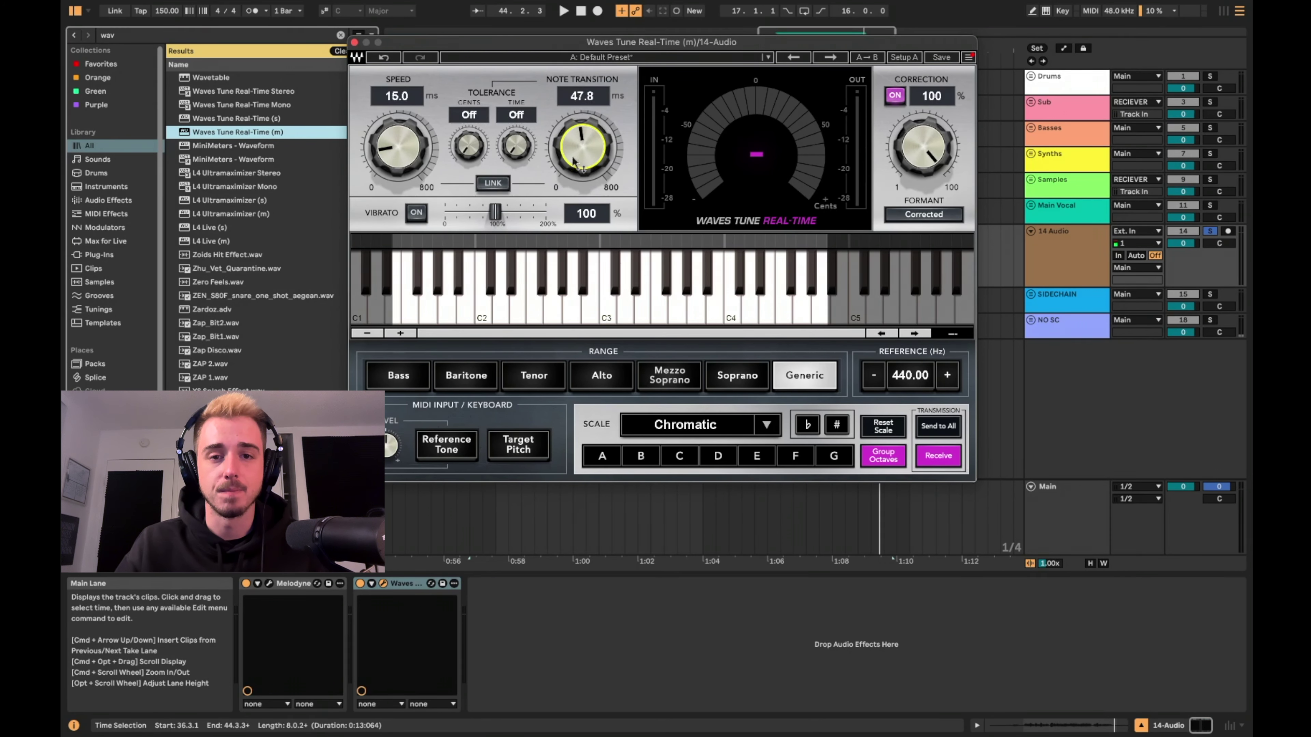
{"action": "left_click_drag", "start_coordinate": [401, 160], "coordinate": [402, 161]}
{"action": "left_click_drag", "start_coordinate": [597, 159], "coordinate": [596, 157]}
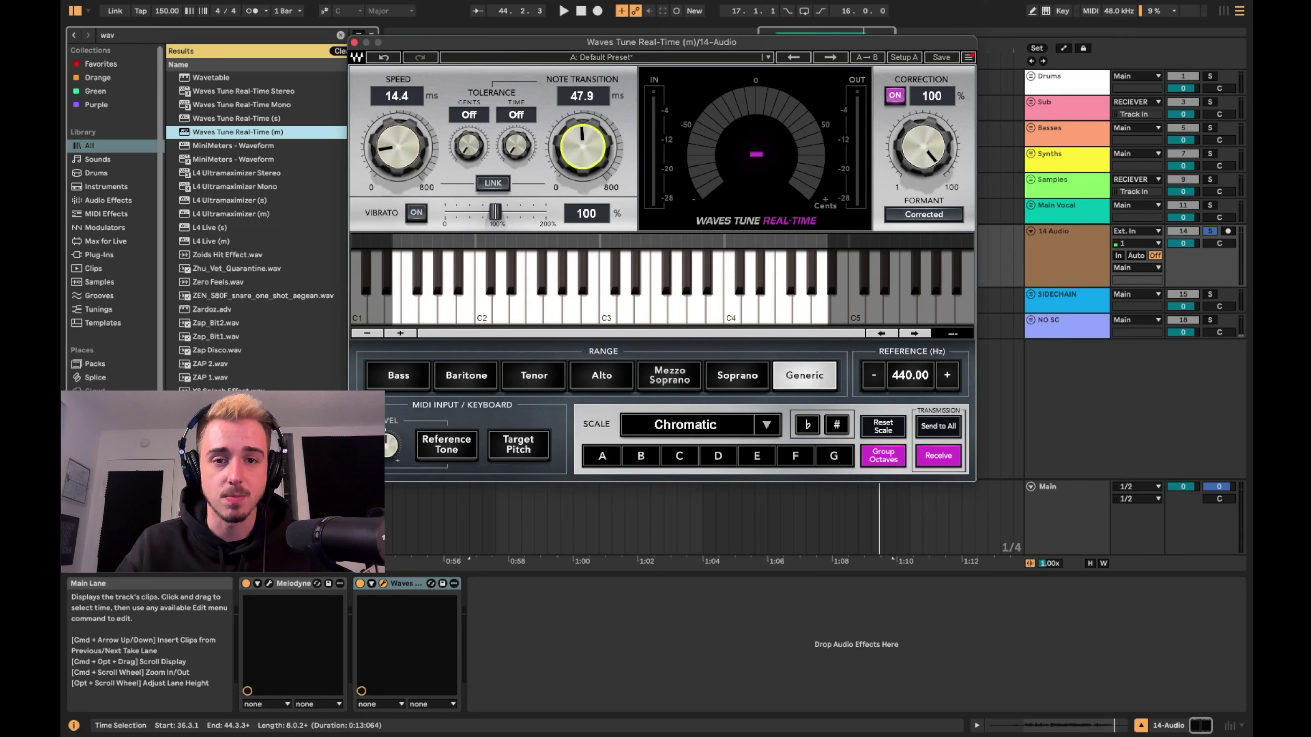
{"action": "left_click_drag", "start_coordinate": [379, 154], "coordinate": [380, 158]}
{"action": "key", "text": "space"}
{"action": "left_click_drag", "start_coordinate": [591, 155], "coordinate": [592, 147]}
{"action": "key", "text": "space"}
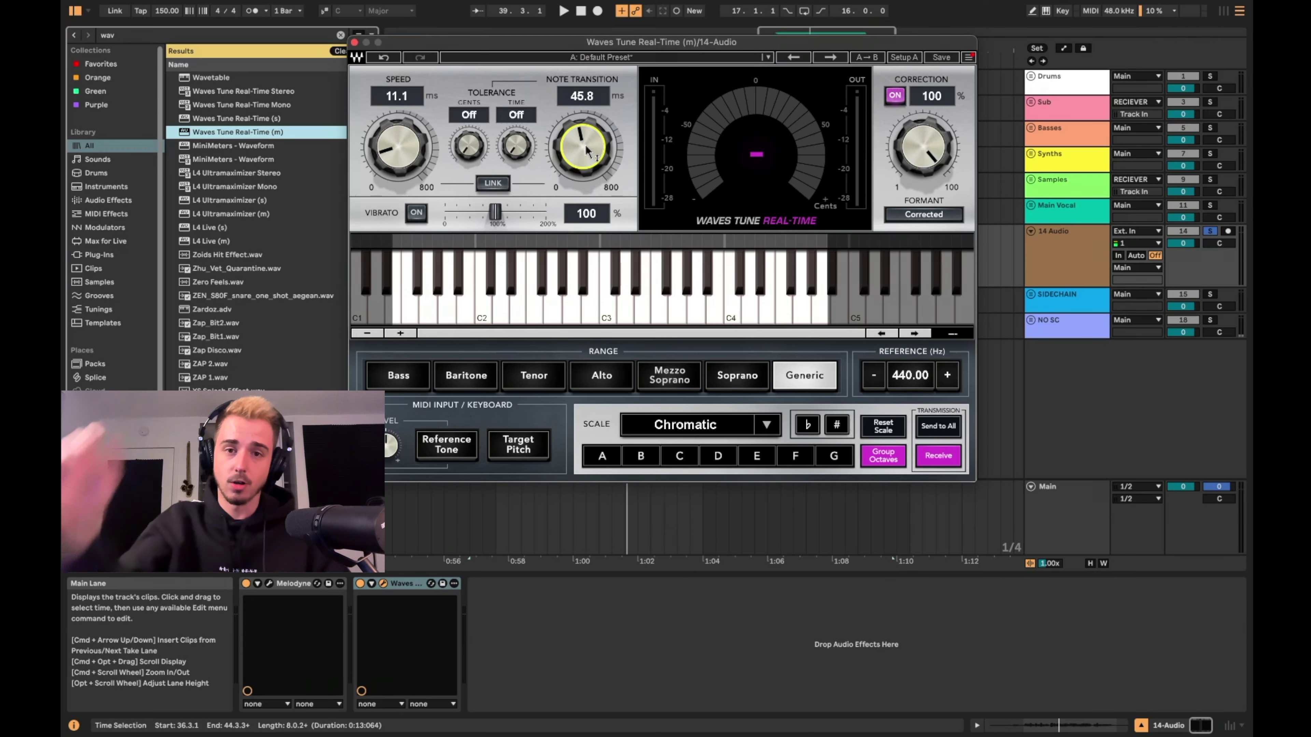
Step: Set the Waves Tune scale to Major, audition the roots A and B on the vocal, and choose C as the root
{"action": "left_click_drag", "start_coordinate": [583, 43], "coordinate": [548, 114]}
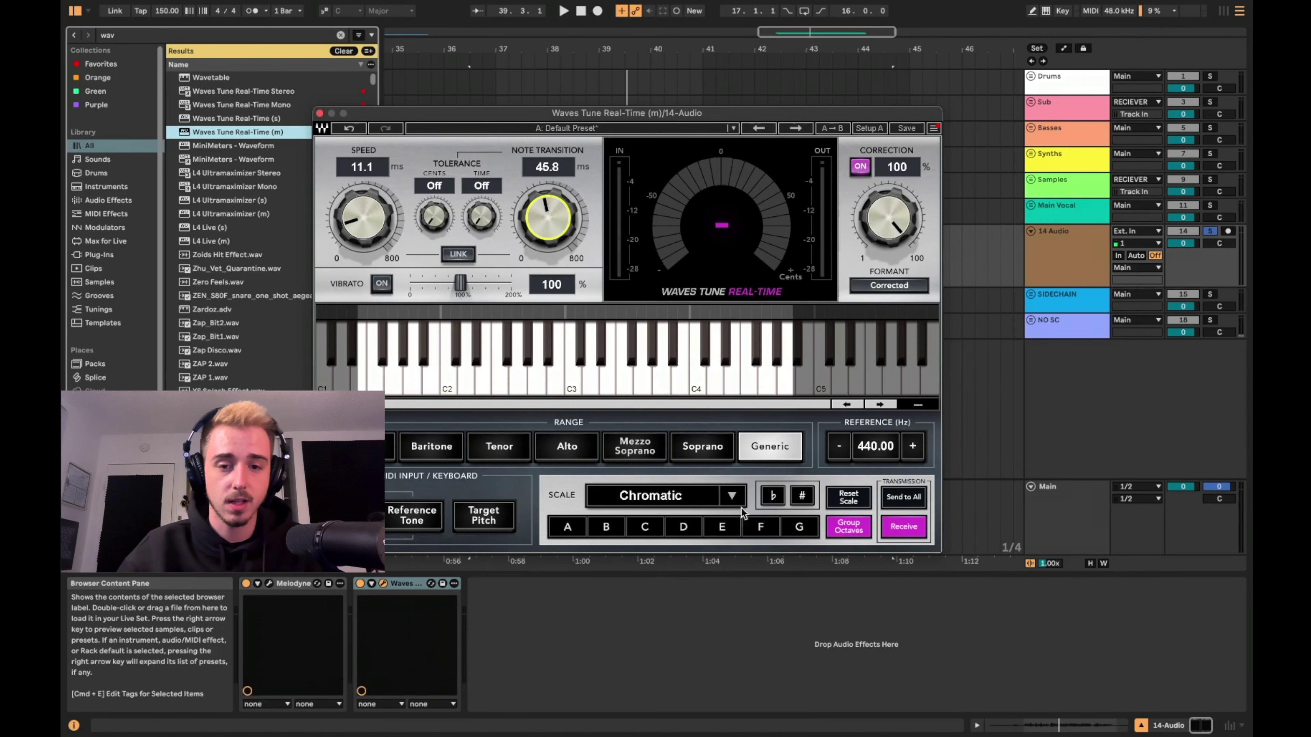
{"action": "left_click", "coordinate": [685, 496]}
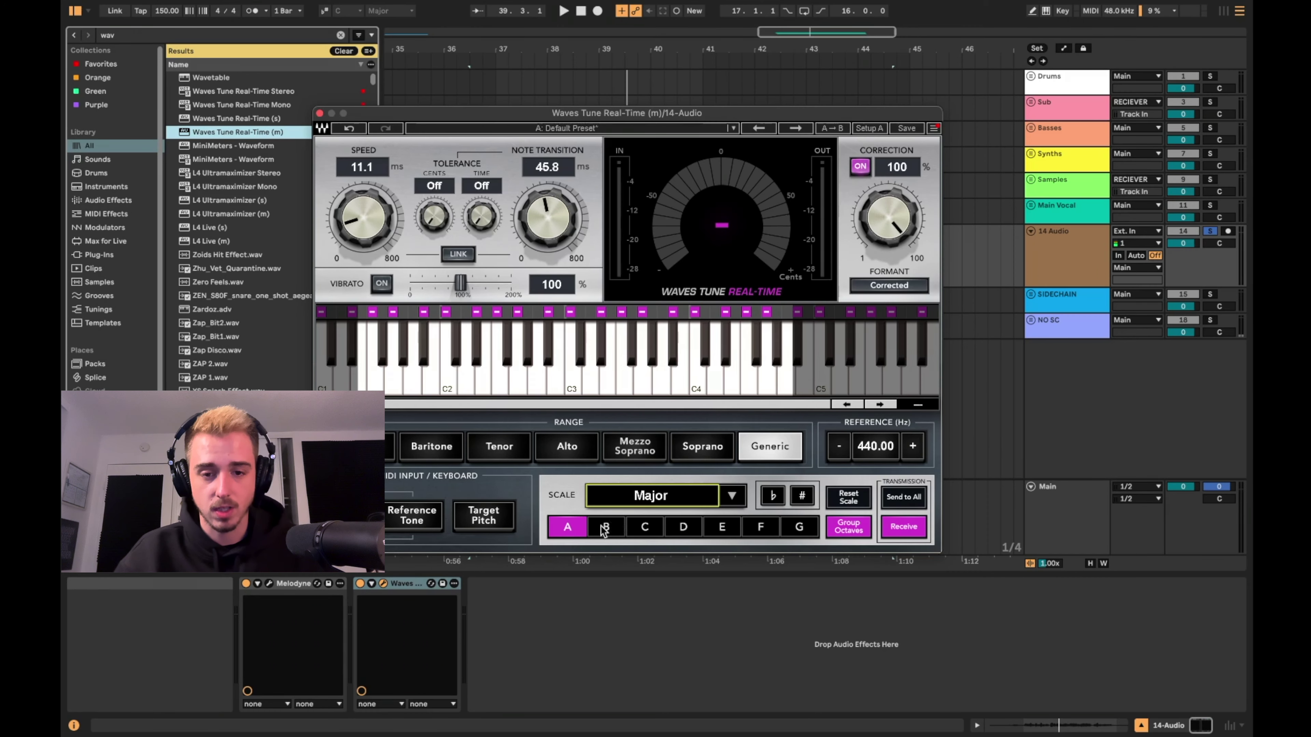
{"action": "left_click", "coordinate": [564, 534]}
{"action": "key", "text": "space"}
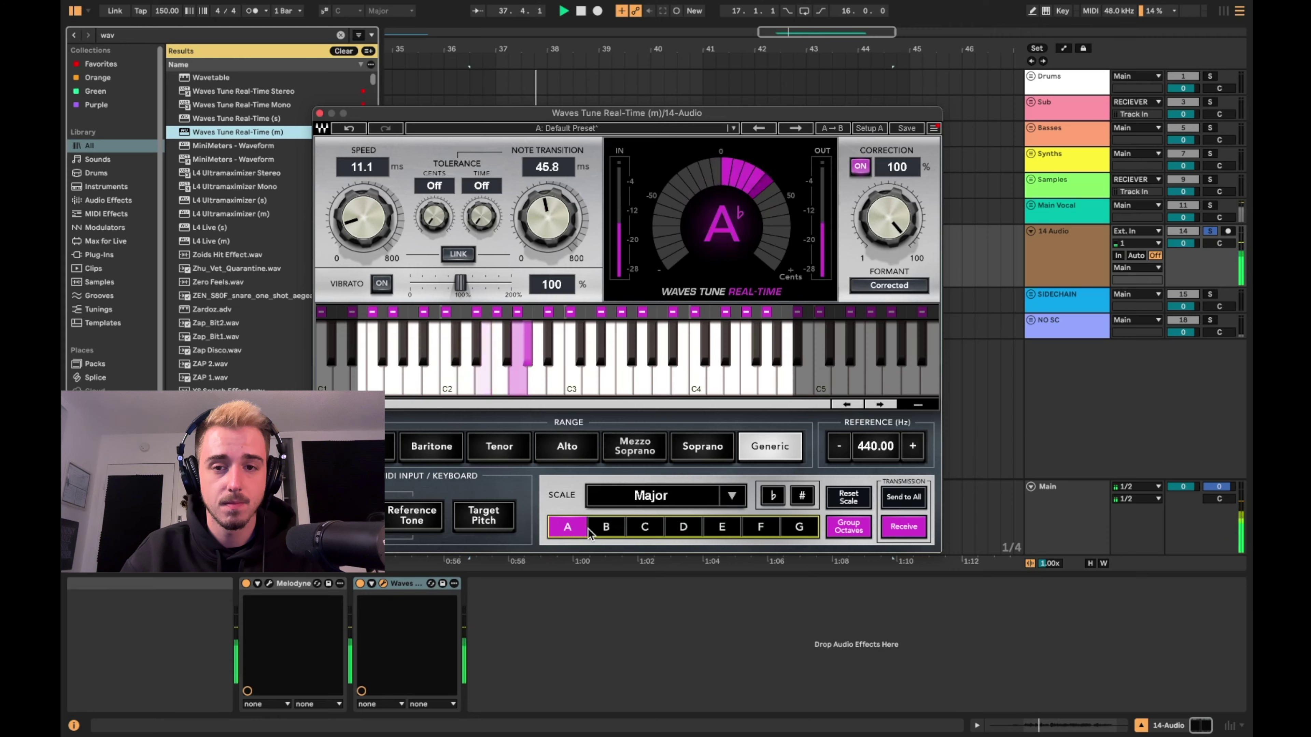
{"action": "left_click", "coordinate": [606, 527]}
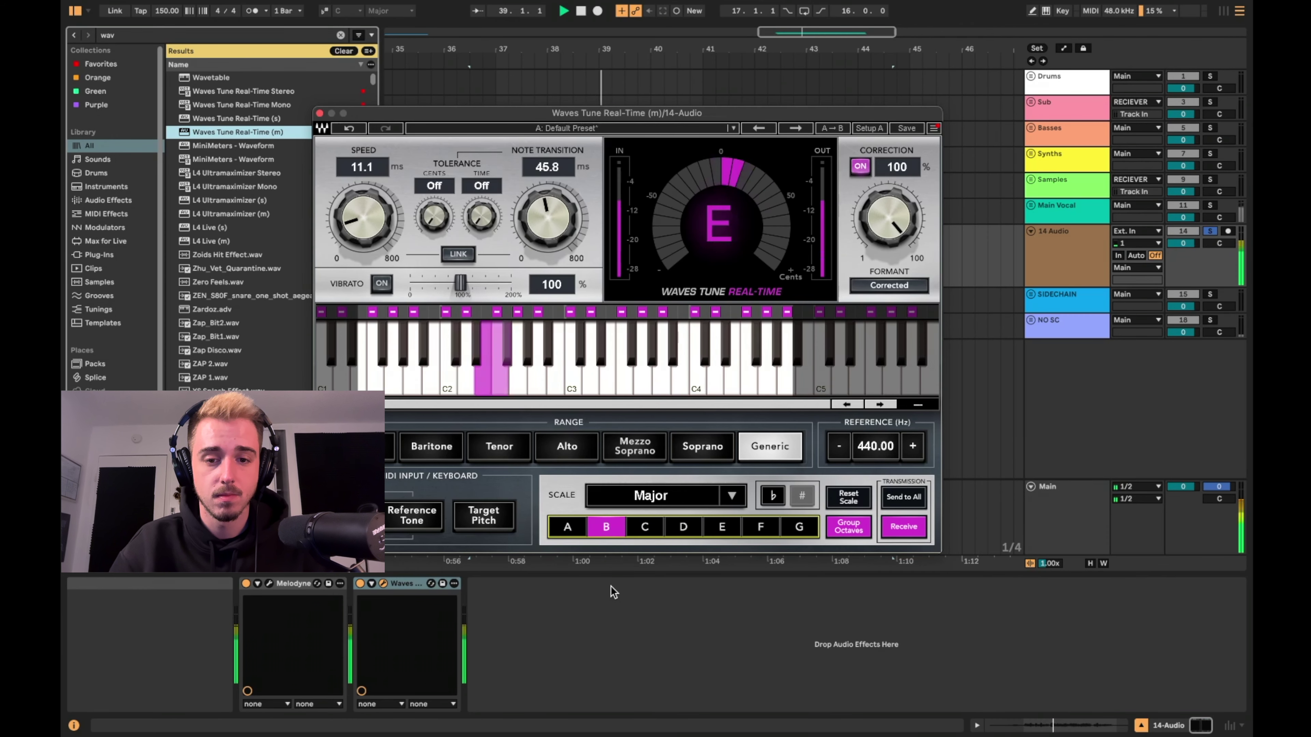
{"action": "left_click", "coordinate": [642, 527]}
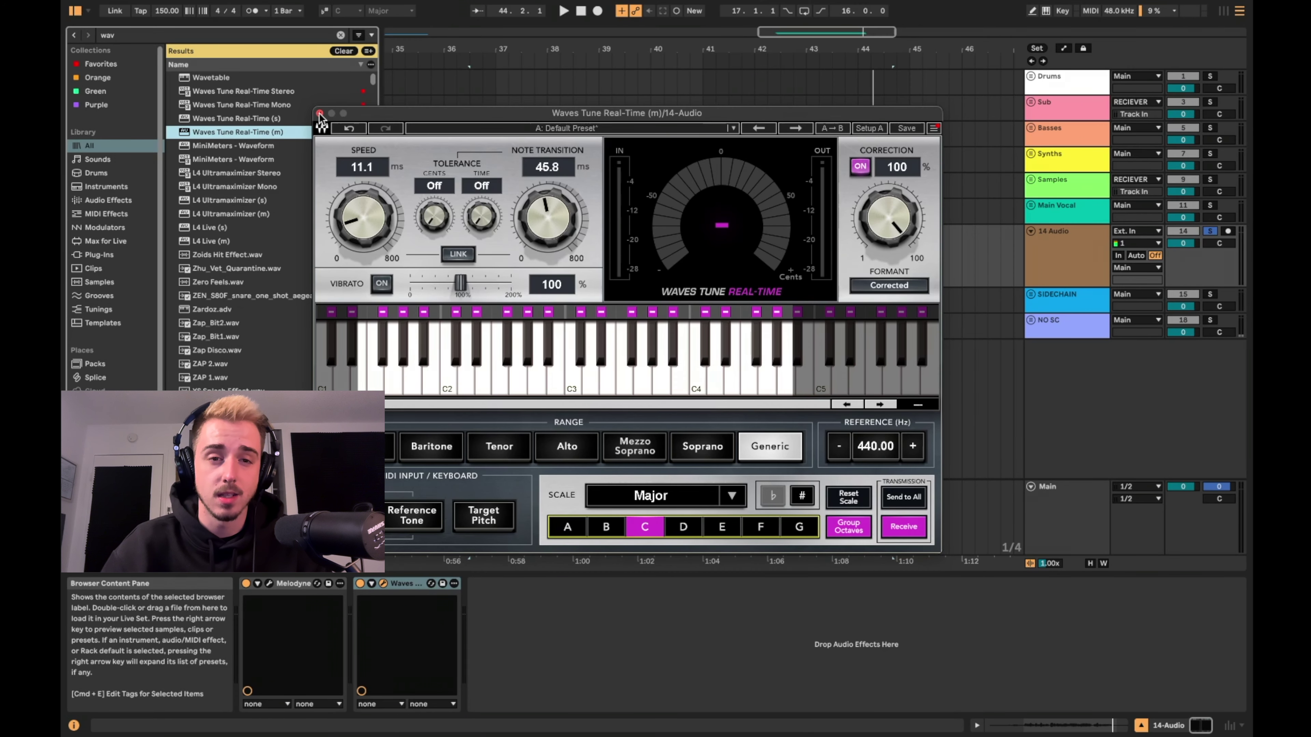
{"action": "left_click_drag", "start_coordinate": [523, 118], "coordinate": [521, 116]}
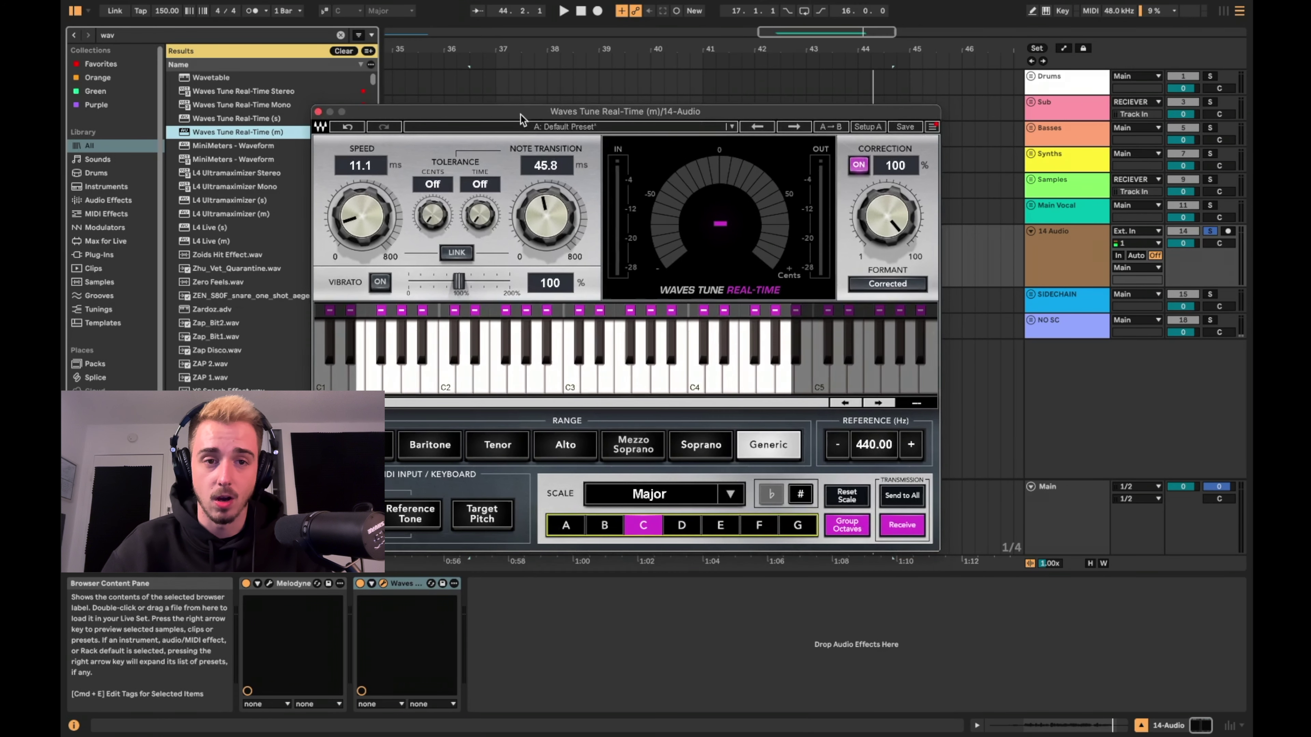
Step: Close the Waves Tune window and add a Glue Compressor after it on the 14 Audio track
{"action": "left_click", "coordinate": [318, 112]}
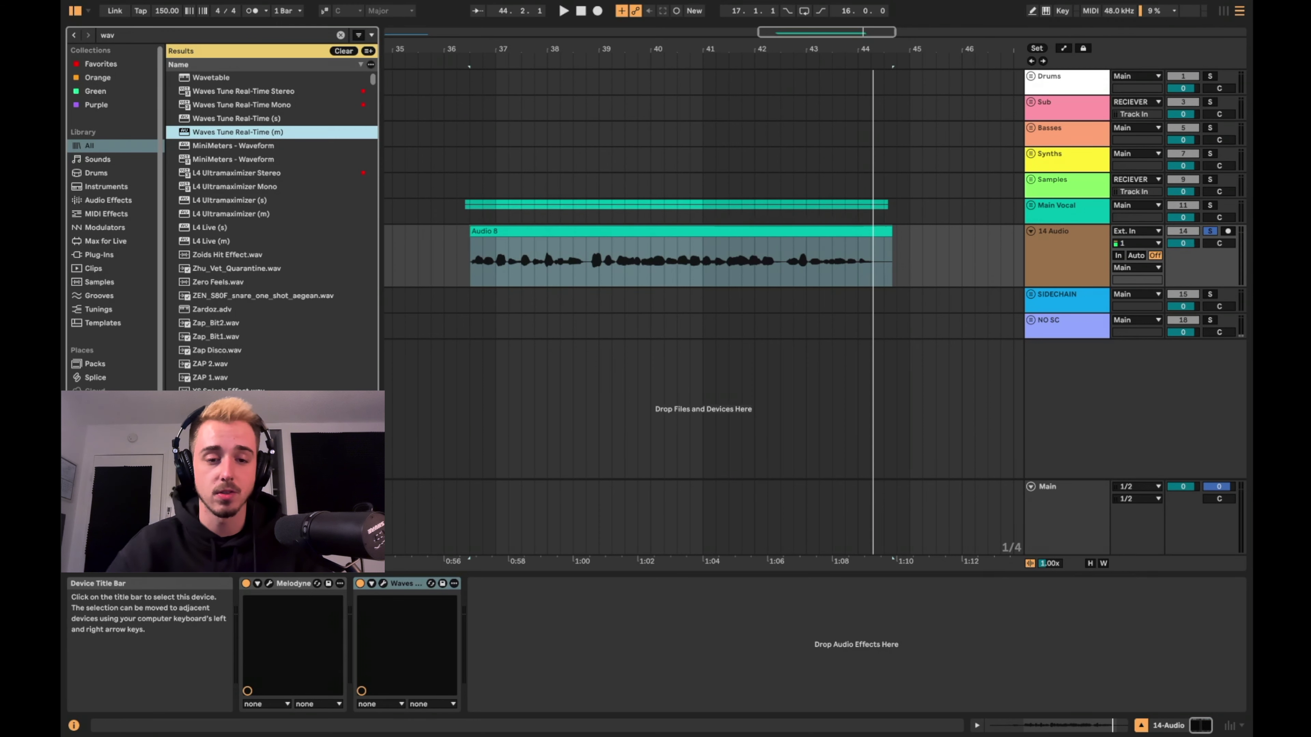
{"action": "left_click", "coordinate": [382, 584]}
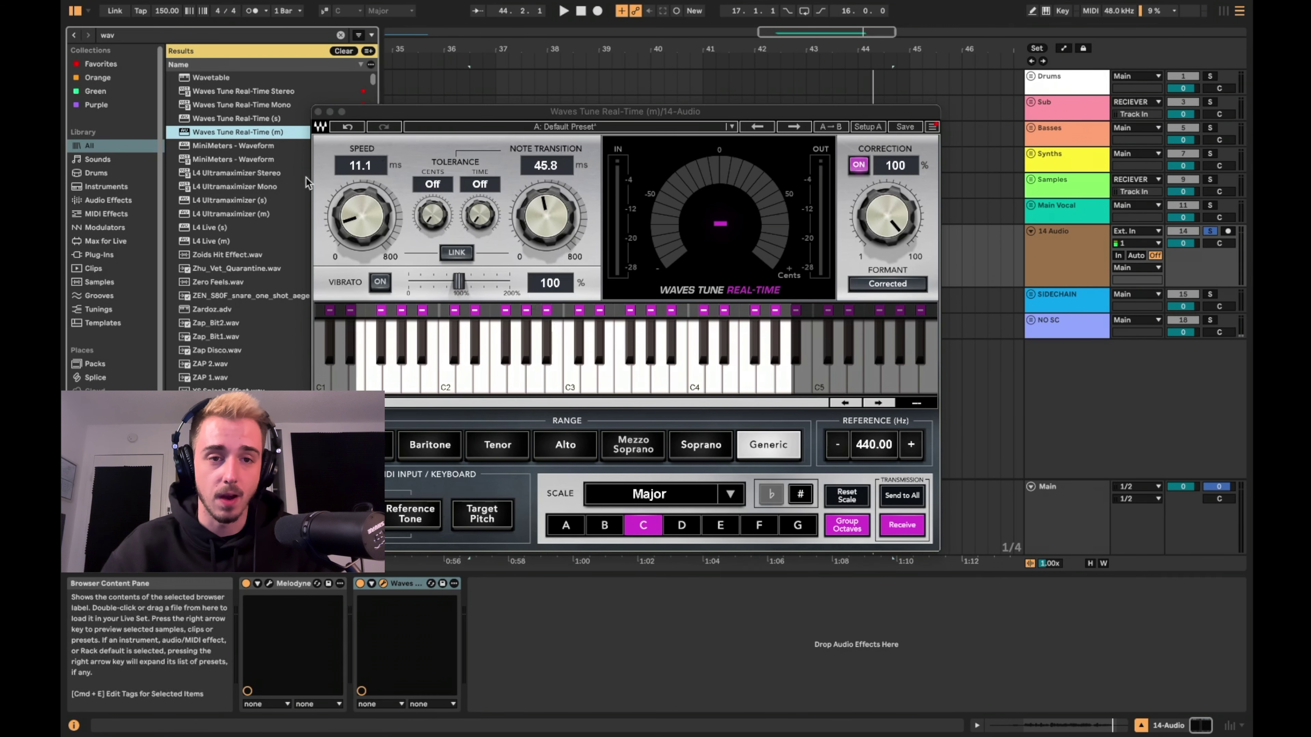
{"action": "left_click", "coordinate": [317, 112]}
{"action": "left_click", "coordinate": [582, 233]}
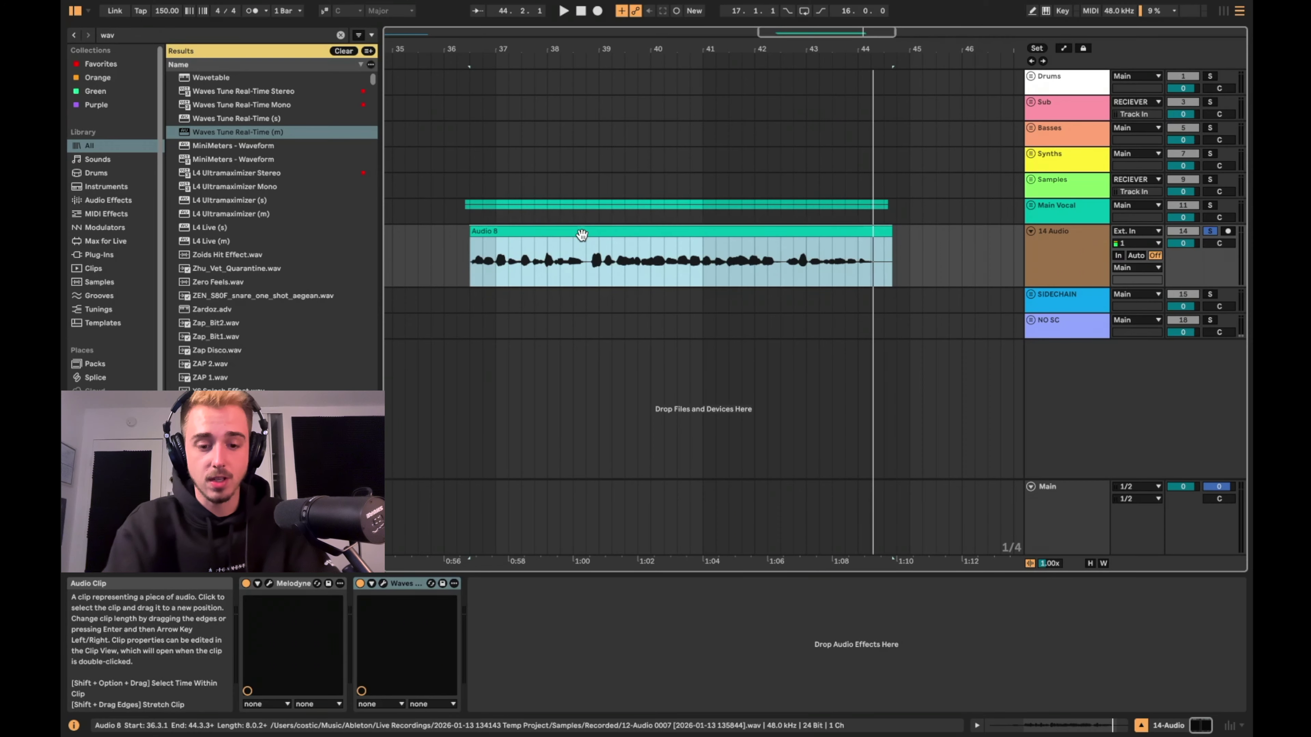
{"action": "key", "text": "super+f"}
{"action": "type", "text": "glue"}
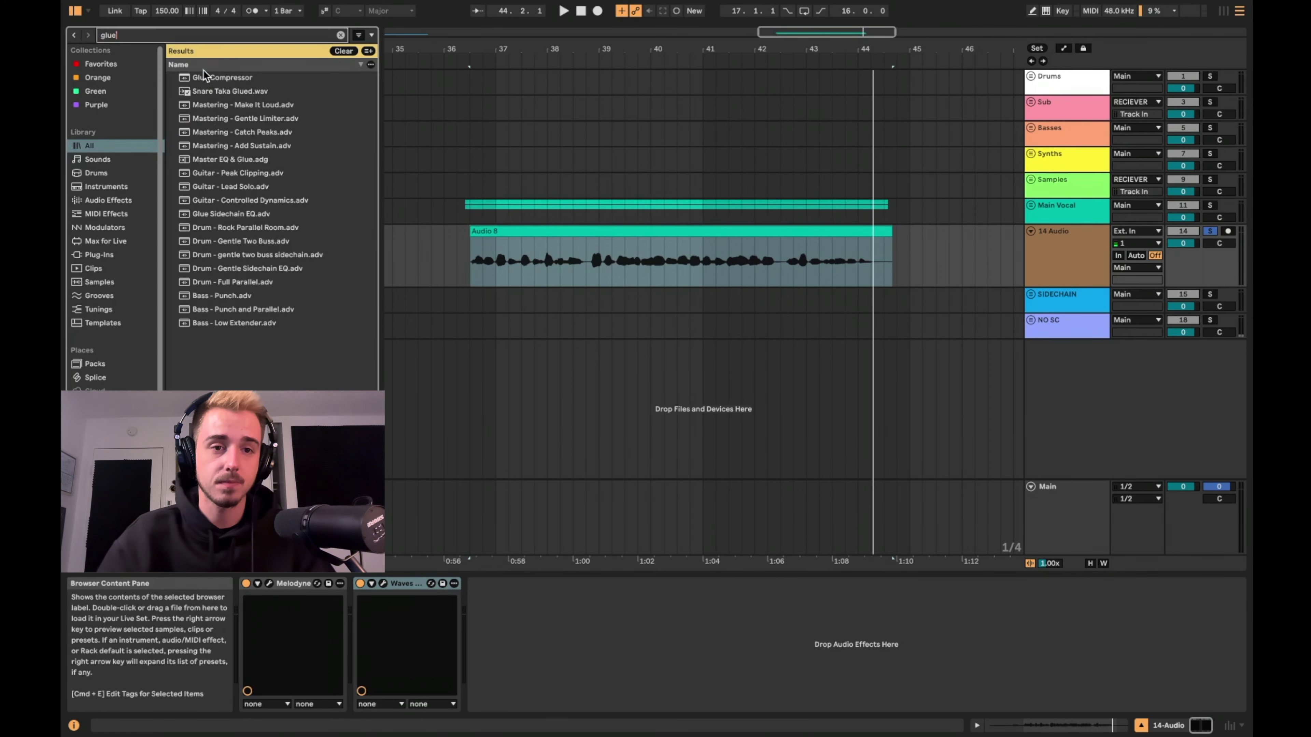
{"action": "double_click", "coordinate": [204, 73]}
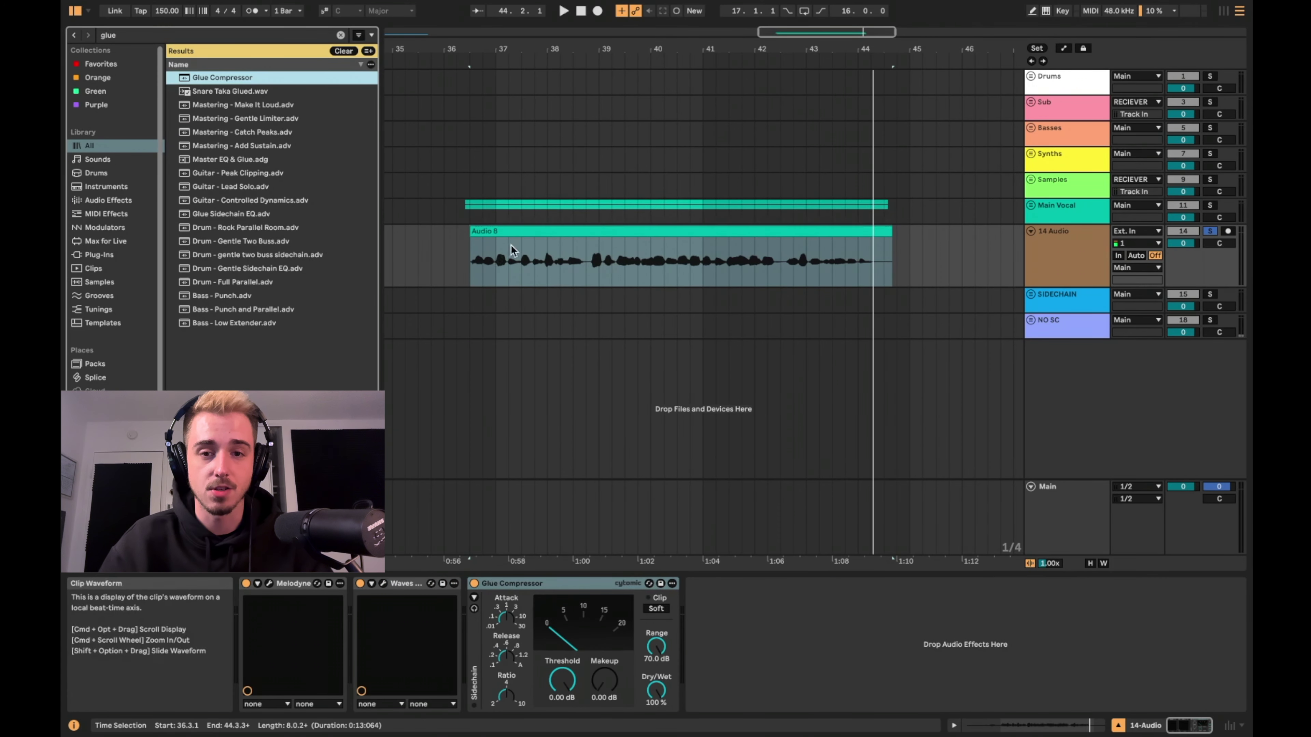
Step: Play the vocal clip from its start and lower the Glue Compressor's threshold to -24.8 dB
{"action": "left_click", "coordinate": [547, 263]}
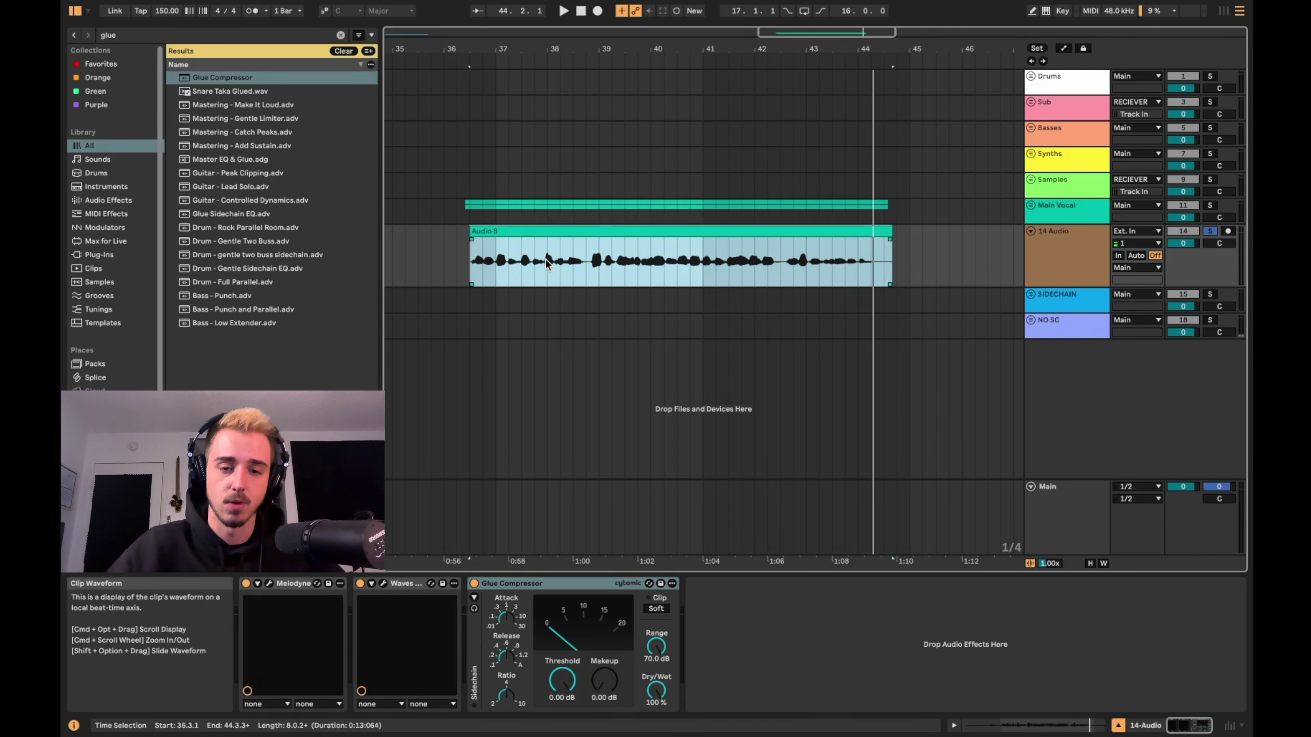
{"action": "left_click", "coordinate": [527, 588]}
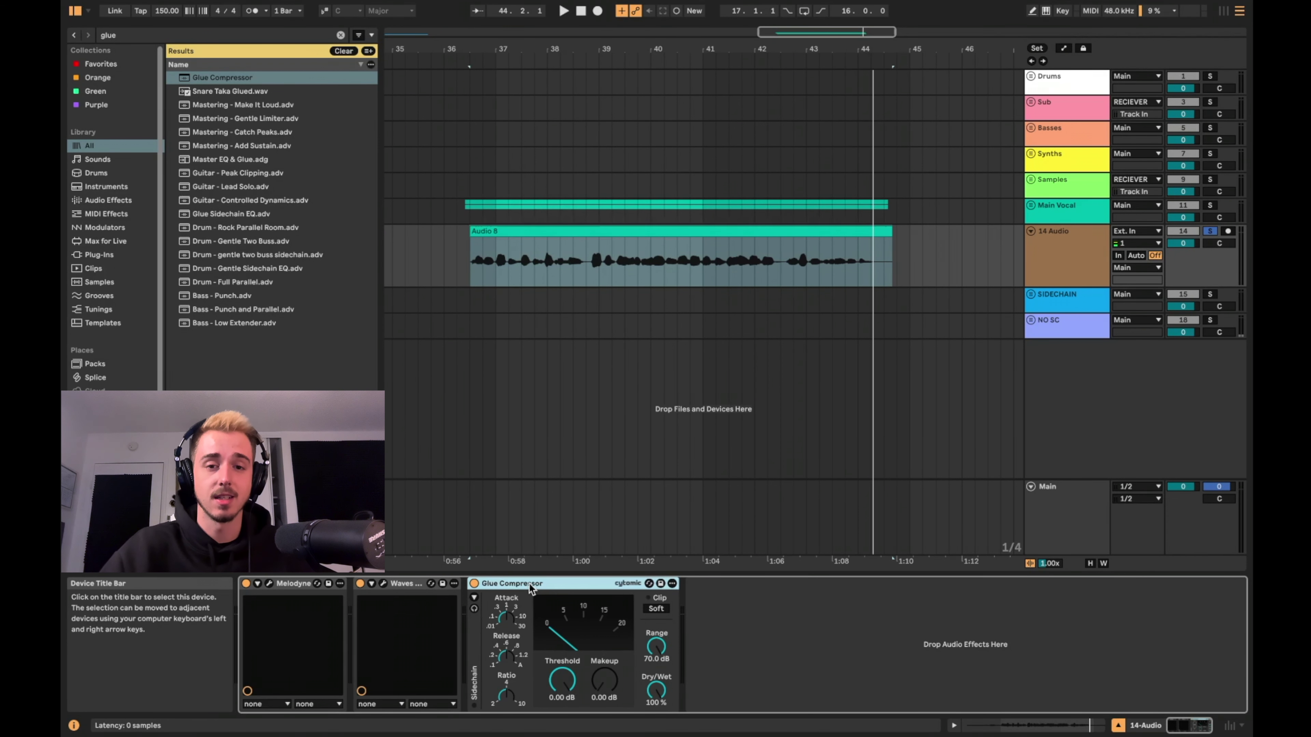
{"action": "left_click", "coordinate": [596, 261]}
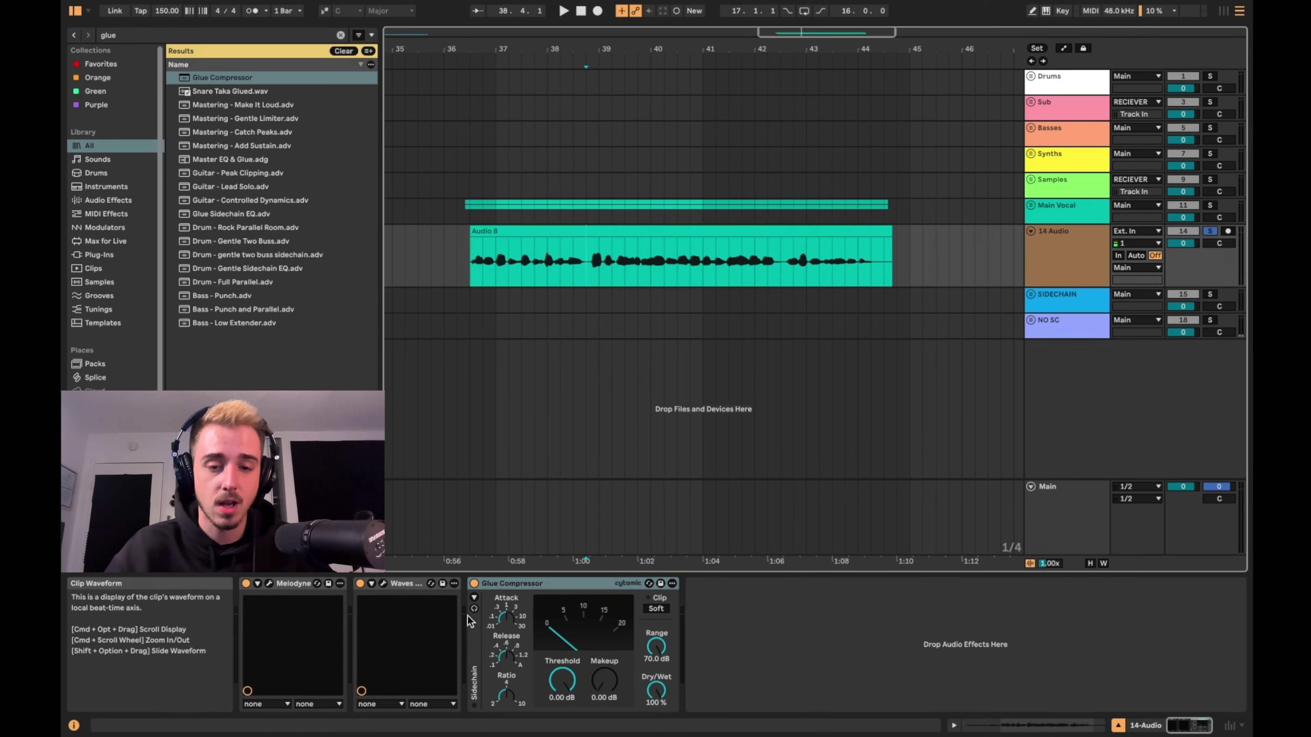
{"action": "left_click", "coordinate": [526, 584]}
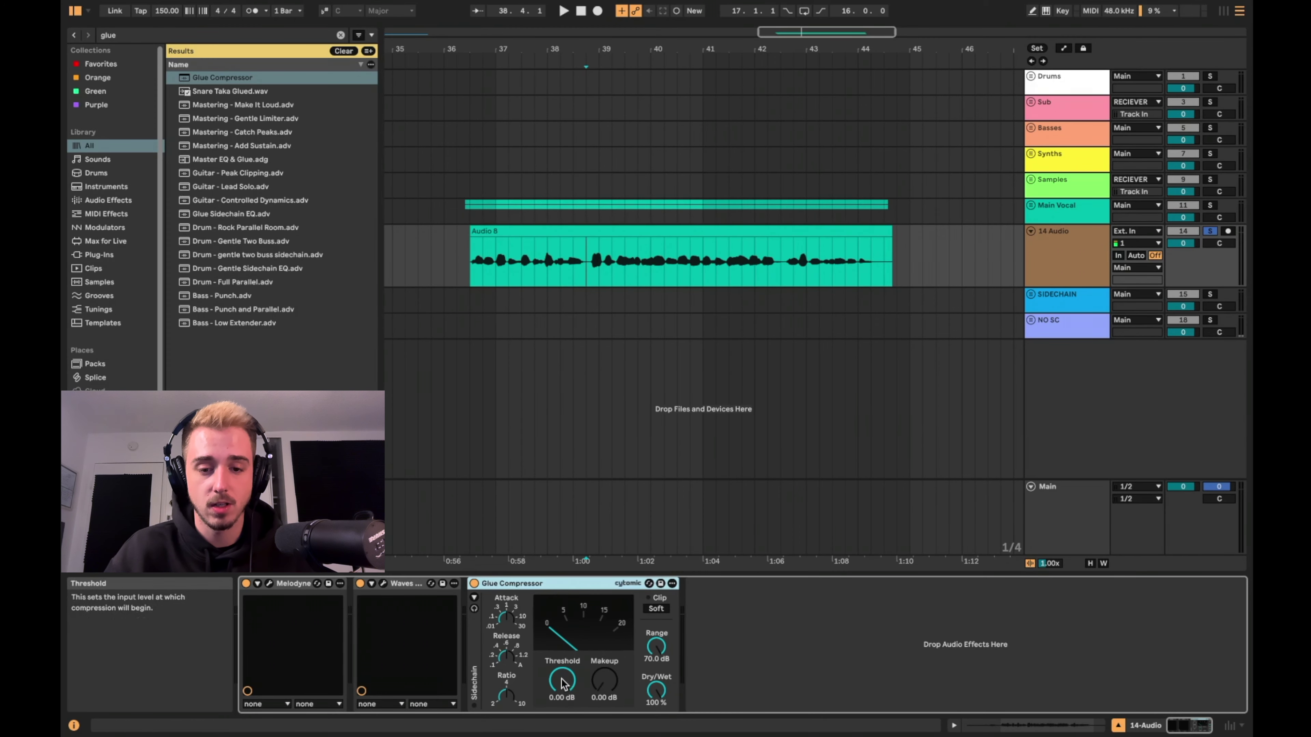
{"action": "left_click_drag", "start_coordinate": [563, 684], "coordinate": [563, 715]}
{"action": "left_click", "coordinate": [512, 231]}
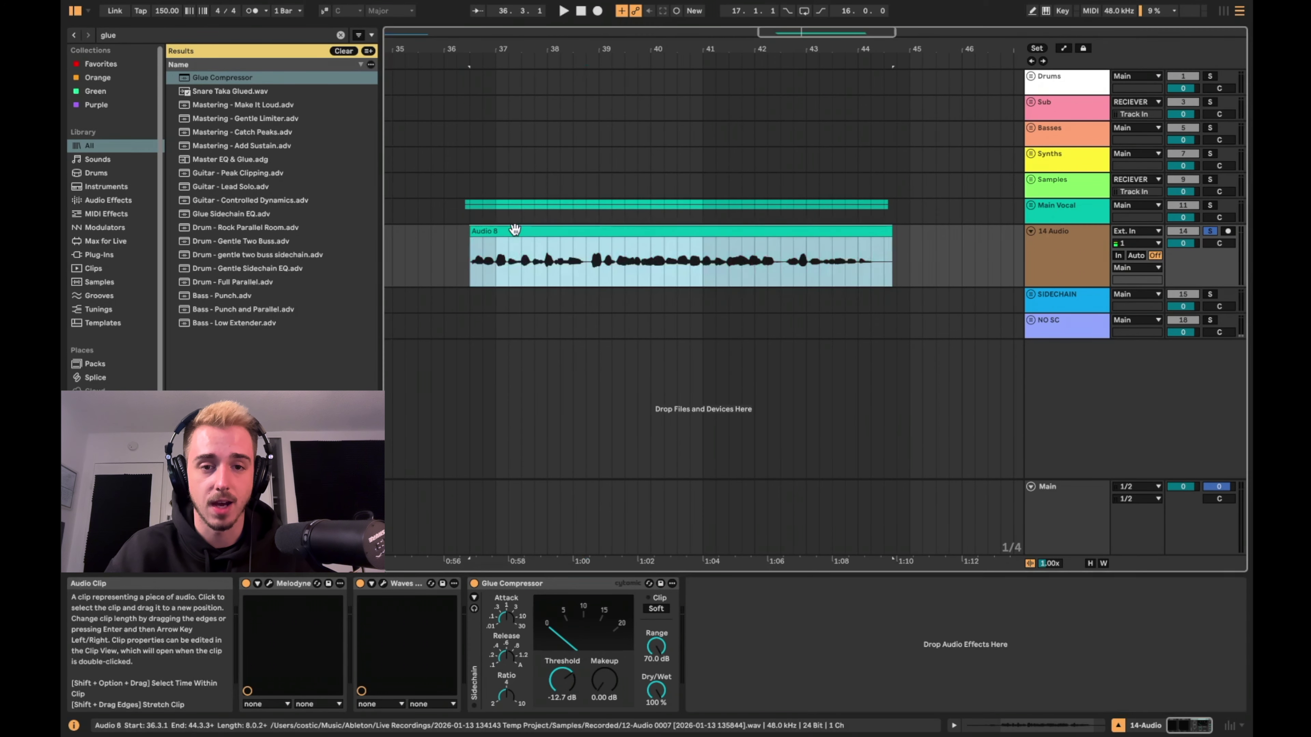
{"action": "key", "text": "space"}
{"action": "left_click_drag", "start_coordinate": [563, 681], "coordinate": [563, 689]}
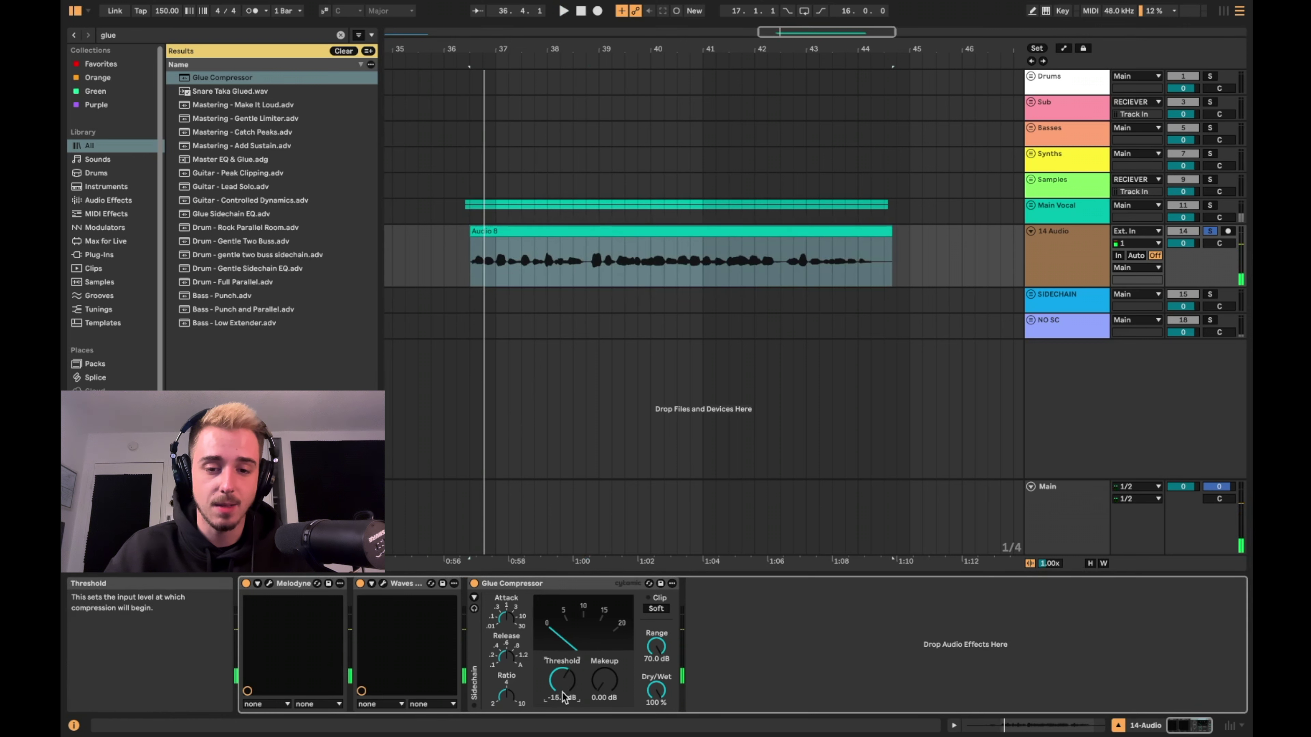
{"action": "left_click_drag", "start_coordinate": [562, 682], "coordinate": [563, 688]}
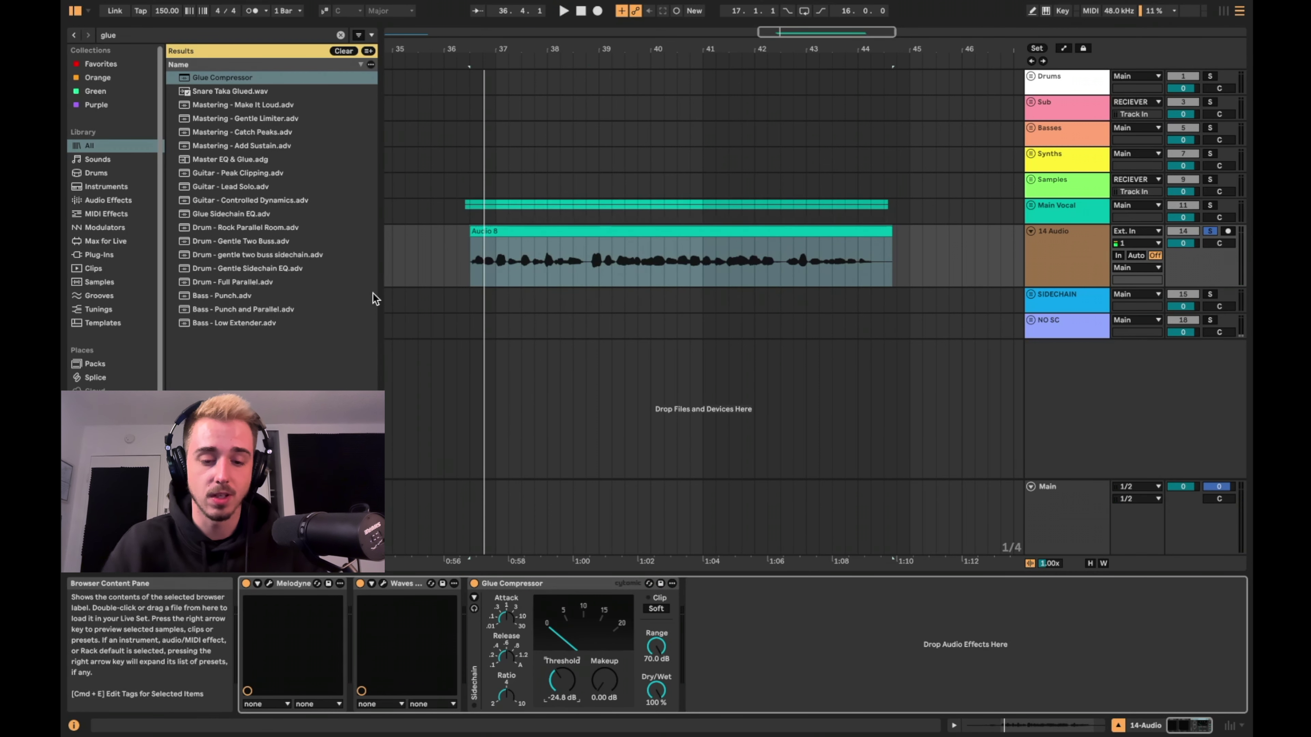
Step: Try the standard Compressor after the Glue Compressor with its threshold at -16.6 dB, and delete it
{"action": "key", "text": "ctrl+f"}
{"action": "type", "text": "comp"}
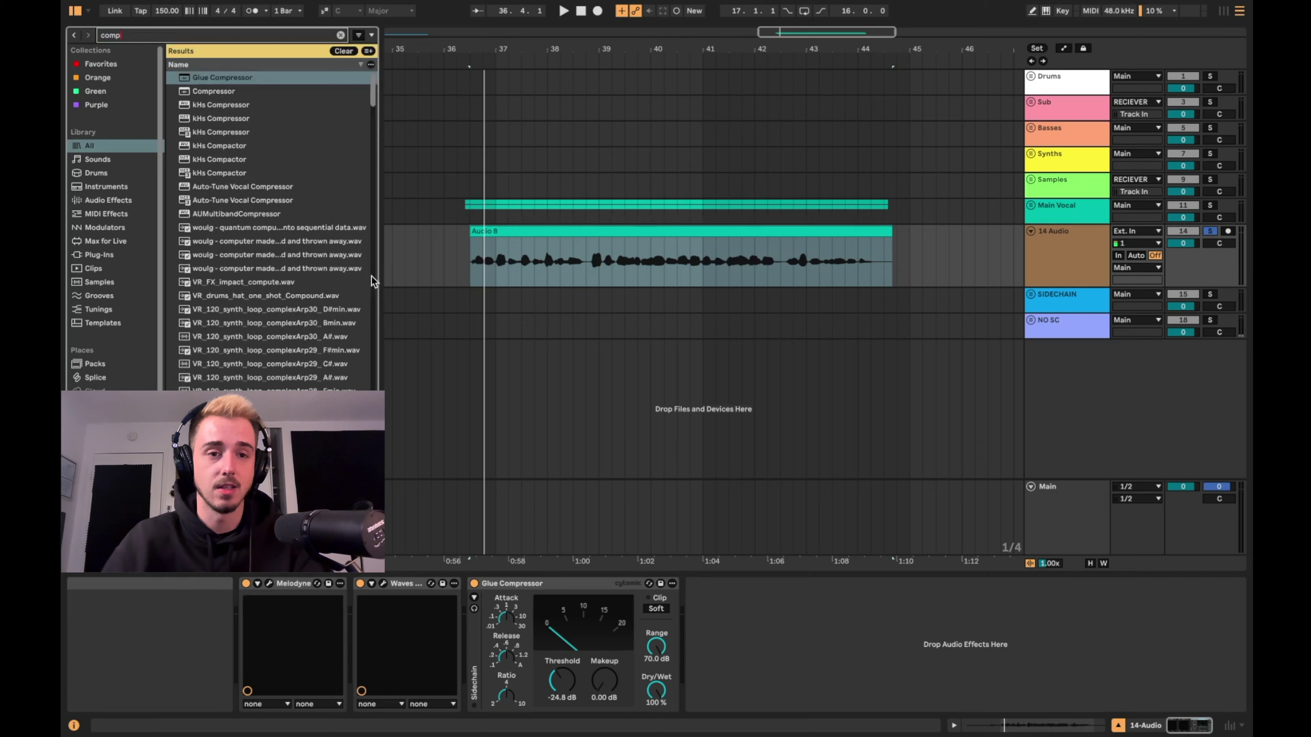
{"action": "double_click", "coordinate": [227, 91]}
{"action": "left_click_drag", "start_coordinate": [854, 618], "coordinate": [854, 657]}
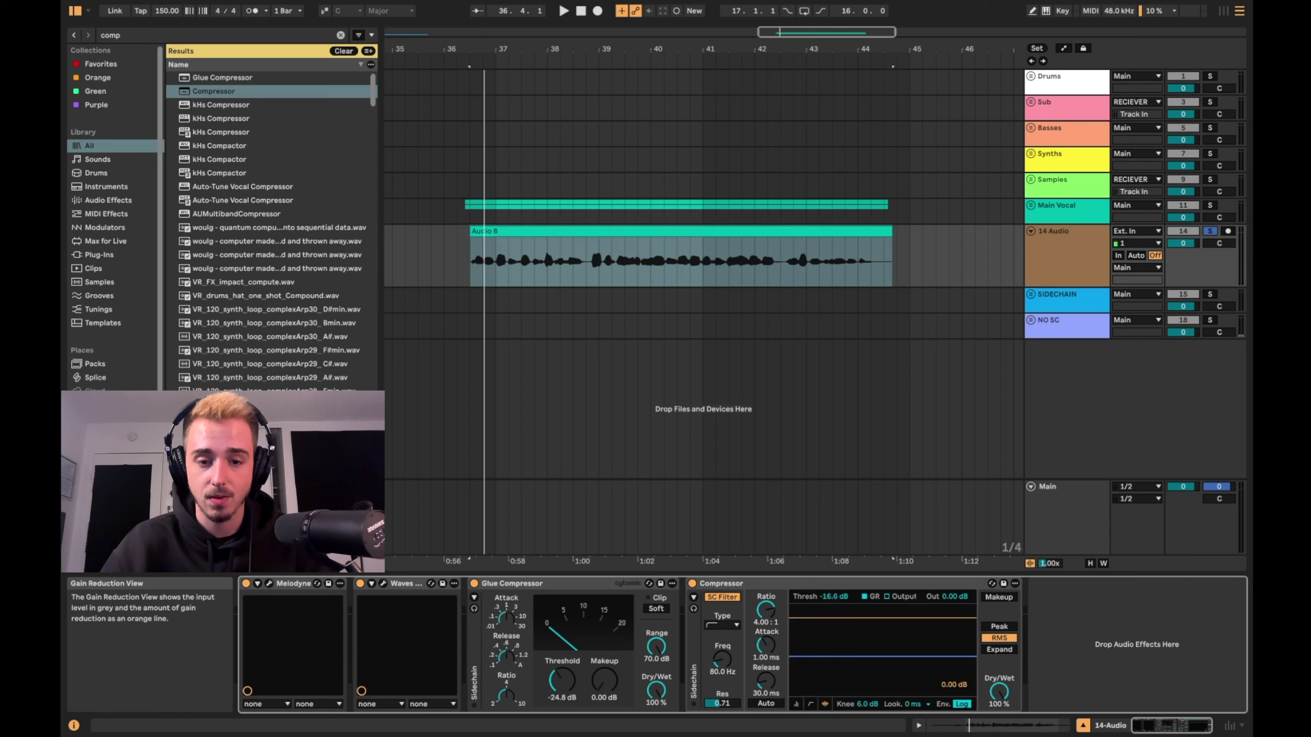
{"action": "left_click", "coordinate": [783, 584]}
{"action": "key", "text": "Delete"}
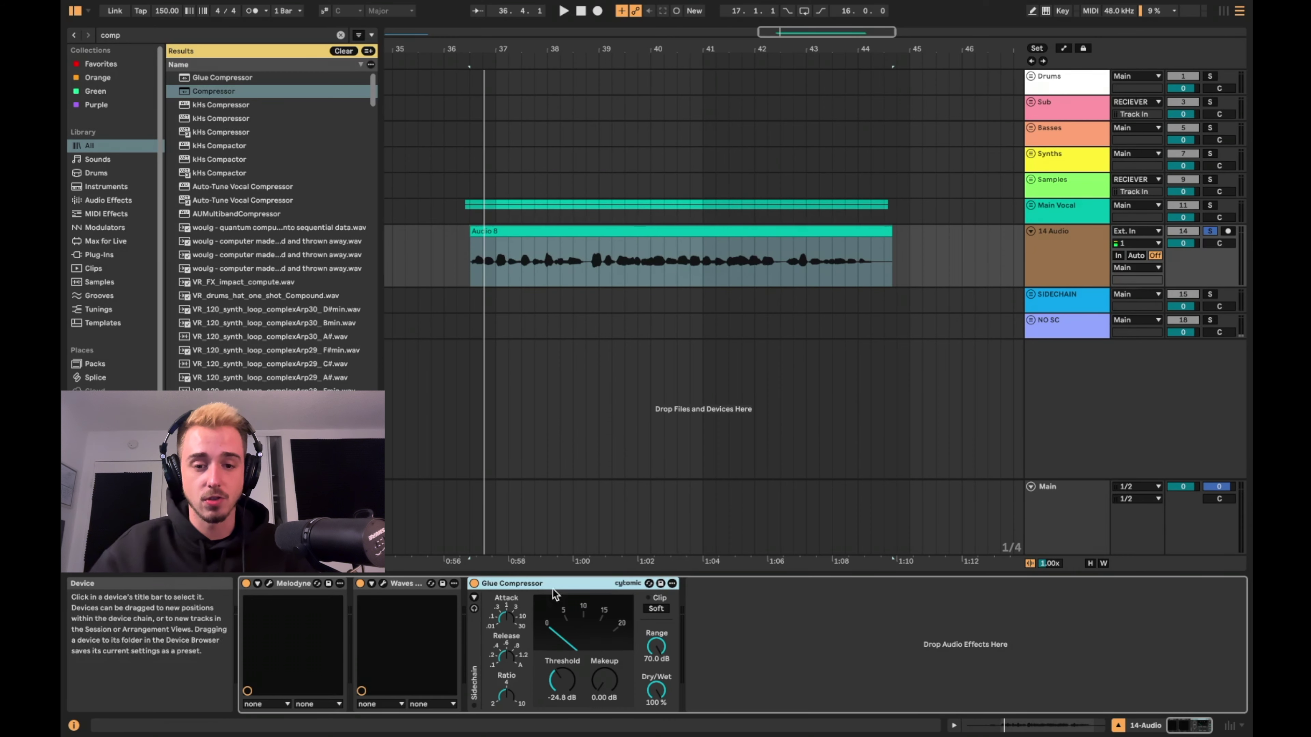
Step: Play the vocal and set the Glue Compressor's threshold to -19.2 dB
{"action": "key", "text": "space"}
{"action": "left_click_drag", "start_coordinate": [564, 681], "coordinate": [564, 662]}
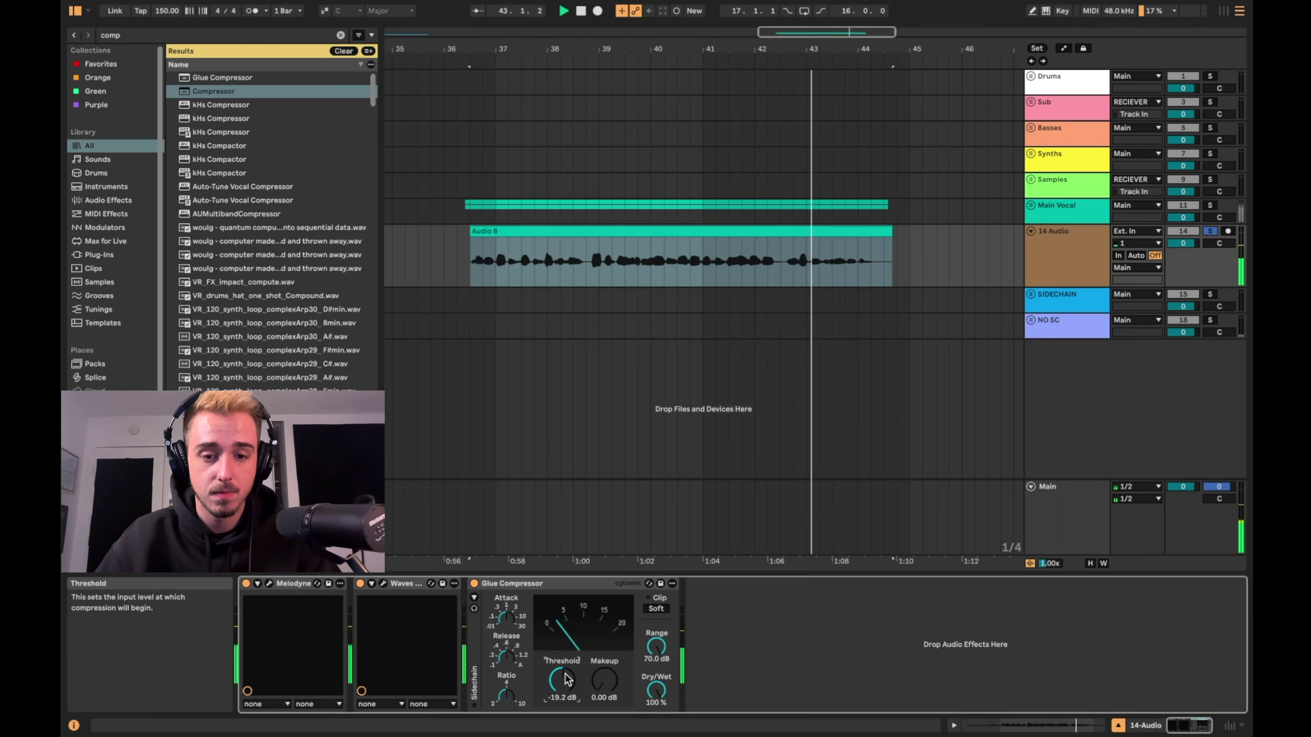
{"action": "key", "text": "space"}
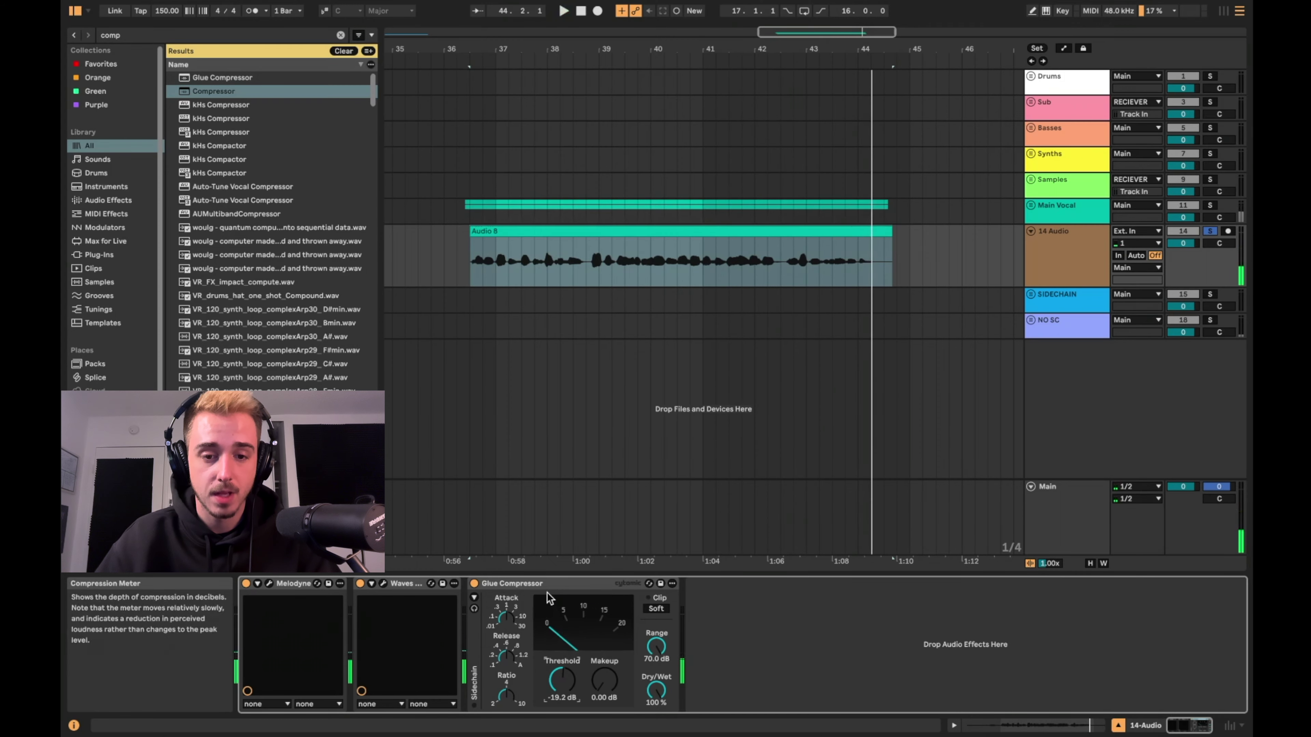
{"action": "left_click", "coordinate": [543, 587]}
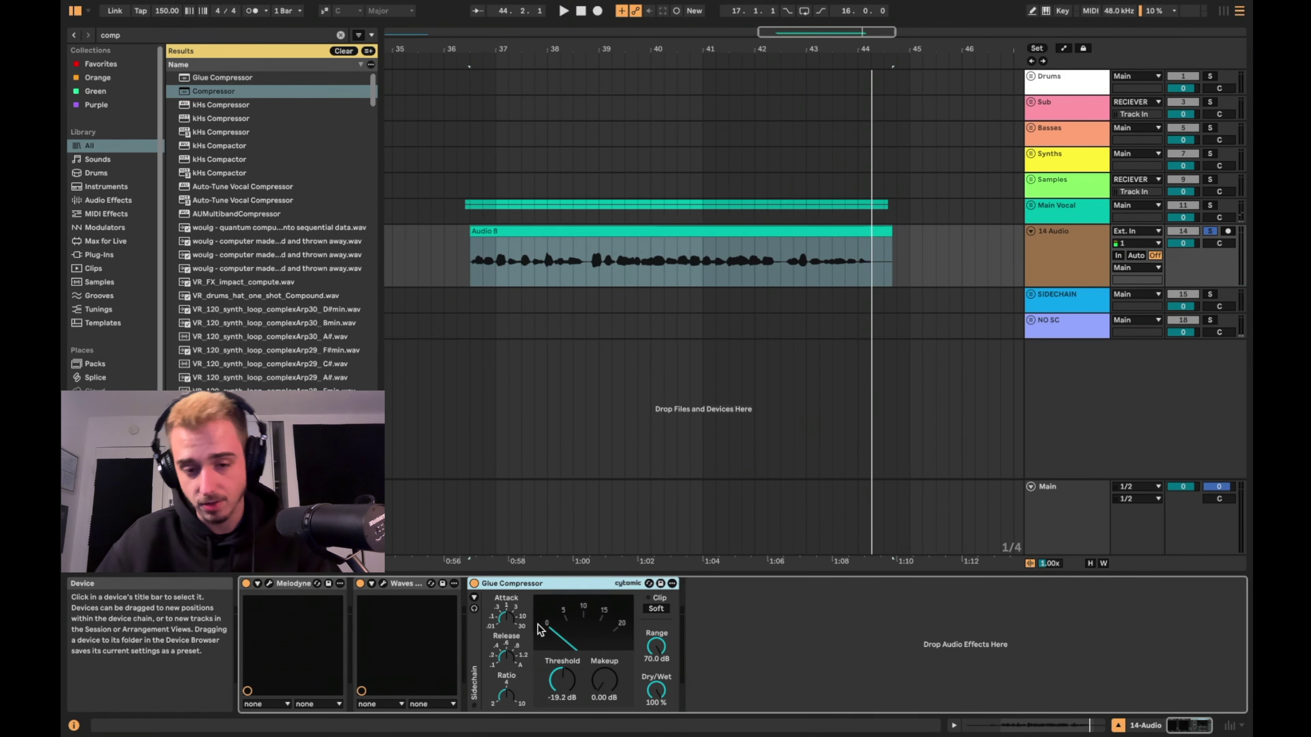
Step: Set the Glue Compressor's makeup gain to 3.41 dB, bypassing and re-enabling the device during playback to match levels
{"action": "left_click_drag", "start_coordinate": [604, 681], "coordinate": [604, 670]}
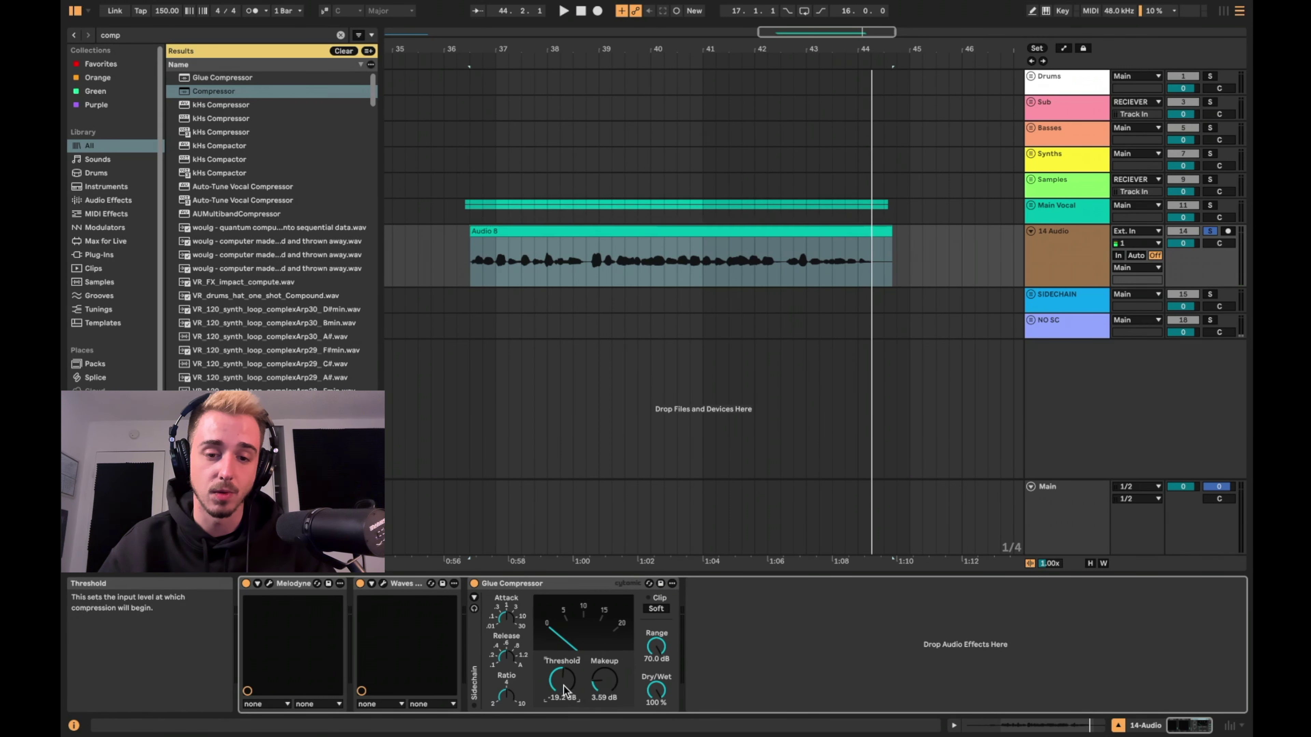
{"action": "left_click", "coordinate": [545, 584]}
{"action": "key", "text": "space"}
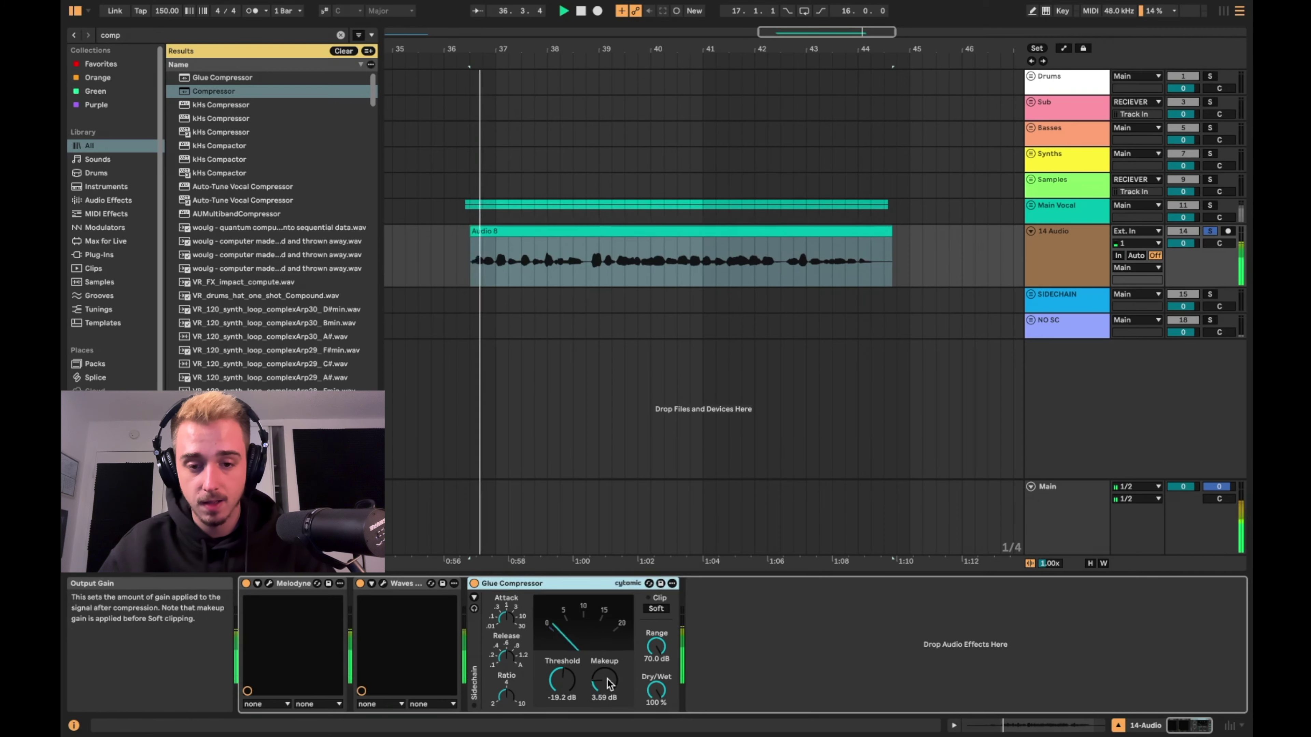
{"action": "left_click_drag", "start_coordinate": [607, 680], "coordinate": [608, 677]}
{"action": "left_click", "coordinate": [474, 585]}
{"action": "left_click", "coordinate": [474, 584]}
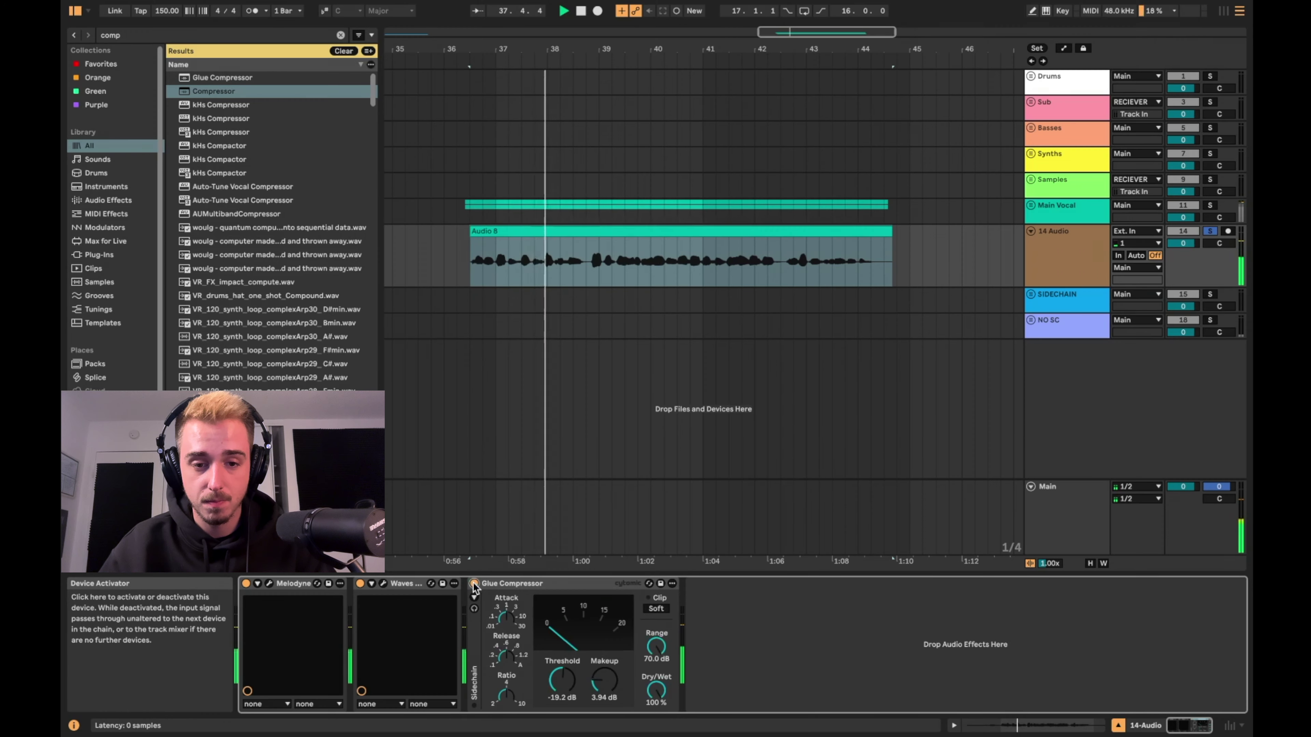
{"action": "left_click", "coordinate": [473, 584]}
{"action": "left_click", "coordinate": [474, 584]}
{"action": "left_click_drag", "start_coordinate": [598, 679], "coordinate": [597, 685]}
{"action": "left_click", "coordinate": [472, 586]}
{"action": "left_click", "coordinate": [473, 585]}
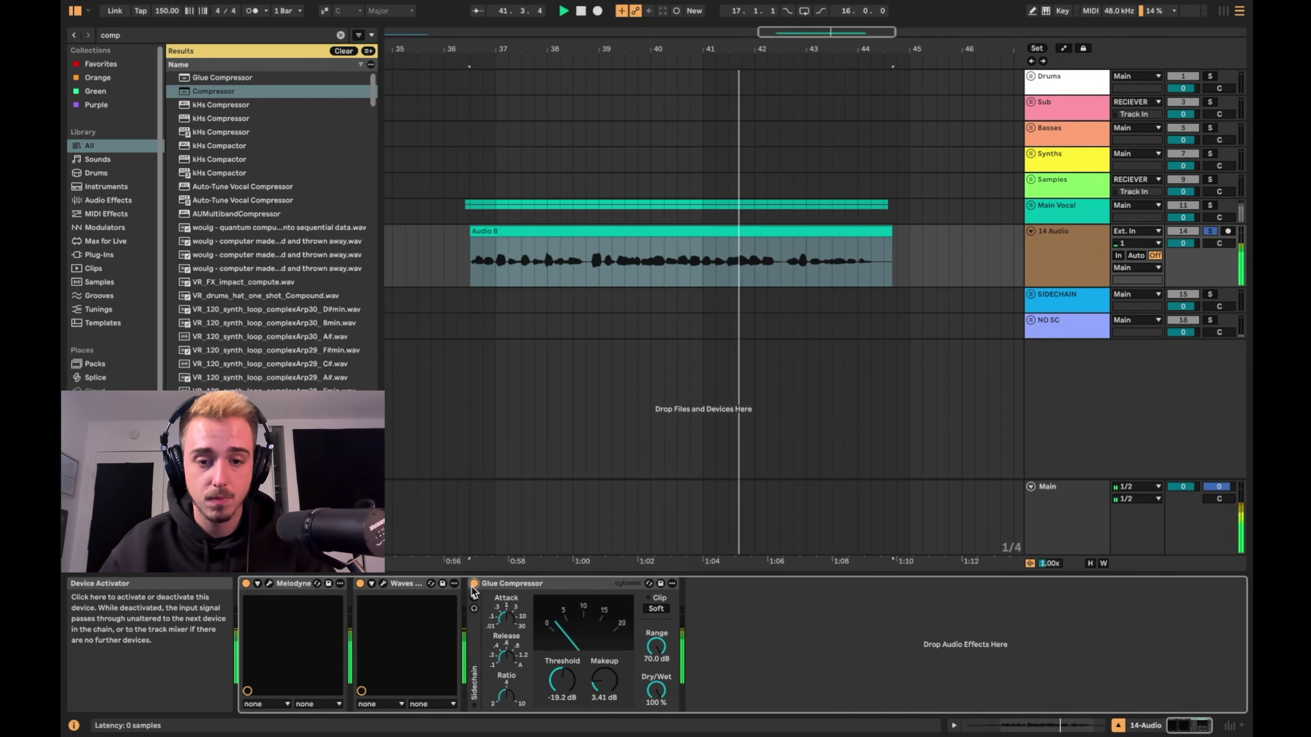
Step: Stop playback and add the Xfer OTT plug-in after the Glue Compressor
{"action": "left_click", "coordinate": [576, 582]}
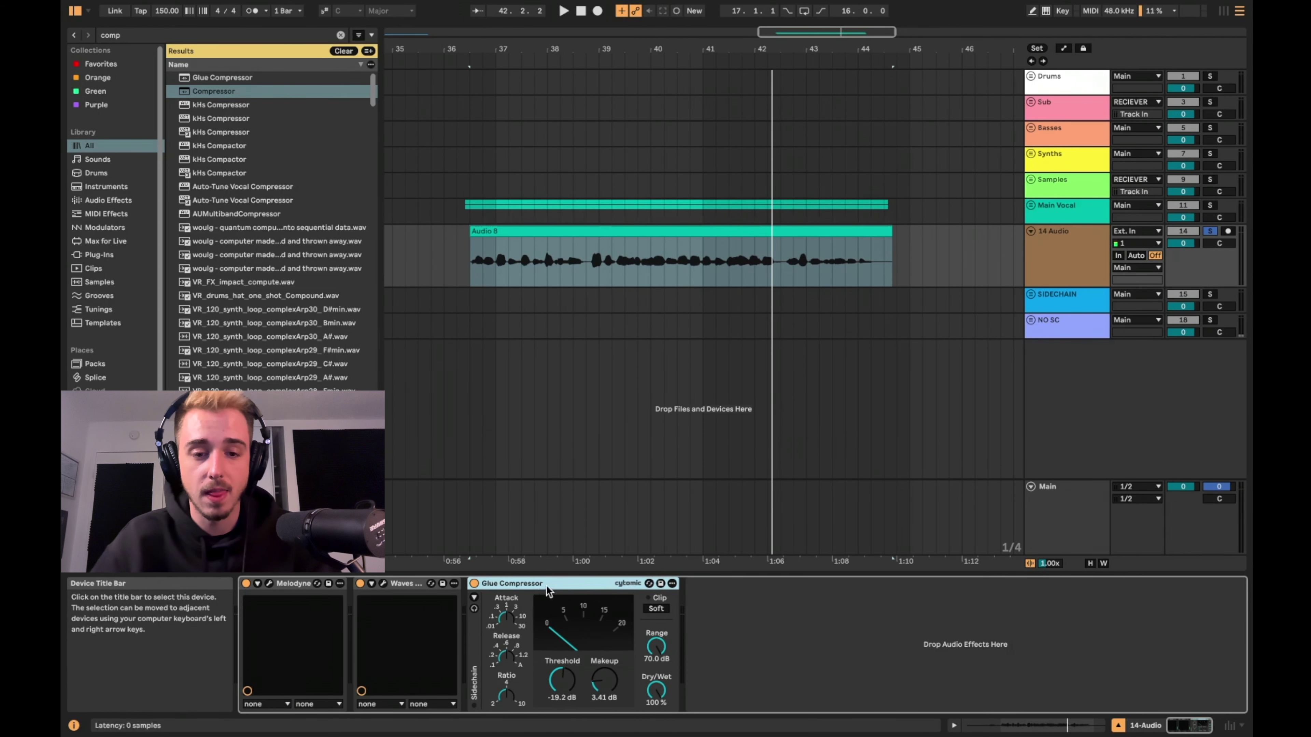
{"action": "key", "text": "super+f"}
{"action": "type", "text": "ott"}
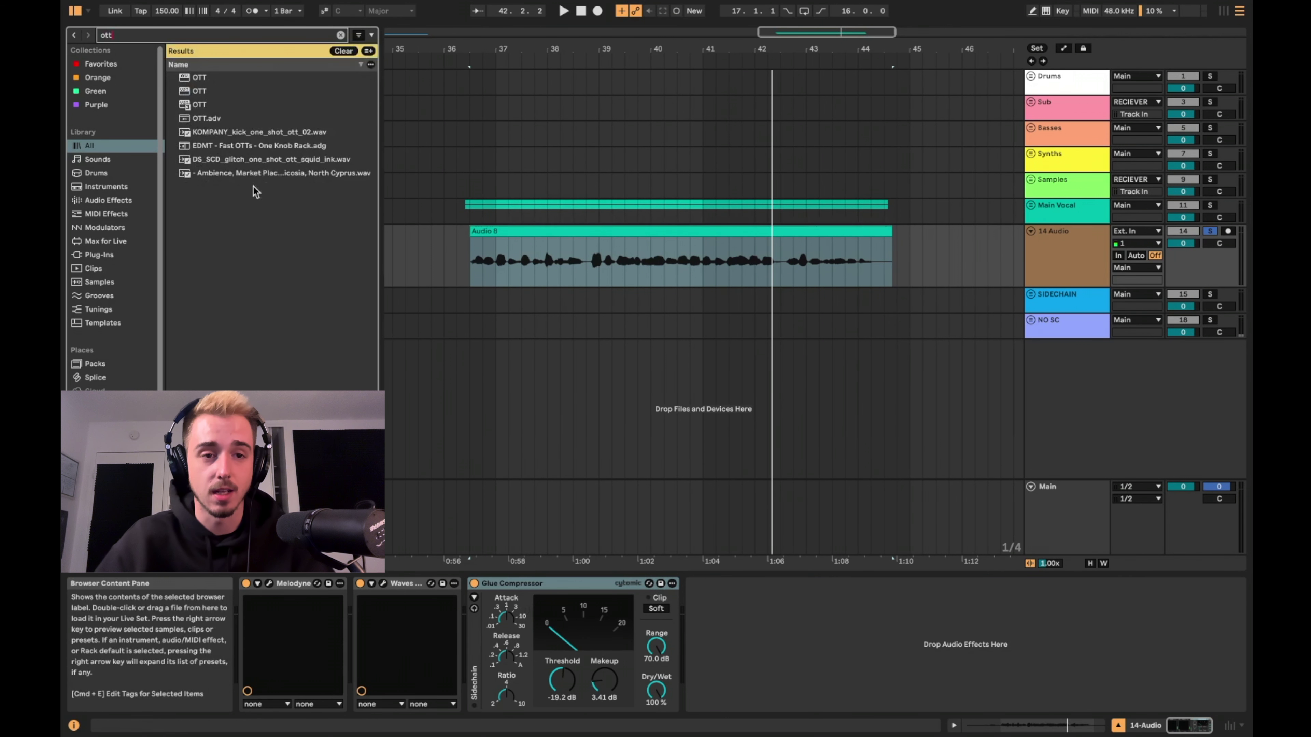
{"action": "left_click", "coordinate": [224, 104]}
{"action": "double_click", "coordinate": [224, 105]}
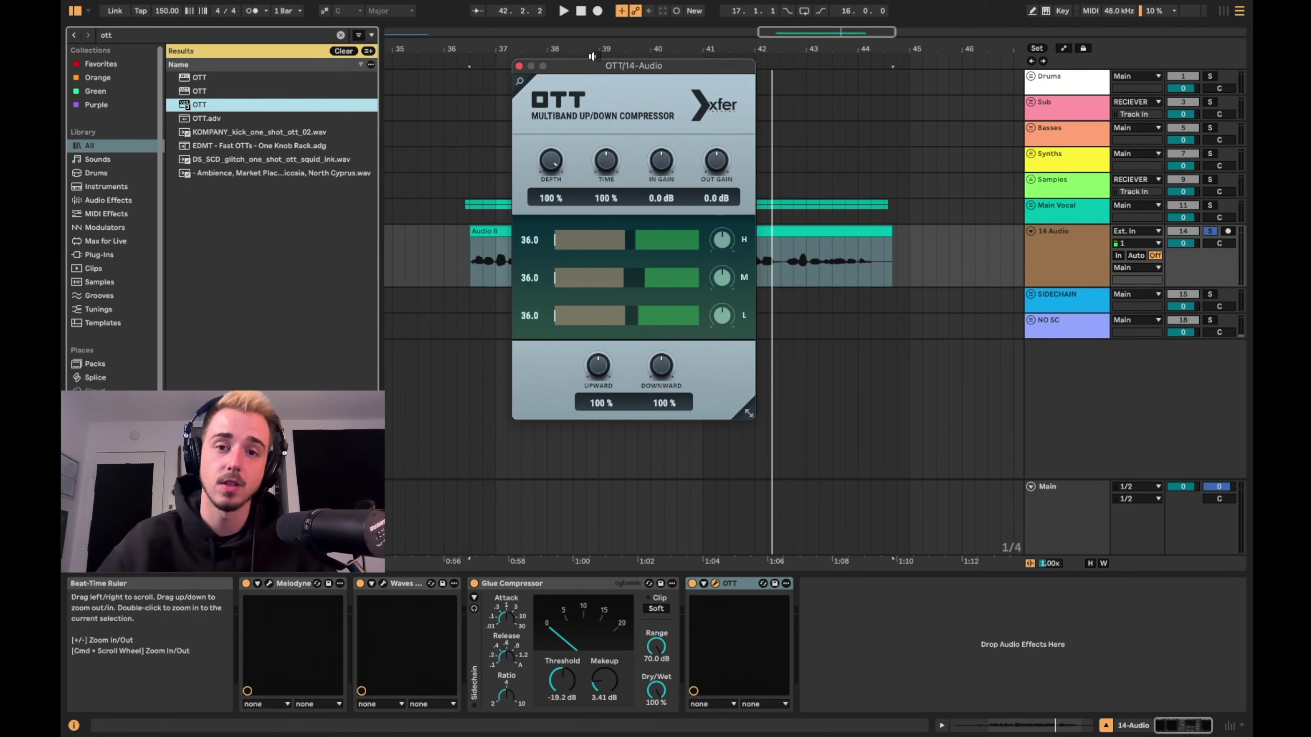
Step: Set OTT's Downward amount to 30% and its Depth to 0%
{"action": "left_click_drag", "start_coordinate": [687, 358], "coordinate": [692, 359]}
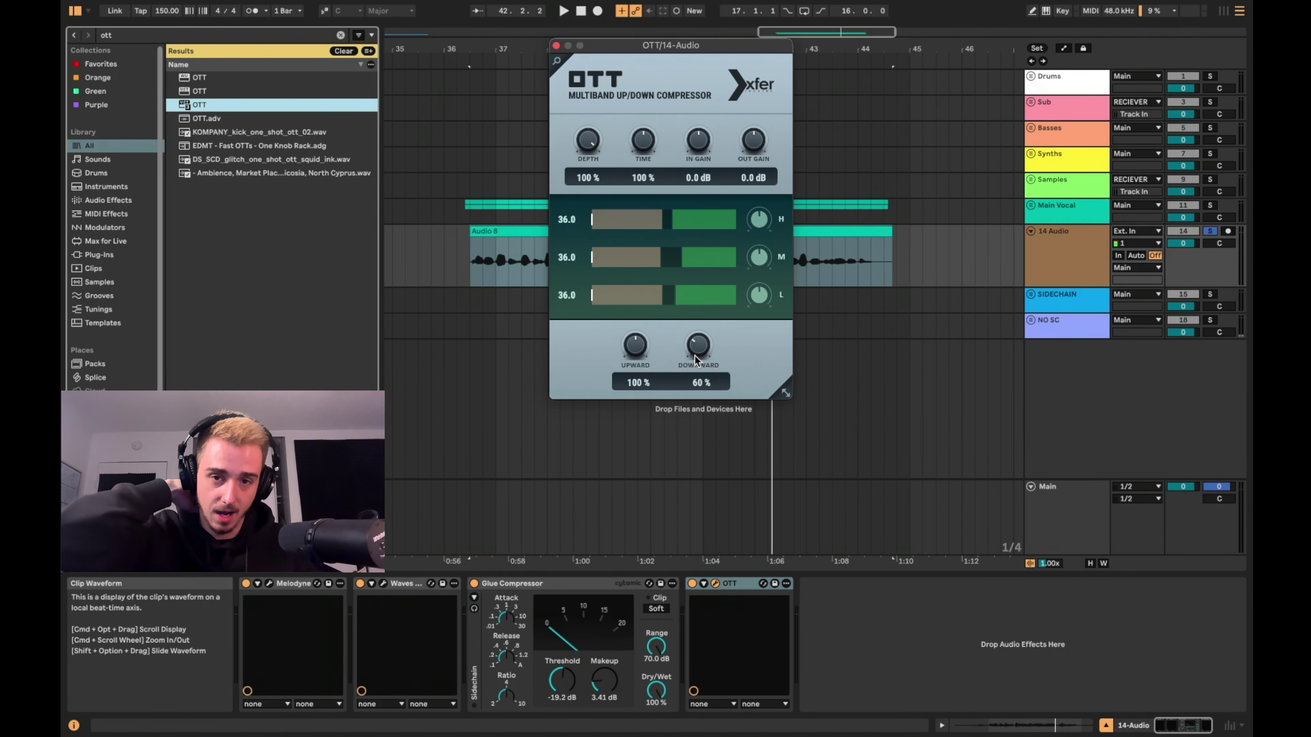
{"action": "left_click_drag", "start_coordinate": [650, 44], "coordinate": [487, 41]}
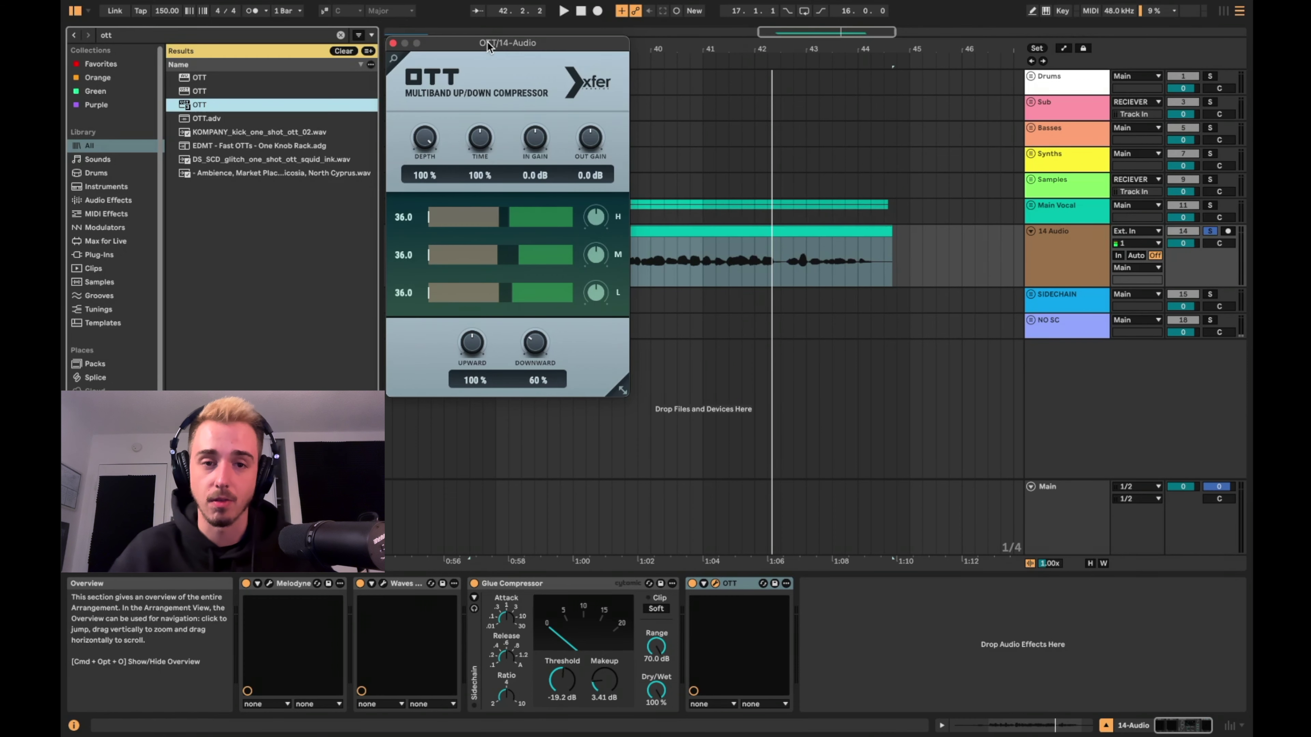
{"action": "left_click_drag", "start_coordinate": [444, 45], "coordinate": [563, 46]}
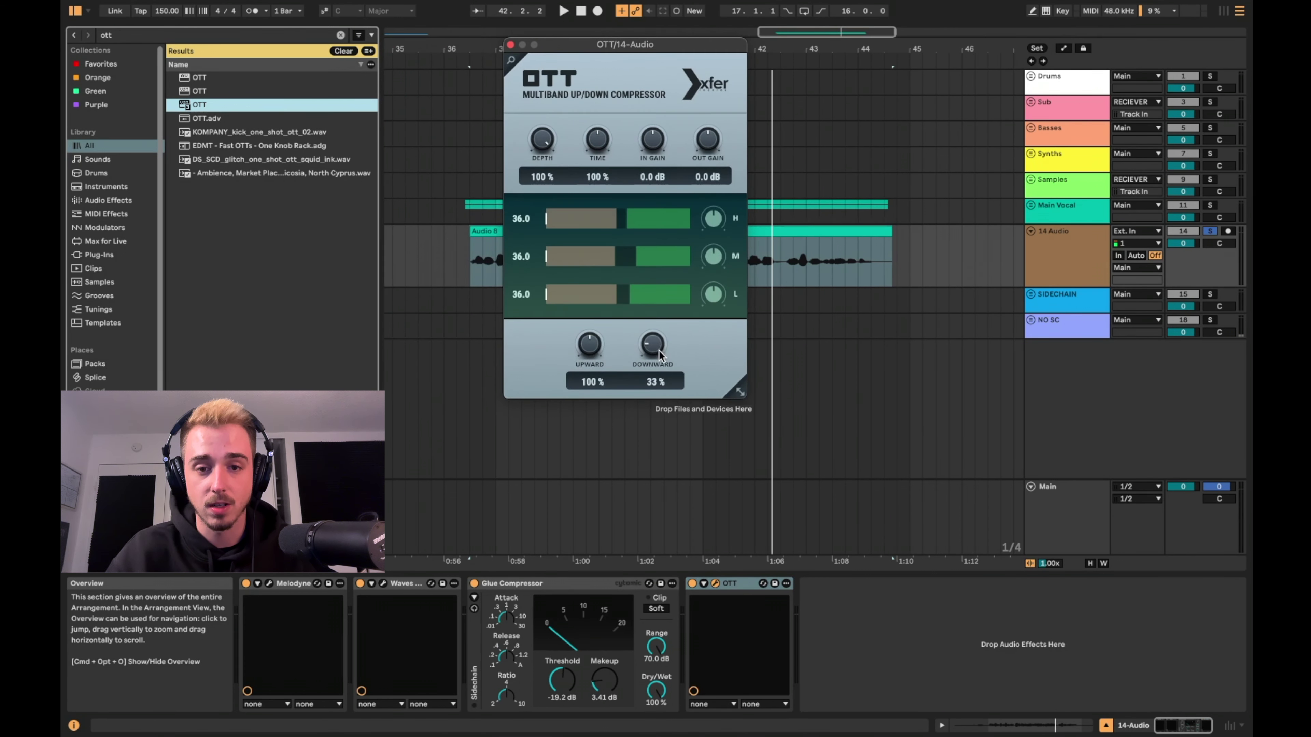
{"action": "left_click_drag", "start_coordinate": [654, 349], "coordinate": [655, 347]}
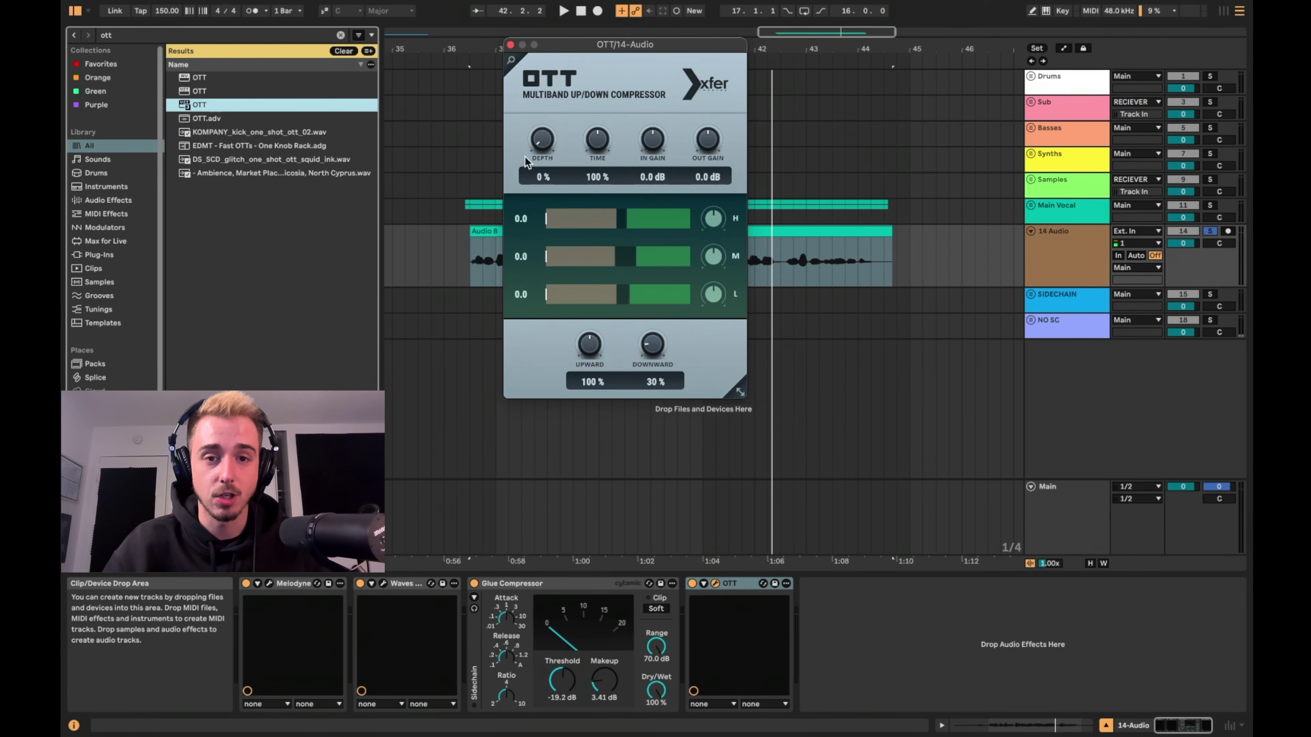
Step: Set OTT's Time to 1000%, raise its Depth to 32% while the vocal plays, and close the plug-in window
{"action": "left_click_drag", "start_coordinate": [614, 92], "coordinate": [619, 33]}
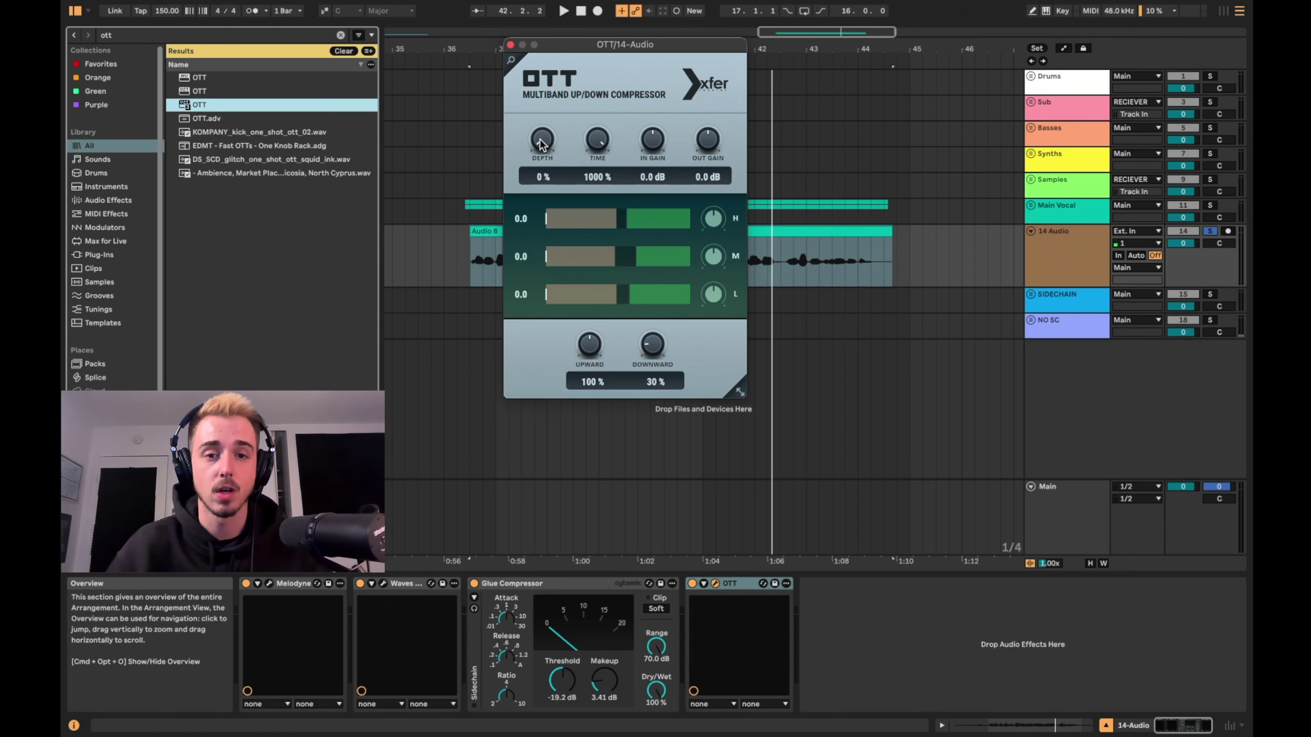
{"action": "left_click_drag", "start_coordinate": [548, 49], "coordinate": [653, 53]}
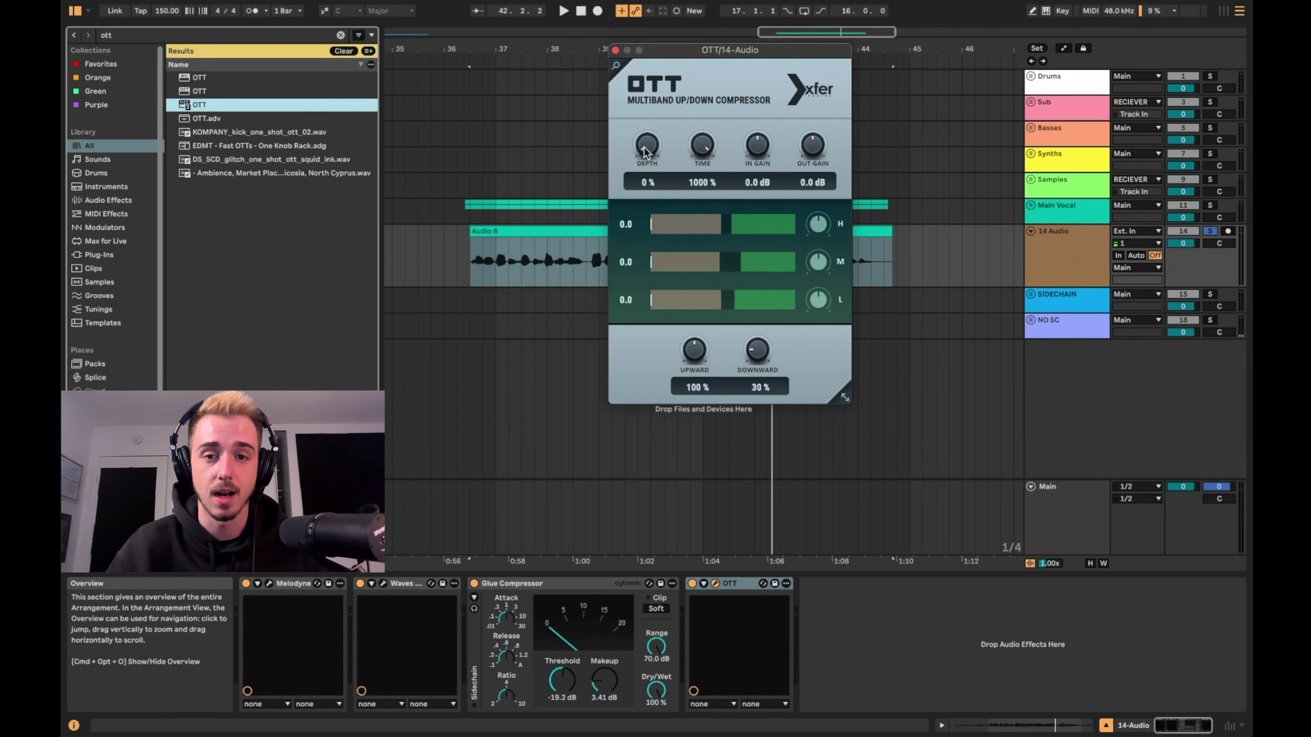
{"action": "key", "text": "space"}
{"action": "mouse_move", "coordinate": [646, 148]}
{"action": "left_mouse_down"}
{"action": "mouse_move", "coordinate": [658, 116]}
{"action": "mouse_move", "coordinate": [648, 141]}
{"action": "left_mouse_up"}
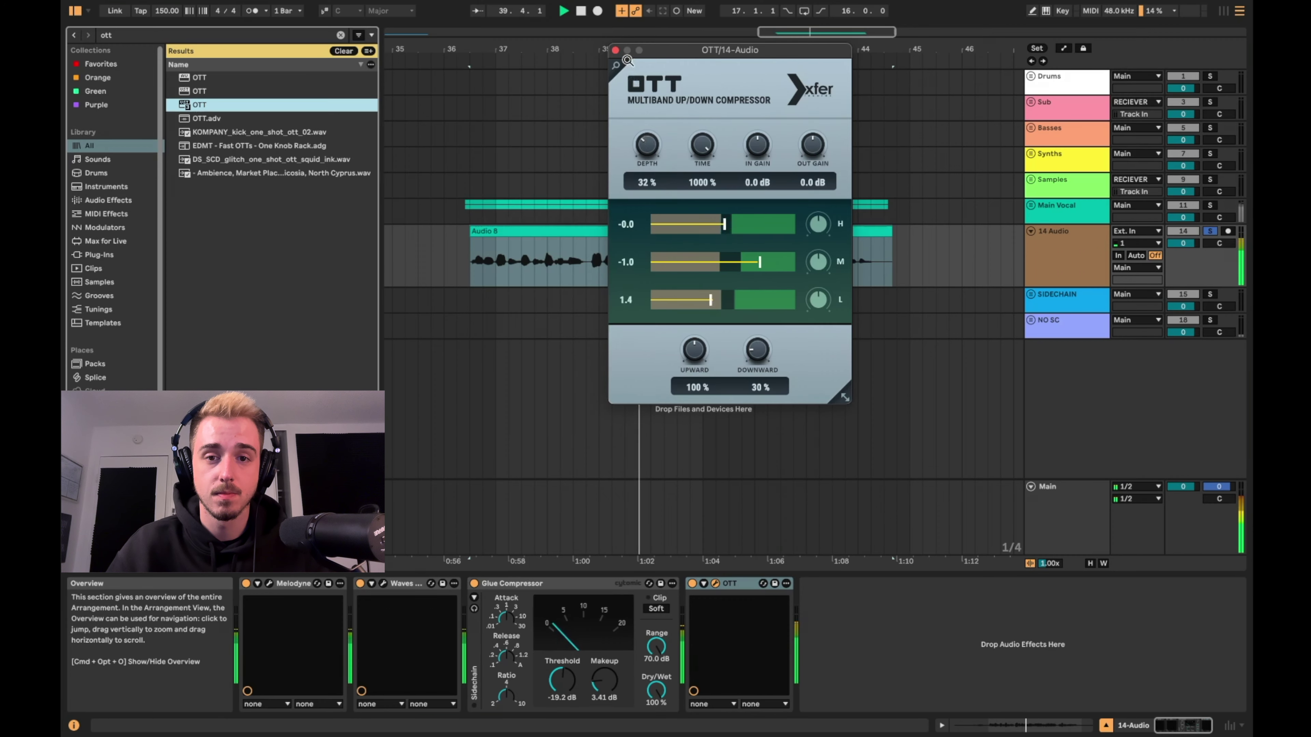
{"action": "left_click", "coordinate": [614, 50]}
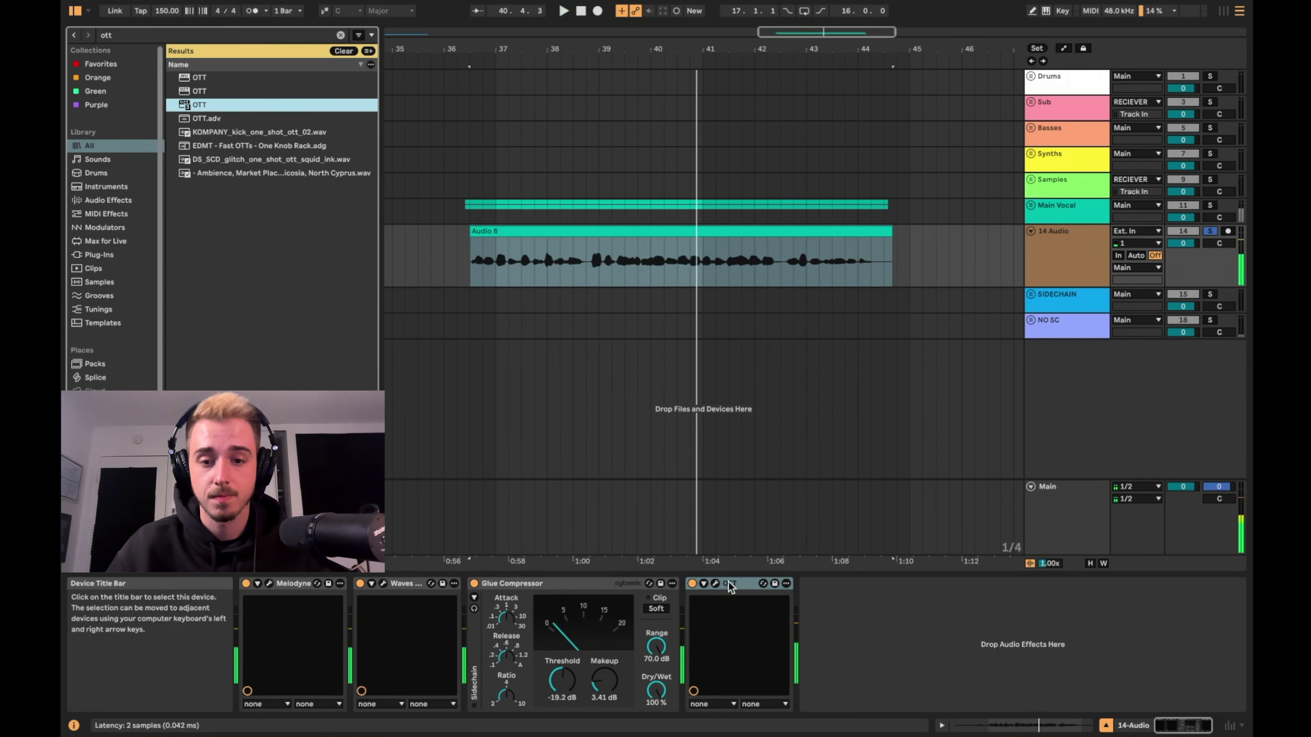
Step: Add a Gate between the Glue Compressor and OTT on the 14 Audio track
{"action": "key", "text": "ctrl+f"}
{"action": "type", "text": "ga"}
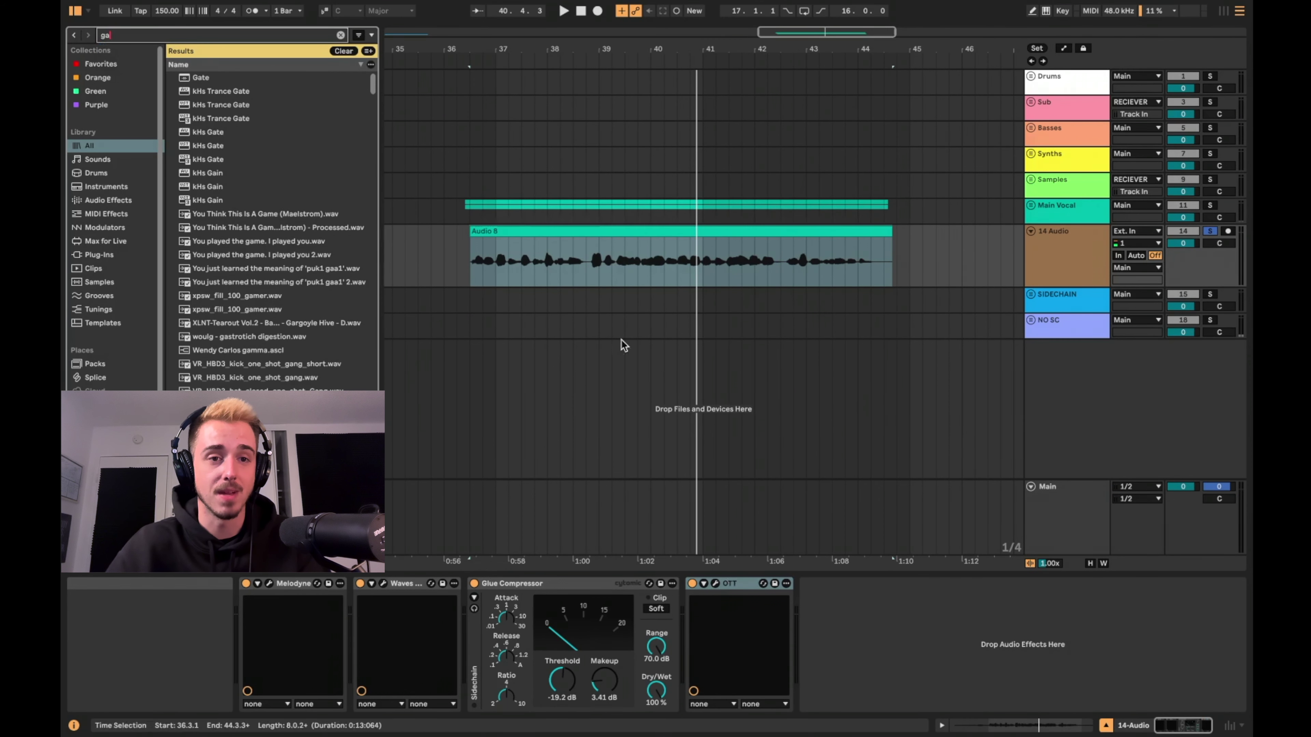
{"action": "key", "text": "Down"}
{"action": "key", "text": "Return"}
{"action": "left_click", "coordinate": [508, 231]}
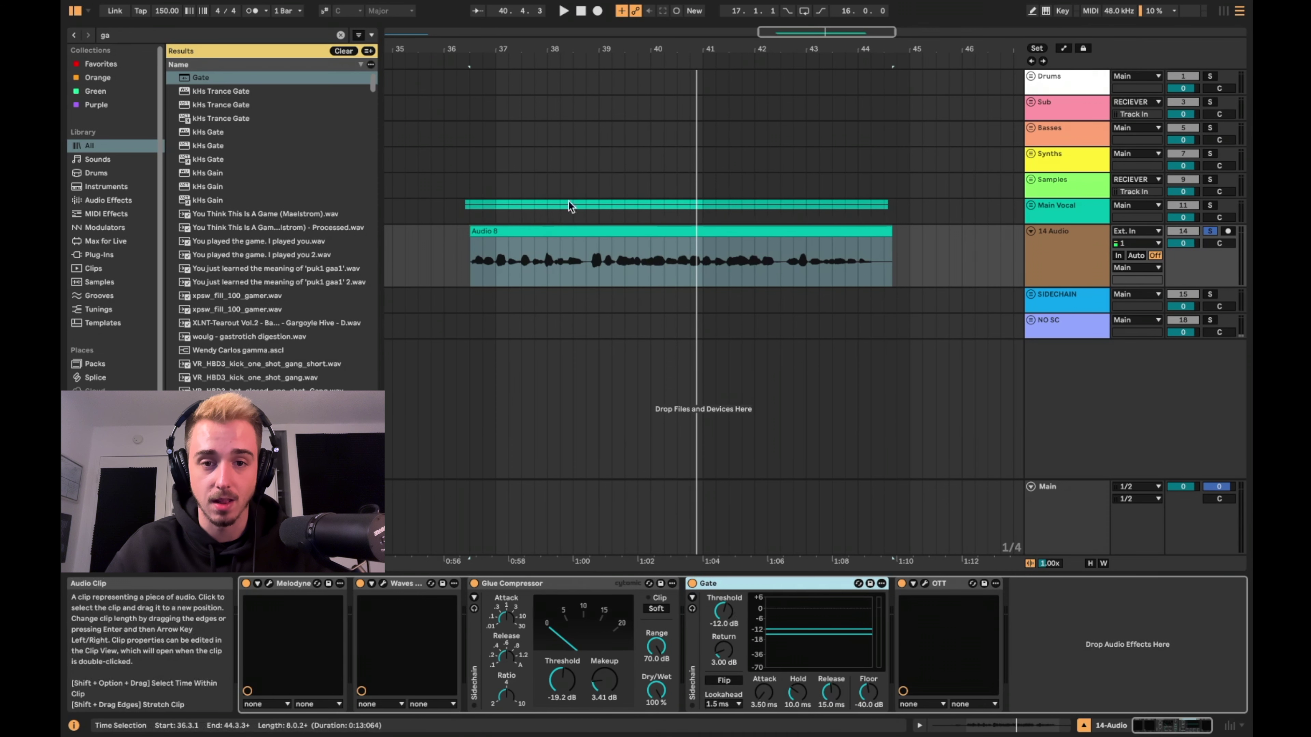
Step: Lower the Gate threshold to -44.2 dB and play the vocal through it
{"action": "left_click_drag", "start_coordinate": [723, 611], "coordinate": [721, 638]}
{"action": "key", "text": "space"}
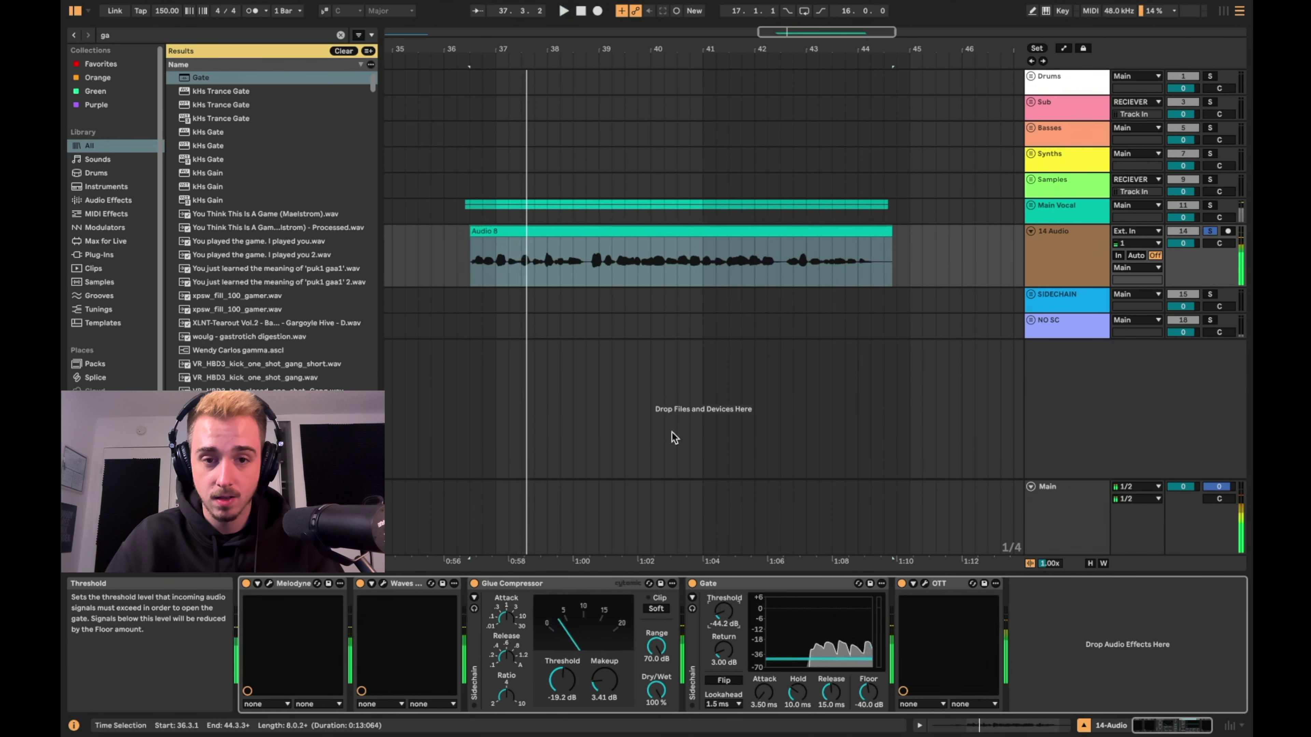
{"action": "key", "text": "space"}
Step: Arm the 14 Audio track and record about two bars of background noise starting at bar 45
{"action": "left_click", "coordinate": [896, 252]}
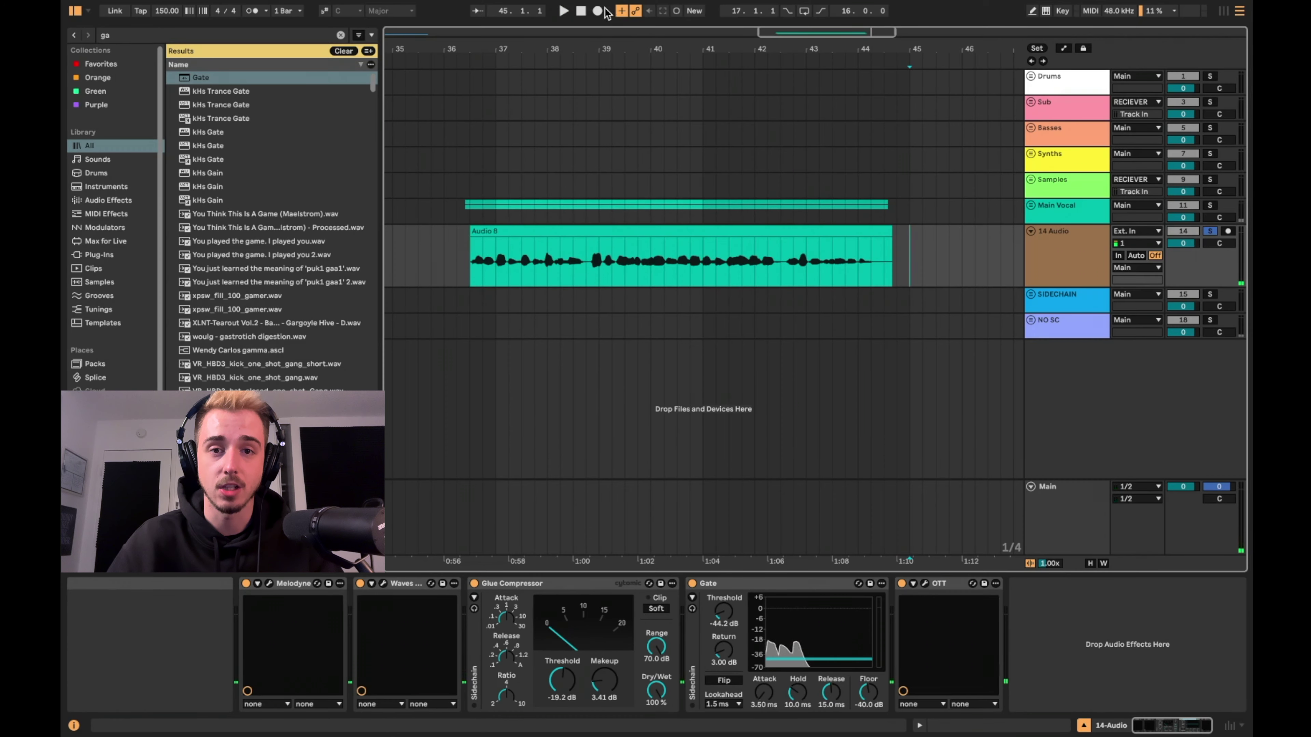
{"action": "left_click_drag", "start_coordinate": [585, 32], "coordinate": [584, 29]}
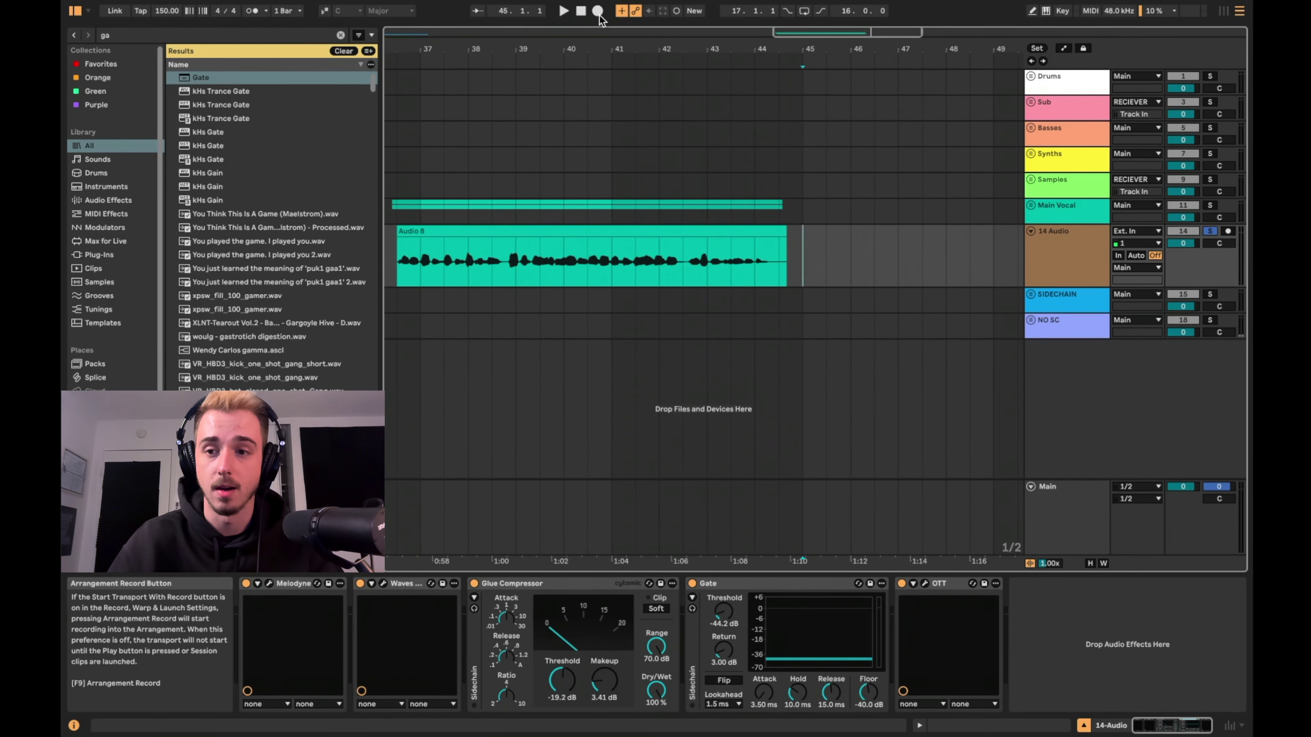
{"action": "left_click", "coordinate": [1228, 232]}
{"action": "left_click", "coordinate": [597, 11]}
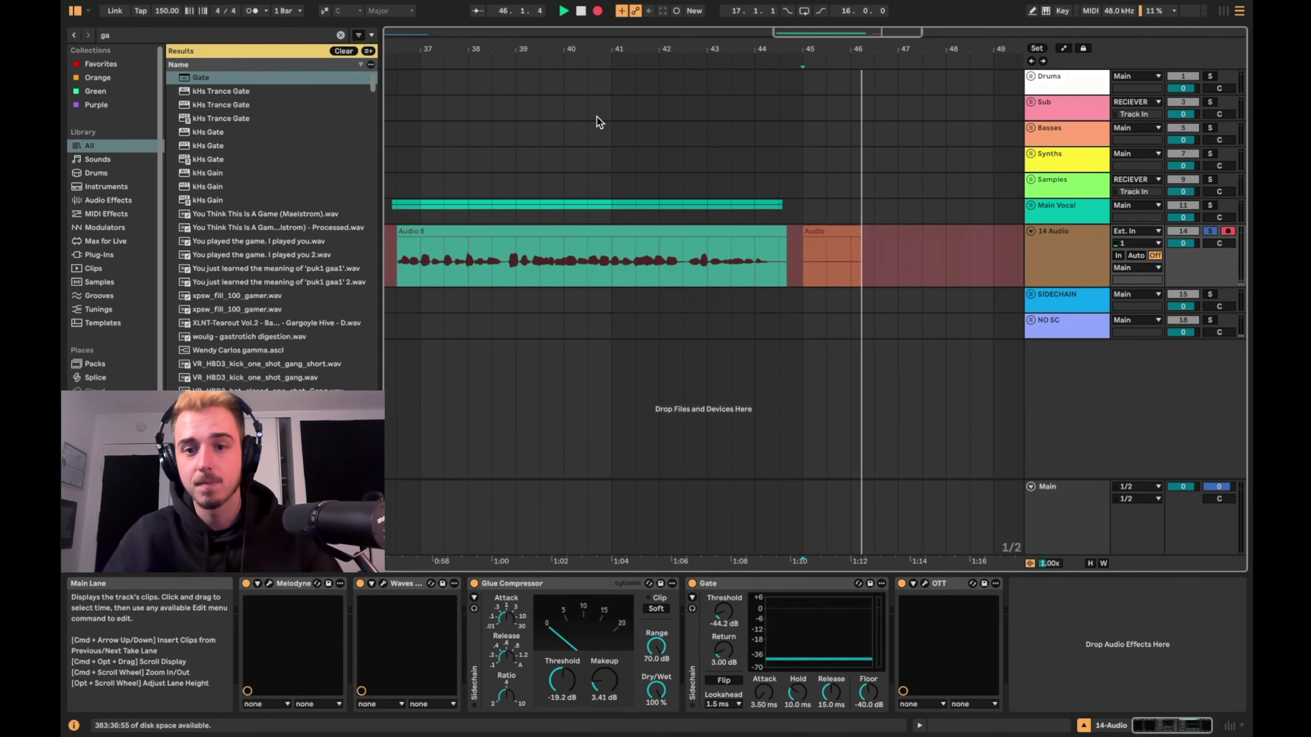
{"action": "key", "text": "space"}
Step: Play the noise recording and compare it with the Gate switched on and off
{"action": "left_click", "coordinate": [836, 229]}
{"action": "left_click", "coordinate": [693, 588]}
{"action": "key", "text": "space"}
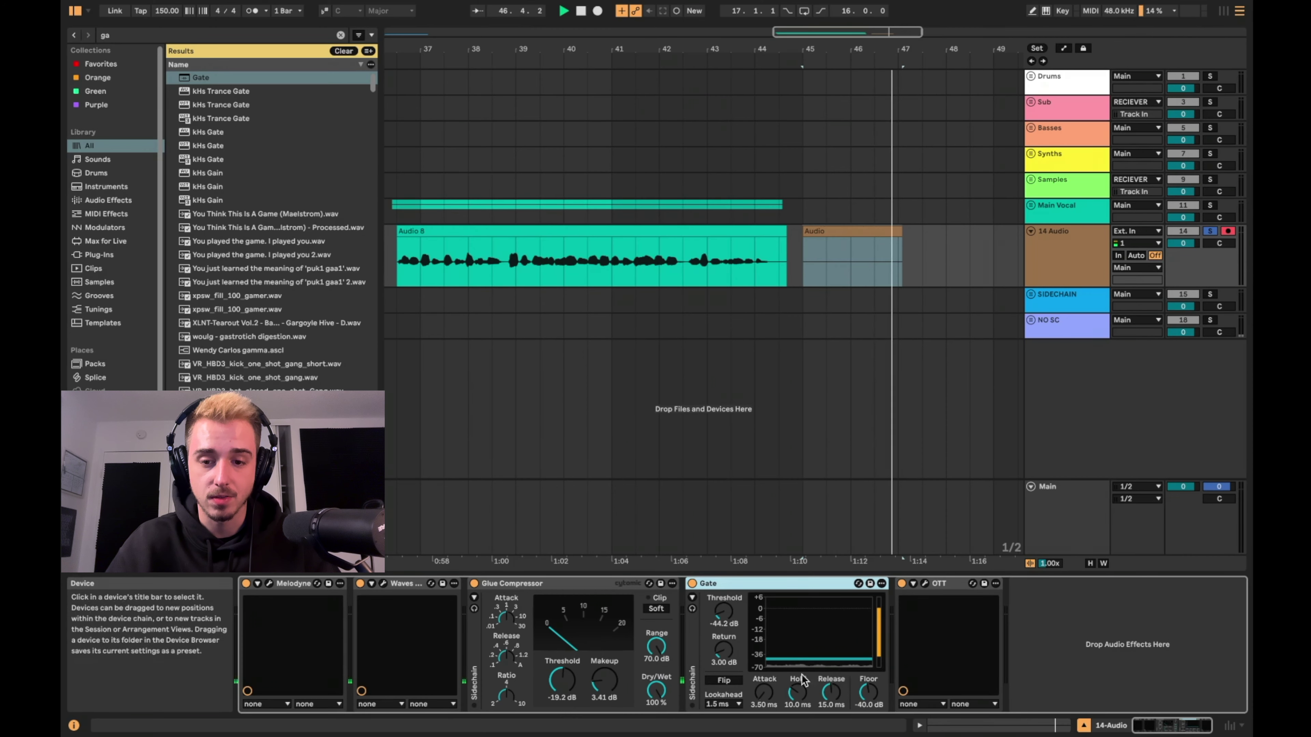
{"action": "left_click", "coordinate": [692, 585]}
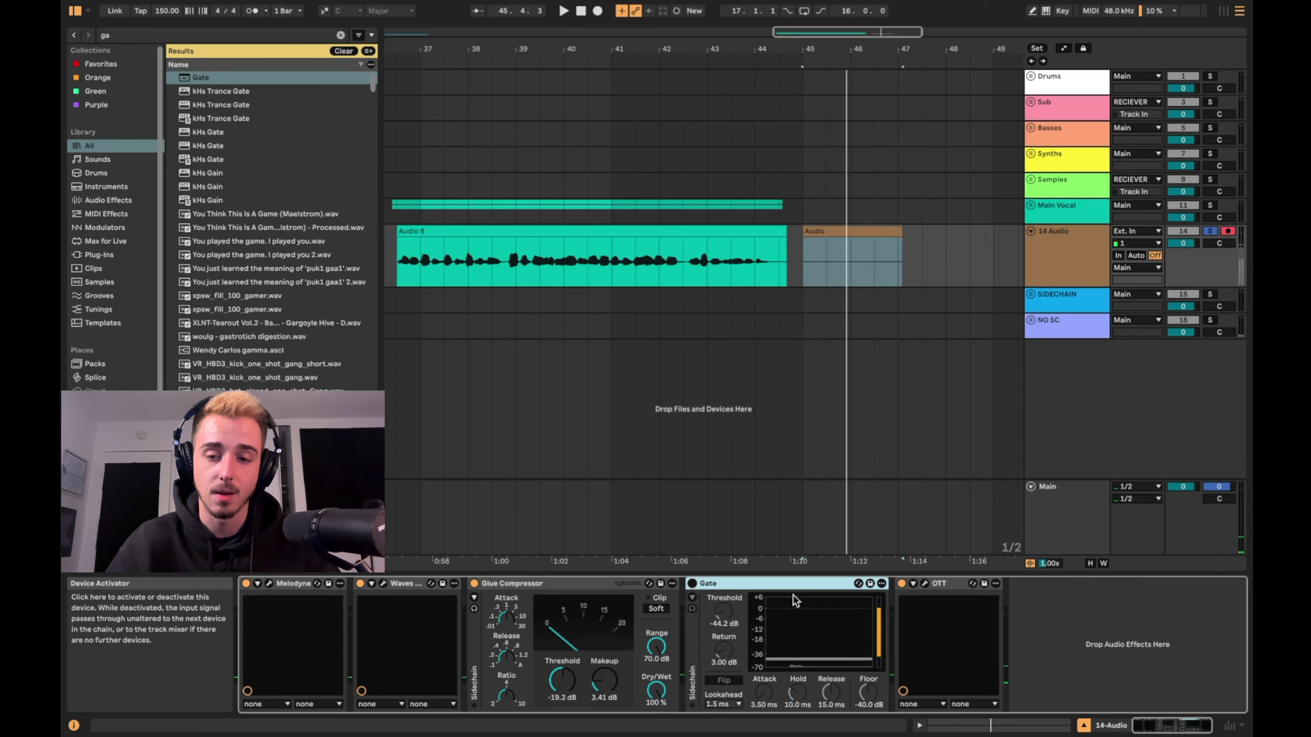
{"action": "left_click", "coordinate": [691, 584]}
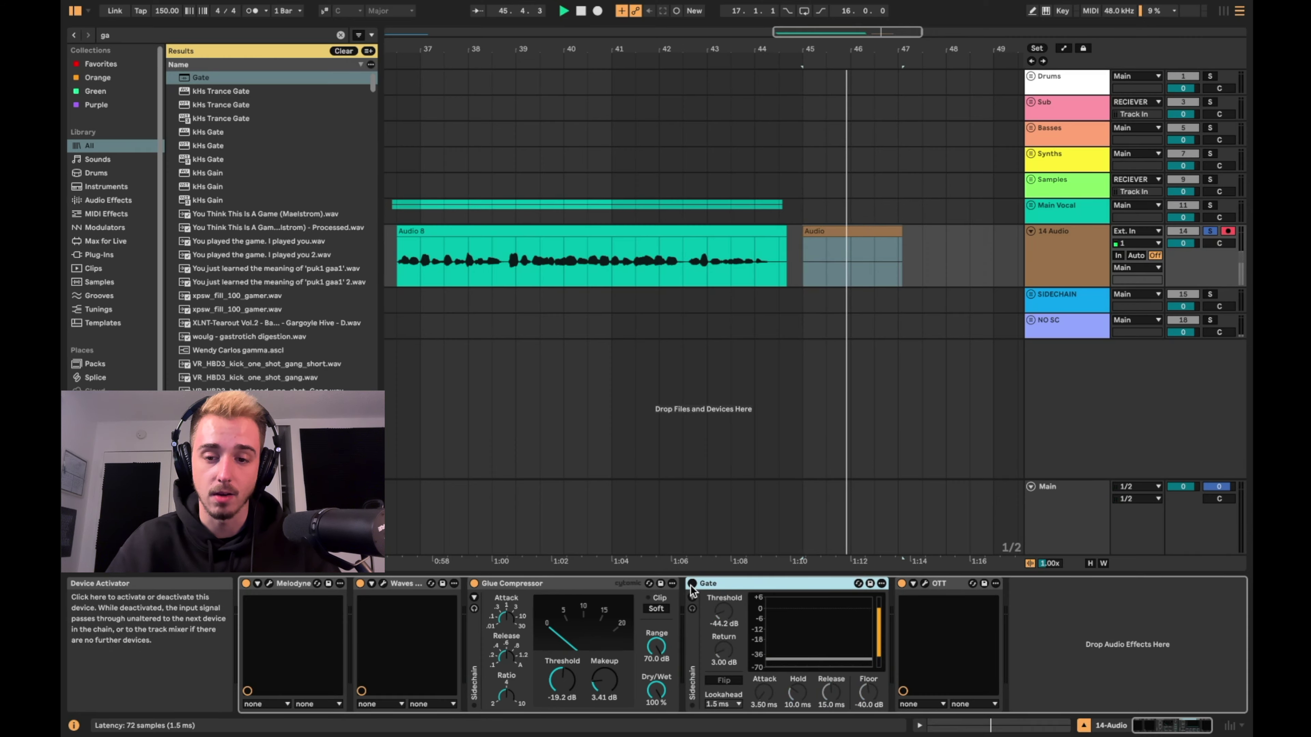
Step: Fine-tune the Gate threshold to -45.9 dB, checking it against the noise recording and the vocal clip
{"action": "left_click_drag", "start_coordinate": [724, 611], "coordinate": [724, 621]}
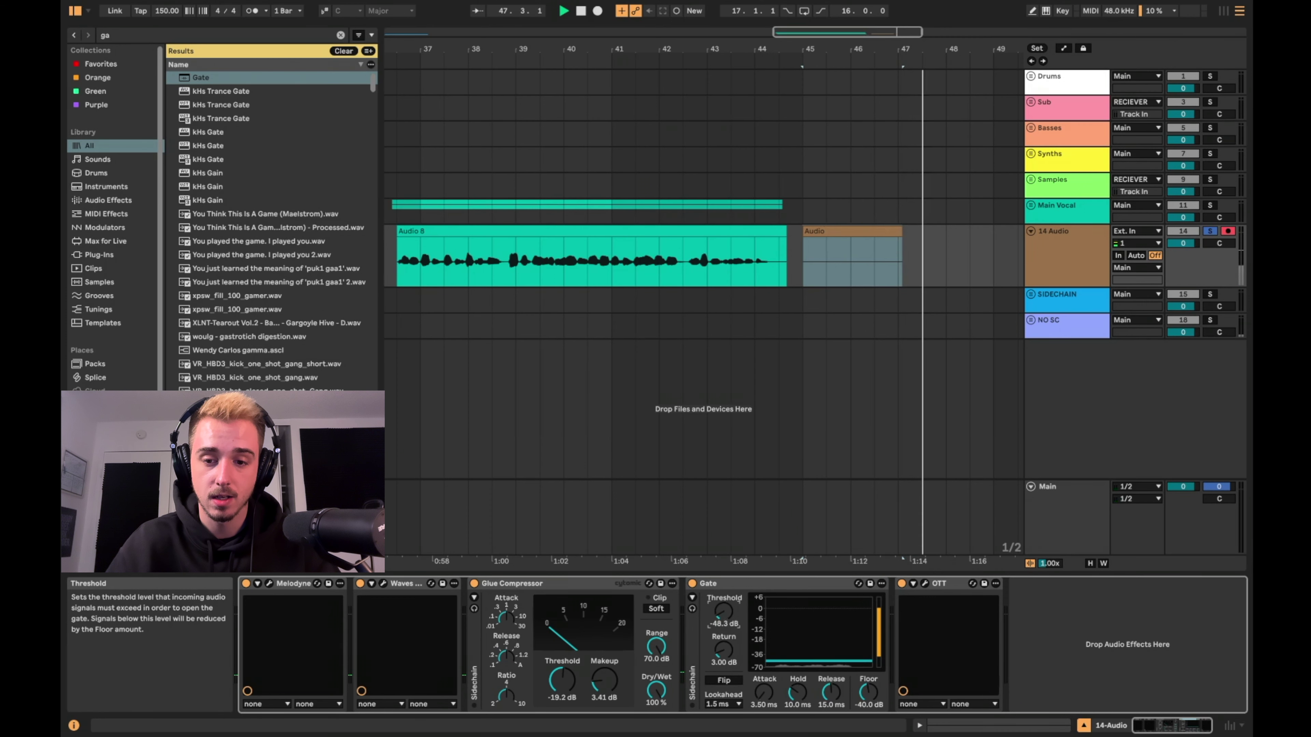
{"action": "key", "text": "space"}
{"action": "left_click", "coordinate": [675, 231]}
{"action": "key", "text": "space"}
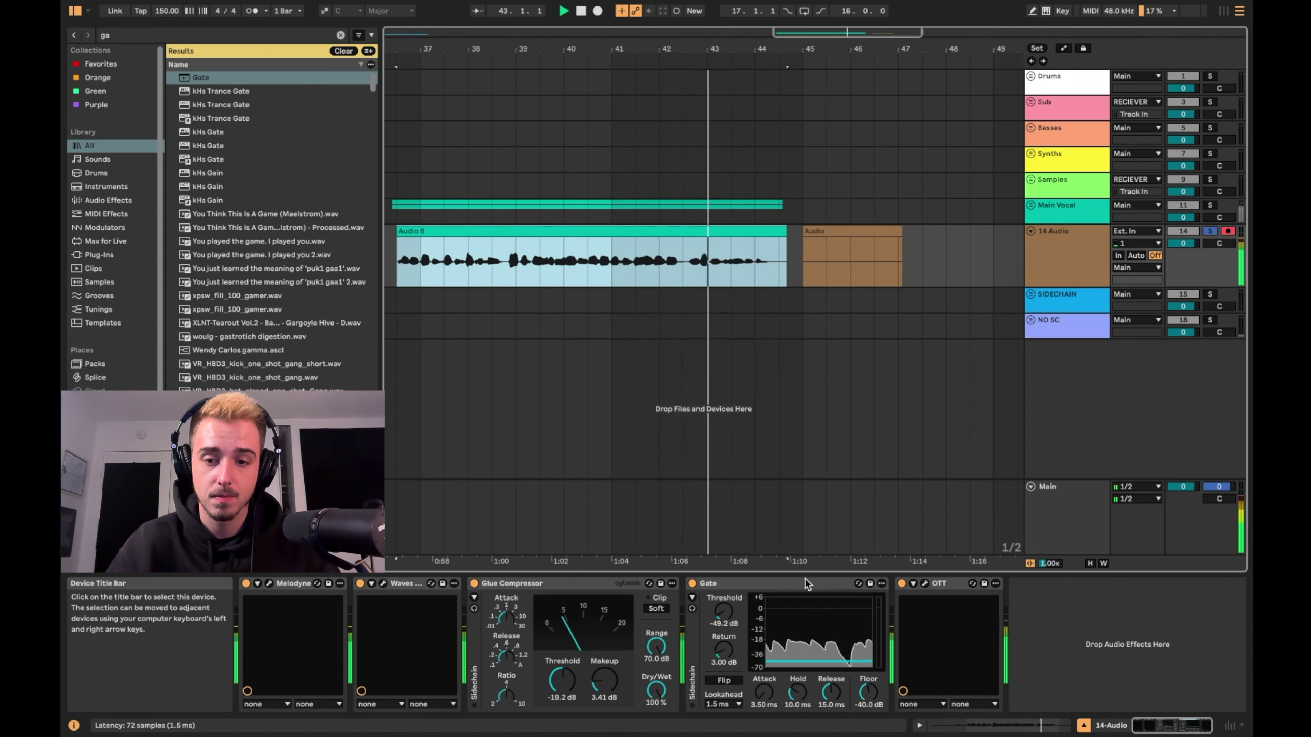
{"action": "key", "text": "space"}
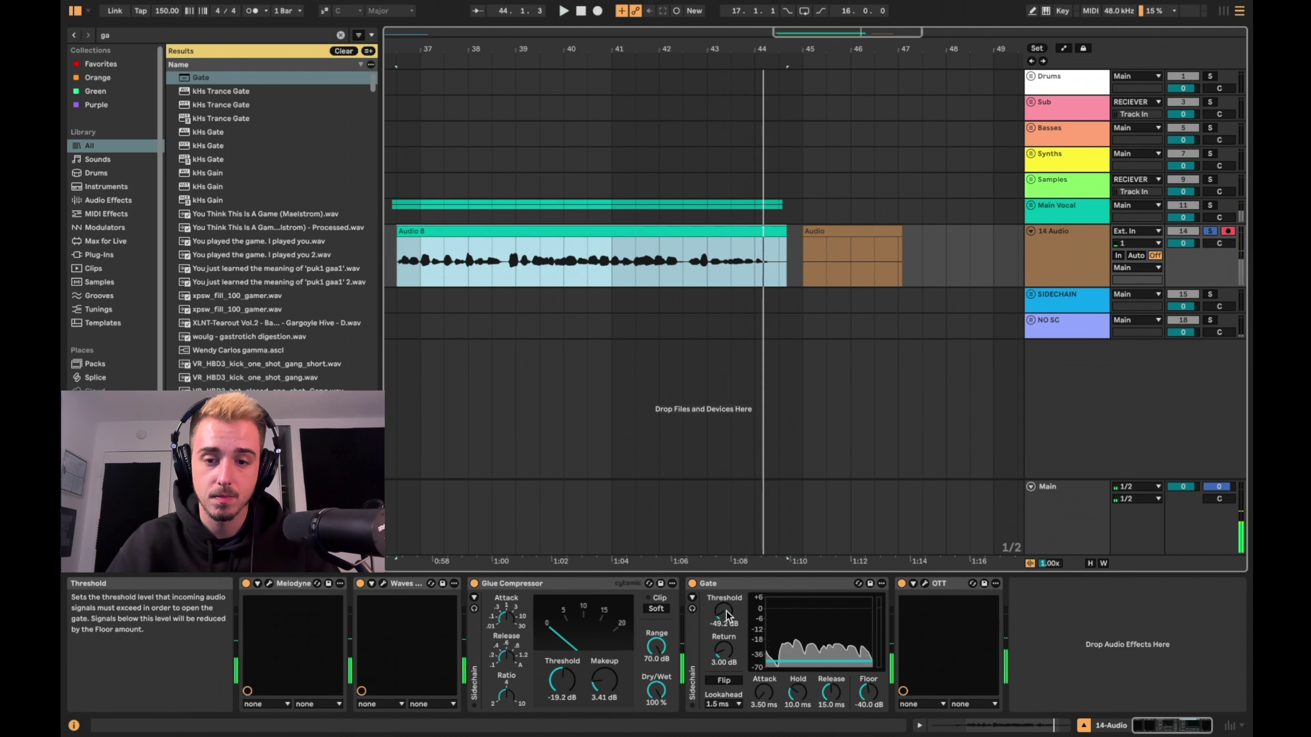
{"action": "left_click_drag", "start_coordinate": [727, 611], "coordinate": [727, 607]}
{"action": "left_click", "coordinate": [661, 265]}
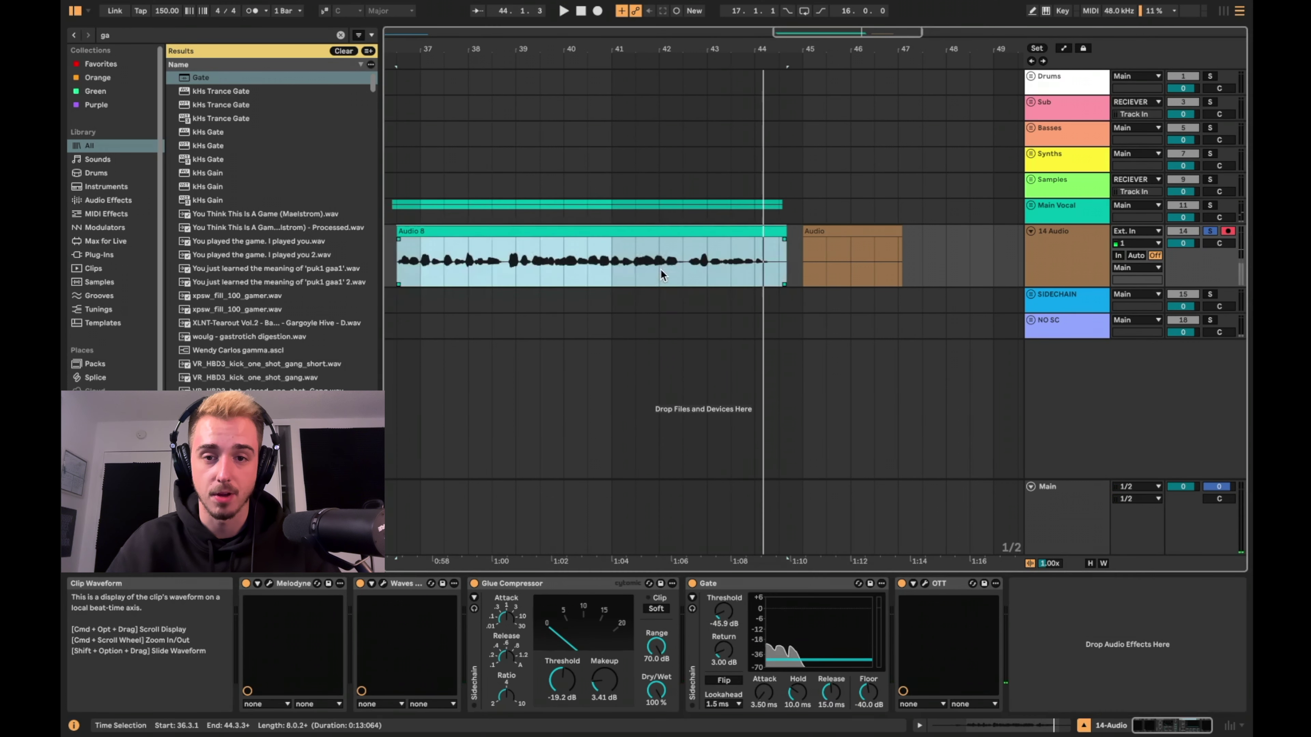
{"action": "key", "text": "space"}
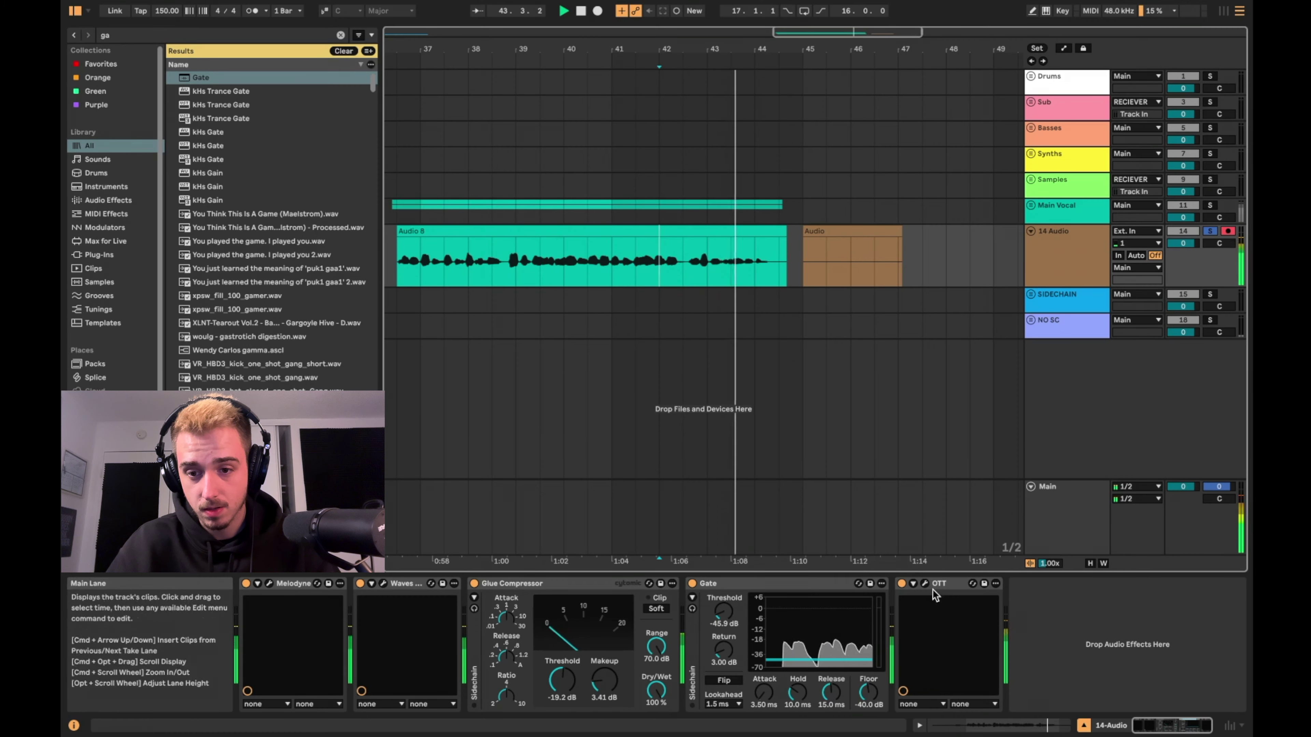
{"action": "key", "text": "space"}
Step: Delete the noise recording after the vocal and select the vocal clip
{"action": "left_click", "coordinate": [825, 232]}
{"action": "key", "text": "Delete"}
{"action": "left_click", "coordinate": [538, 230]}
{"action": "scroll", "coordinate": [619, 320], "scroll_direction": "left", "scroll_amount": 3}
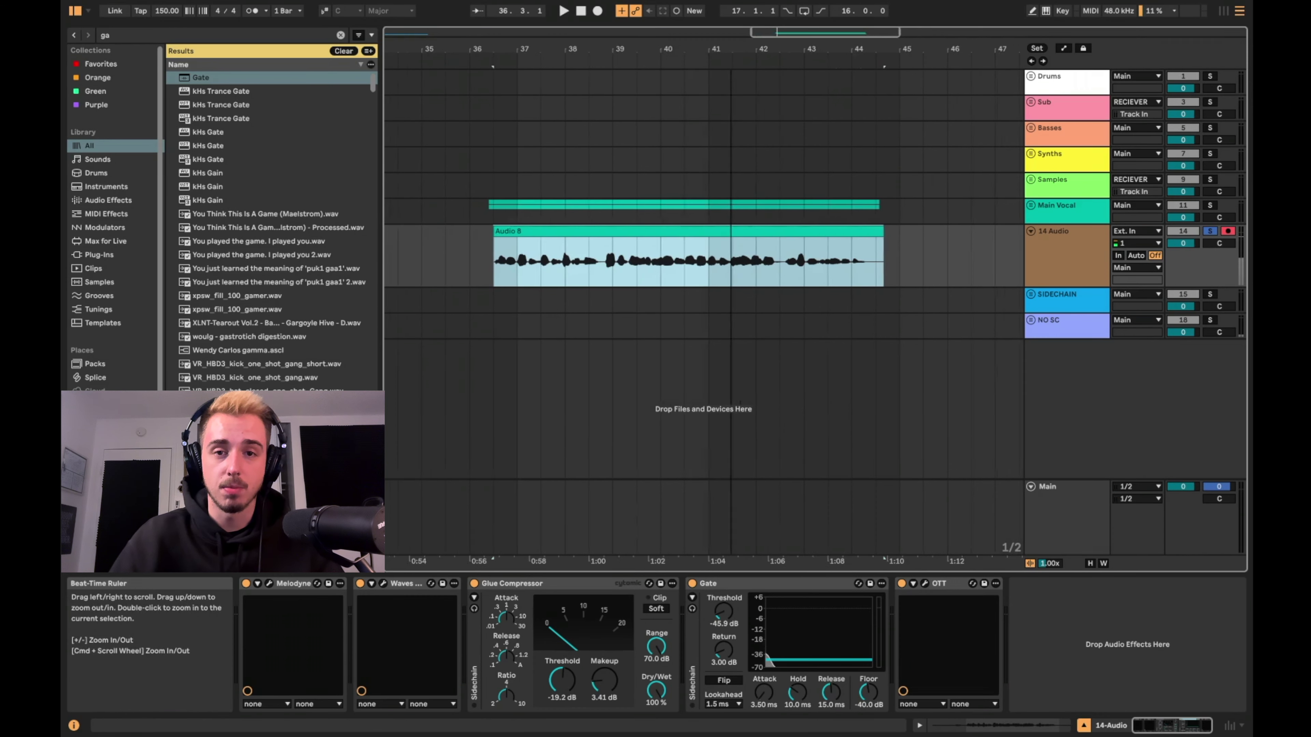
Step: Collapse the Gate device and add a Saturator after OTT
{"action": "double_click", "coordinate": [732, 587]}
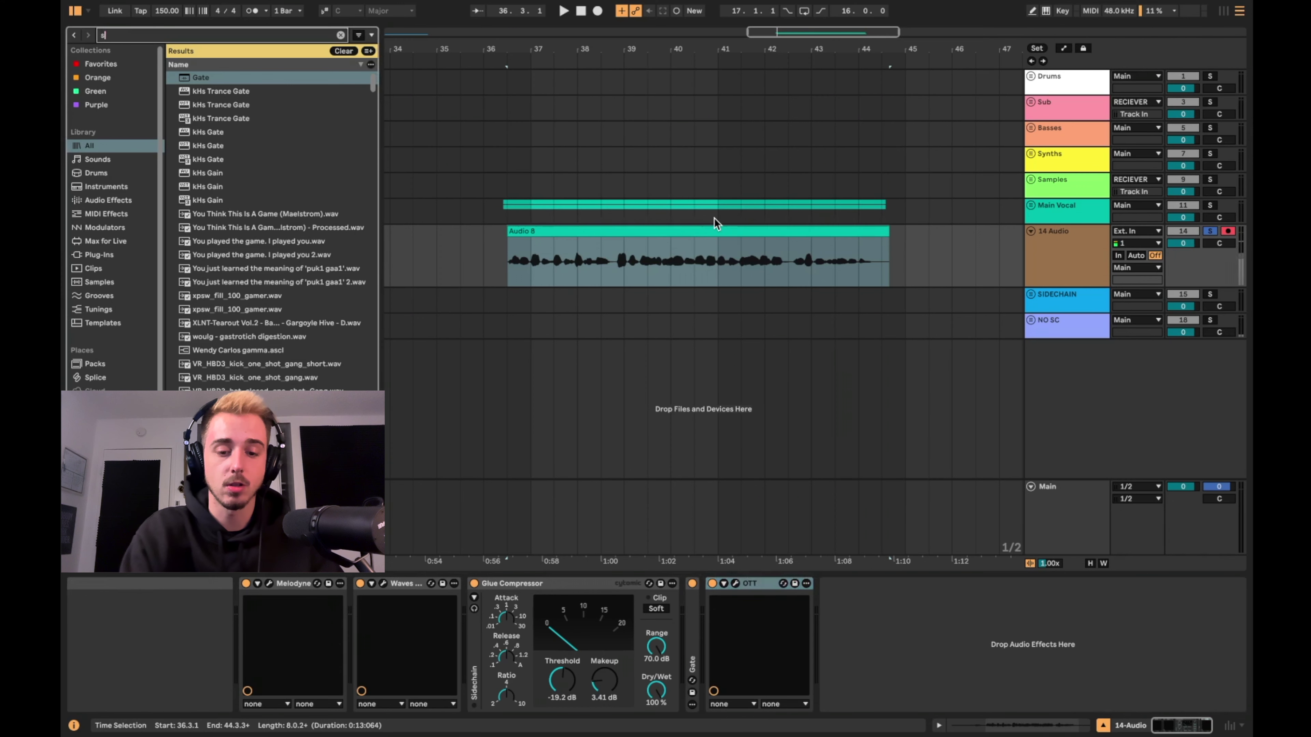
{"action": "key", "text": "super+f"}
{"action": "type", "text": "sat"}
{"action": "double_click", "coordinate": [176, 82]}
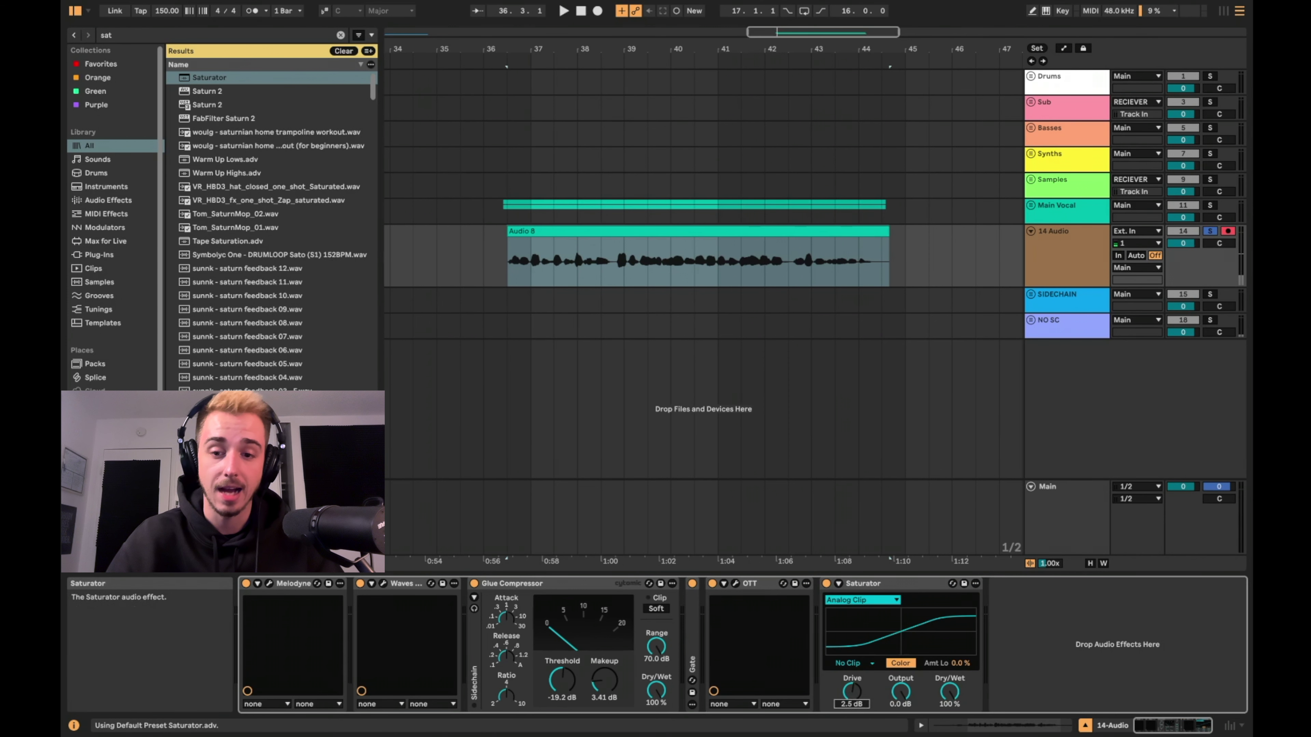
Step: Set the Saturator's Output to -3.7 dB with Drive at 2.8 dB, comparing the playing vocal with the effect bypassed
{"action": "left_click", "coordinate": [507, 261]}
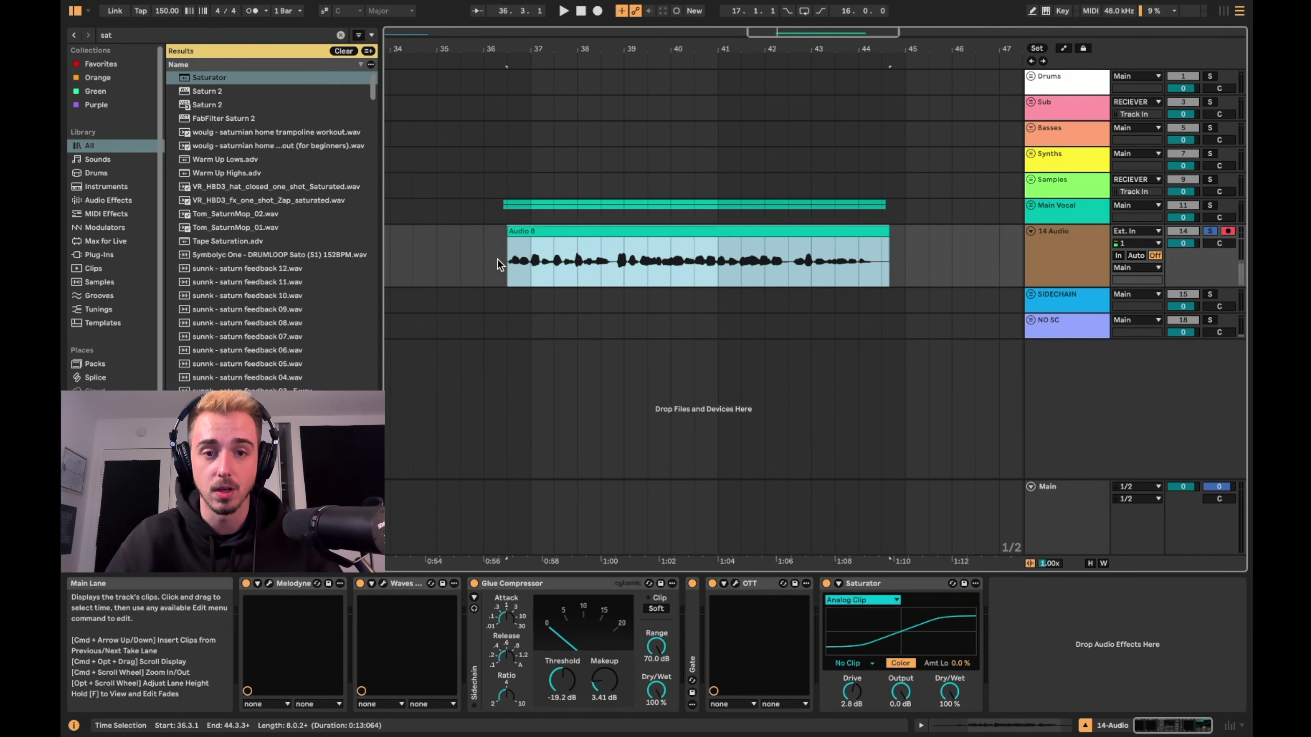
{"action": "key", "text": "space"}
{"action": "left_click_drag", "start_coordinate": [900, 691], "coordinate": [901, 708]}
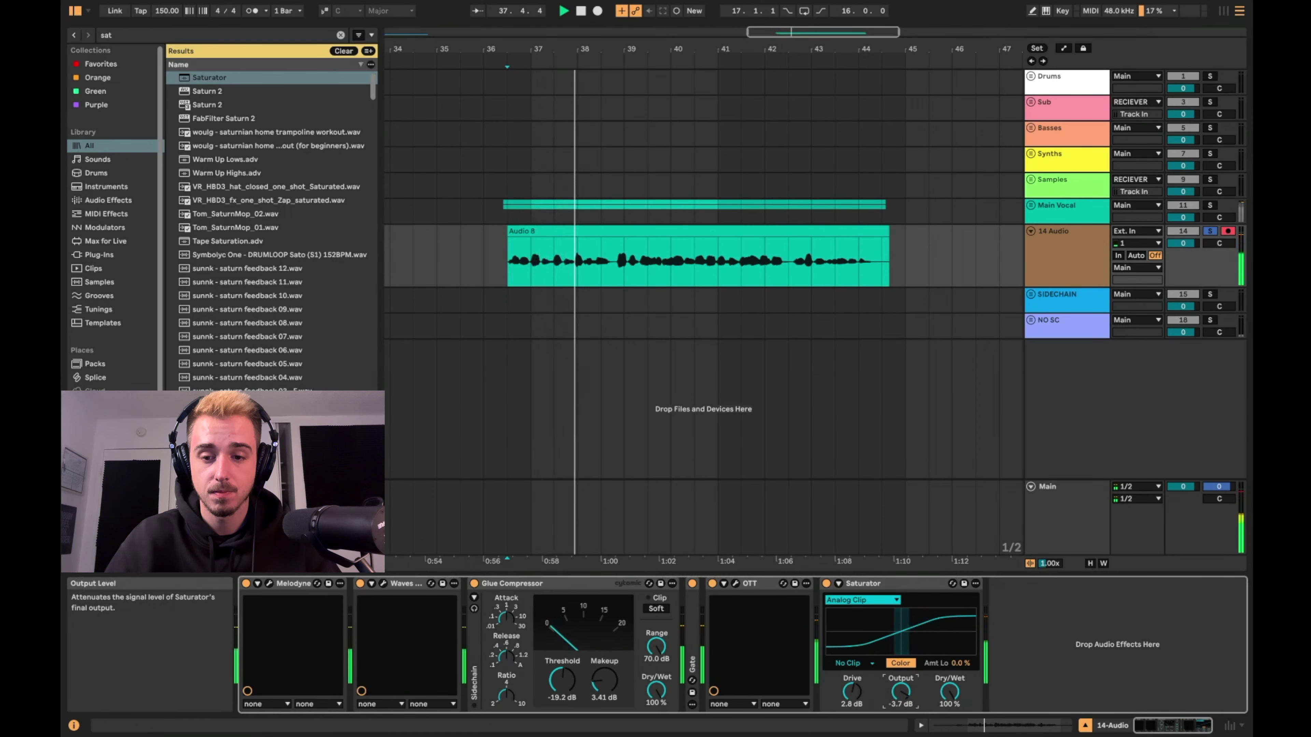
{"action": "left_click", "coordinate": [826, 583]}
{"action": "left_click", "coordinate": [827, 583]}
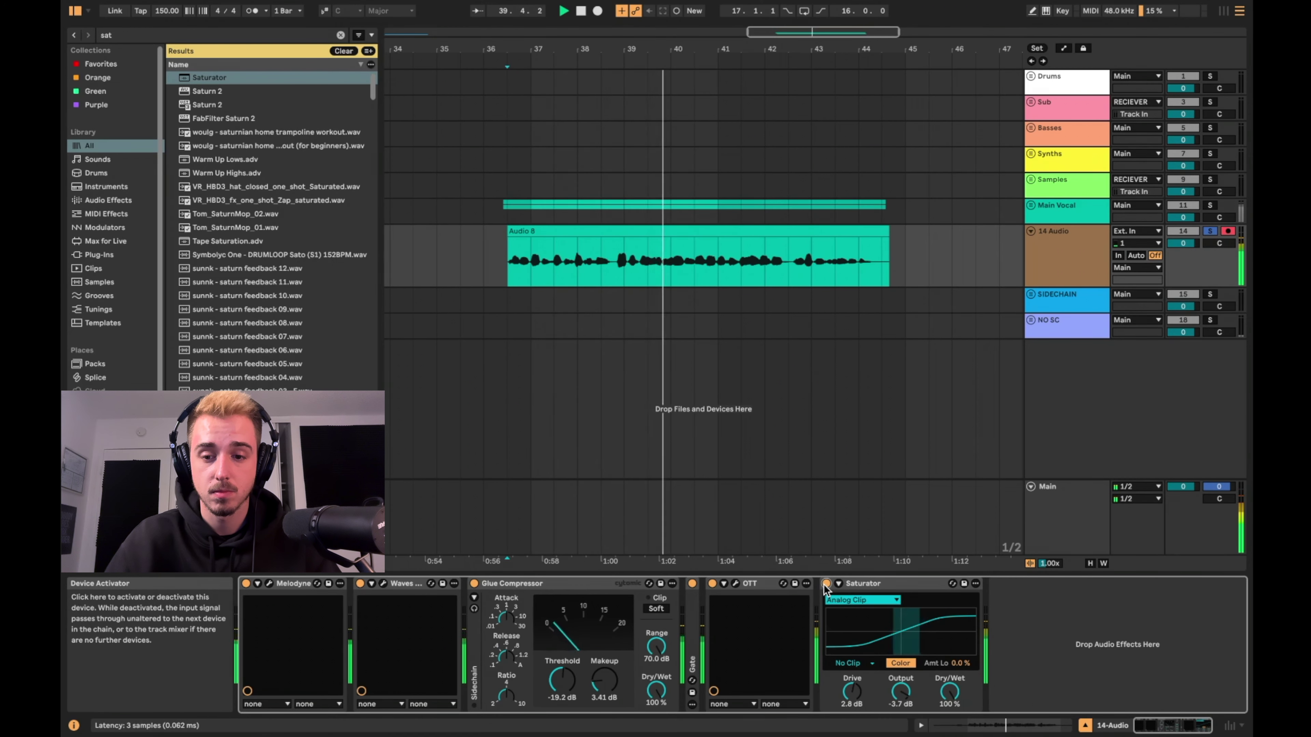
Step: Group the devices from Glue Compressor through Saturator into an Audio Effect Rack and play the vocal
{"action": "left_click", "coordinate": [863, 585]}
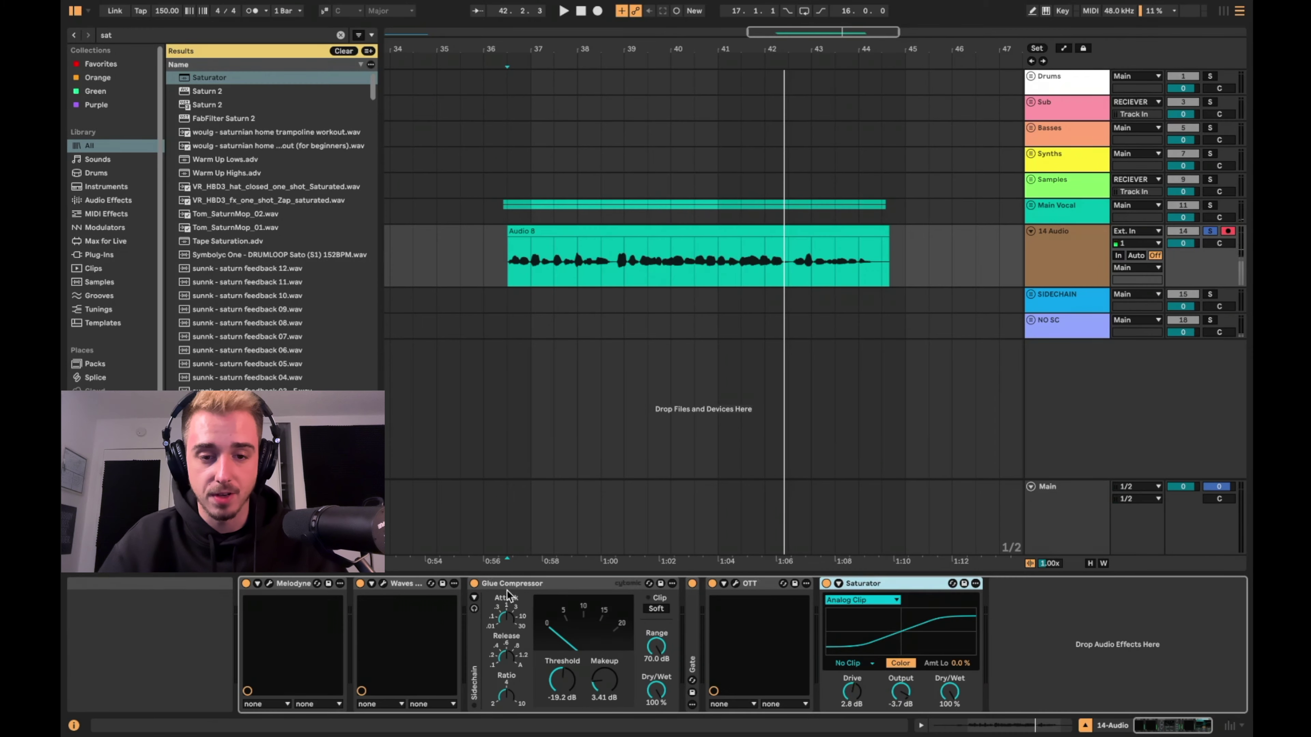
{"action": "left_click", "coordinate": [522, 586], "text": "shift"}
{"action": "key", "text": "ctrl+g"}
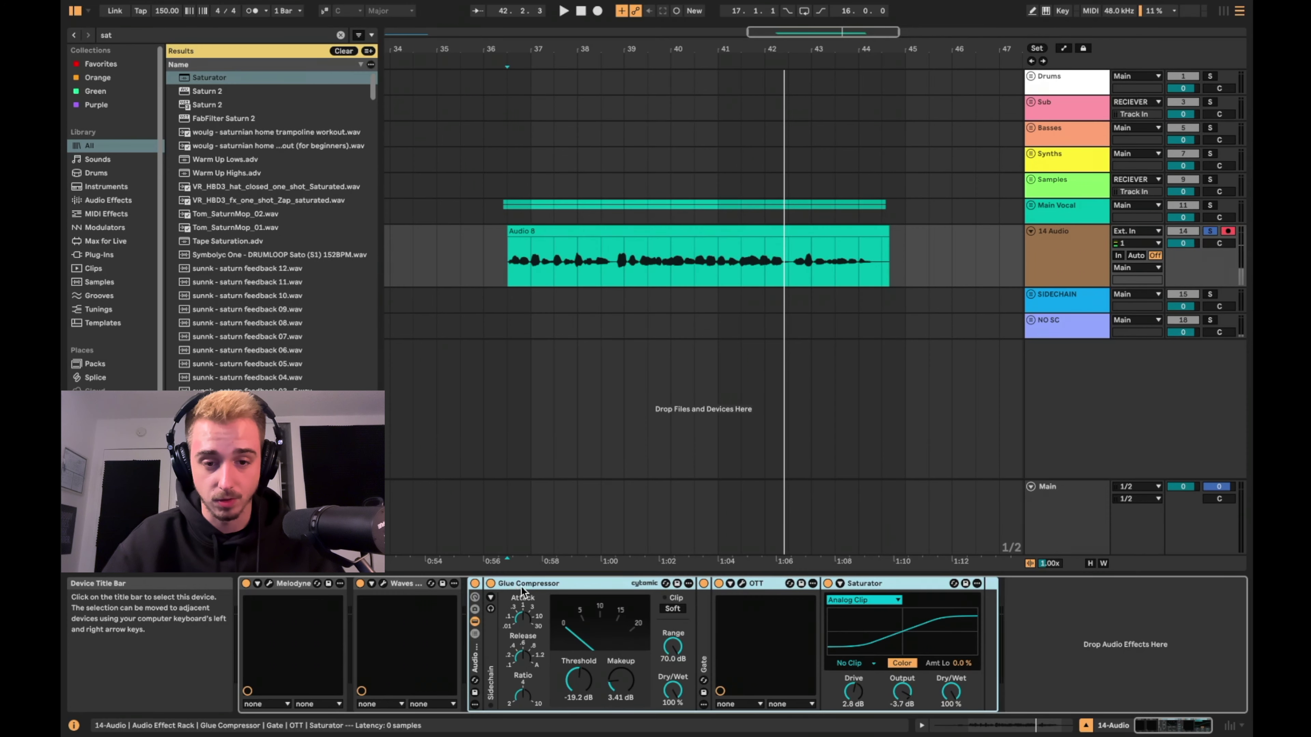
{"action": "key", "text": "space"}
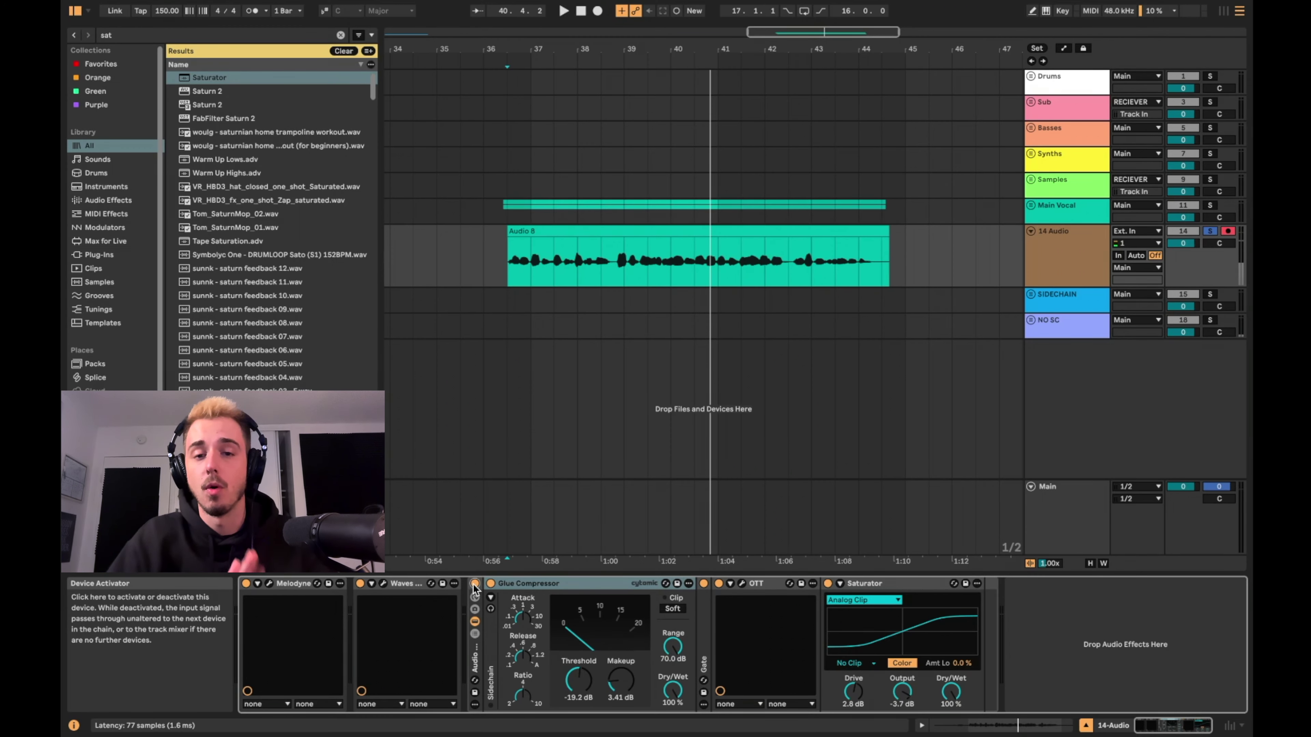
Step: Add an EQ Eight after the Saturator inside the Audio Effect Rack
{"action": "left_click", "coordinate": [1059, 664]}
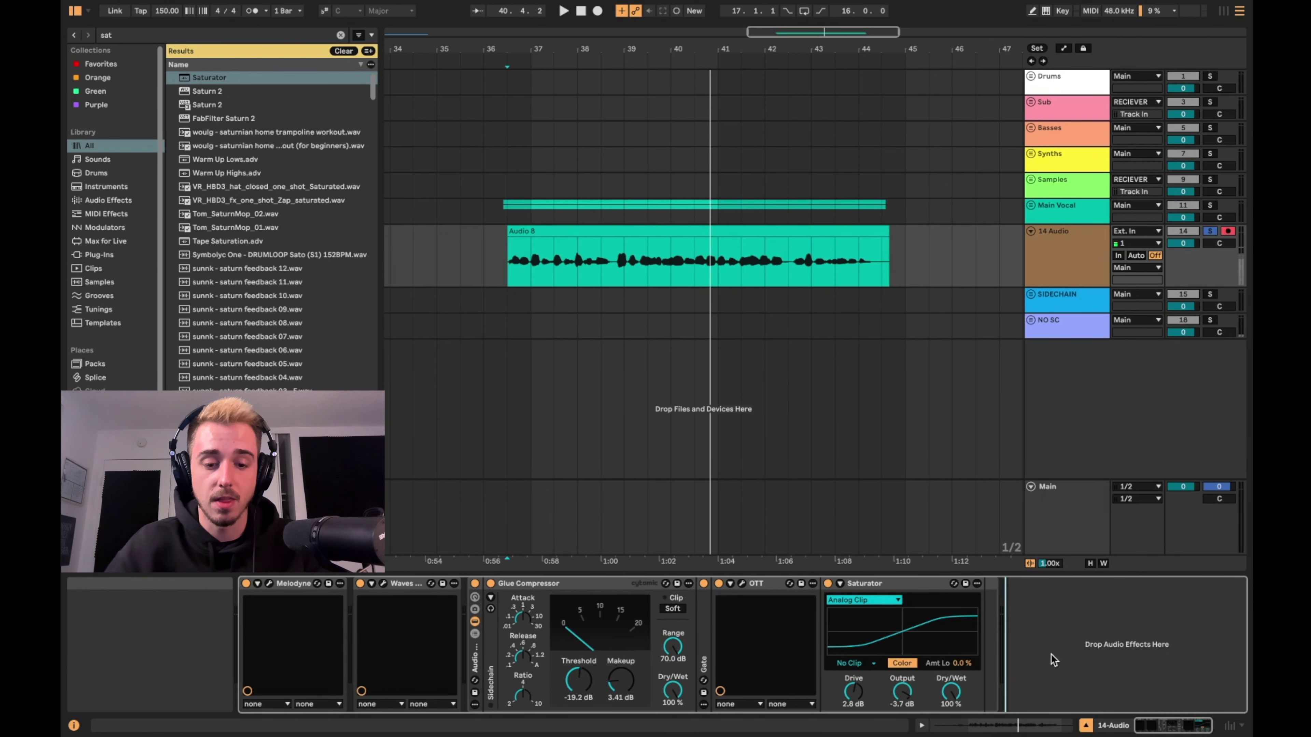
{"action": "key", "text": "ctrl+f"}
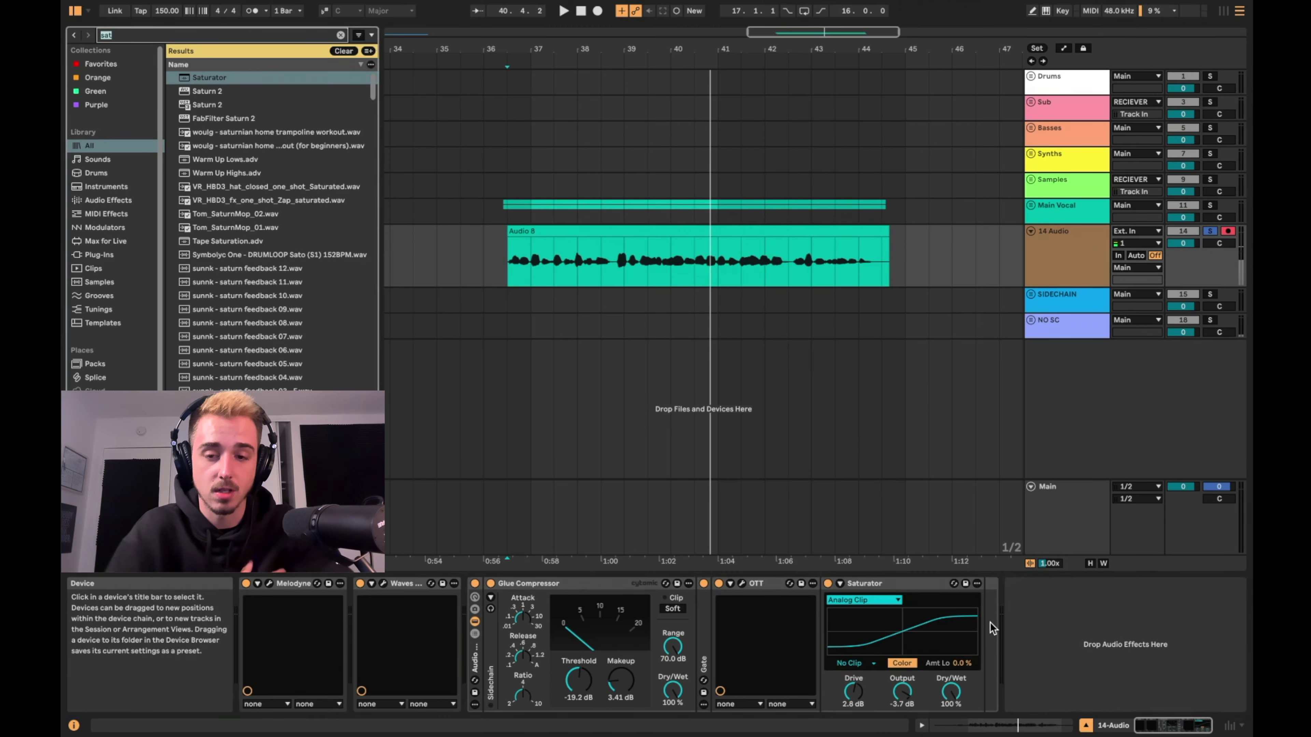
{"action": "type", "text": "eq"}
{"action": "left_click_drag", "start_coordinate": [207, 91], "coordinate": [774, 353]}
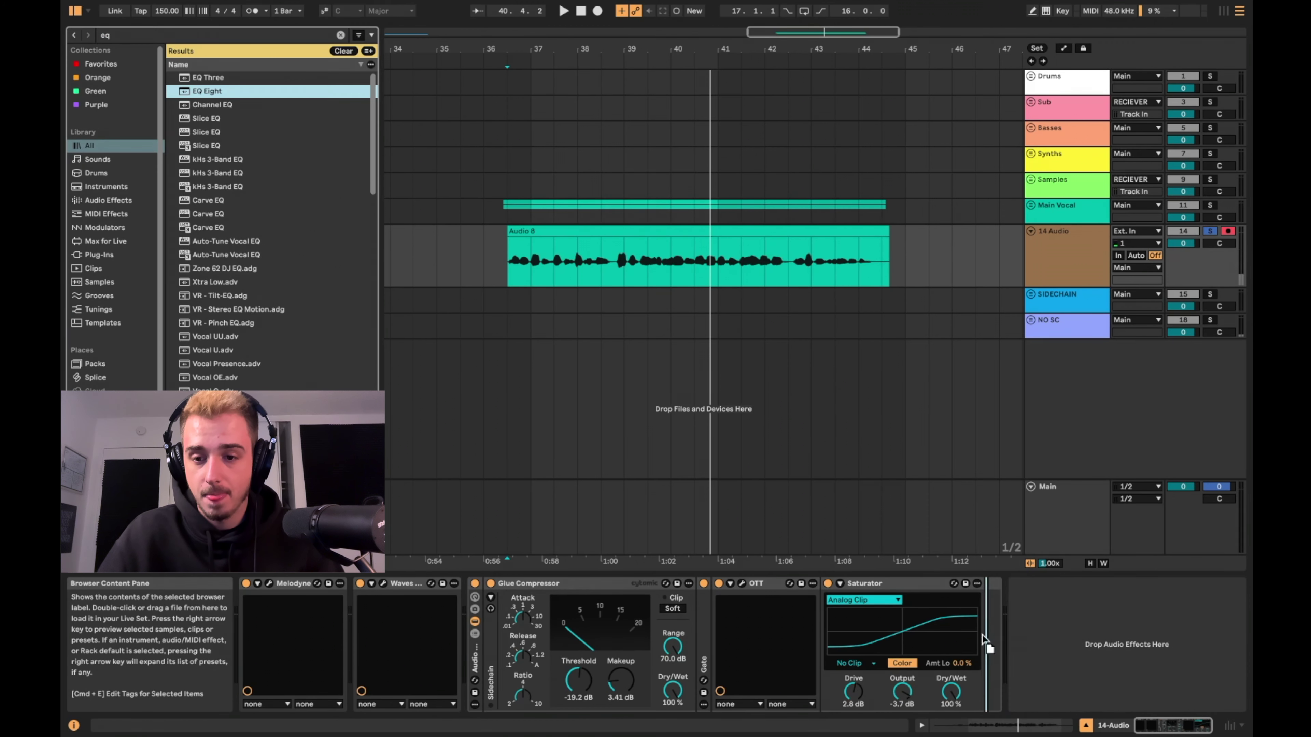
{"action": "left_click_drag", "start_coordinate": [983, 642], "coordinate": [984, 643]}
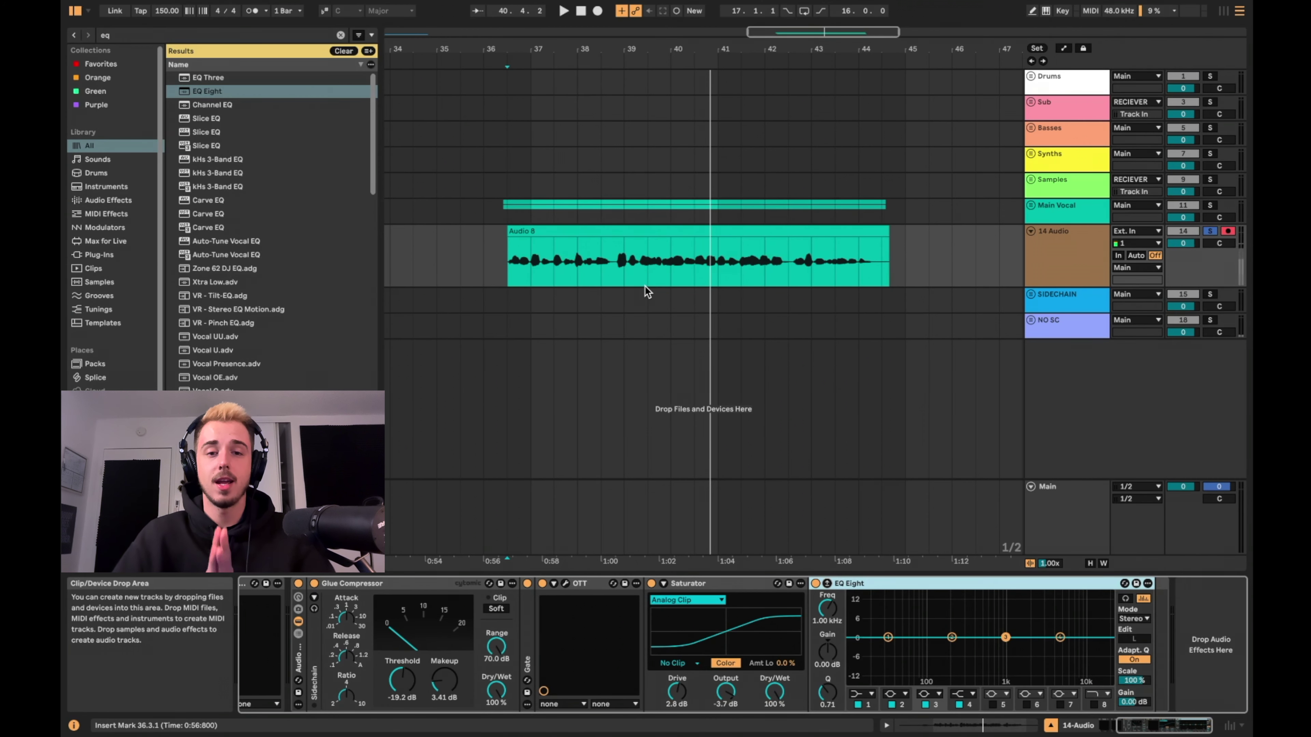
Step: Show EQ Eight's expanded display beneath the arrangement, and boost band 3 by about 2.6 dB at 2.77 kHz
{"action": "left_click", "coordinate": [827, 583]}
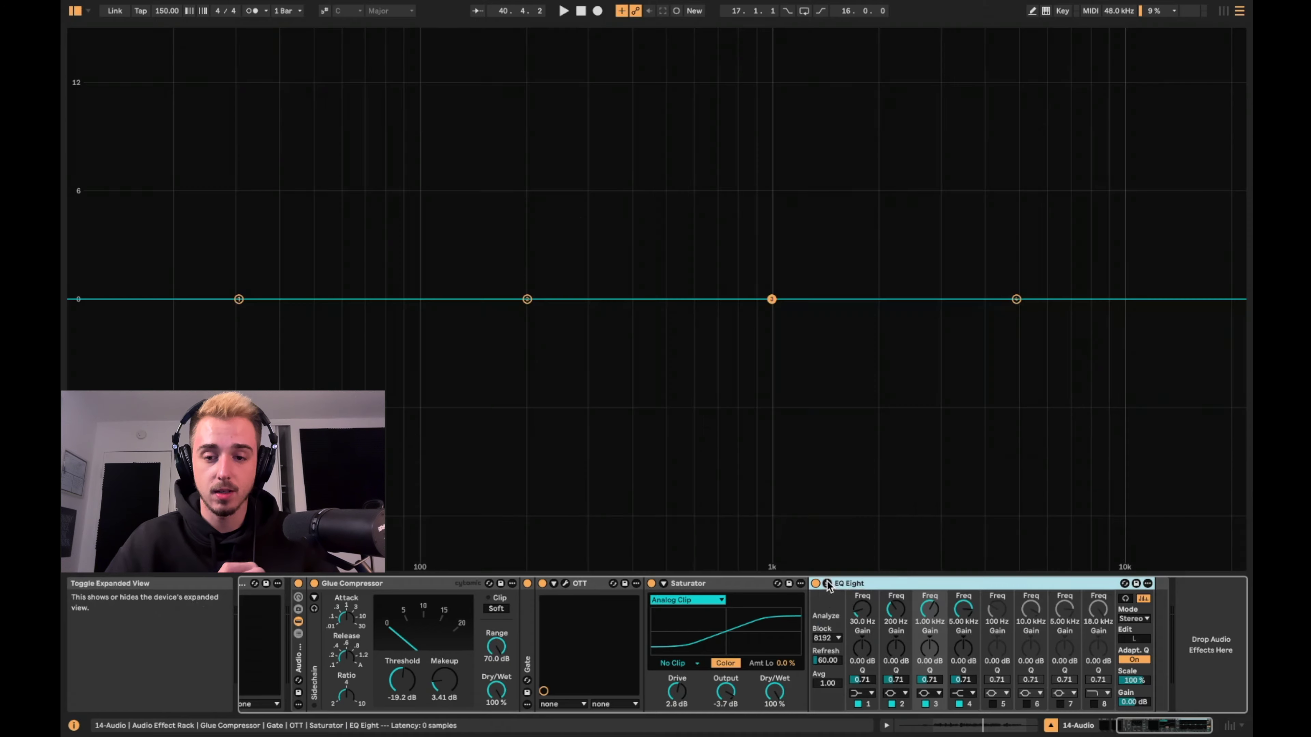
{"action": "left_click_drag", "start_coordinate": [118, 26], "coordinate": [113, 232]}
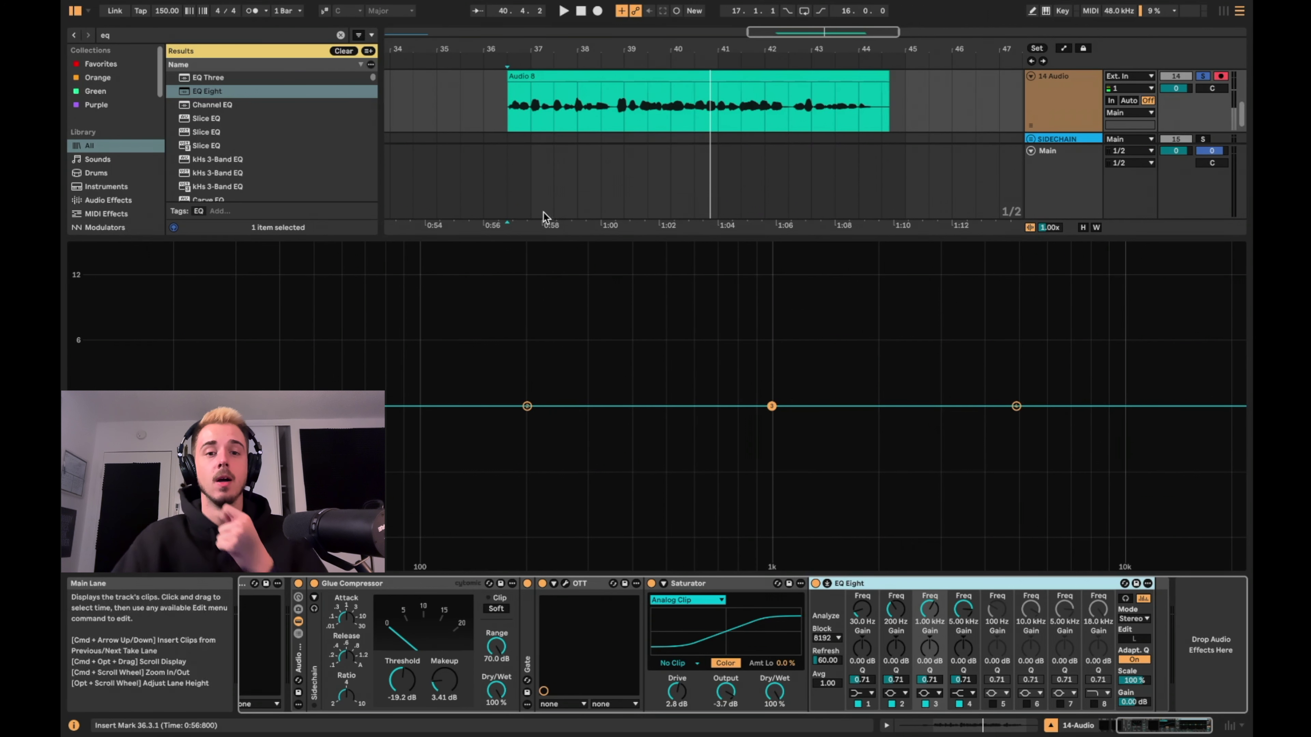
{"action": "left_click_drag", "start_coordinate": [772, 406], "coordinate": [927, 381]}
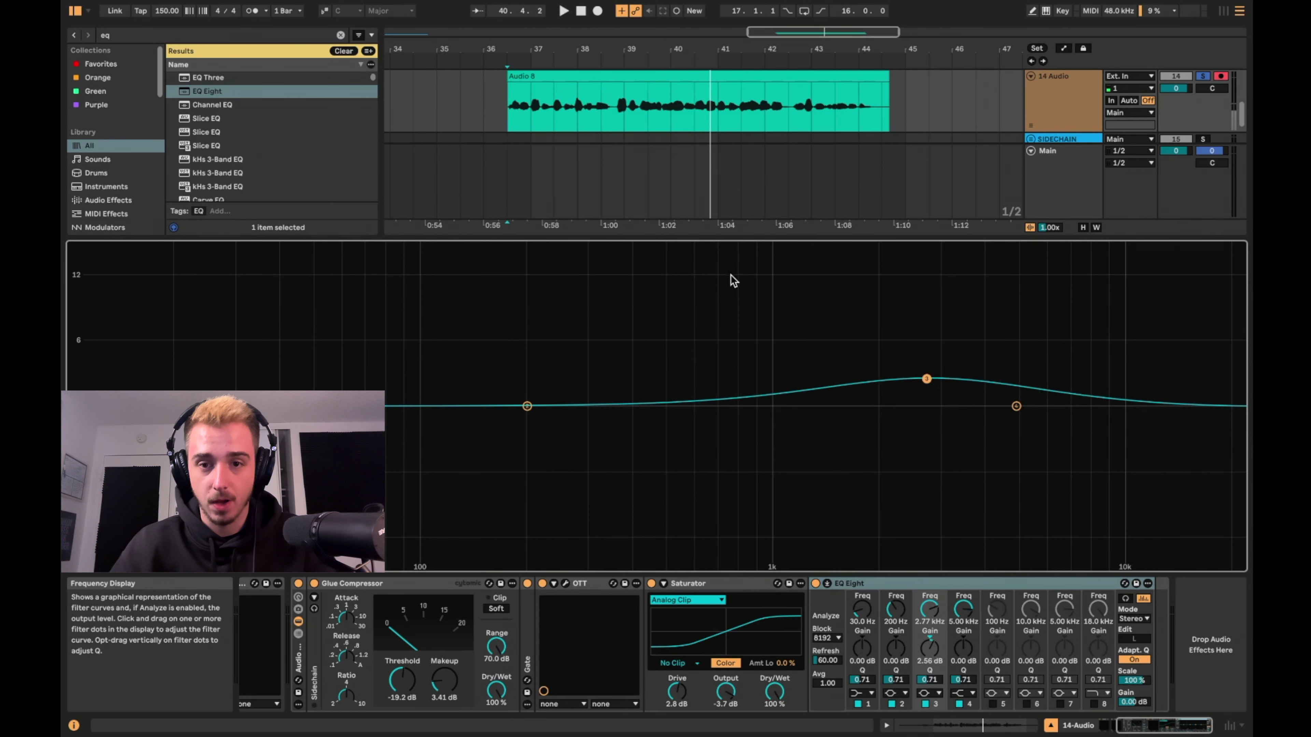
{"action": "left_click_drag", "start_coordinate": [785, 238], "coordinate": [789, 225]}
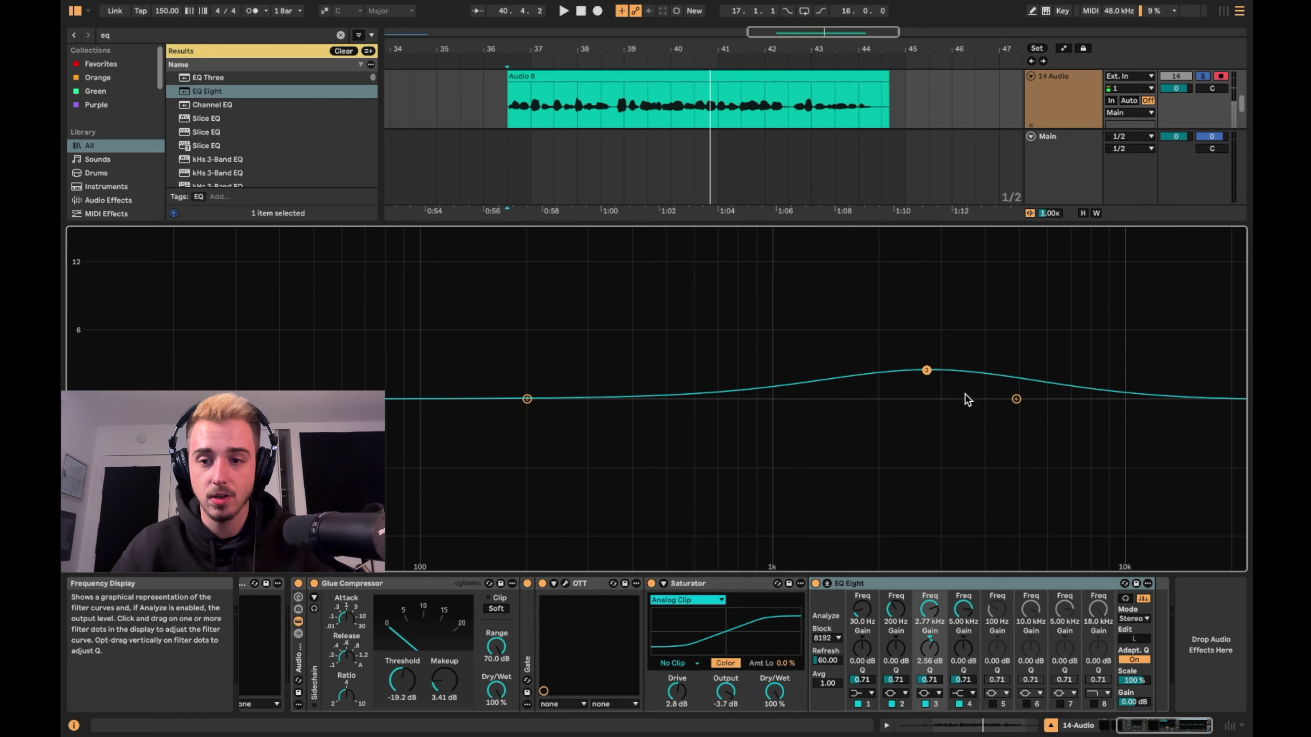
Step: Try several boosts on EQ band 3 around 2 kHz, ending with 3.54 dB at 2.25 kHz
{"action": "left_click_drag", "start_coordinate": [927, 370], "coordinate": [881, 304]}
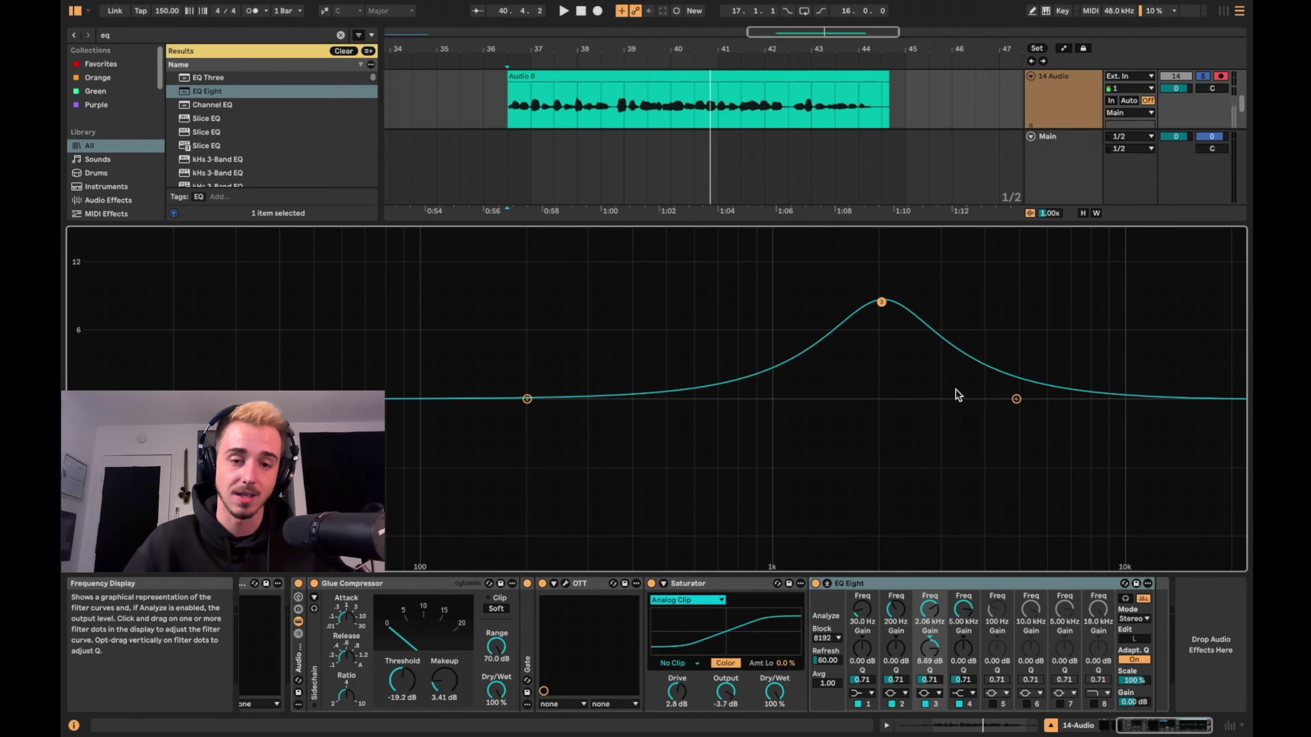
{"action": "mouse_move", "coordinate": [881, 302]}
{"action": "left_mouse_down"}
{"action": "mouse_move", "coordinate": [925, 330]}
{"action": "mouse_move", "coordinate": [912, 346]}
{"action": "mouse_move", "coordinate": [864, 336]}
{"action": "mouse_move", "coordinate": [875, 318]}
{"action": "left_mouse_up"}
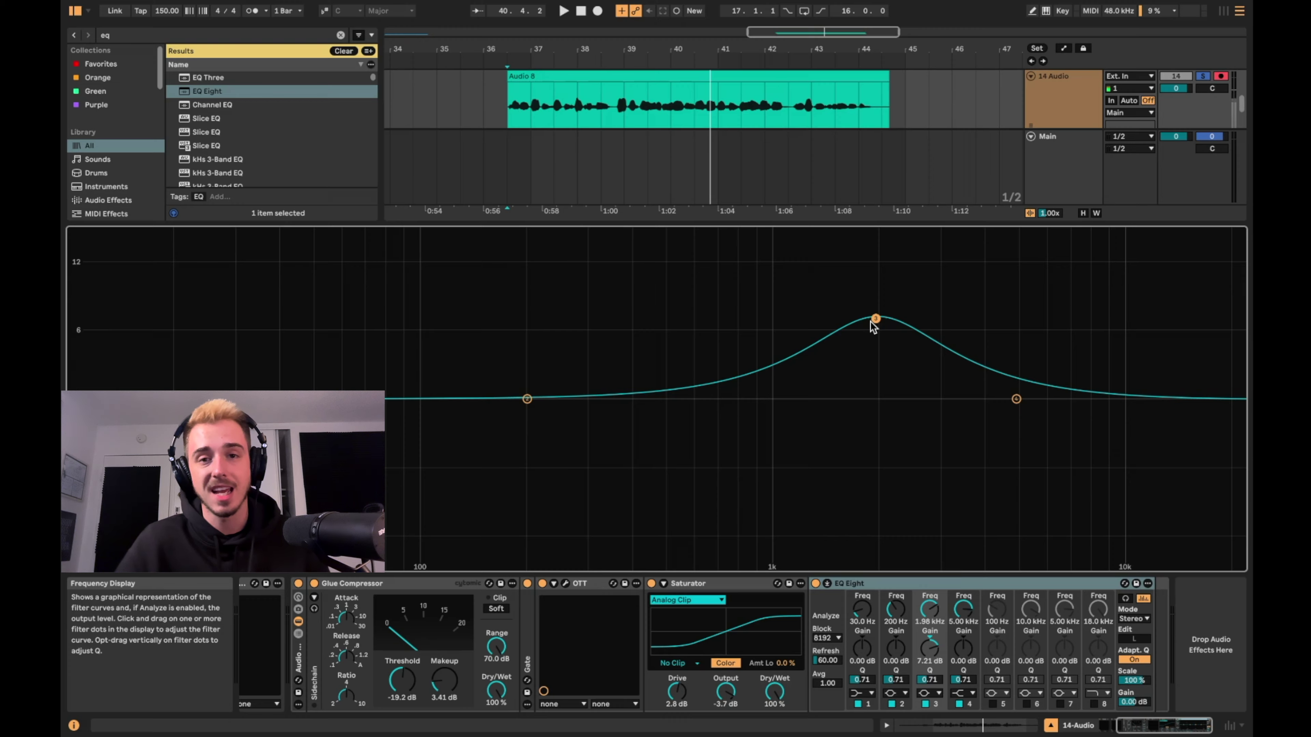
{"action": "left_click_drag", "start_coordinate": [875, 318], "coordinate": [880, 370]}
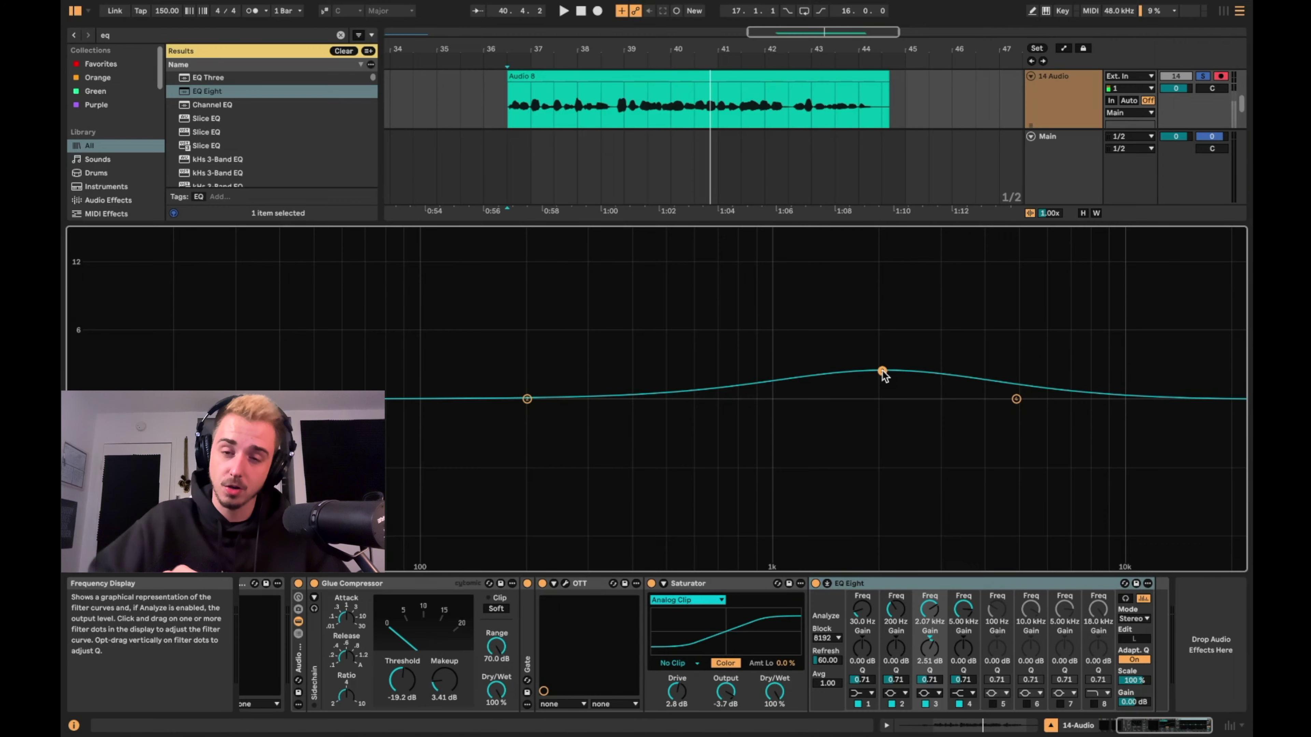
{"action": "mouse_move", "coordinate": [881, 371]}
{"action": "left_mouse_down"}
{"action": "mouse_move", "coordinate": [931, 368]}
{"action": "mouse_move", "coordinate": [869, 339]}
{"action": "mouse_move", "coordinate": [883, 418]}
{"action": "mouse_move", "coordinate": [892, 398]}
{"action": "mouse_move", "coordinate": [851, 301]}
{"action": "mouse_move", "coordinate": [857, 392]}
{"action": "mouse_move", "coordinate": [932, 361]}
{"action": "mouse_move", "coordinate": [892, 372]}
{"action": "mouse_move", "coordinate": [896, 360]}
{"action": "left_mouse_up"}
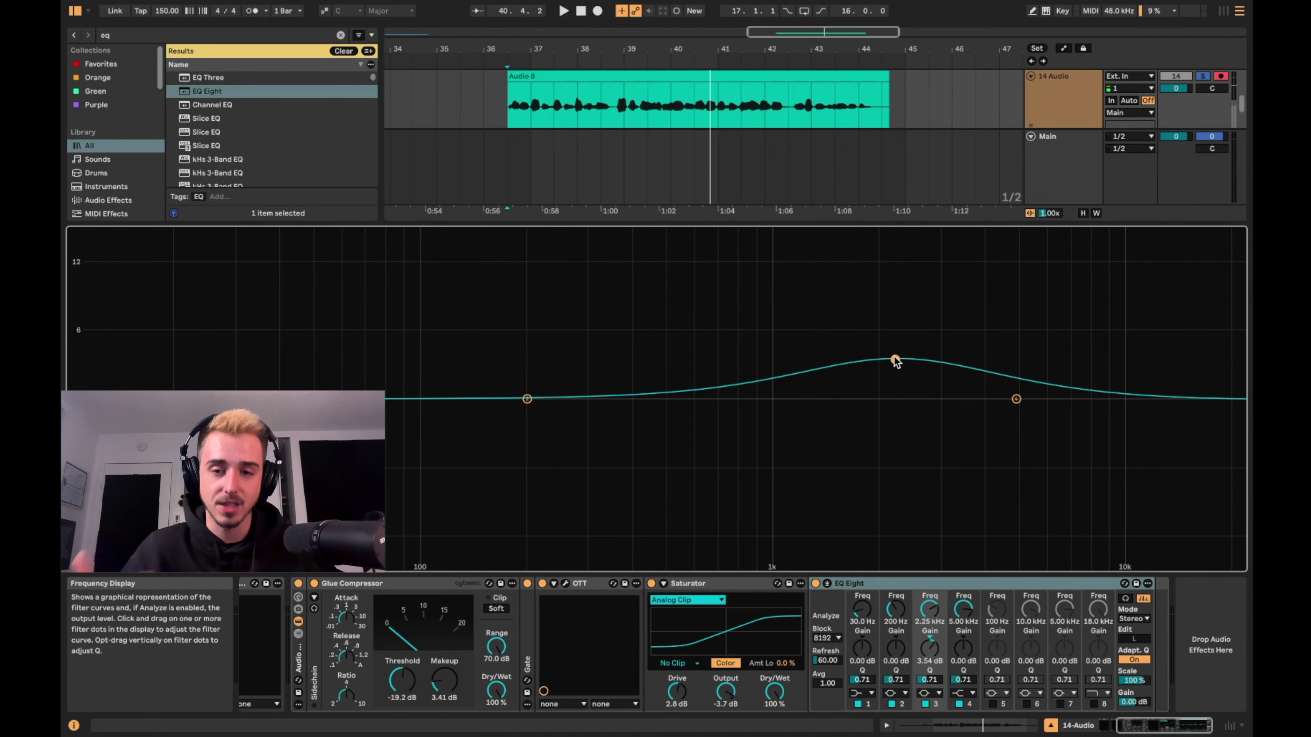
Step: Set EQ band 3 to -0.48 dB at 2.09 kHz, move band 4 to 8.32 kHz with its gain at 0 dB, and play the vocal
{"action": "left_click_drag", "start_coordinate": [896, 360], "coordinate": [916, 405]}
{"action": "left_click_drag", "start_coordinate": [1020, 399], "coordinate": [1099, 365]}
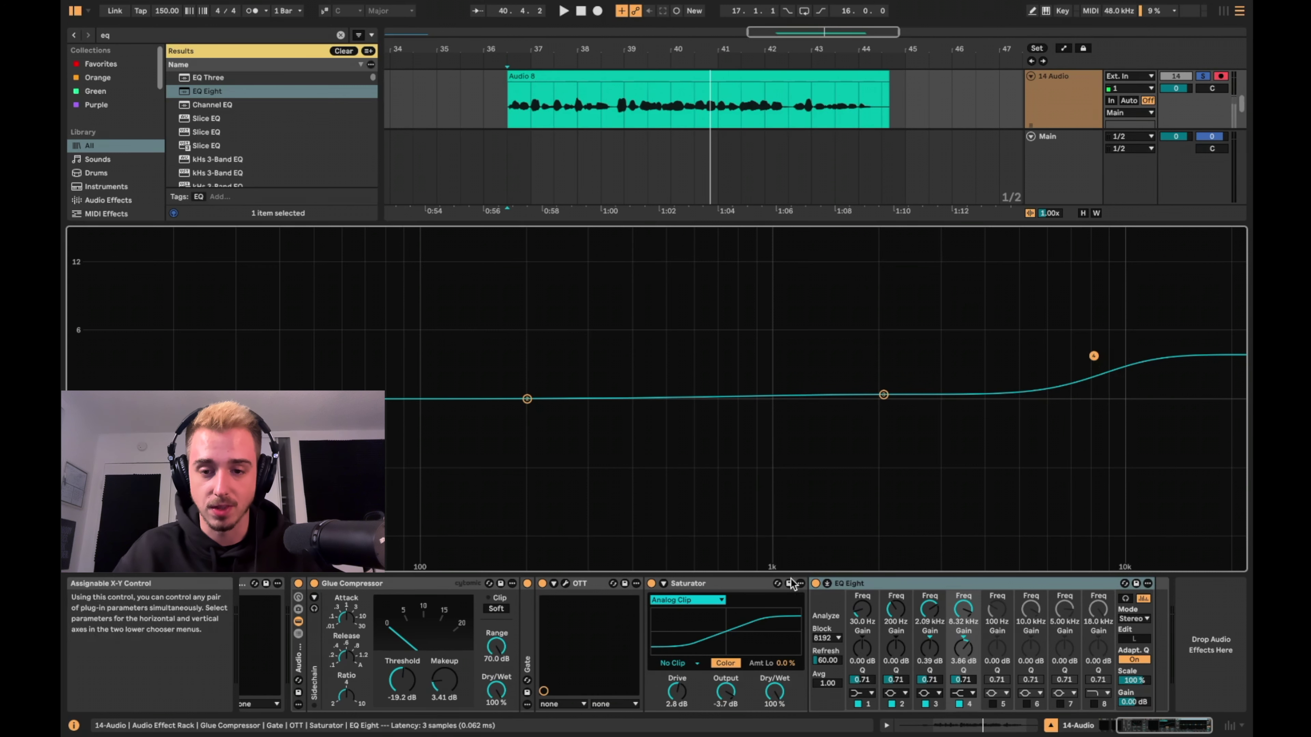
{"action": "left_click", "coordinate": [929, 649]}
{"action": "left_click_drag", "start_coordinate": [929, 649], "coordinate": [929, 653]}
{"action": "double_click", "coordinate": [963, 649]}
{"action": "key", "text": "space"}
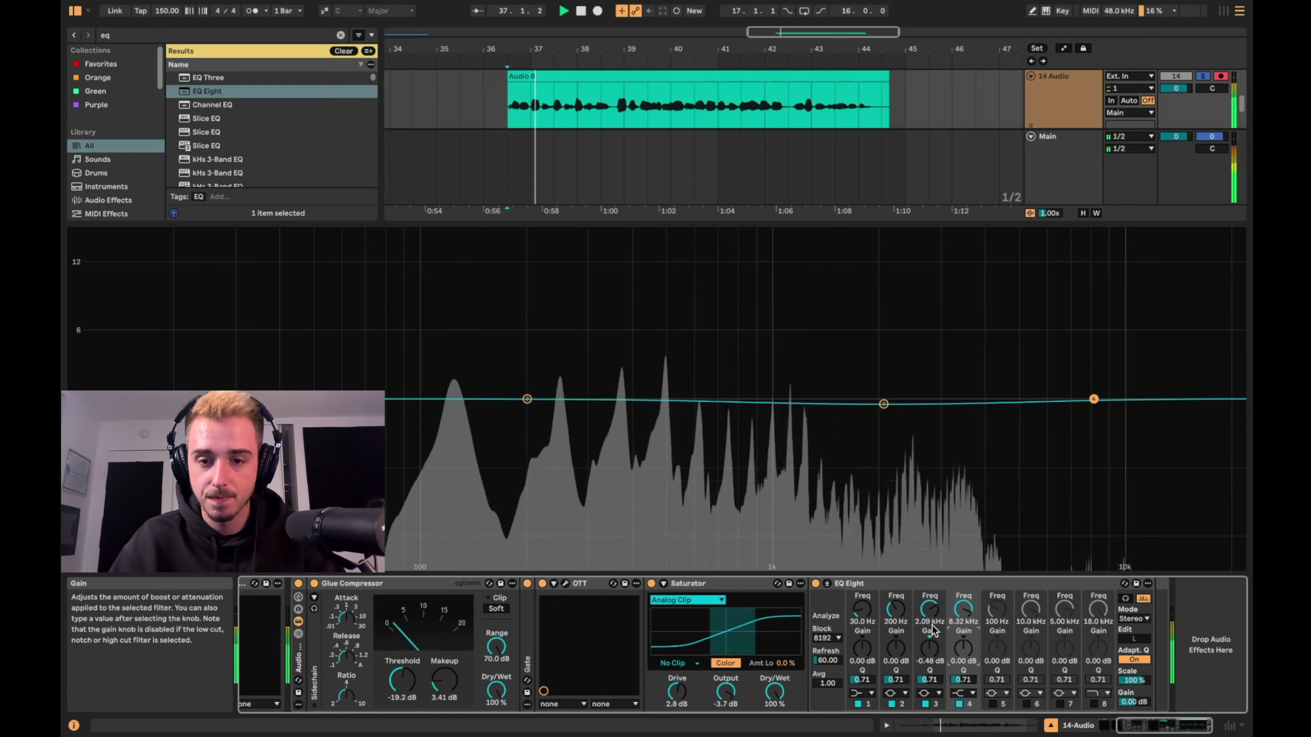
Step: Try boosts on EQ band 4 such as 13.6 dB at 6.76 kHz, with bands 3 and 4 both reset to 0 dB gain
{"action": "double_click", "coordinate": [932, 652]}
{"action": "left_click_drag", "start_coordinate": [1093, 399], "coordinate": [1062, 247]}
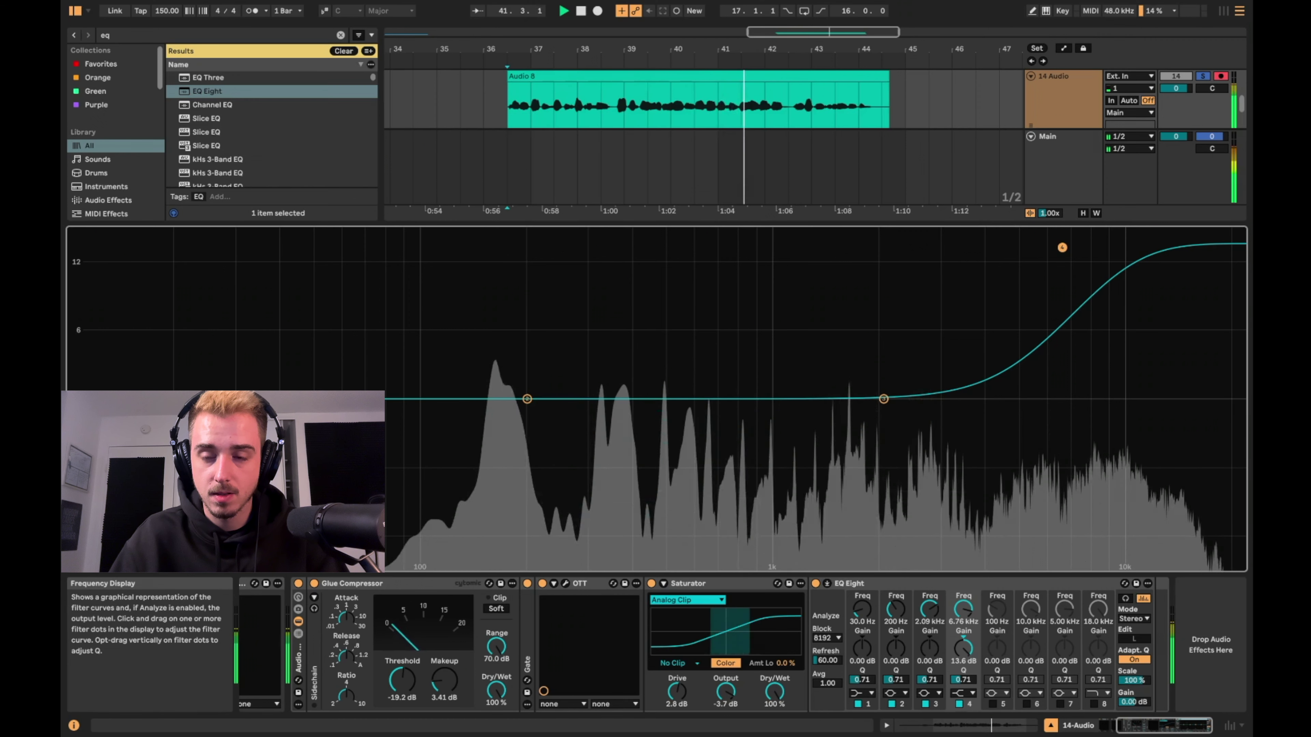
{"action": "key", "text": "space"}
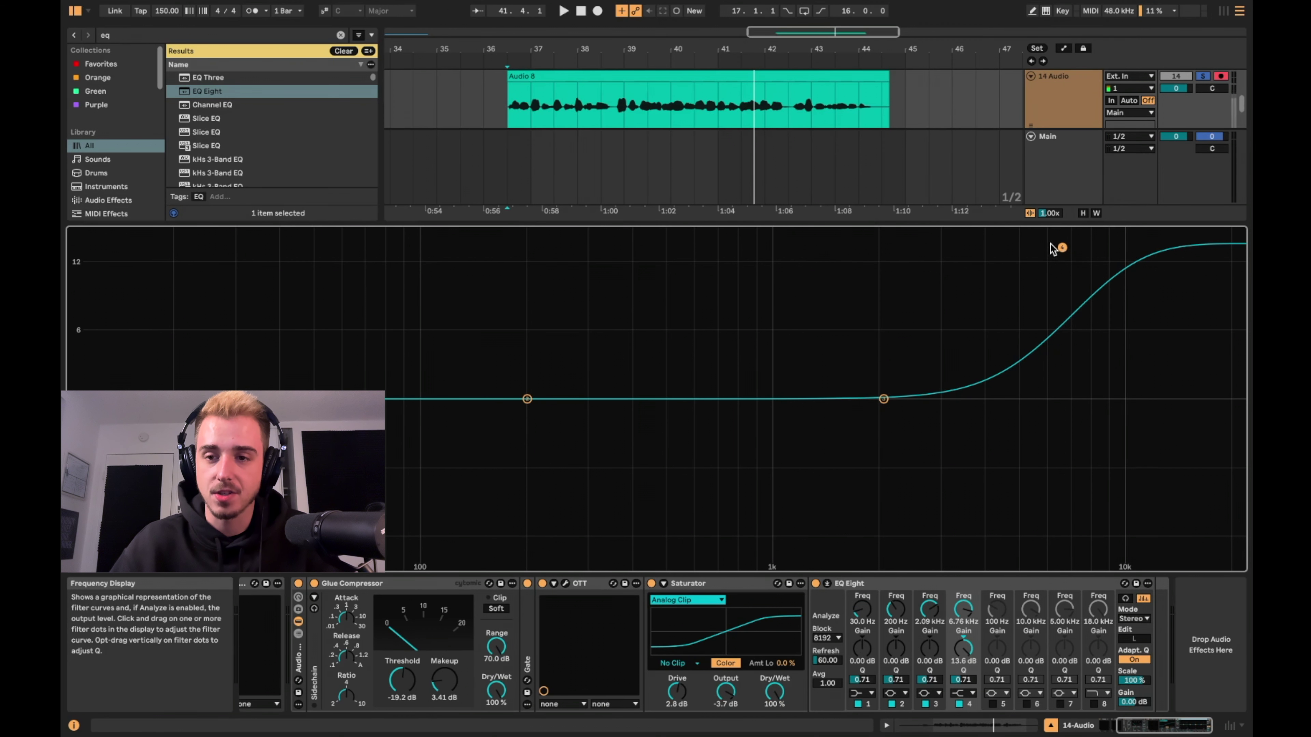
{"action": "left_click_drag", "start_coordinate": [1062, 248], "coordinate": [975, 302]}
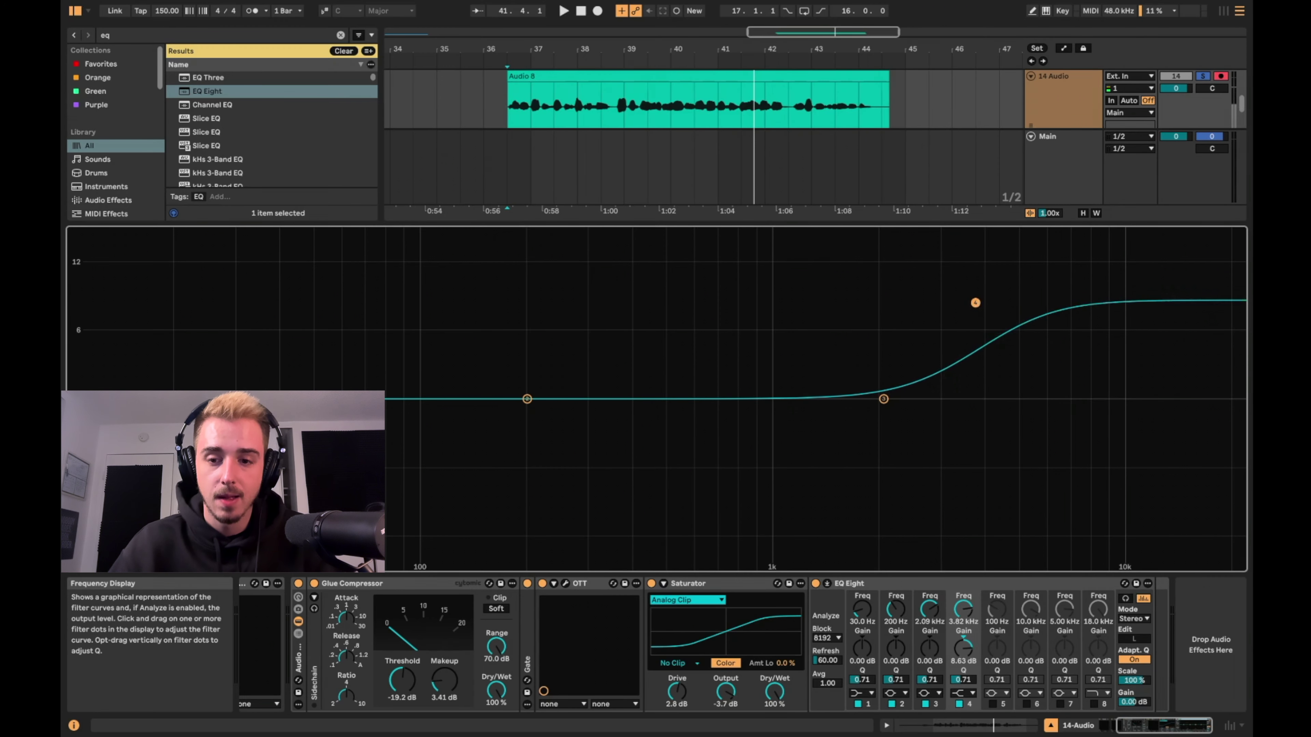
{"action": "double_click", "coordinate": [963, 649]}
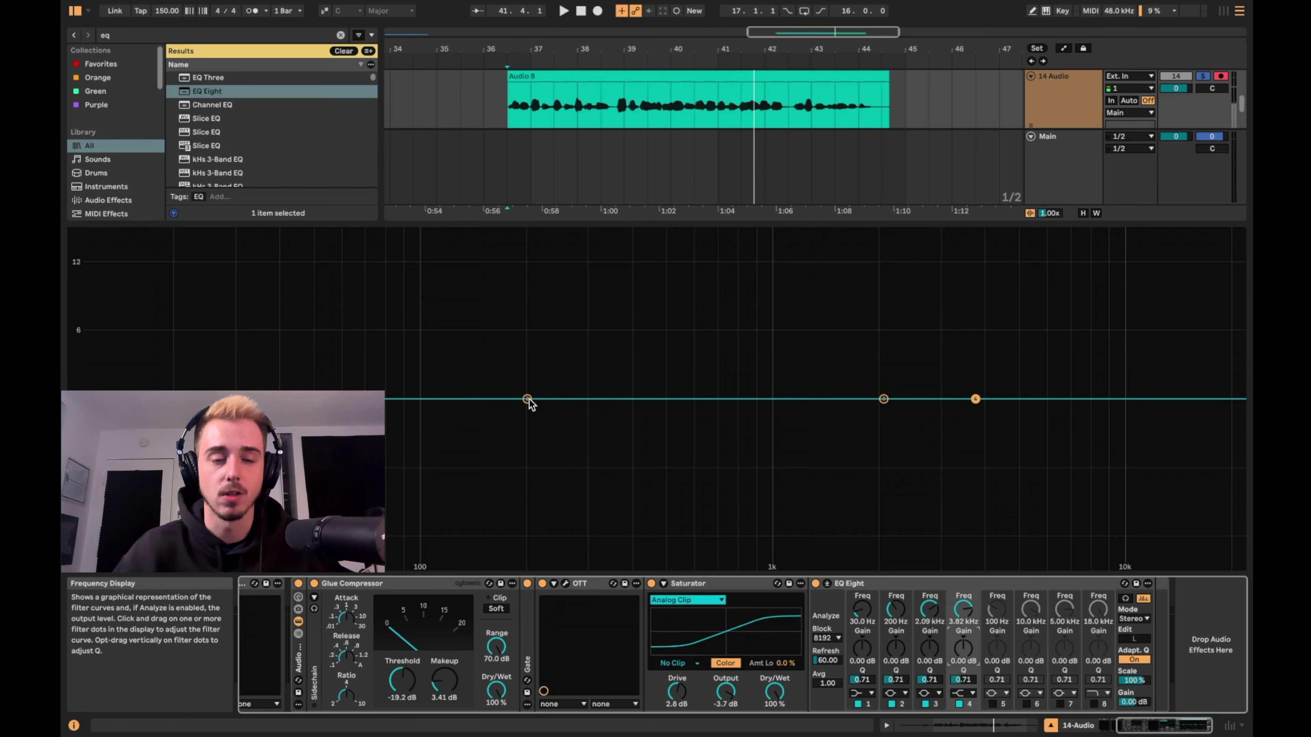
Step: Try a 9.79 dB boost at 186 Hz on EQ band 2, return it to 0 dB at 200 Hz, and collapse EQ Eight's expanded display
{"action": "left_click_drag", "start_coordinate": [528, 399], "coordinate": [521, 287]}
{"action": "key", "text": "space"}
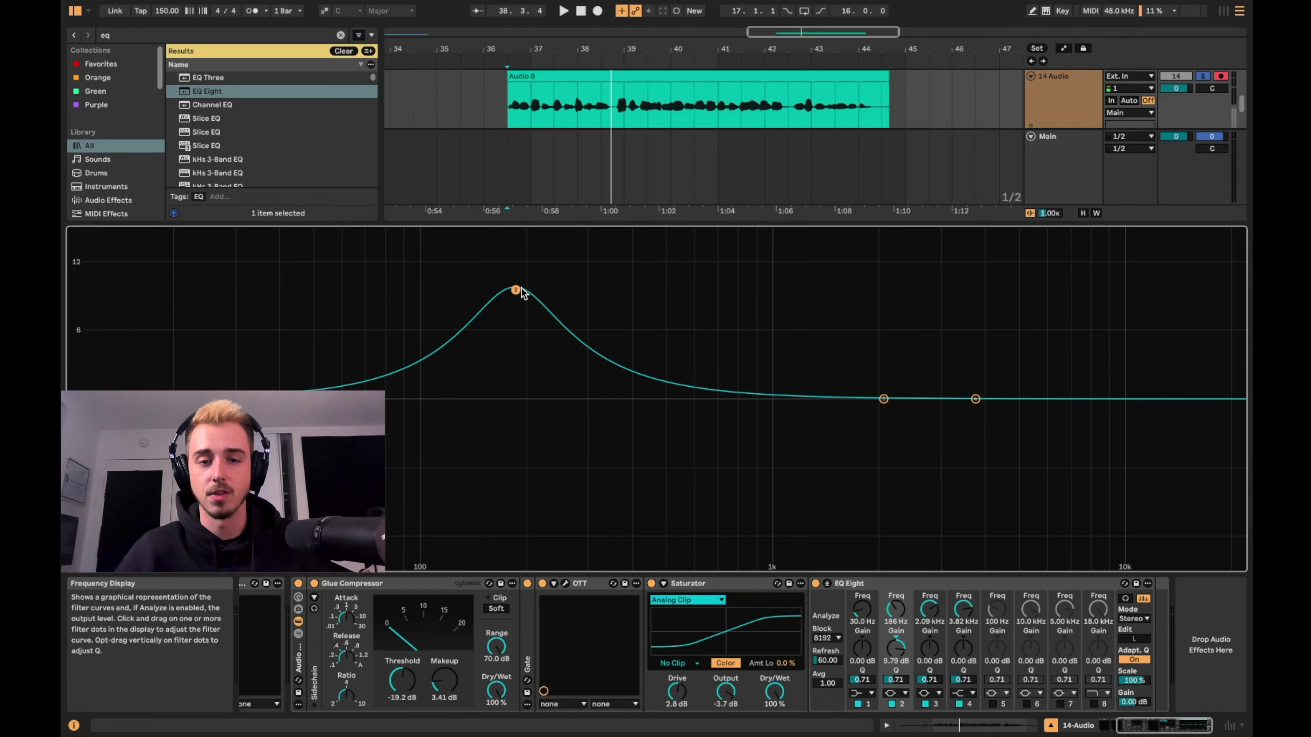
{"action": "left_click_drag", "start_coordinate": [521, 287], "coordinate": [528, 392]}
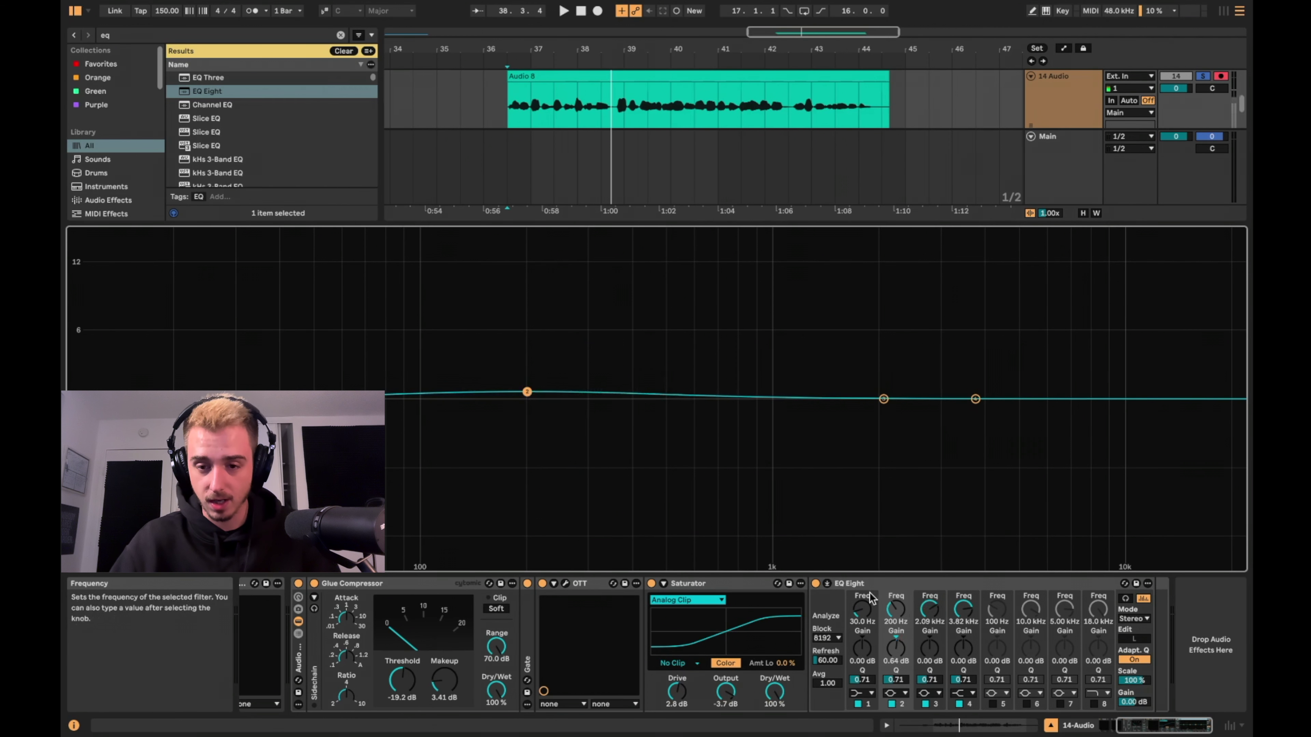
{"action": "left_click", "coordinate": [828, 583]}
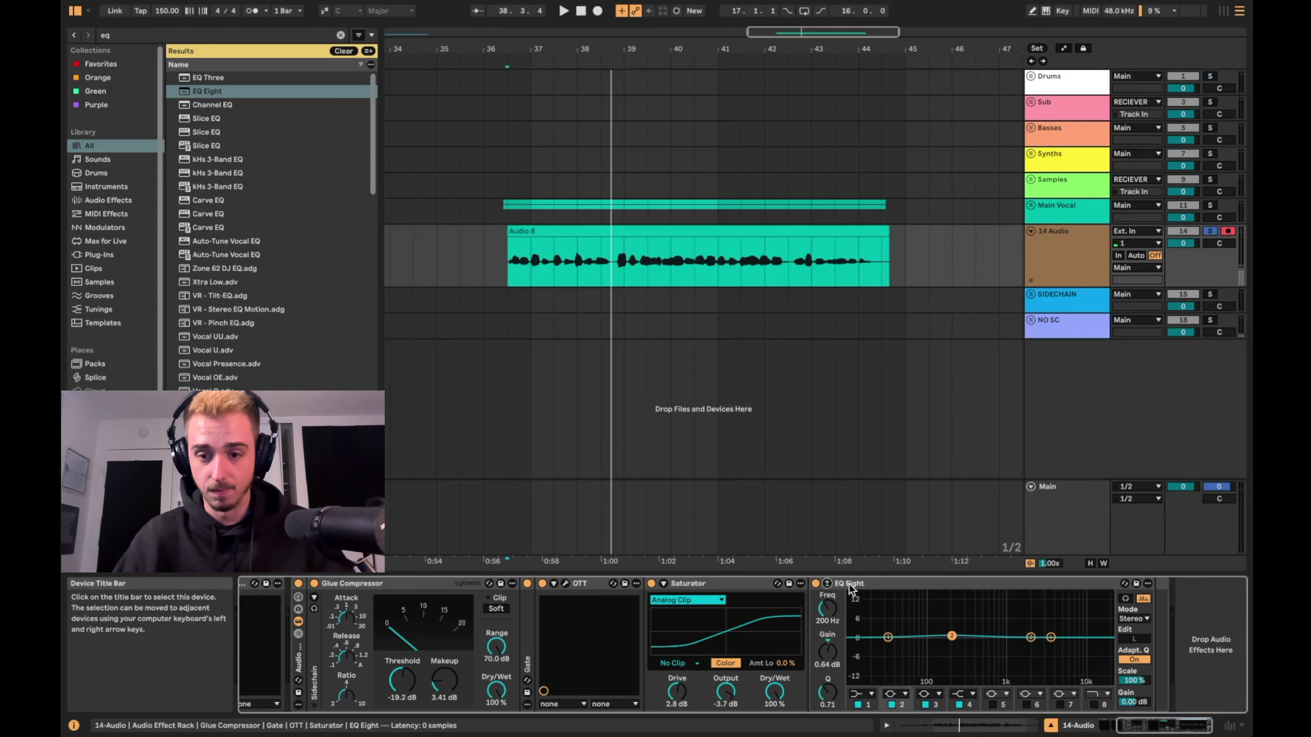
{"action": "double_click", "coordinate": [832, 649]}
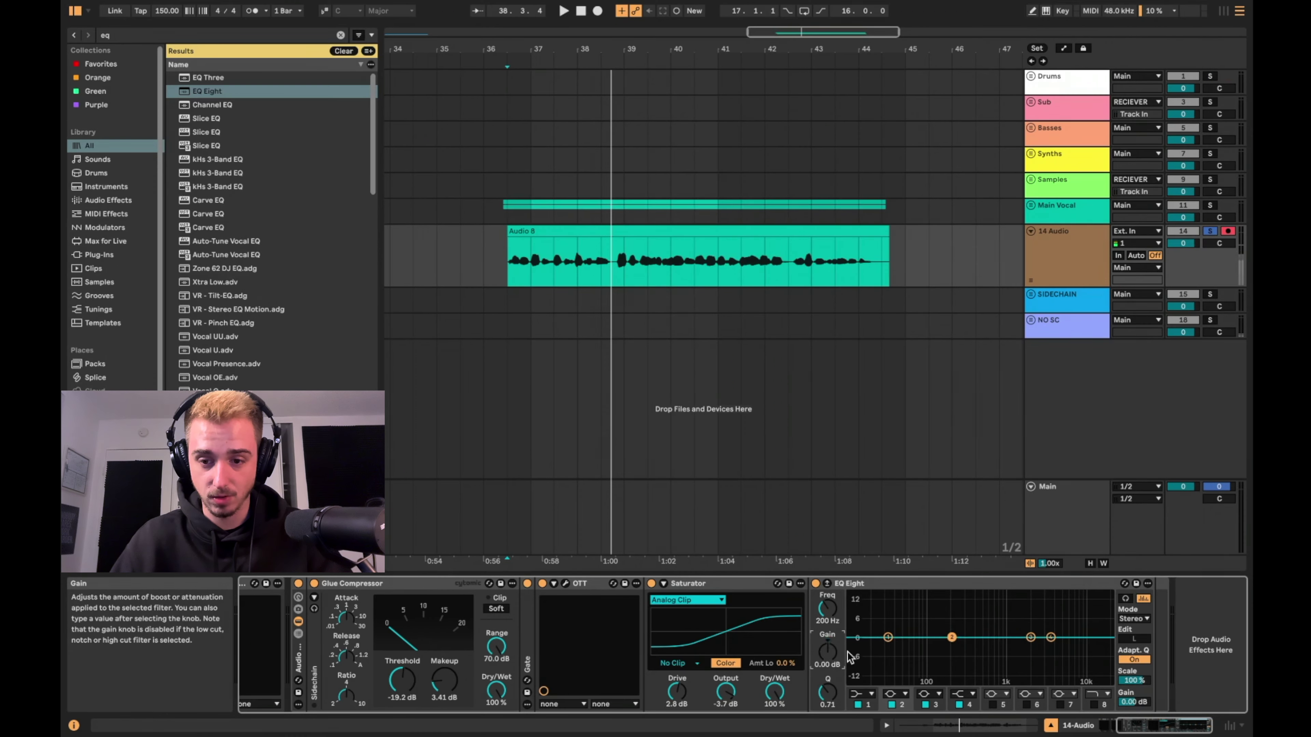
Step: Boost EQ band 4 by 3.10 dB at 4.17 kHz and play the vocal
{"action": "left_click", "coordinate": [1044, 652]}
{"action": "key", "text": "space"}
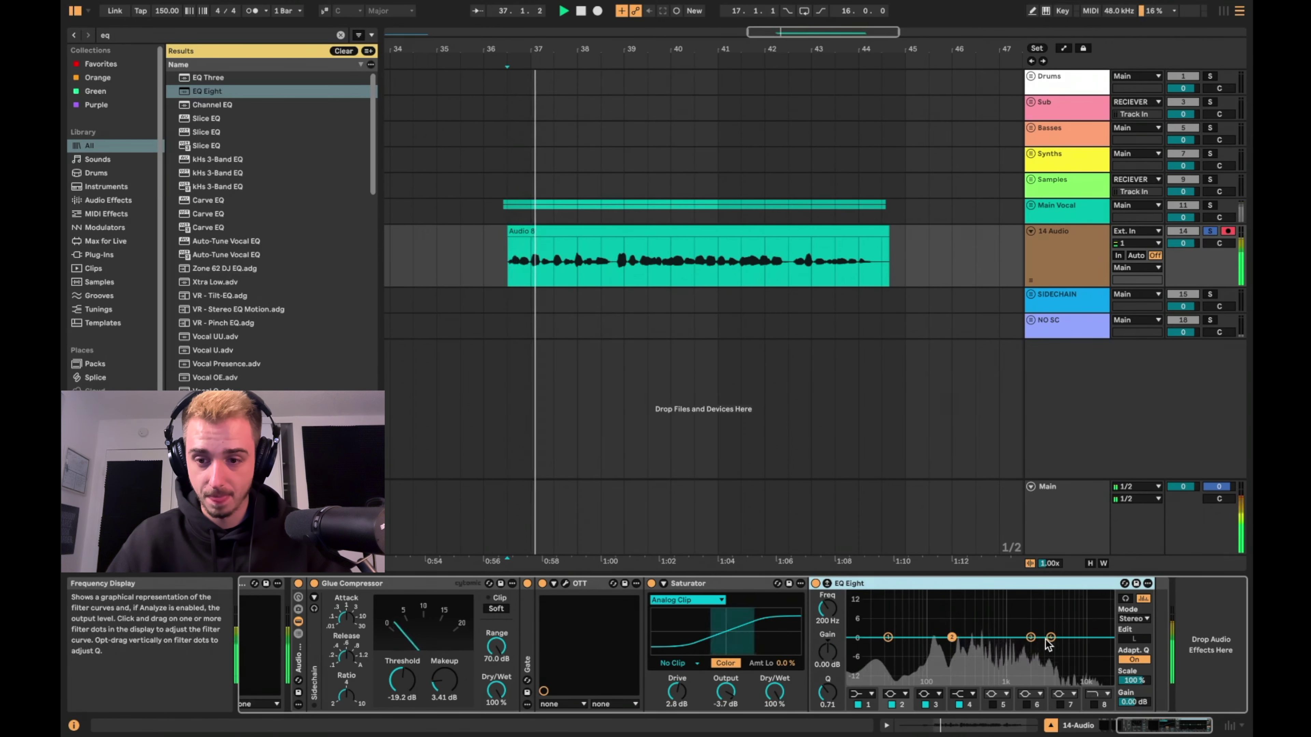
{"action": "key", "text": "space"}
{"action": "left_click_drag", "start_coordinate": [1051, 638], "coordinate": [1053, 631]}
{"action": "key", "text": "space"}
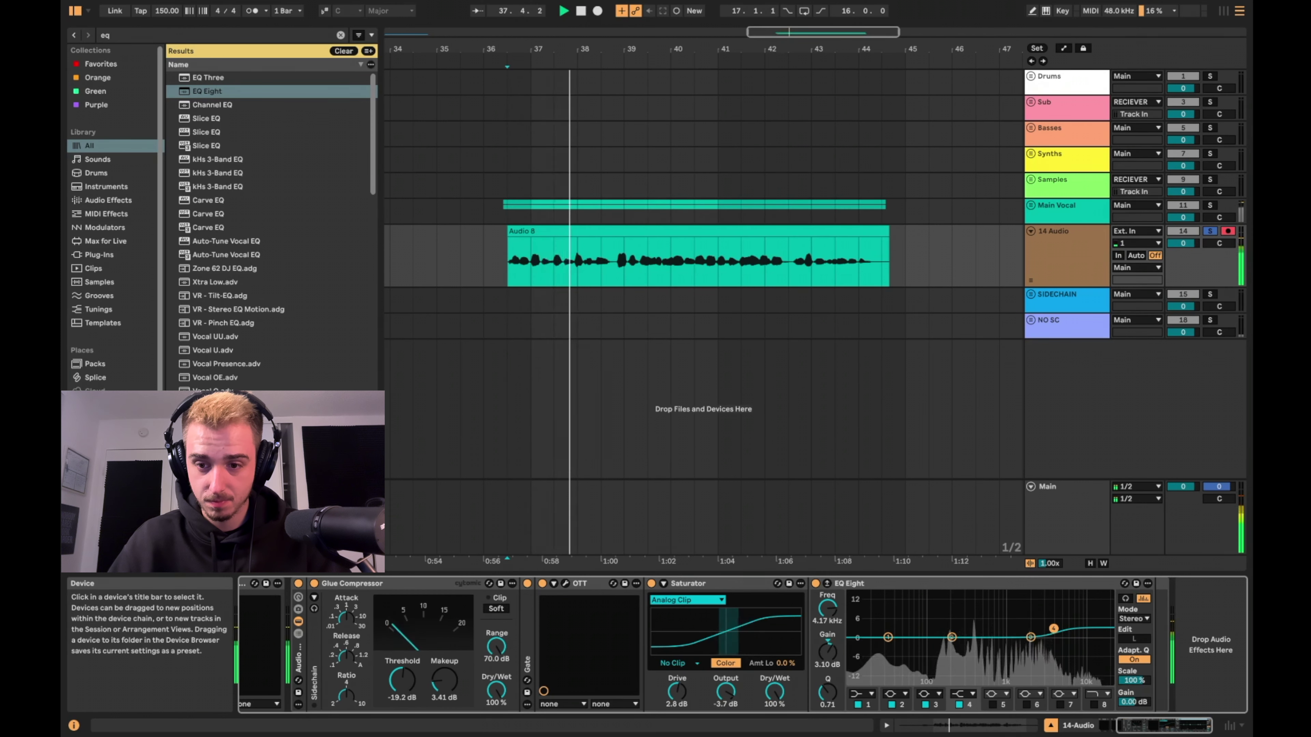
Step: Cut EQ band 3 to -1.74 dB at 1.70 kHz and boost band 2 by 2.60 dB at 215 Hz during playback
{"action": "left_click_drag", "start_coordinate": [1031, 637], "coordinate": [1028, 638]}
{"action": "key", "text": "space"}
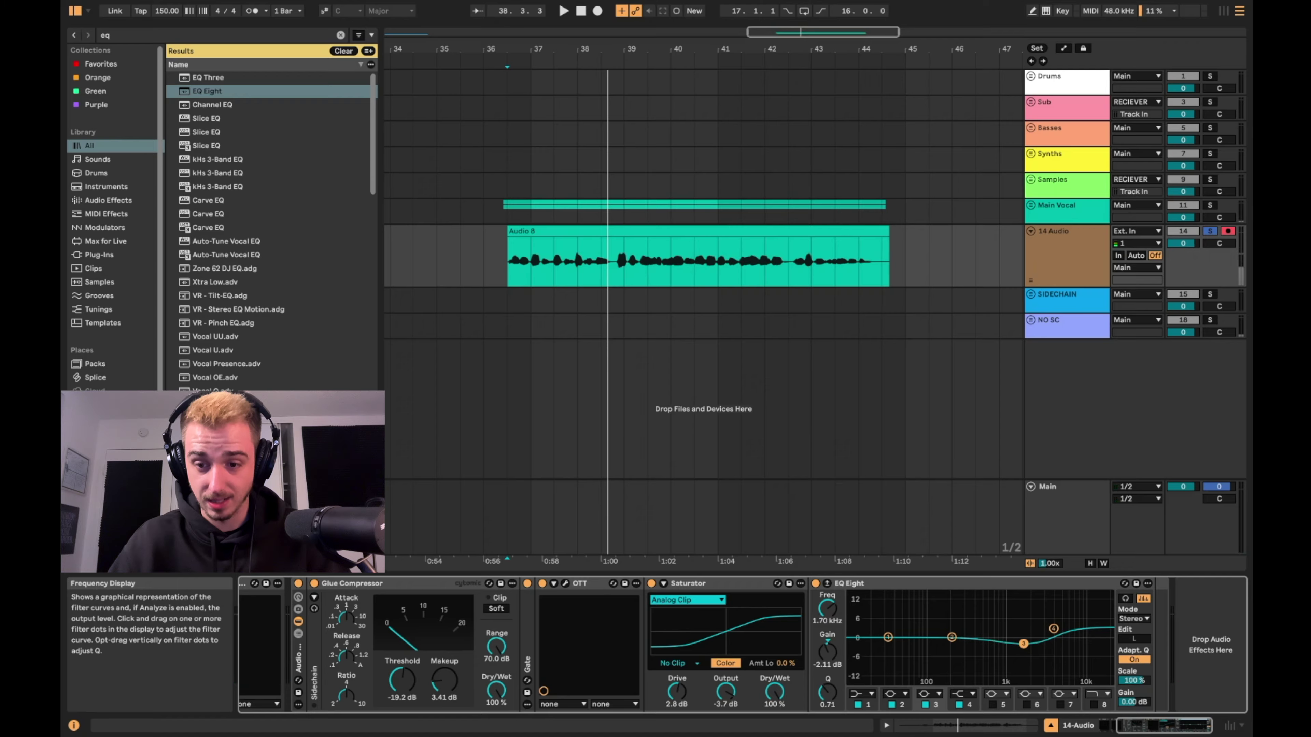
{"action": "left_click_drag", "start_coordinate": [843, 659], "coordinate": [843, 654]}
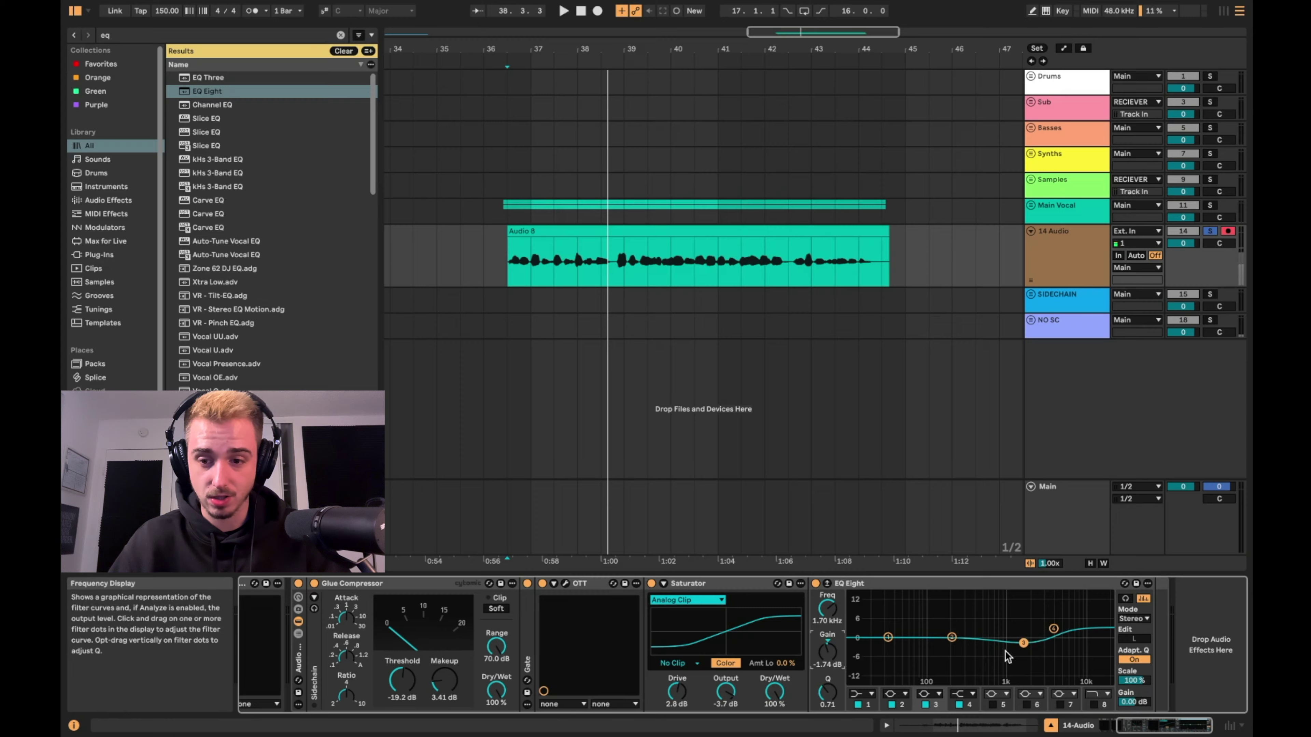
{"action": "key", "text": "space"}
{"action": "left_click_drag", "start_coordinate": [1027, 648], "coordinate": [954, 631]}
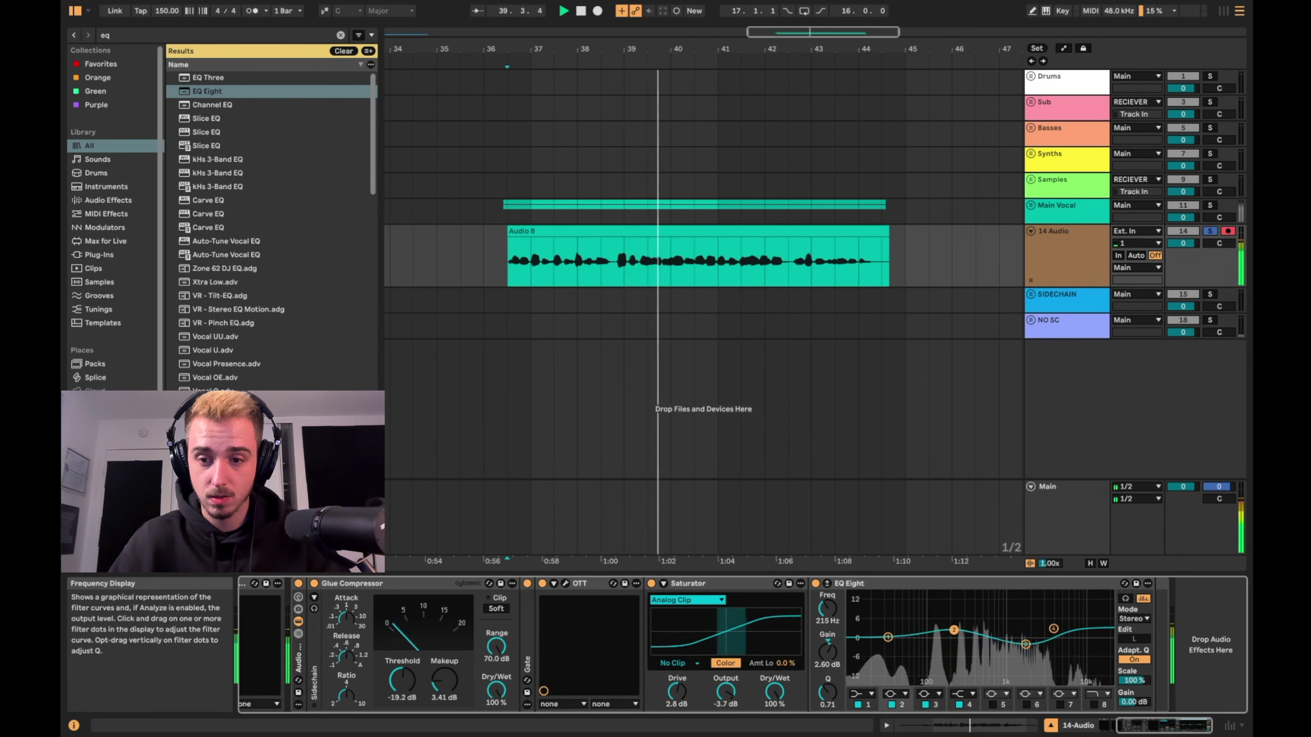
Step: Compare the vocal with EQ Eight bypassed and active, lowering band 2's gain to 1.81 dB
{"action": "left_click", "coordinate": [816, 583]}
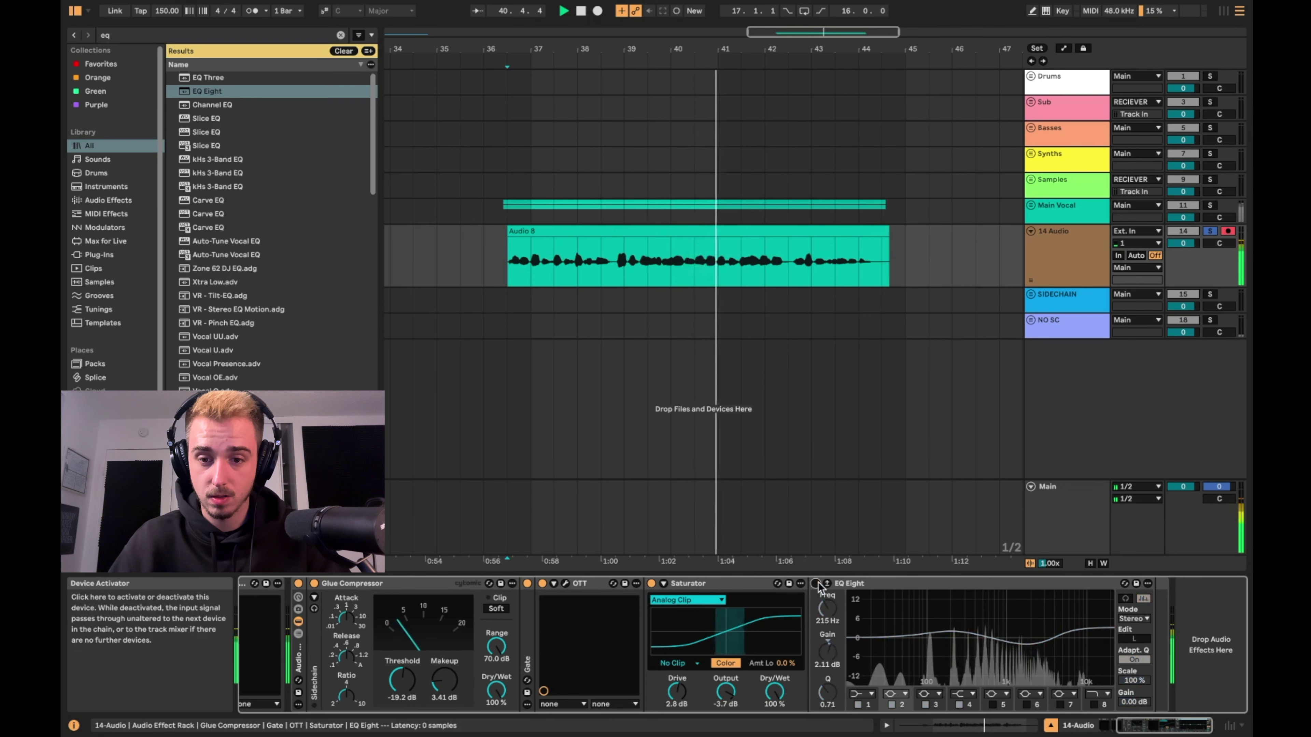
{"action": "left_click", "coordinate": [816, 583]}
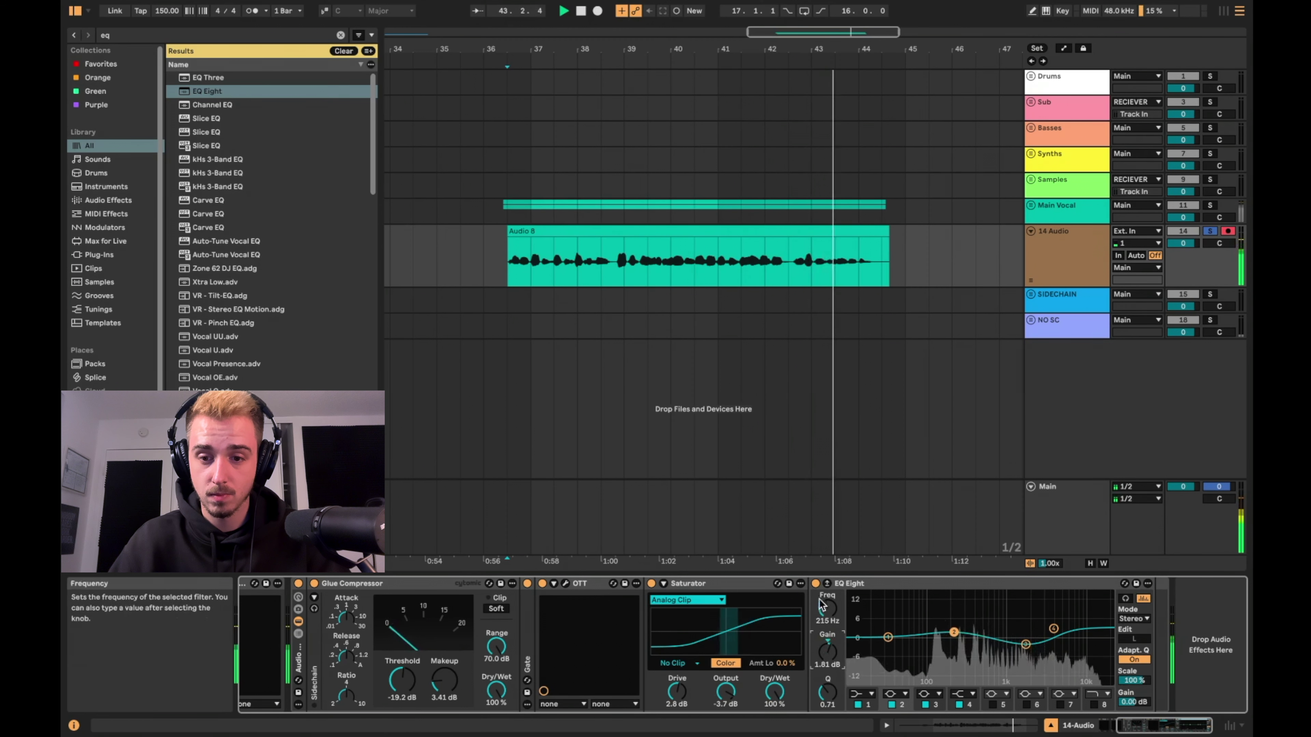
{"action": "left_click", "coordinate": [826, 583]}
{"action": "left_click", "coordinate": [826, 583]}
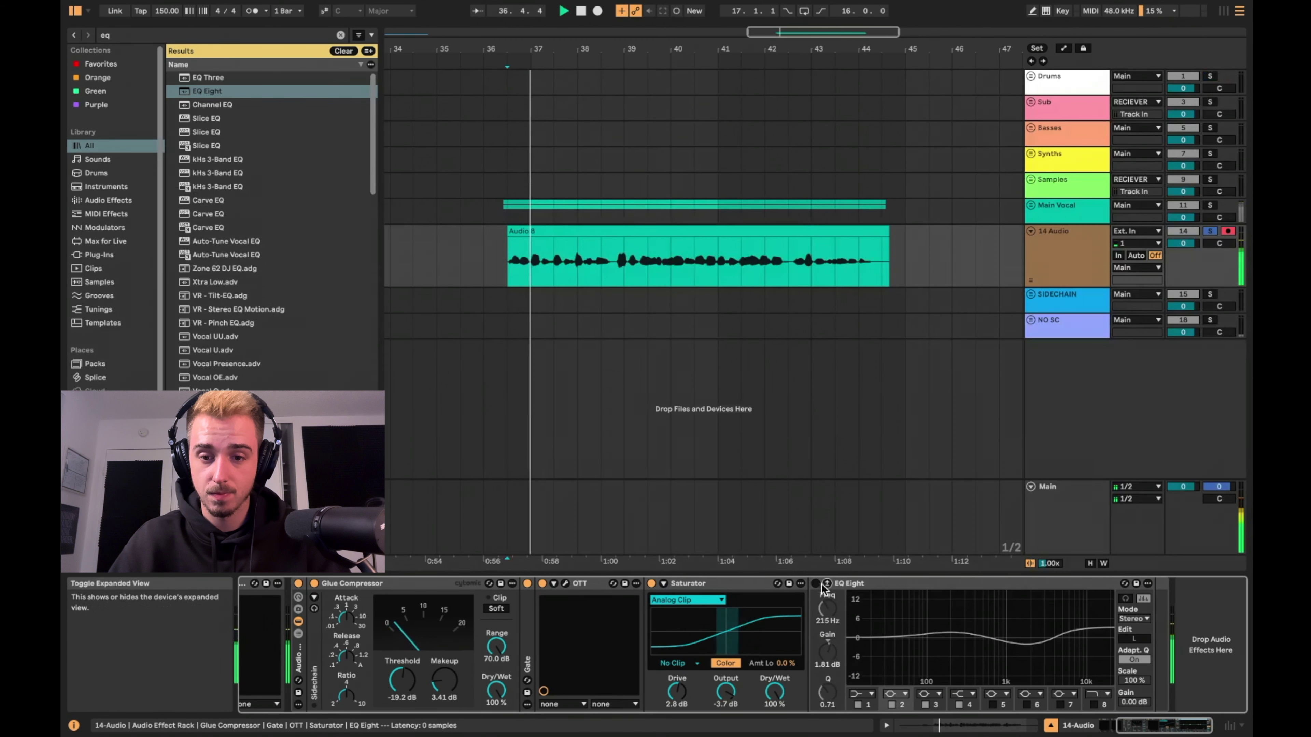
{"action": "left_click", "coordinate": [816, 583]}
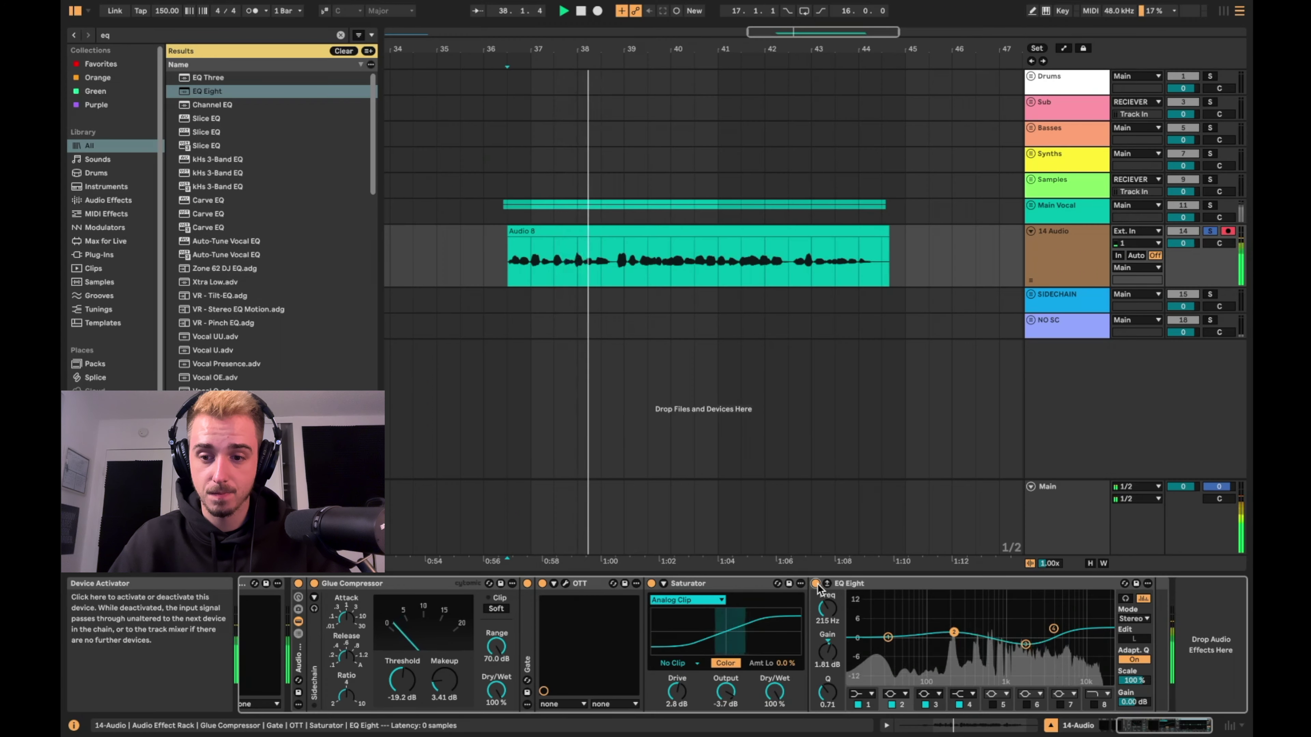
{"action": "left_click", "coordinate": [816, 583]}
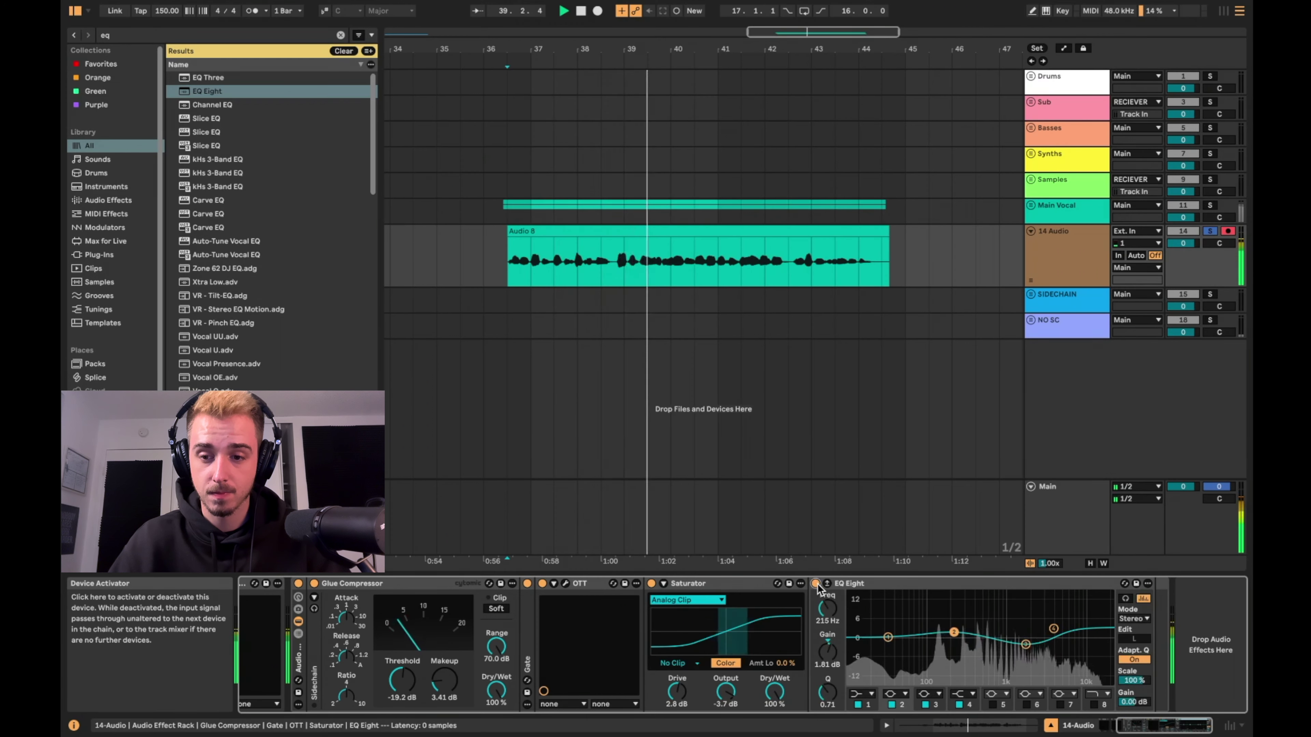
Step: Deepen the EQ band 3 cut to -3.10 dB at 1.74 kHz, checking it against the bypassed EQ, and stop playback
{"action": "left_click_drag", "start_coordinate": [1026, 645], "coordinate": [1024, 646]}
{"action": "left_click", "coordinate": [816, 583]}
{"action": "left_click", "coordinate": [816, 583]}
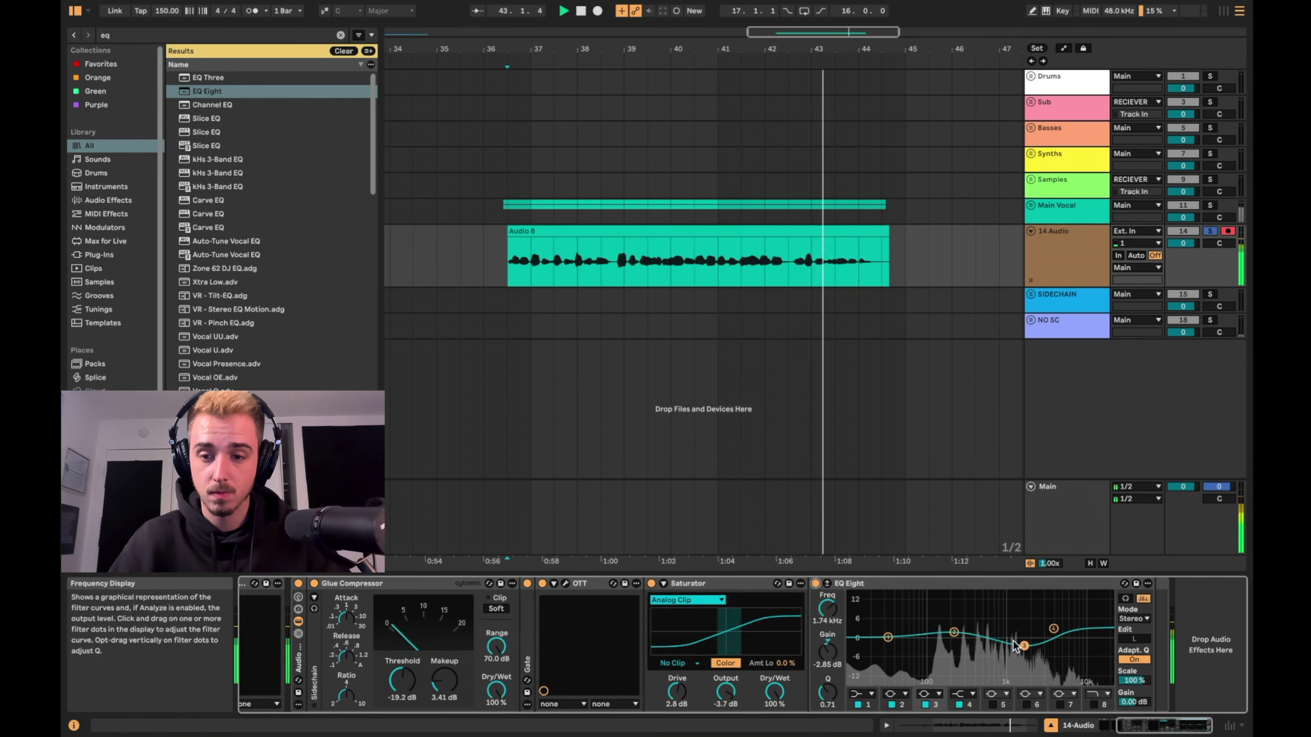
{"action": "left_click_drag", "start_coordinate": [1023, 647], "coordinate": [1024, 648]}
{"action": "key", "text": "space"}
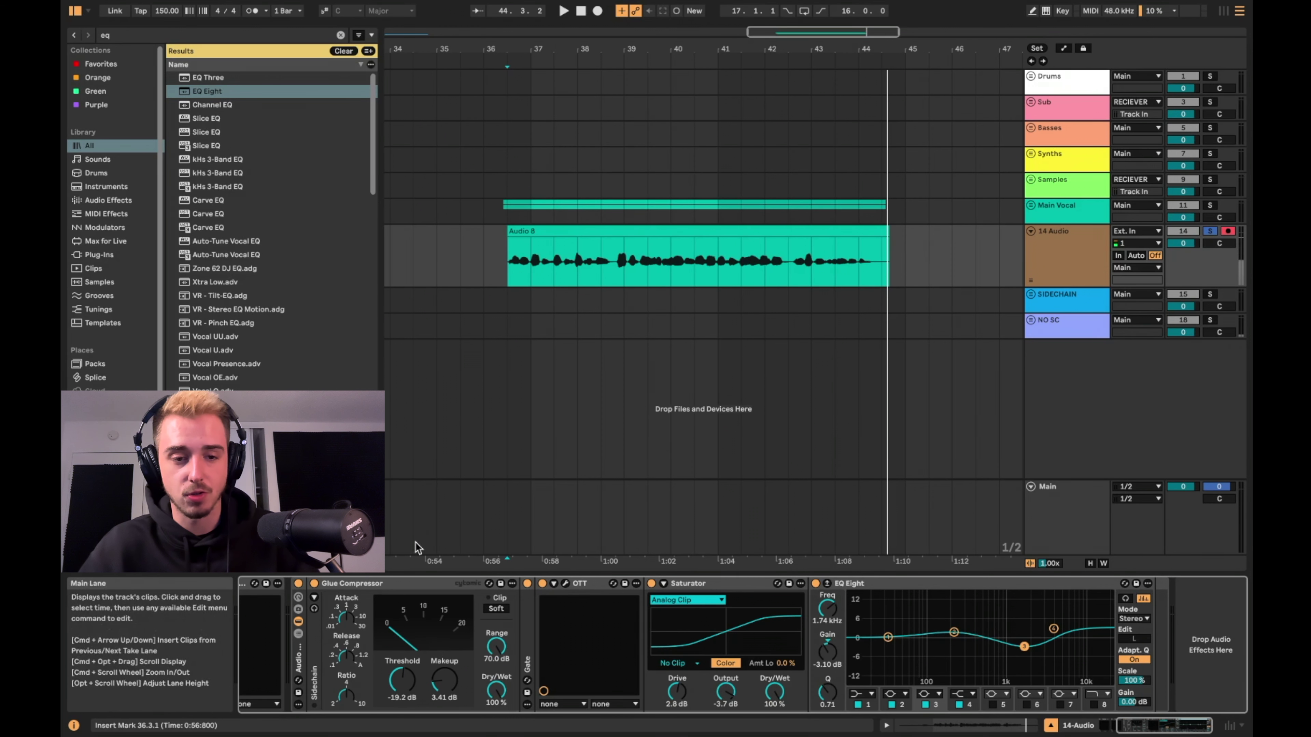
Step: Search the browser for "val" and add ValhallaVintageVerb after EQ Eight
{"action": "left_click", "coordinate": [383, 584]}
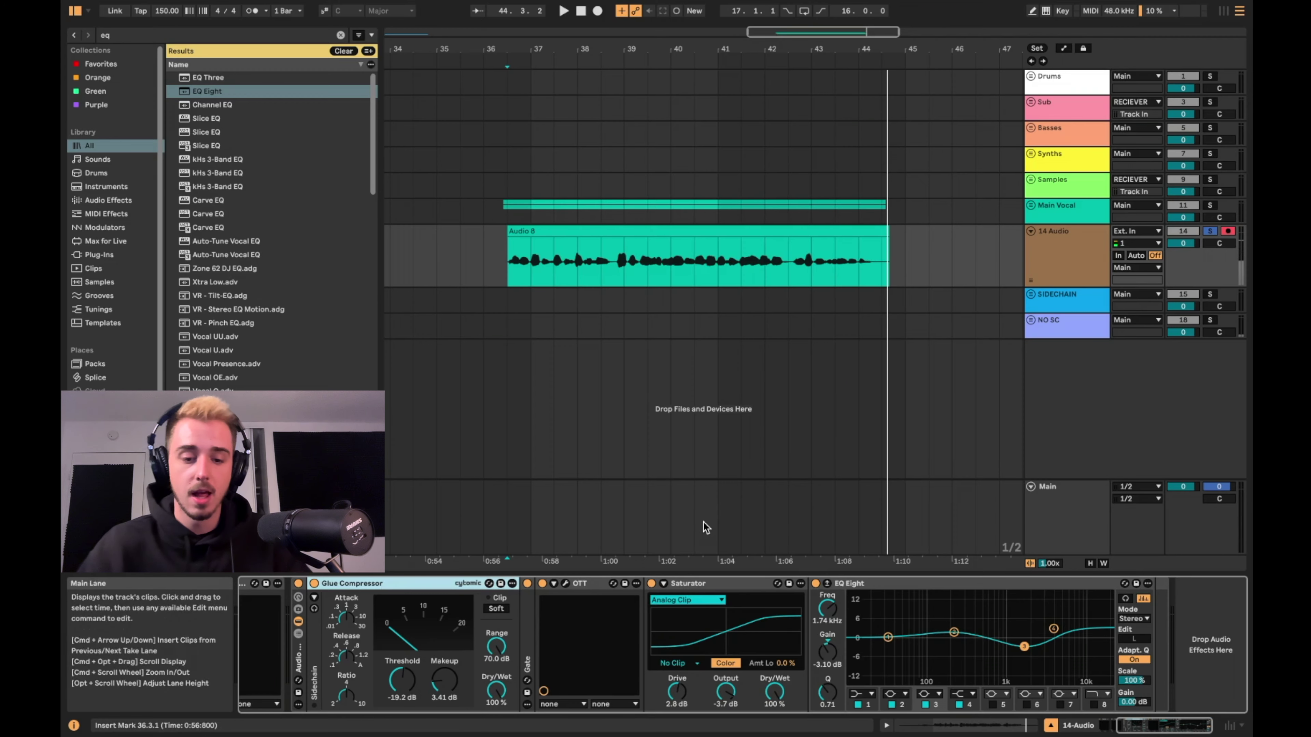
{"action": "key", "text": "ctrl+f"}
{"action": "type", "text": "val"}
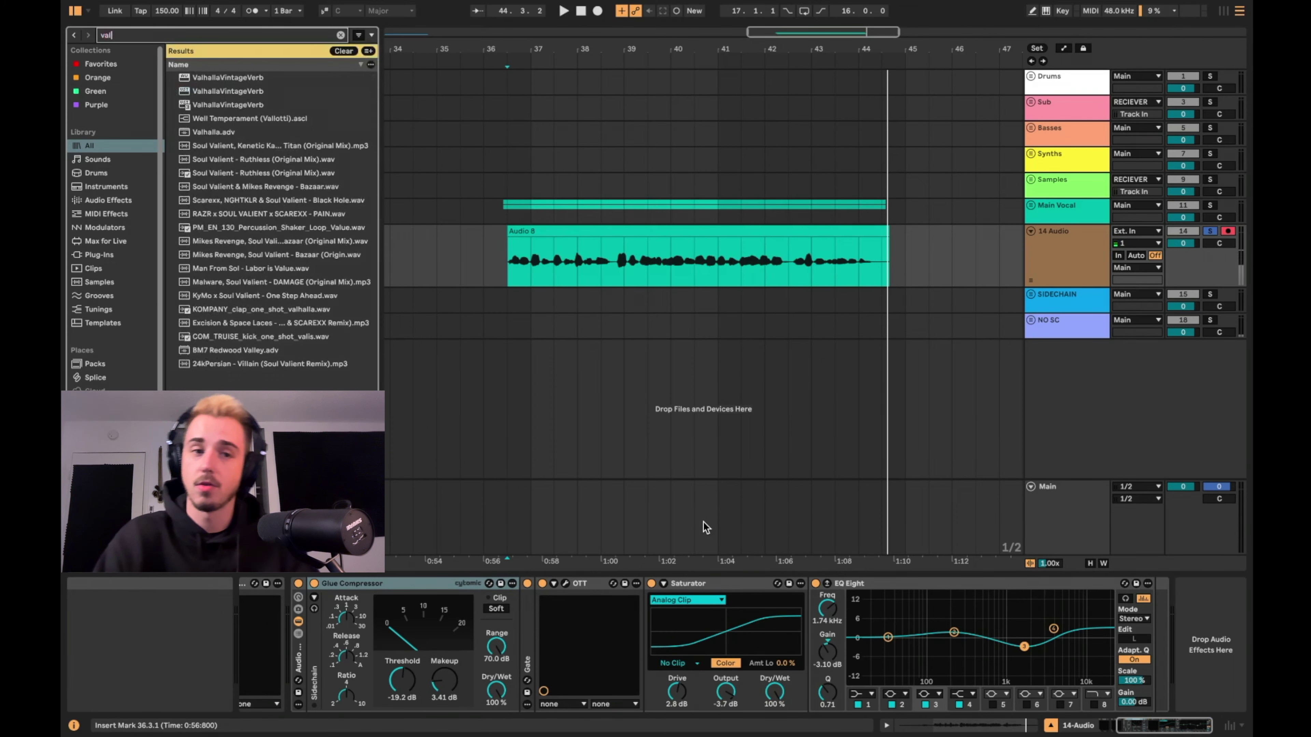
{"action": "left_click_drag", "start_coordinate": [222, 105], "coordinate": [361, 148]}
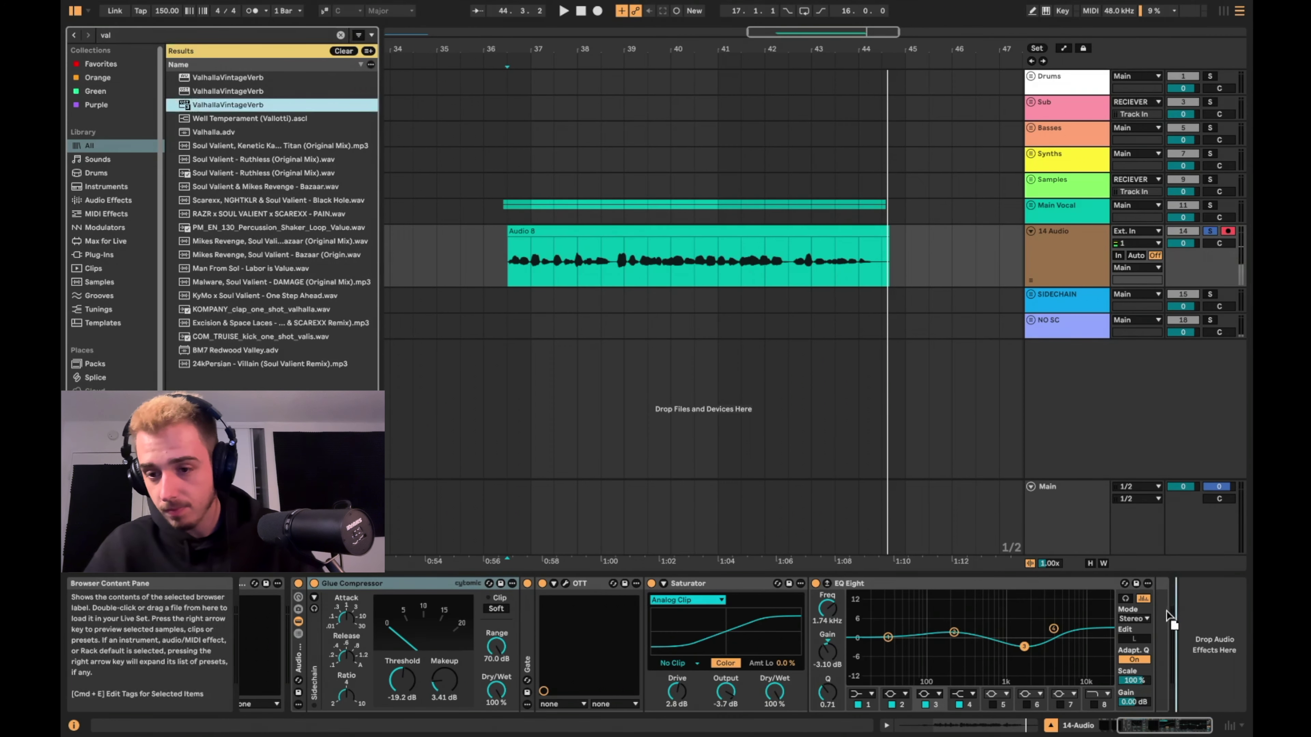
{"action": "left_click_drag", "start_coordinate": [1155, 654], "coordinate": [1156, 655]}
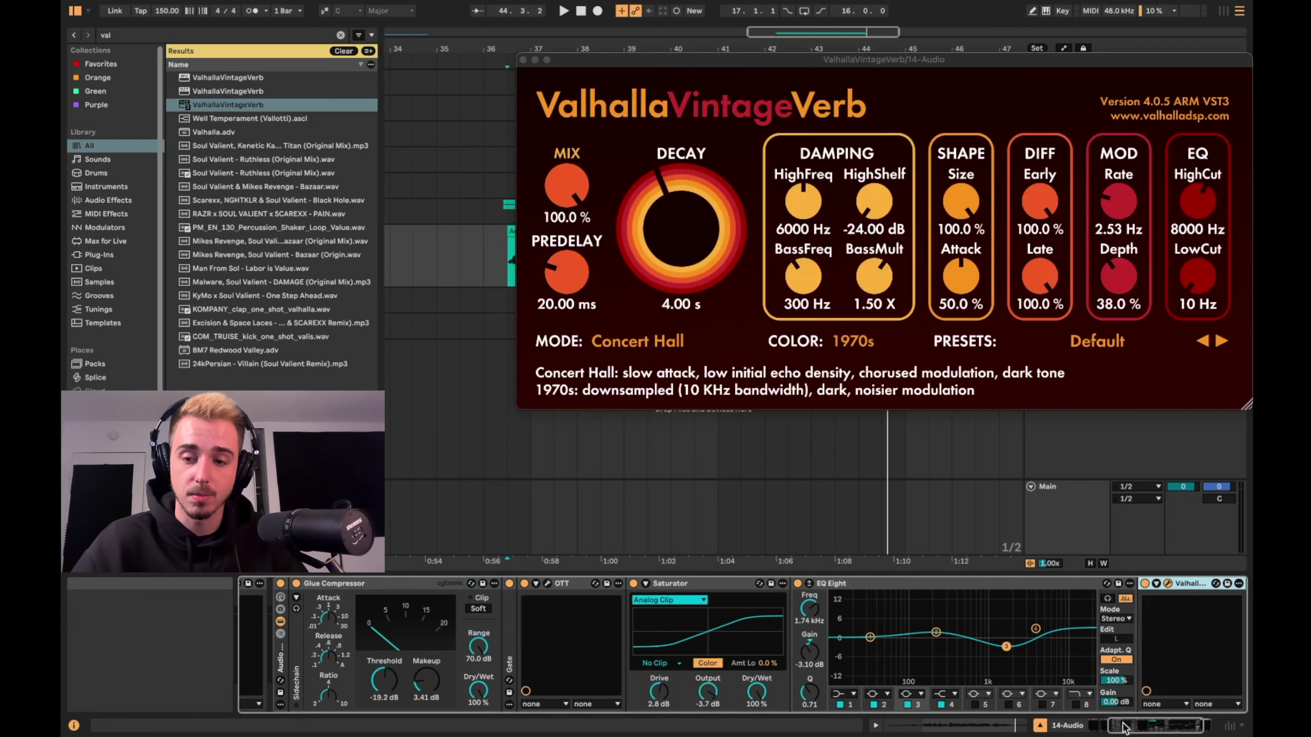
Step: Set ValhallaVintageVerb's mix to 19.1 % and its decay to 2.50 s while the vocal plays
{"action": "left_click_drag", "start_coordinate": [773, 66], "coordinate": [528, 140]}
{"action": "left_click_drag", "start_coordinate": [320, 233], "coordinate": [321, 286]}
{"action": "key", "text": "space"}
{"action": "left_click_drag", "start_coordinate": [445, 297], "coordinate": [446, 310]}
{"action": "left_click_drag", "start_coordinate": [333, 275], "coordinate": [334, 266]}
{"action": "left_click_drag", "start_coordinate": [435, 285], "coordinate": [434, 295]}
{"action": "left_click_drag", "start_coordinate": [325, 265], "coordinate": [326, 269]}
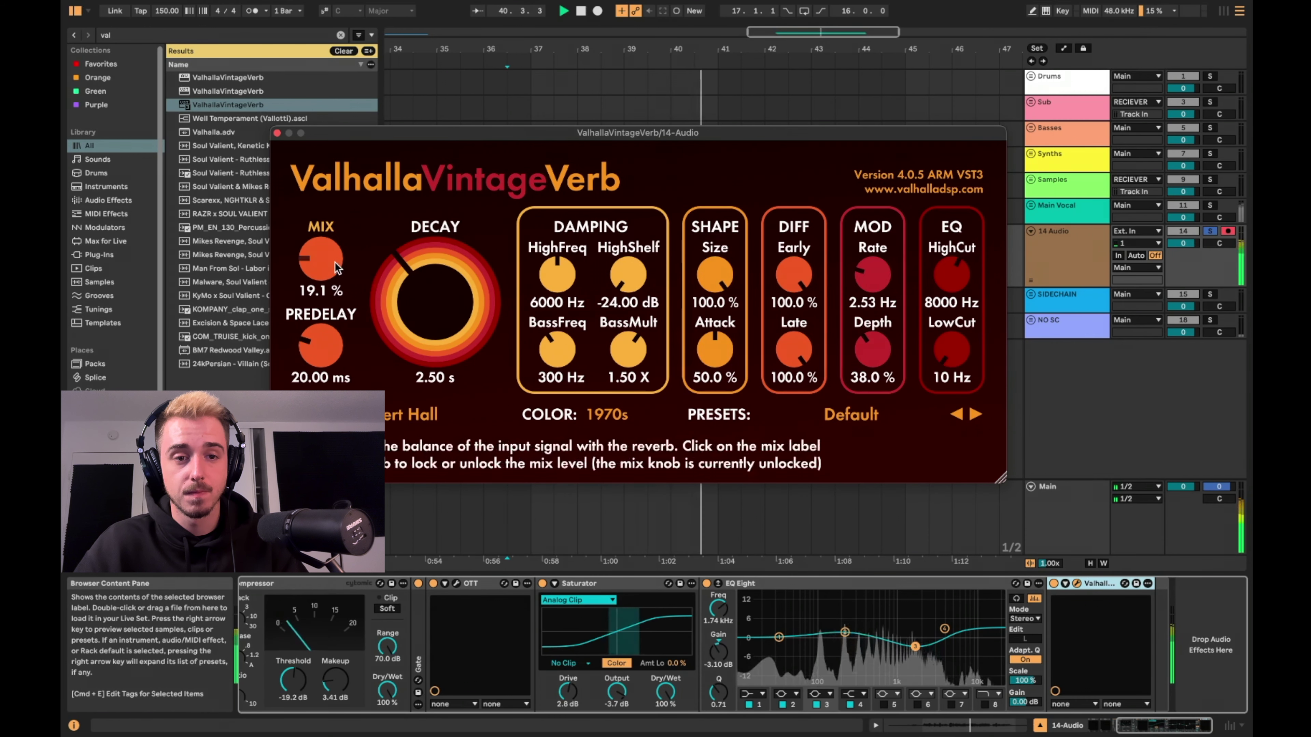
Step: Set the reverb's EQ LowCut to 260 Hz and close the plug-in window
{"action": "left_click_drag", "start_coordinate": [958, 355], "coordinate": [961, 347]}
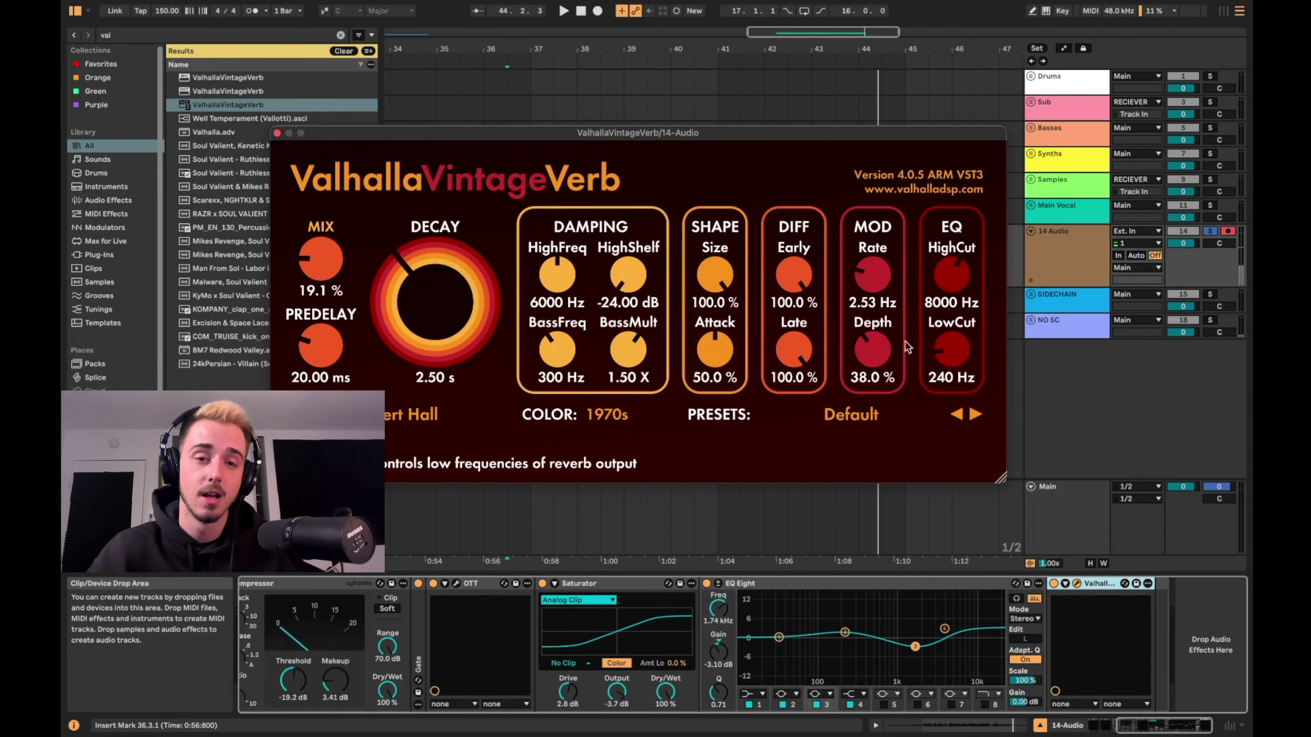
{"action": "left_click_drag", "start_coordinate": [482, 135], "coordinate": [411, 123]}
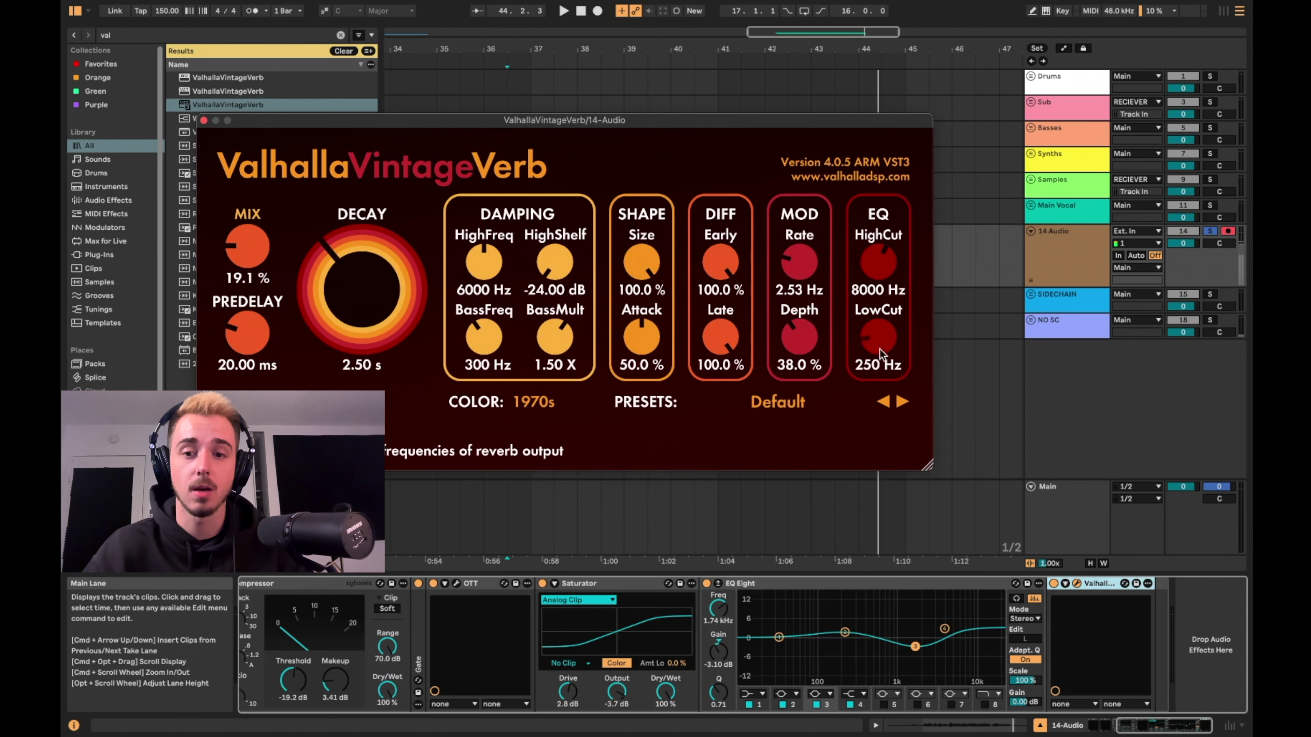
{"action": "left_click_drag", "start_coordinate": [373, 121], "coordinate": [551, 75]}
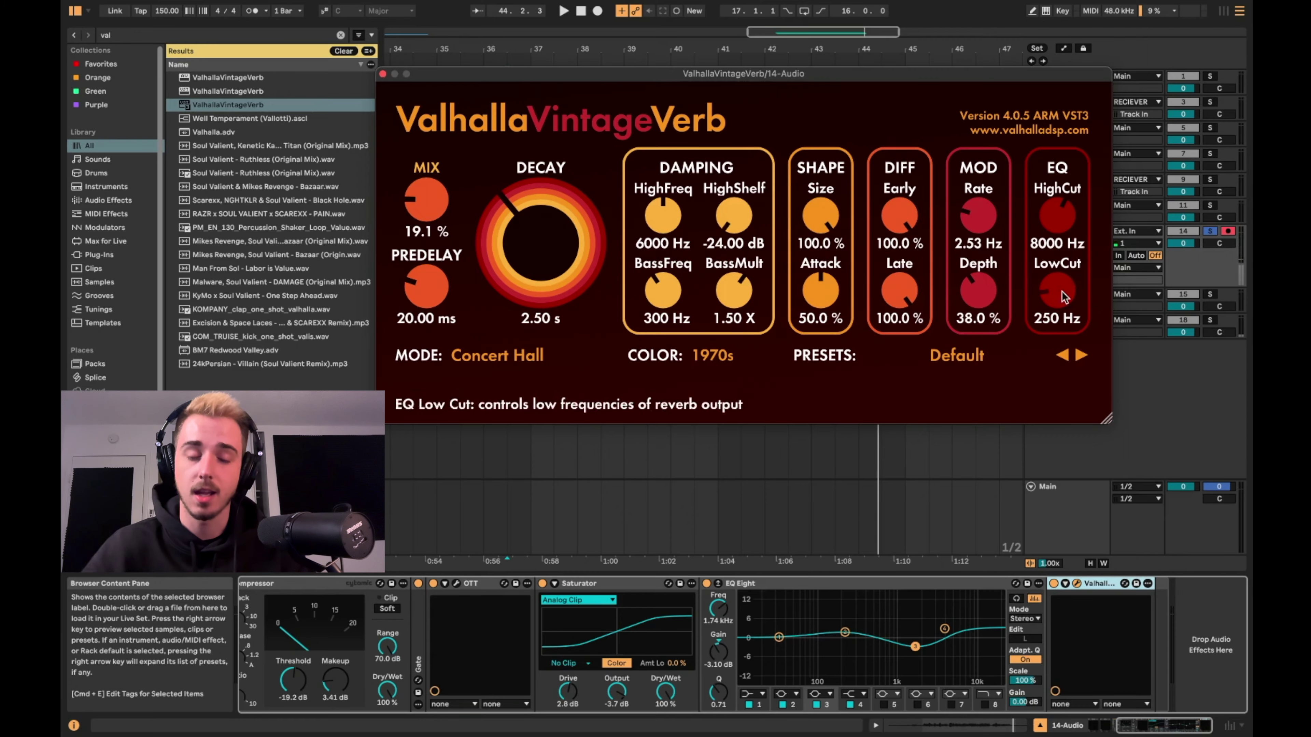
{"action": "mouse_move", "coordinate": [1062, 288]}
{"action": "left_mouse_down"}
{"action": "mouse_move", "coordinate": [1073, 272]}
{"action": "mouse_move", "coordinate": [1062, 299]}
{"action": "left_mouse_up"}
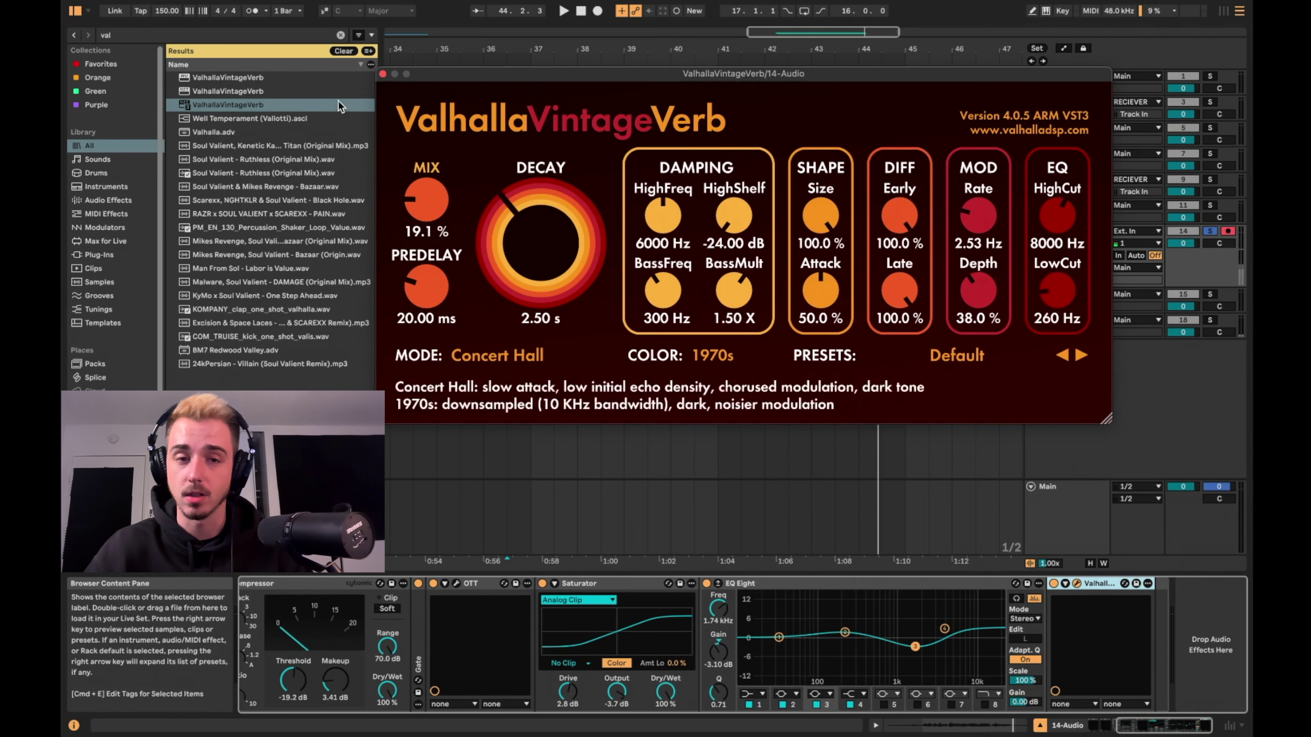
{"action": "left_click_drag", "start_coordinate": [453, 74], "coordinate": [406, 89]}
{"action": "left_click", "coordinate": [335, 89]}
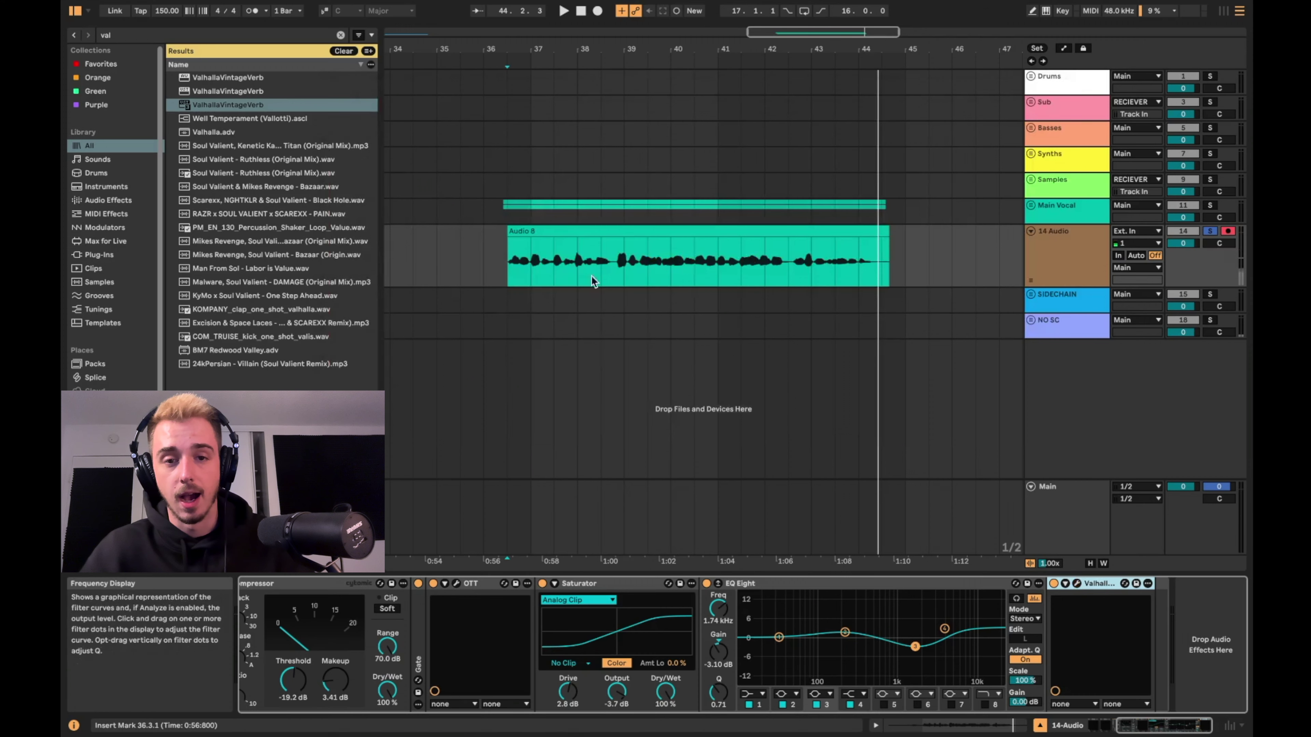
Step: Search the browser for "dela" and add Ableton's Delay after ValhallaVintageVerb
{"action": "left_click", "coordinate": [556, 234]}
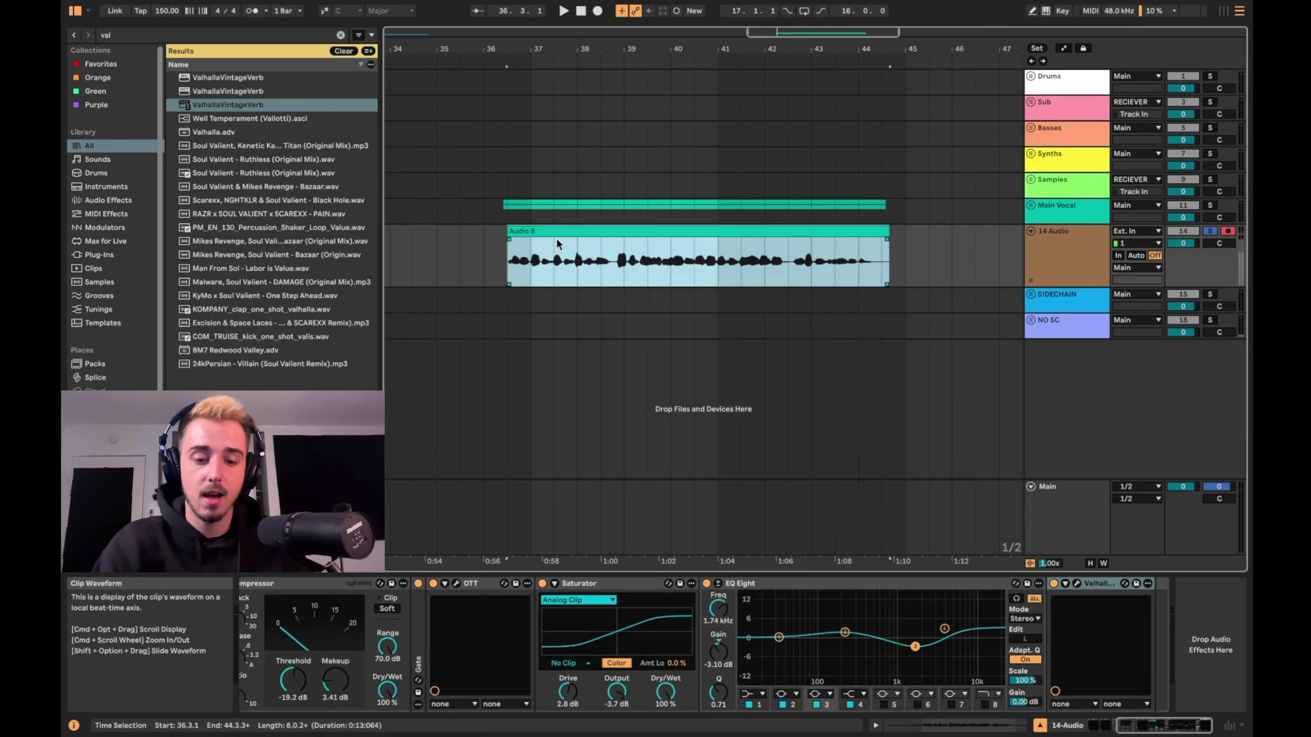
{"action": "key", "text": "super+f"}
{"action": "type", "text": "dela"}
{"action": "left_click", "coordinate": [185, 106]}
{"action": "left_click_drag", "start_coordinate": [185, 113], "coordinate": [1089, 671]}
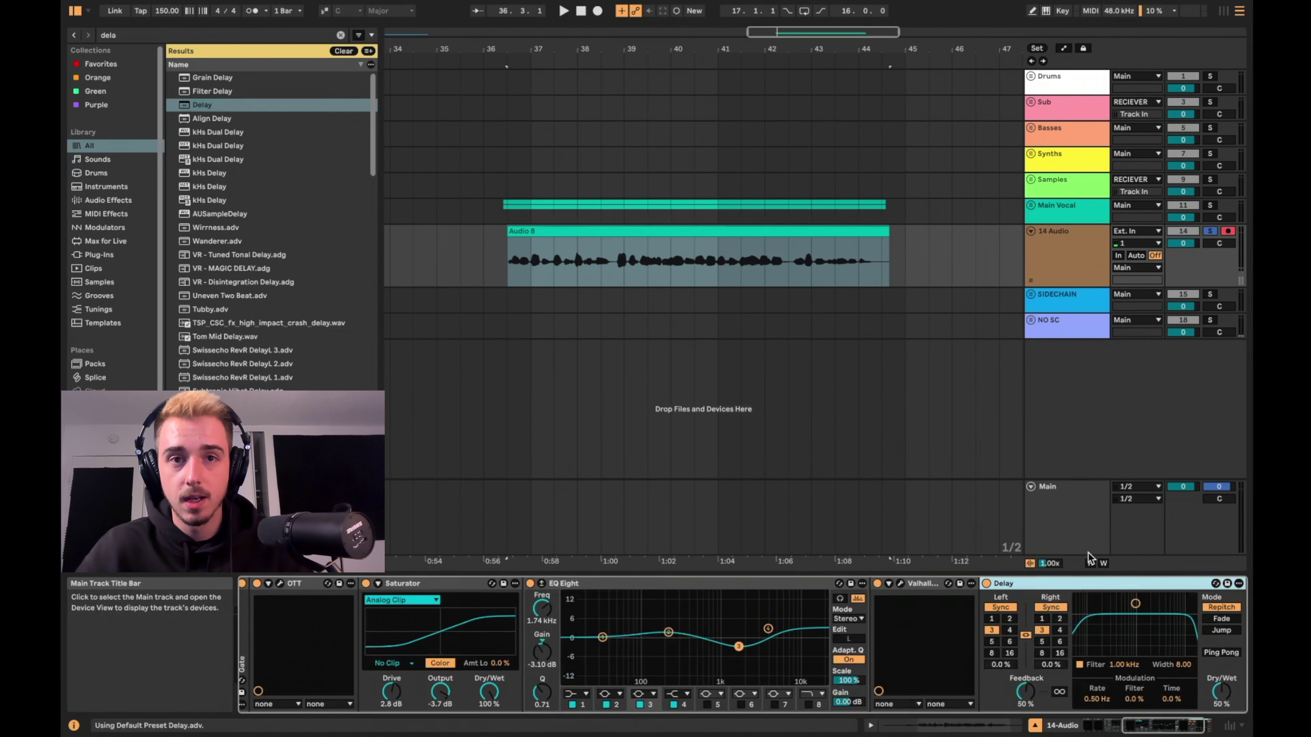
Step: Set the Delay to 17 % dry/wet and 13 % feedback, with its band-pass filter at 1.41 kHz and width 3.52
{"action": "left_click_drag", "start_coordinate": [1169, 728], "coordinate": [1135, 718]}
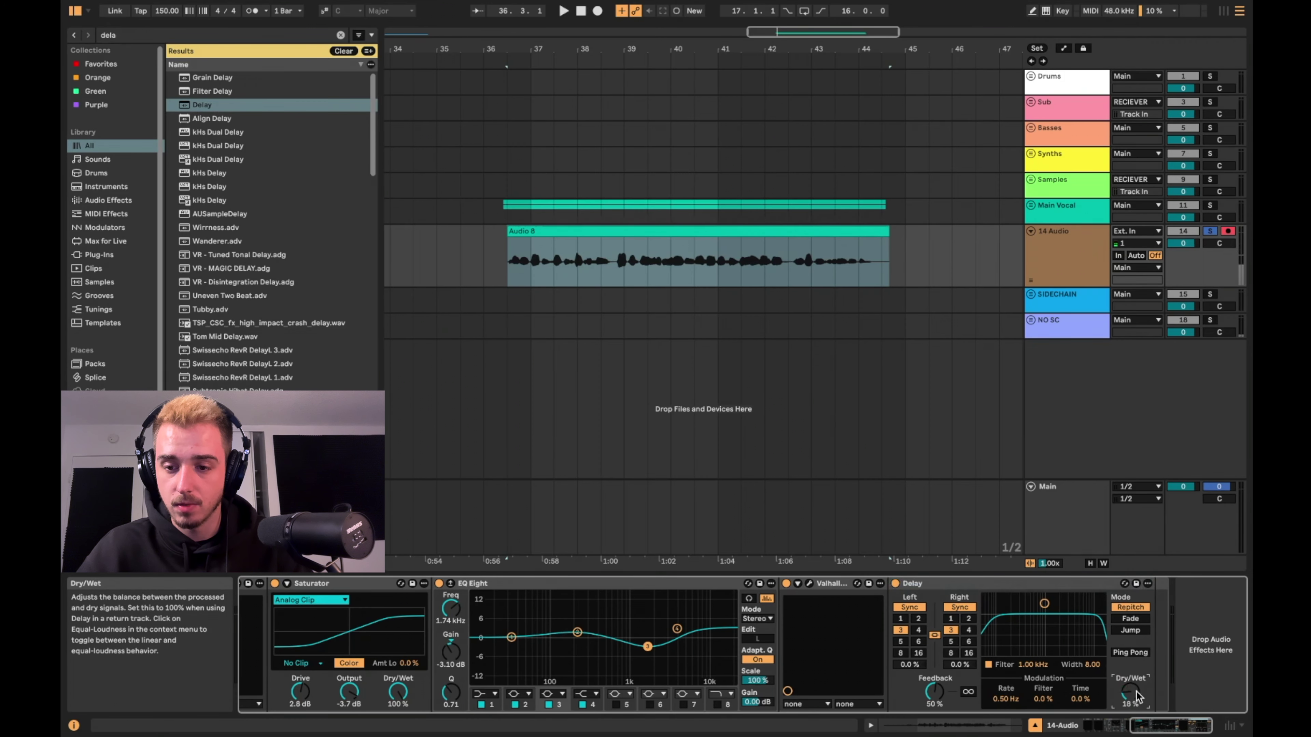
{"action": "left_click_drag", "start_coordinate": [934, 692], "coordinate": [935, 716]}
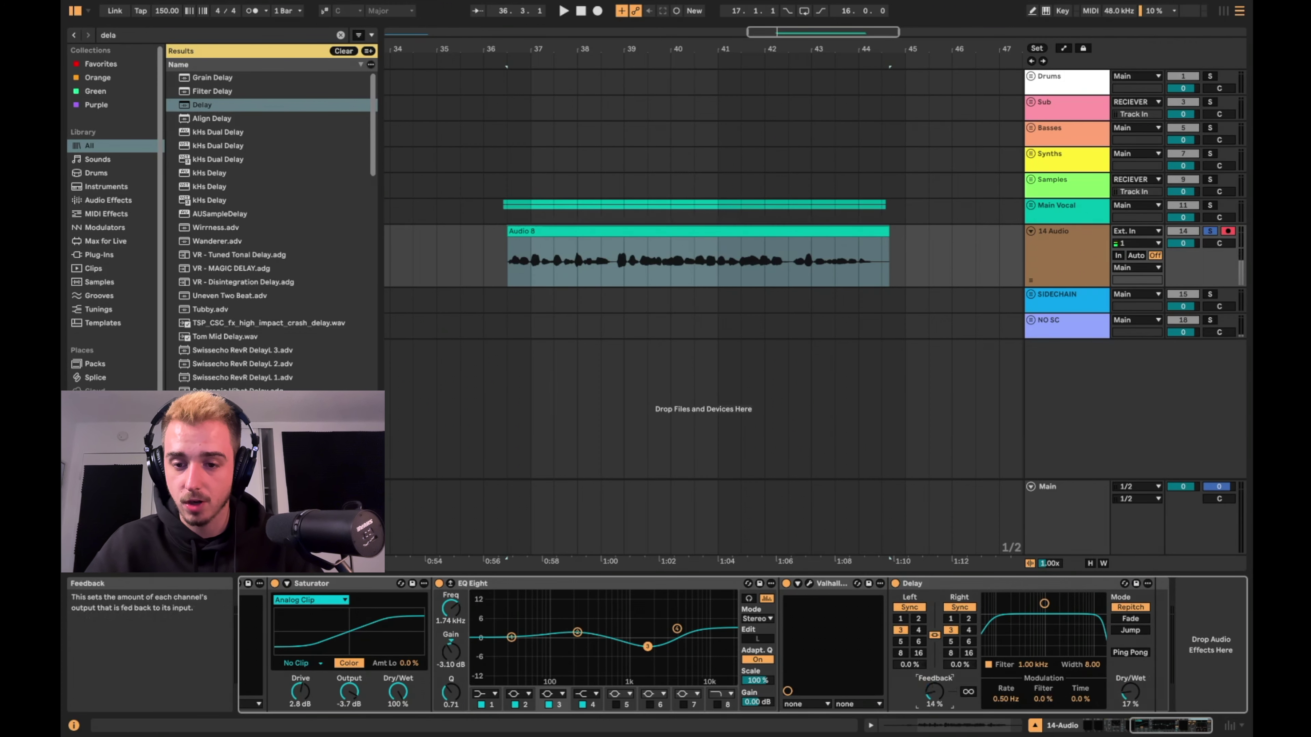
{"action": "left_click_drag", "start_coordinate": [1043, 603], "coordinate": [1042, 624]}
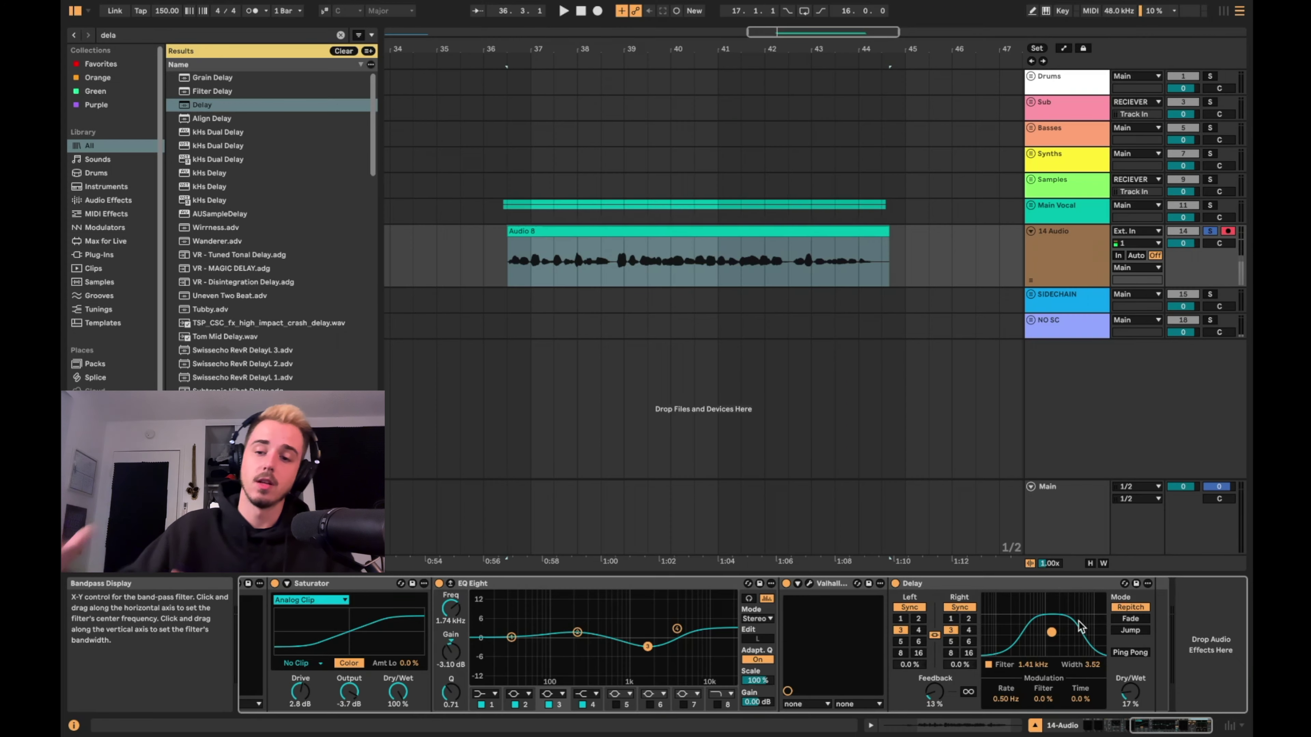
Step: Set the Delay's band-pass filter to 1.47 kHz with a width of 3.74 and play back the vocal
{"action": "left_click_drag", "start_coordinate": [1053, 631], "coordinate": [1051, 632]}
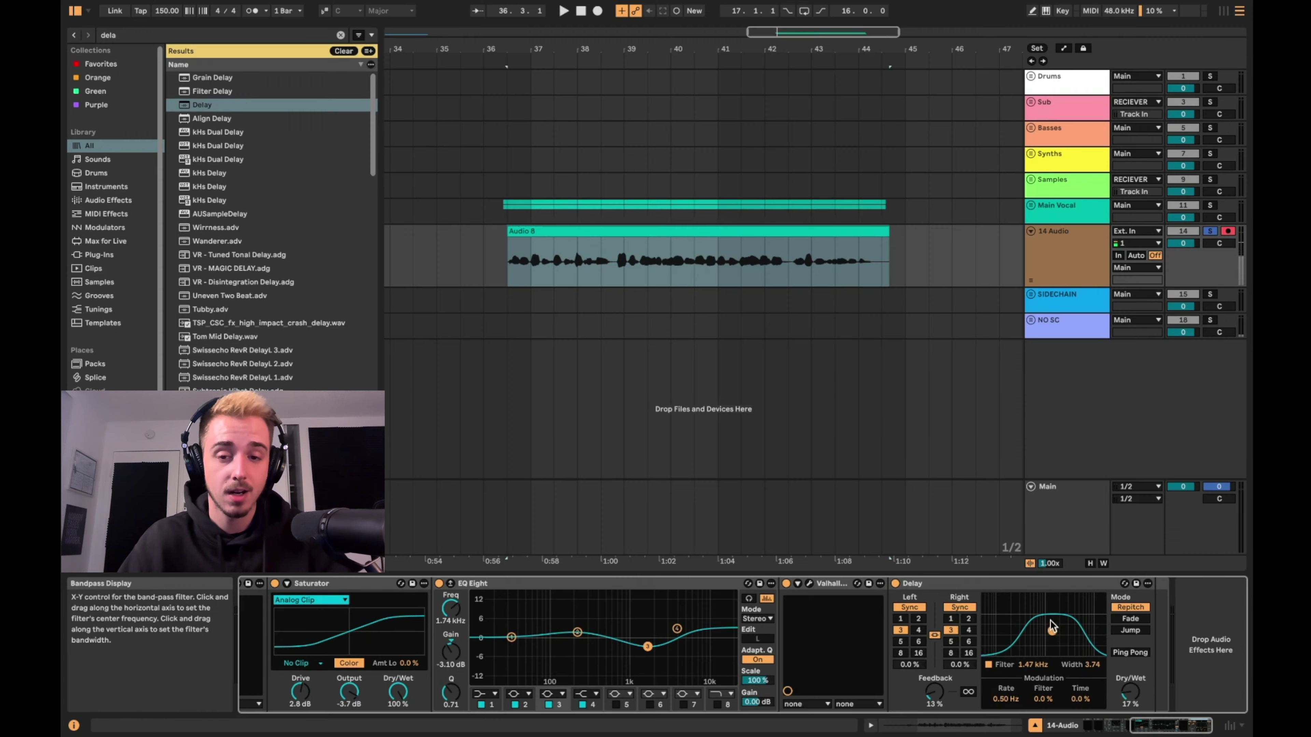
{"action": "left_click", "coordinate": [990, 579]}
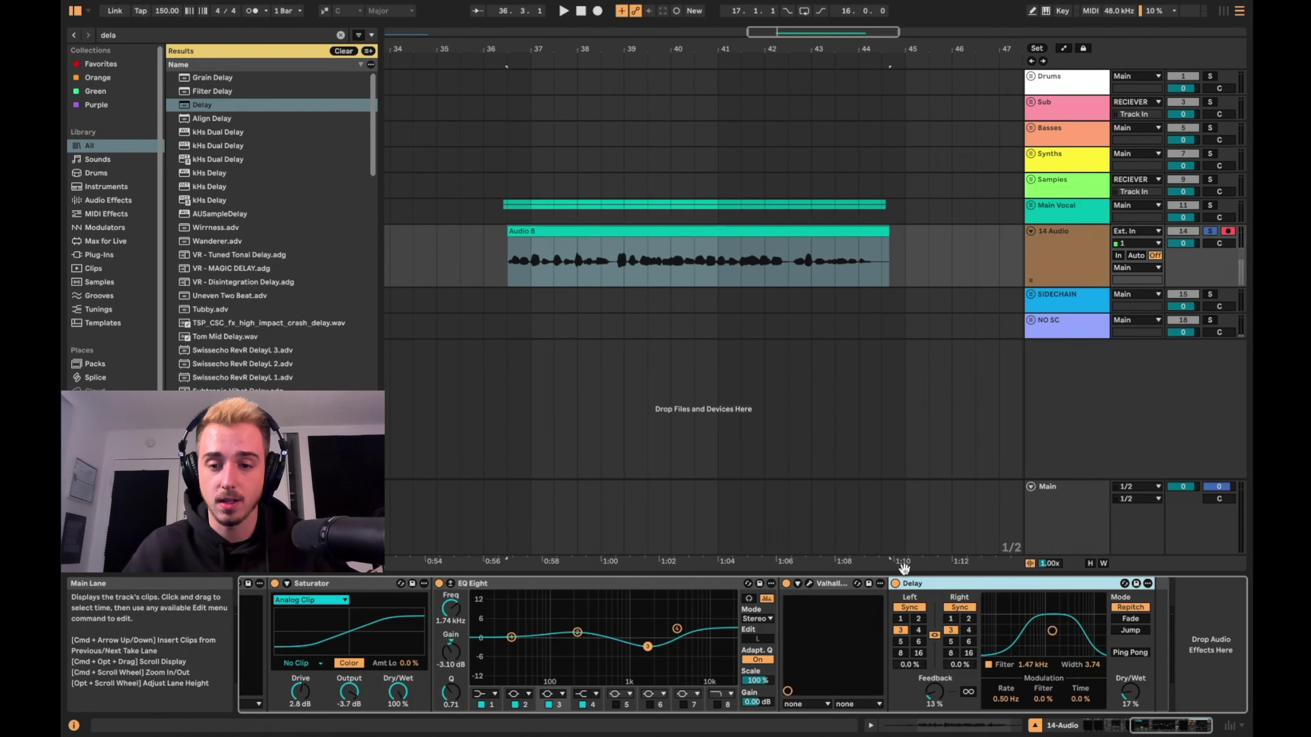
{"action": "key", "text": "space"}
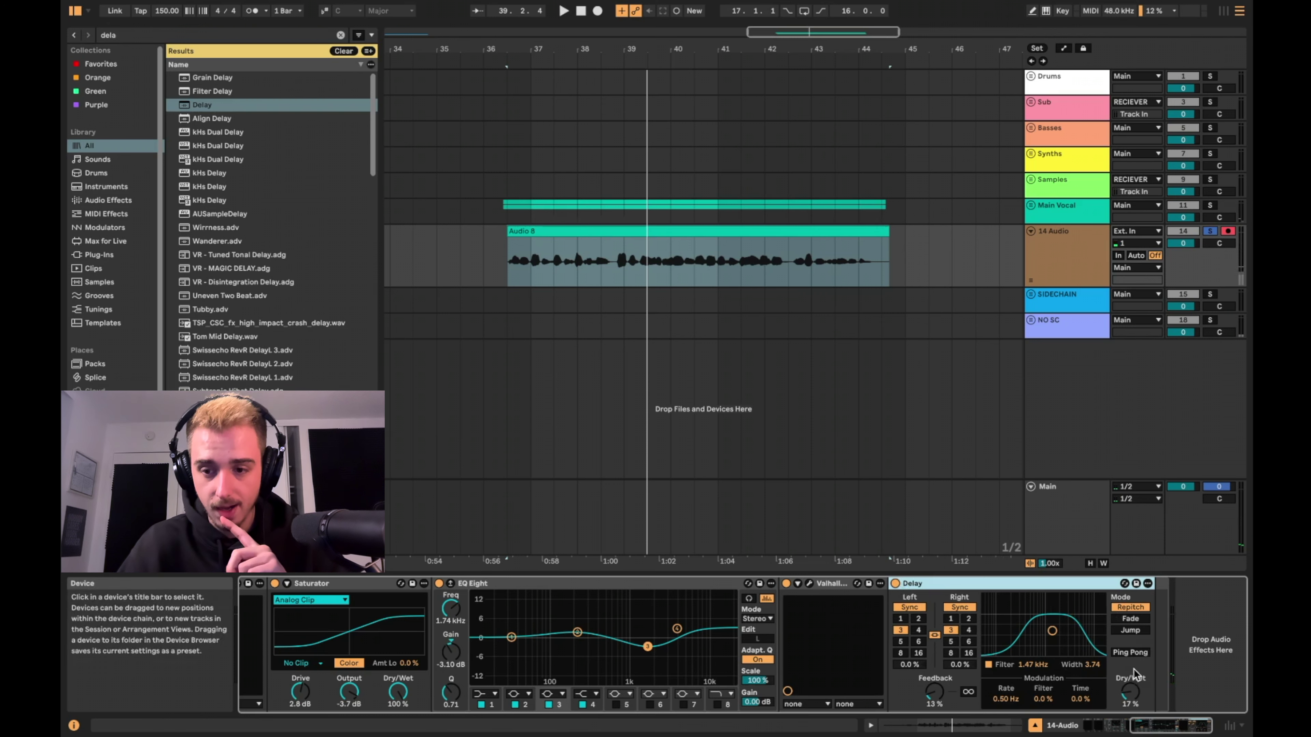
Step: Turn on Ping Pong for the Delay and set its dry/wet to 15 % while the vocal plays
{"action": "left_click", "coordinate": [994, 585]}
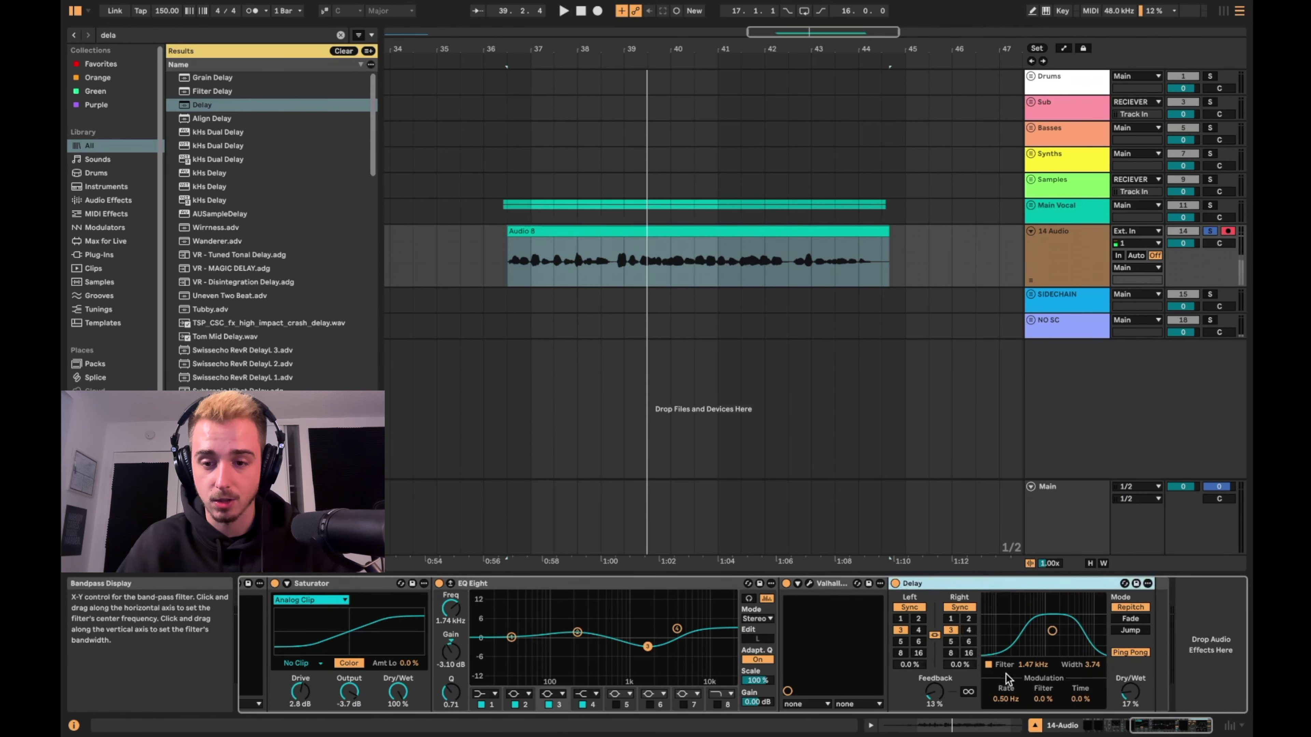
{"action": "key", "text": "space"}
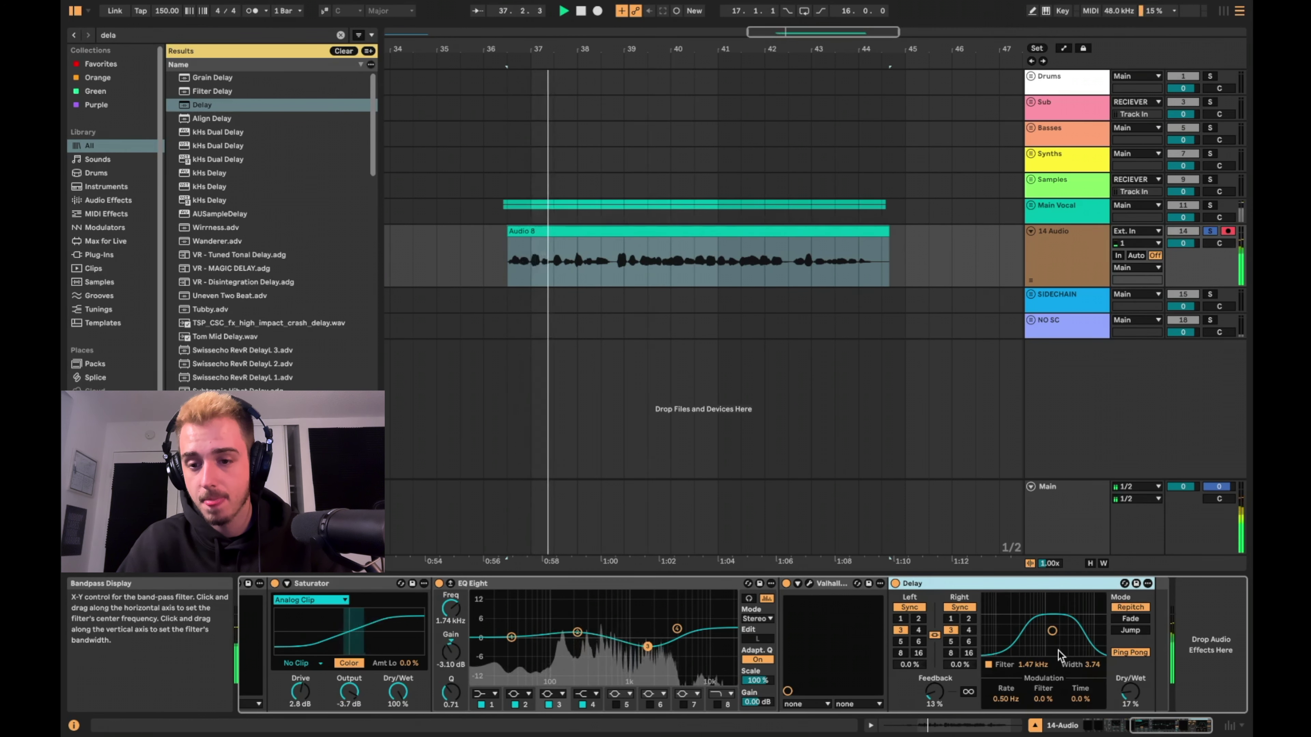
{"action": "left_click_drag", "start_coordinate": [1134, 694], "coordinate": [1123, 695]}
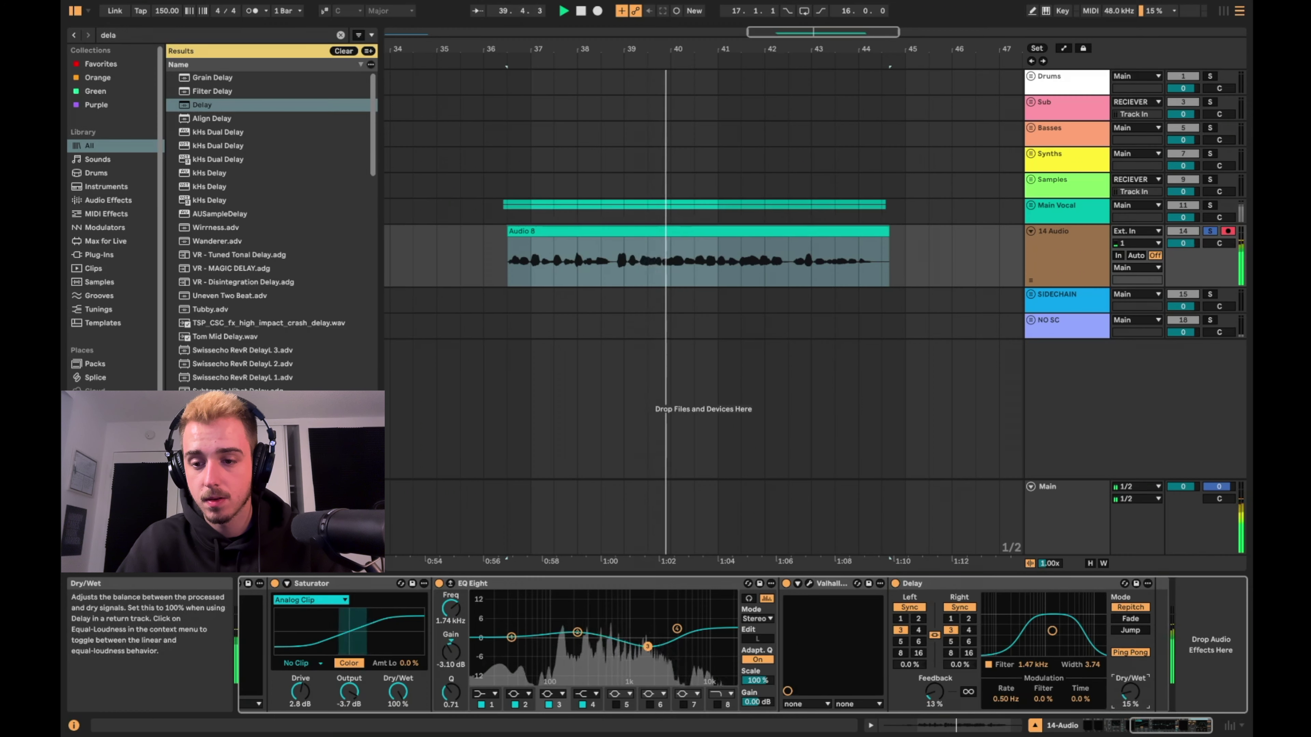
{"action": "key", "text": "space"}
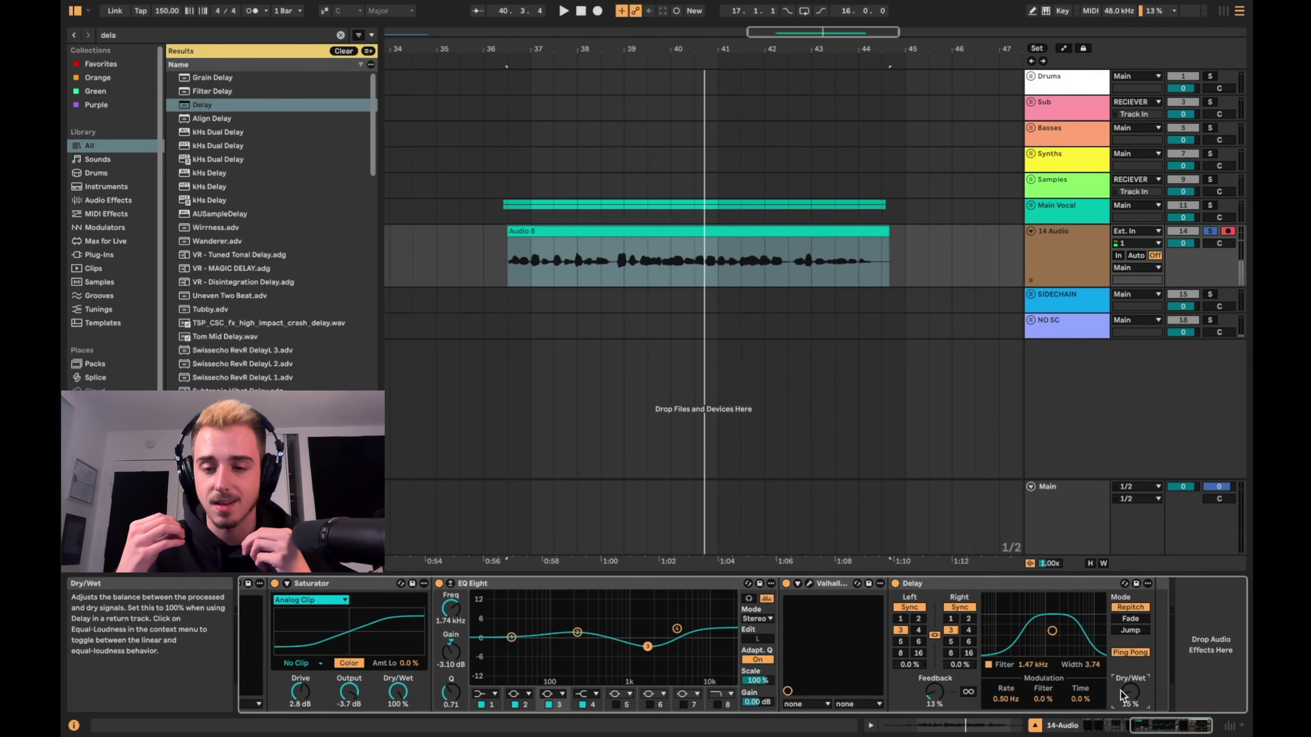
Step: Play the vocal while switching the whole effect rack off and on to compare the dry and processed sound
{"action": "left_click_drag", "start_coordinate": [1153, 726], "coordinate": [1107, 725]}
{"action": "key", "text": "space"}
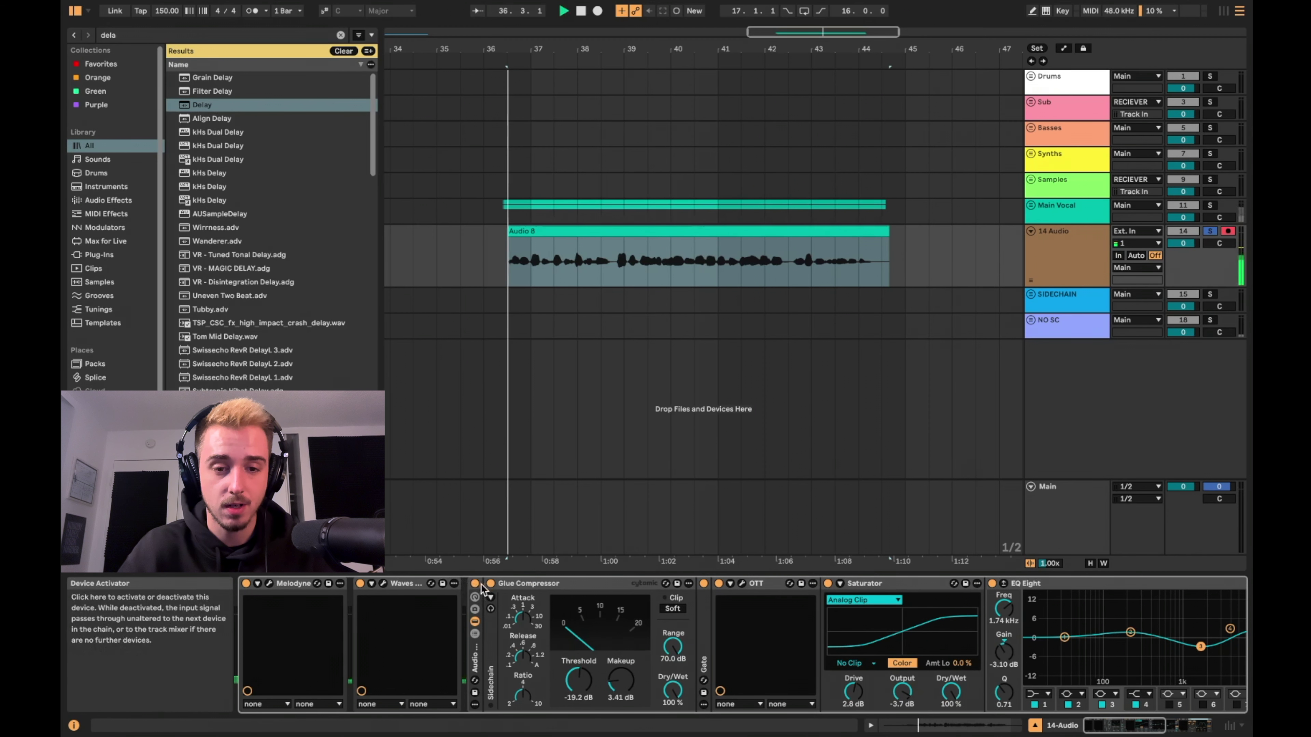
{"action": "left_click", "coordinate": [474, 583]}
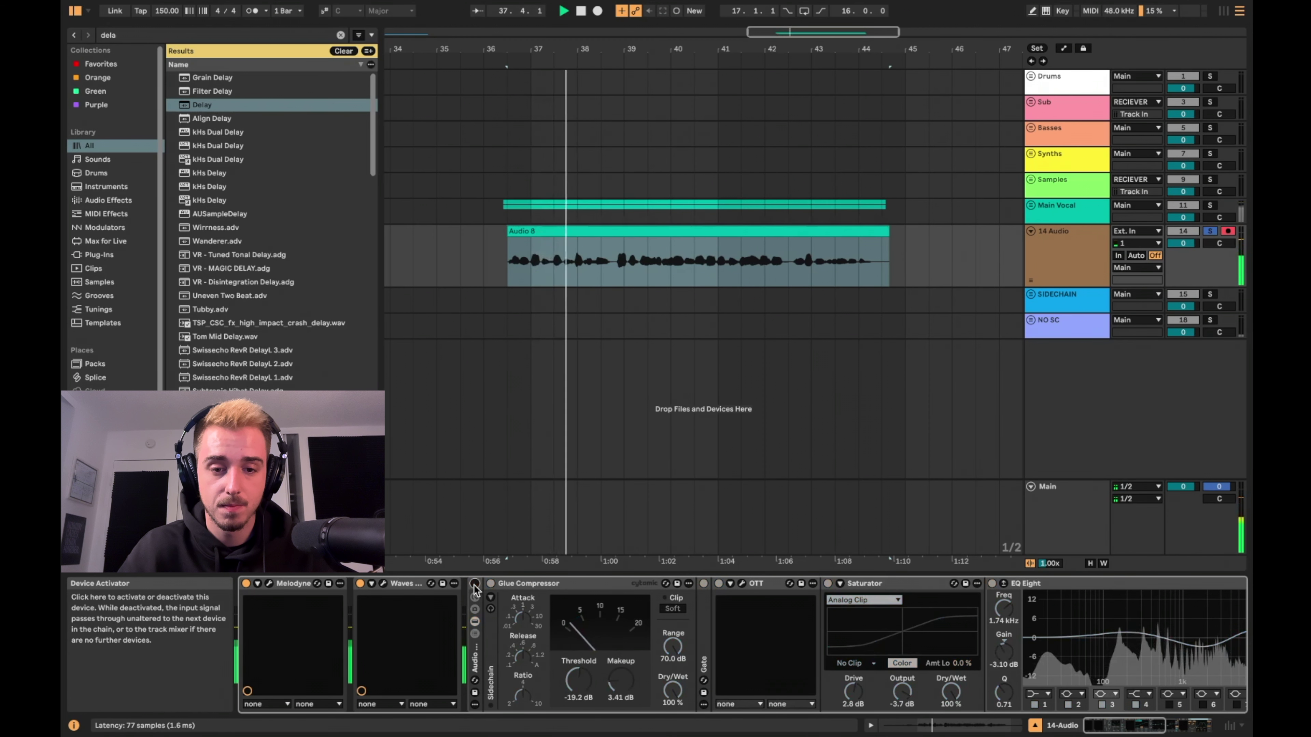
{"action": "left_click", "coordinate": [475, 584]}
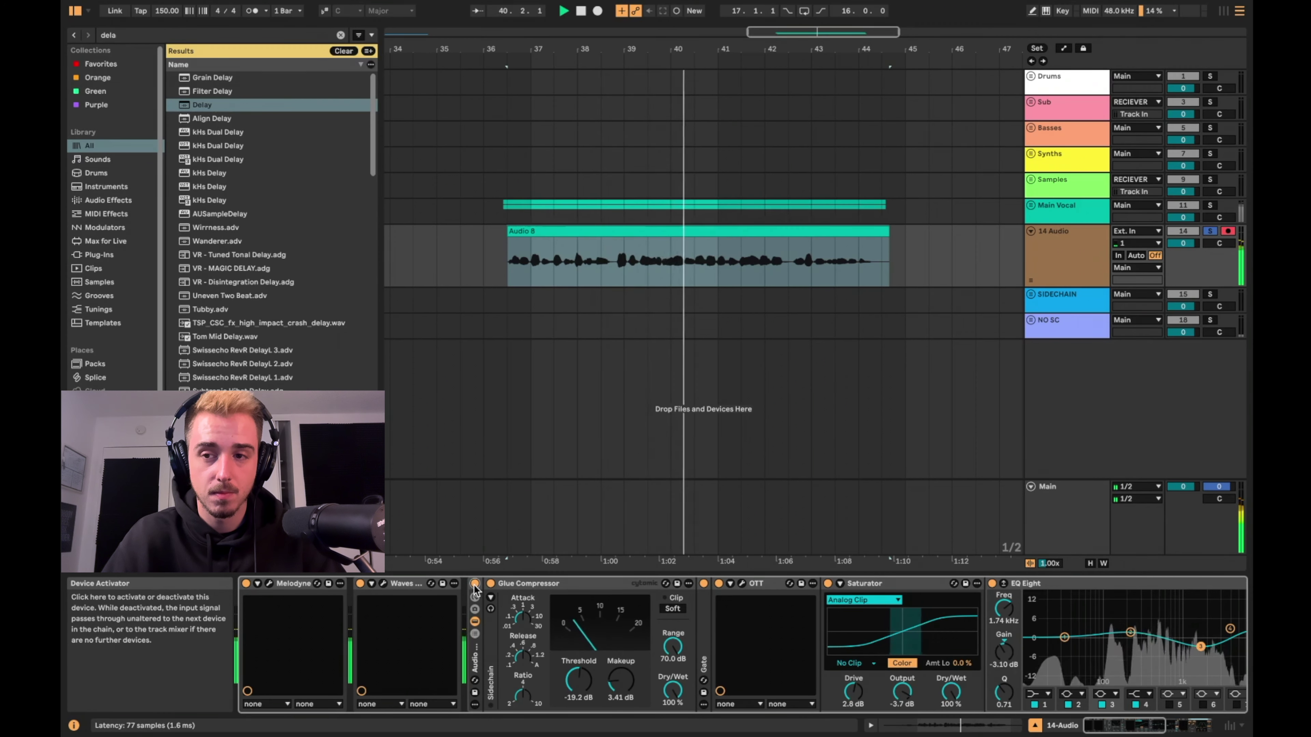
{"action": "left_click", "coordinate": [474, 583]}
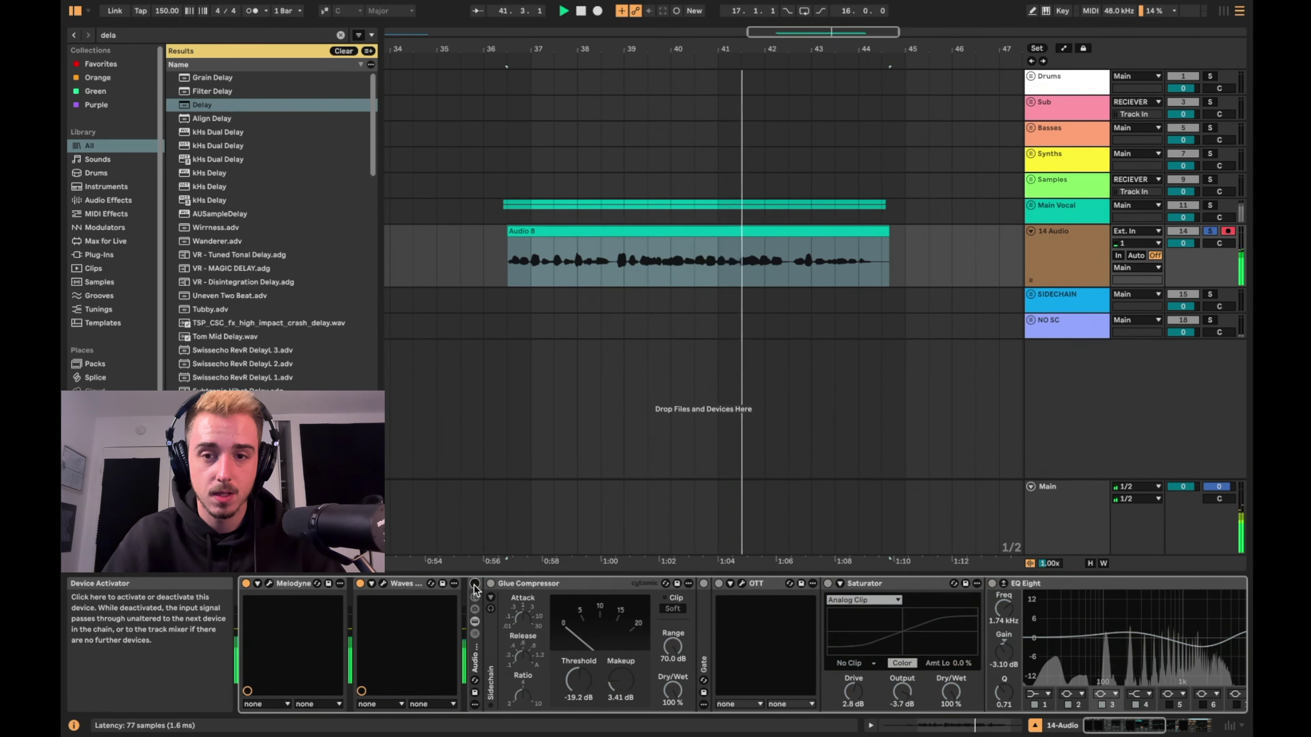
{"action": "left_click", "coordinate": [474, 583]}
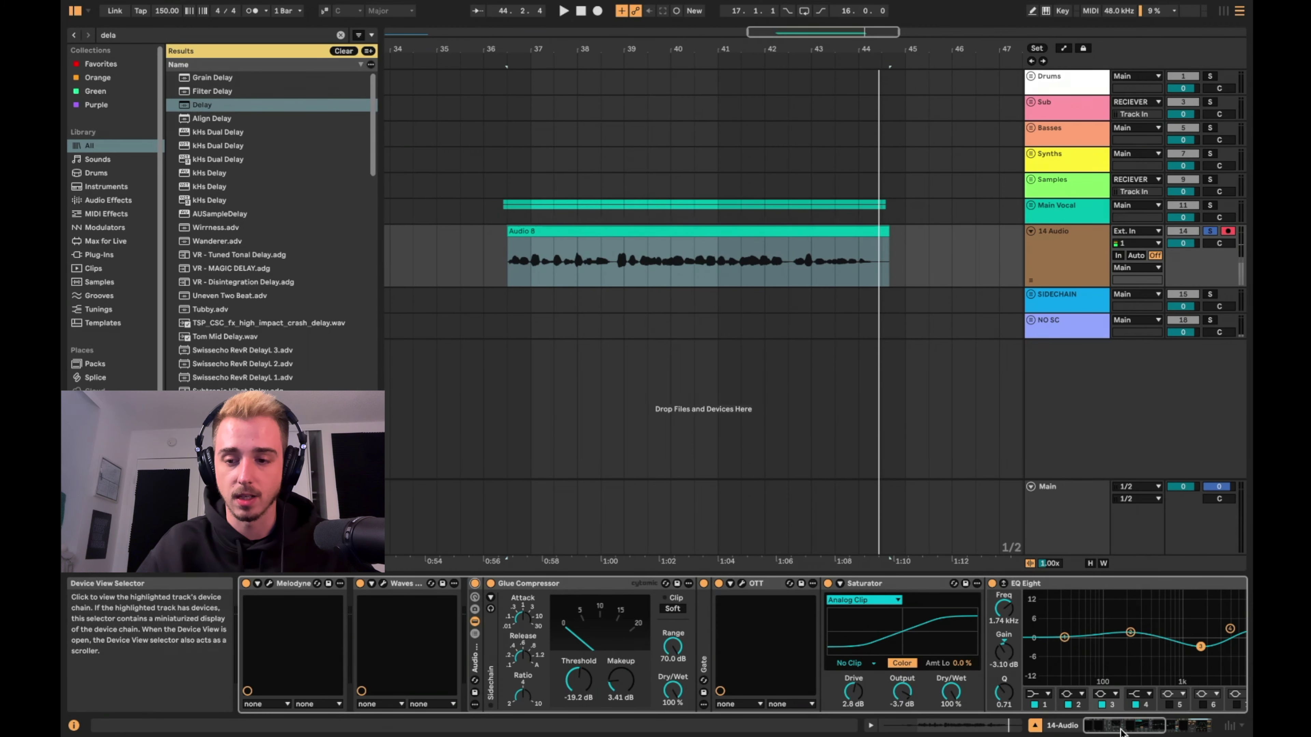
Step: Delete the effect rack that starts with the Glue Compressor from 14 Audio, keeping only Melodyne and the Waves plug-in
{"action": "scroll", "coordinate": [1123, 643], "scroll_direction": "right", "scroll_amount": 5}
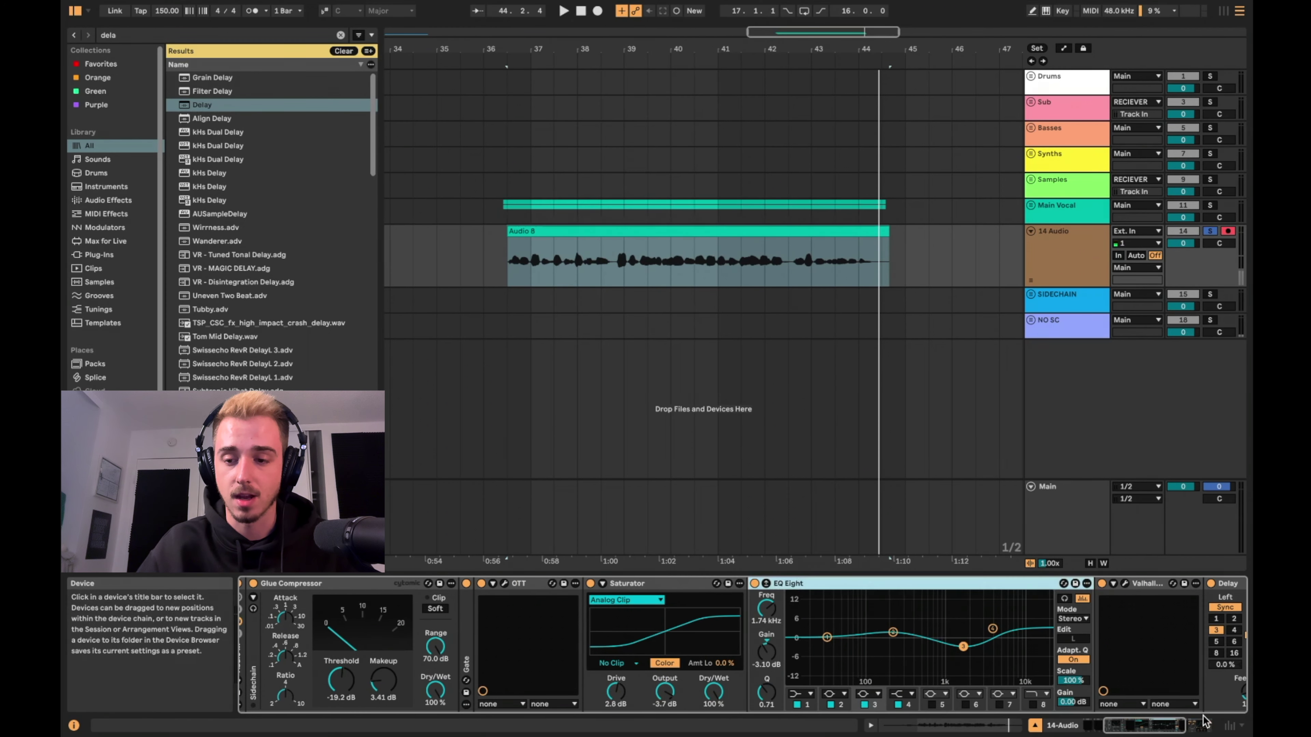
{"action": "scroll", "coordinate": [458, 609], "scroll_direction": "left", "scroll_amount": 5}
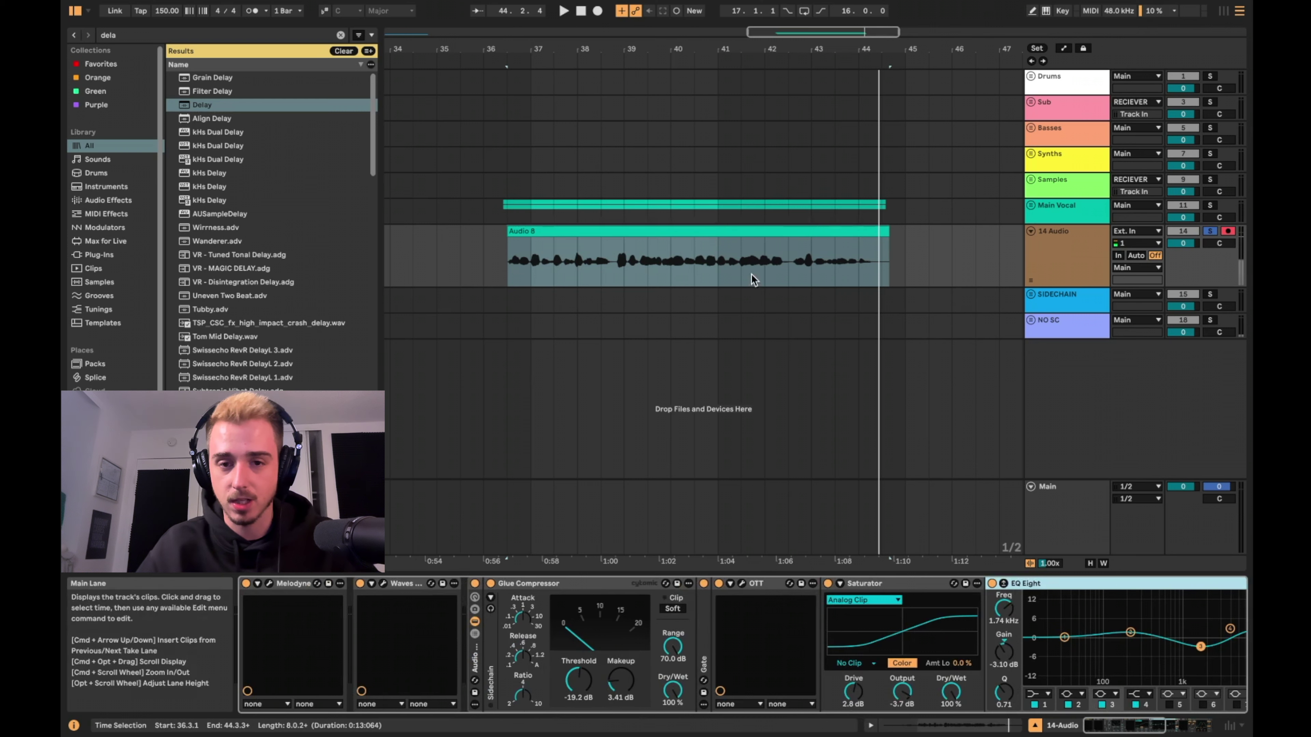
{"action": "left_click", "coordinate": [475, 667]}
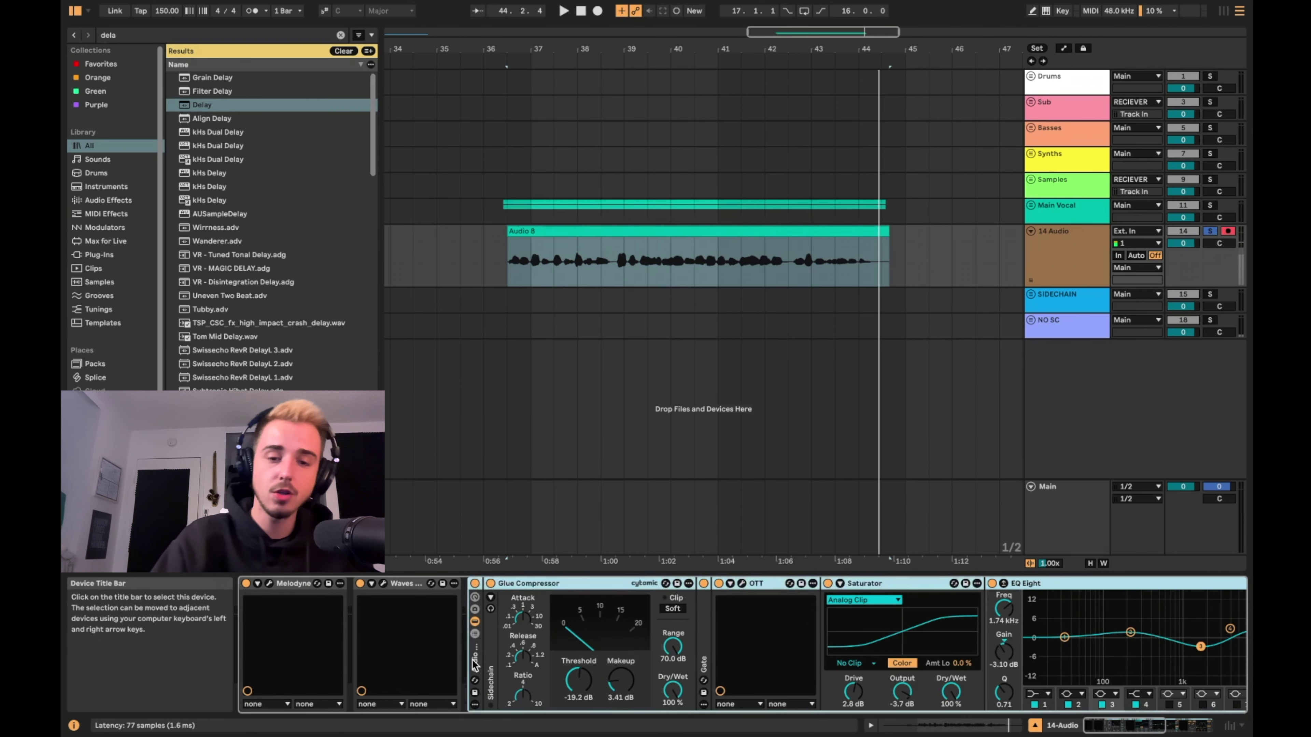
{"action": "key", "text": "Delete"}
Step: Add the favorite preset VOX 1 Knob Rack (Stock Ableton).adg to the 14 Audio track
{"action": "left_click", "coordinate": [98, 63]}
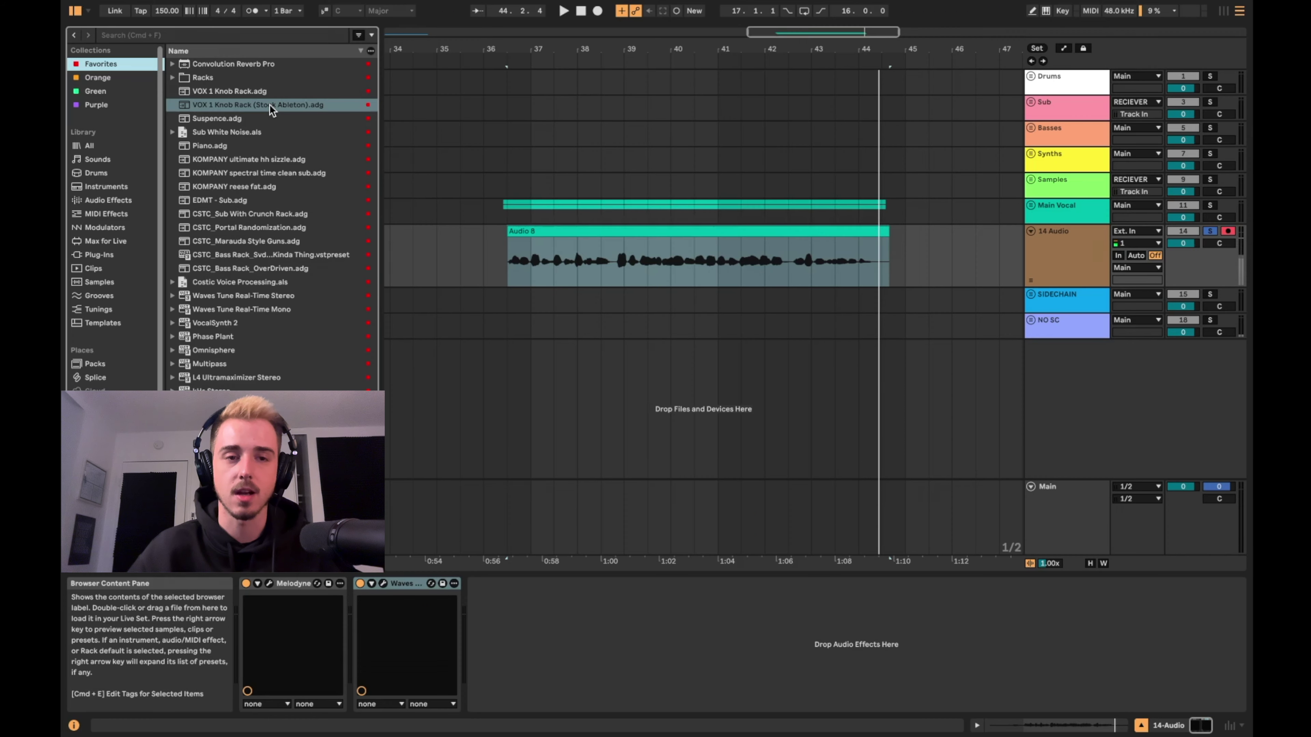
{"action": "left_click_drag", "start_coordinate": [233, 115], "coordinate": [229, 102]}
{"action": "left_click_drag", "start_coordinate": [650, 274], "coordinate": [614, 262]}
{"action": "left_click_drag", "start_coordinate": [411, 98], "coordinate": [641, 84]}
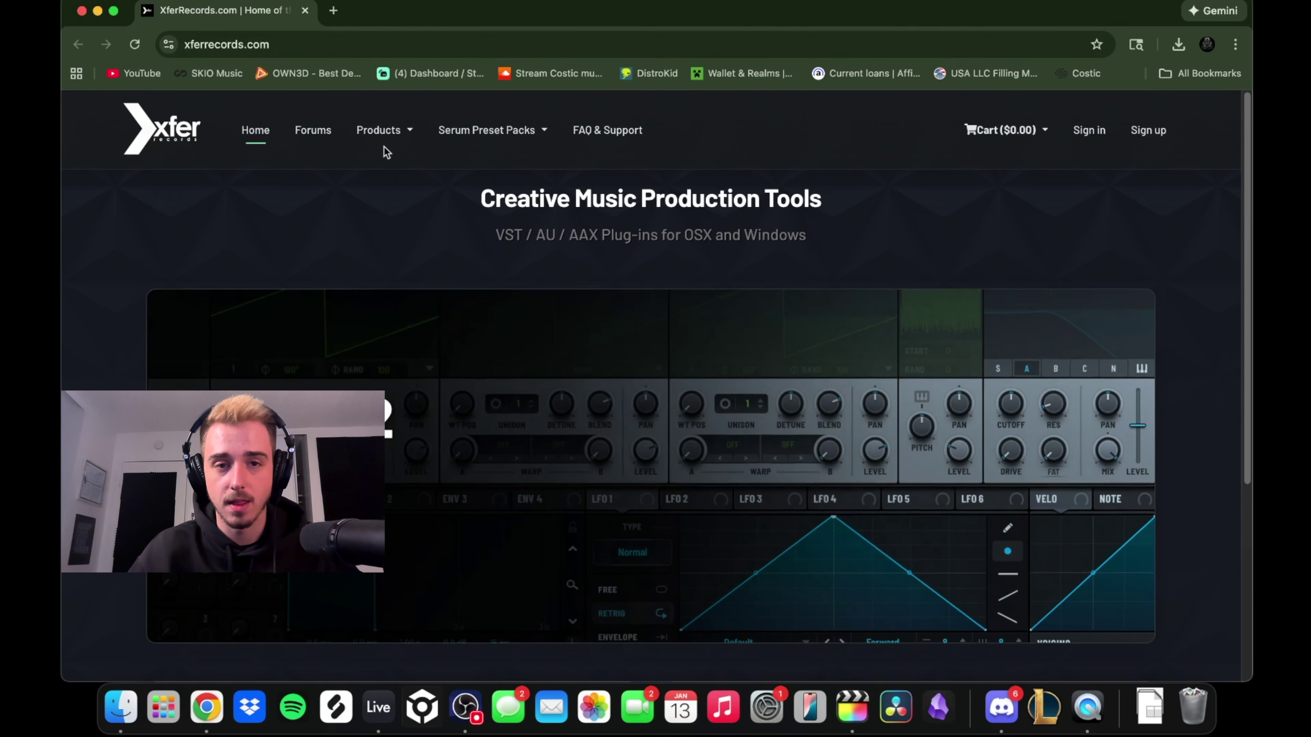
Step: Switch to Chrome, search for "xfer ott" and examine the OTT downloads on the Xfer Freeware page
{"action": "scroll", "coordinate": [312, 219], "scroll_direction": "down", "scroll_amount": 5}
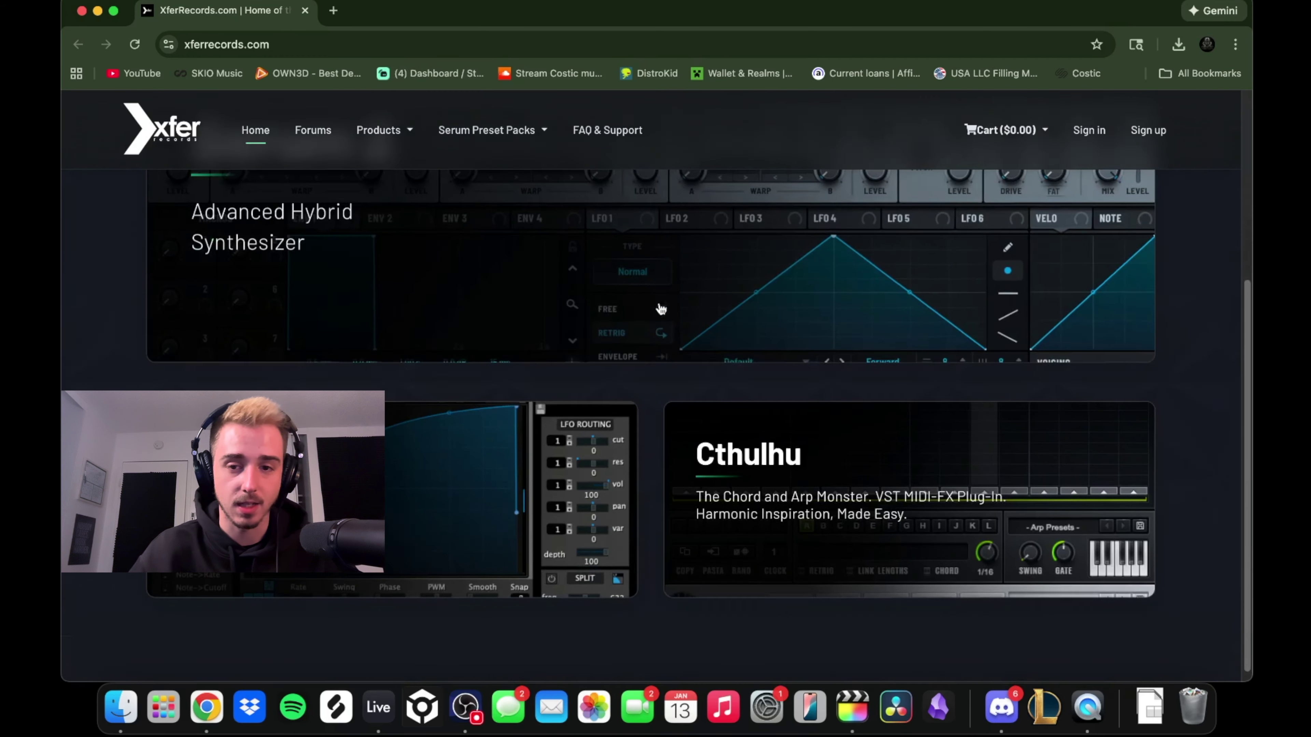
{"action": "scroll", "coordinate": [498, 380], "scroll_direction": "up", "scroll_amount": 5}
{"action": "left_click", "coordinate": [333, 11]}
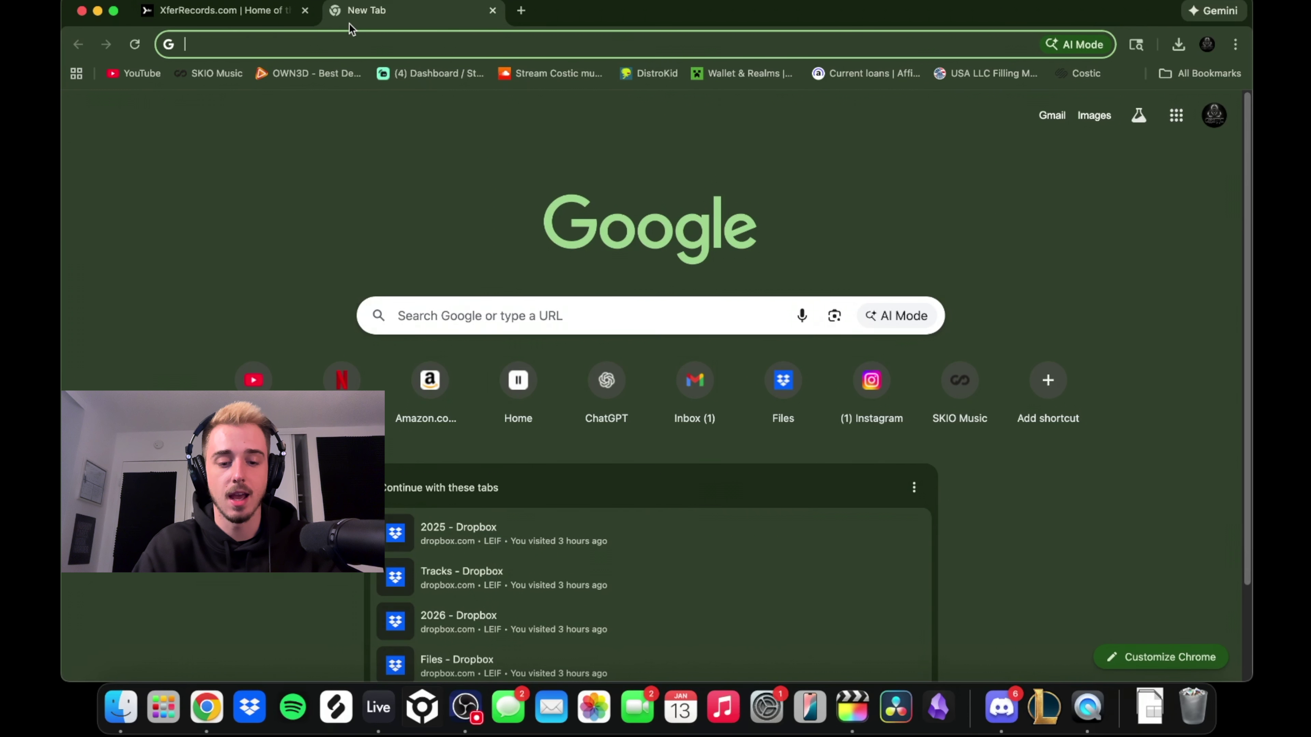
{"action": "type", "text": "xfer ott"}
{"action": "key", "text": "Return"}
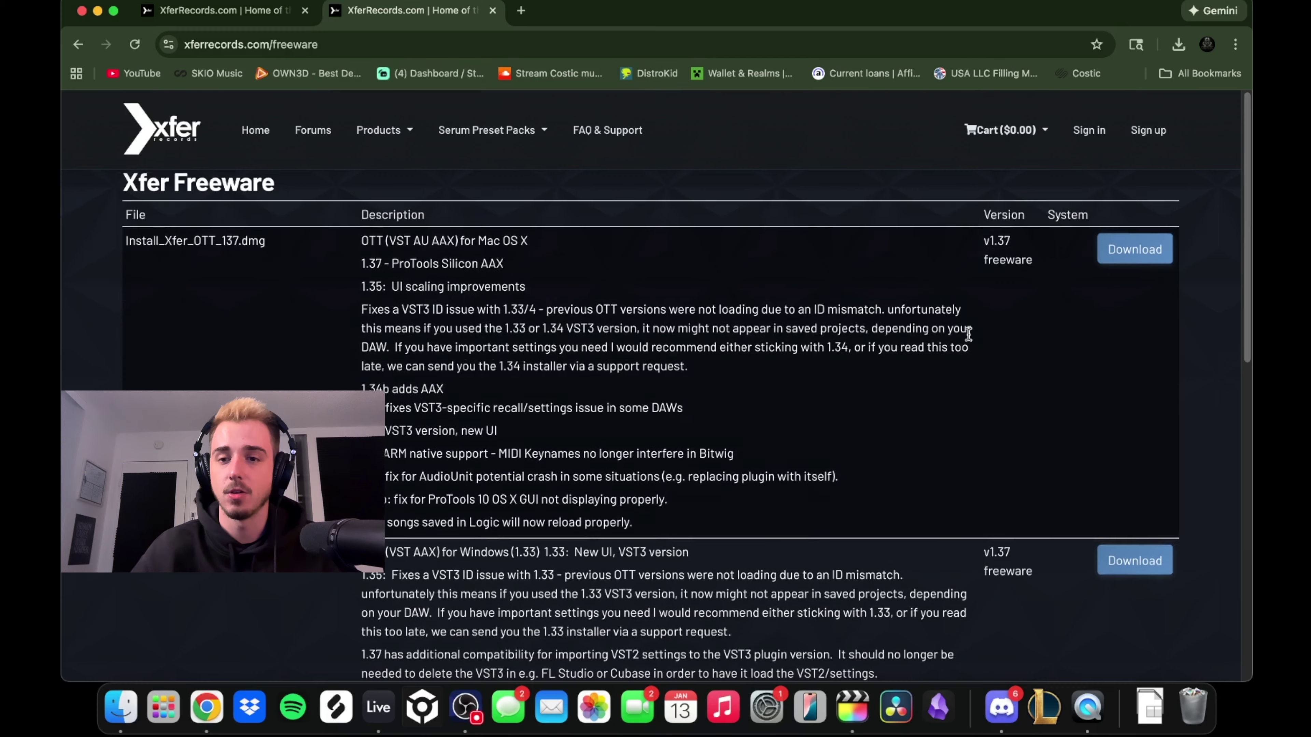
{"action": "scroll", "coordinate": [973, 341], "scroll_direction": "down", "scroll_amount": 2}
{"action": "left_click", "coordinate": [1133, 212]}
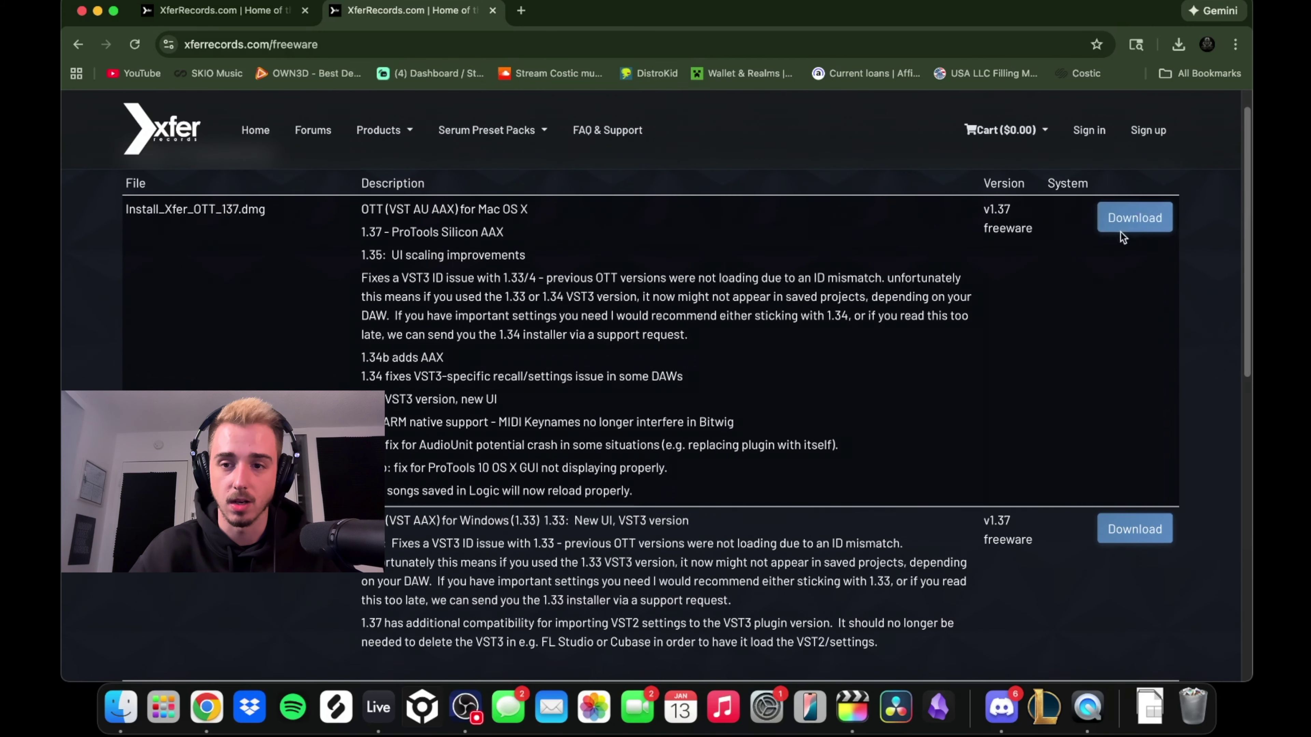
{"action": "scroll", "coordinate": [1033, 217], "scroll_direction": "up", "scroll_amount": 2}
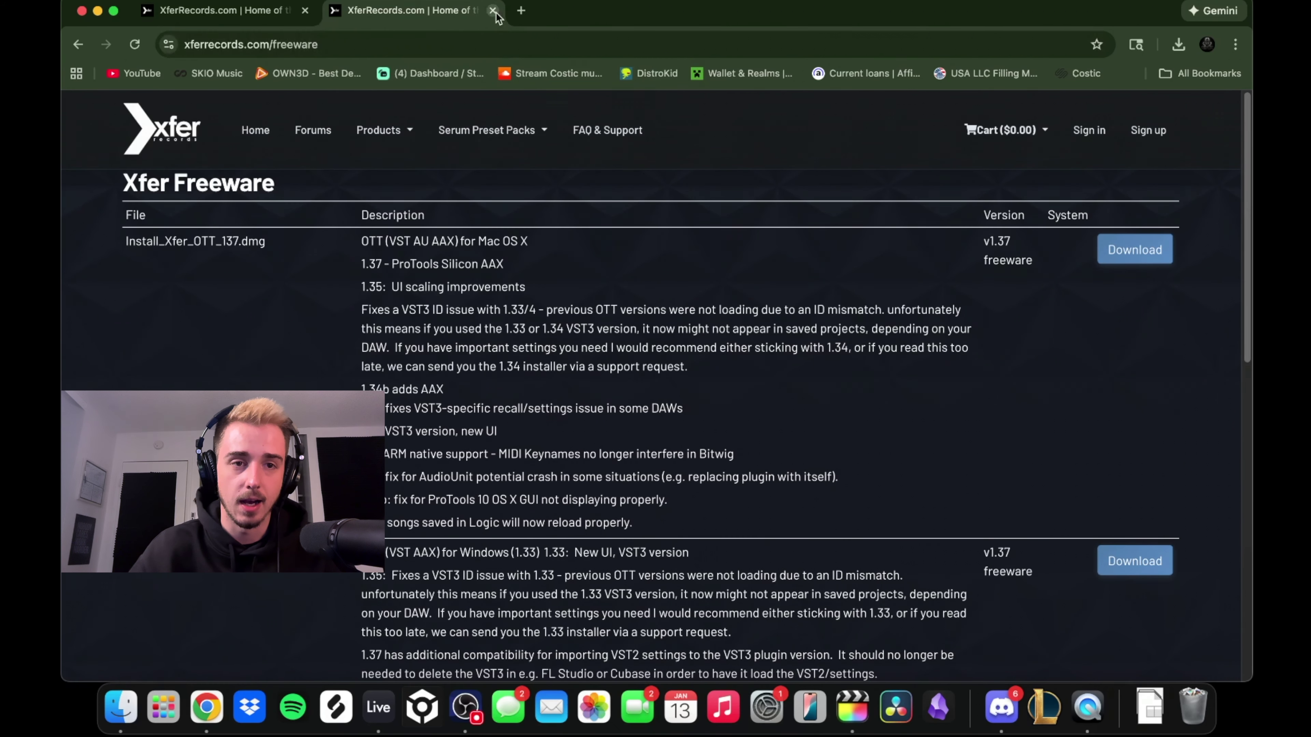
Step: Switch back to Ableton Live, select the VOX 1 Knob Rack and close the OTT plug-in window
{"action": "left_click", "coordinate": [372, 711]}
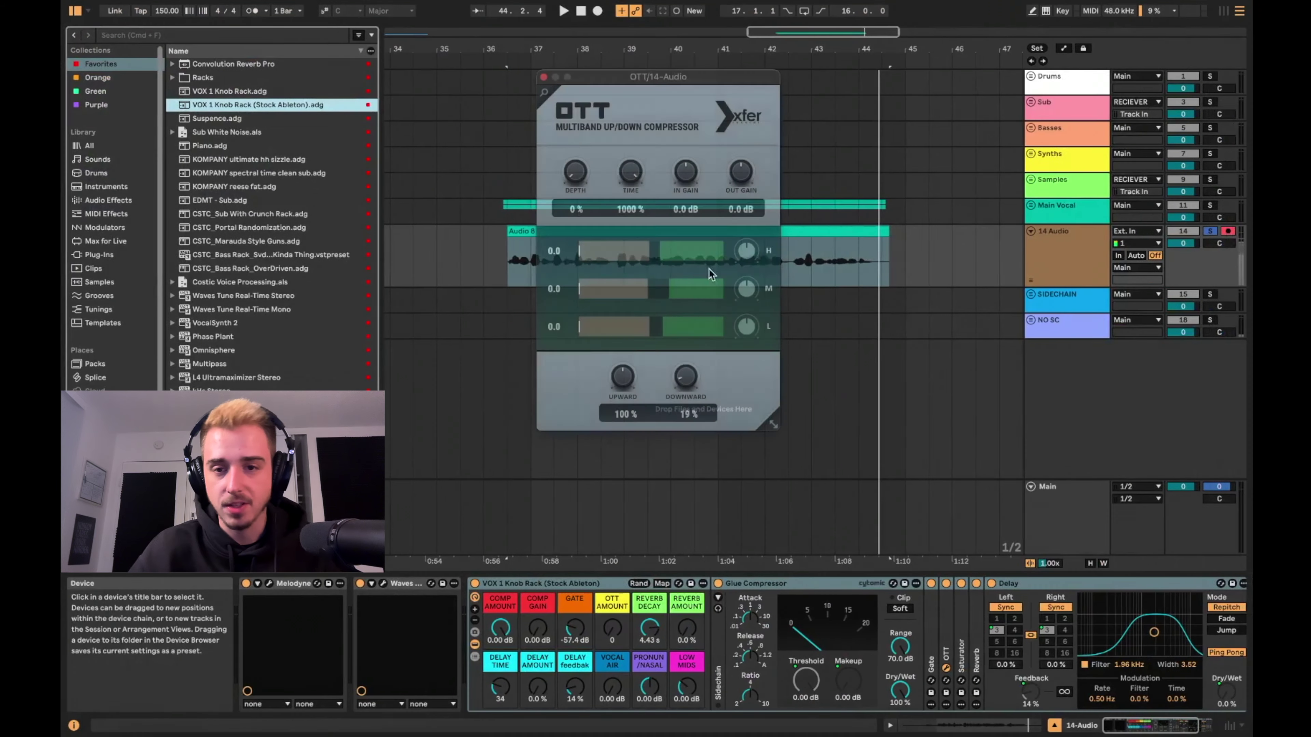
{"action": "left_click_drag", "start_coordinate": [607, 71], "coordinate": [573, 63]}
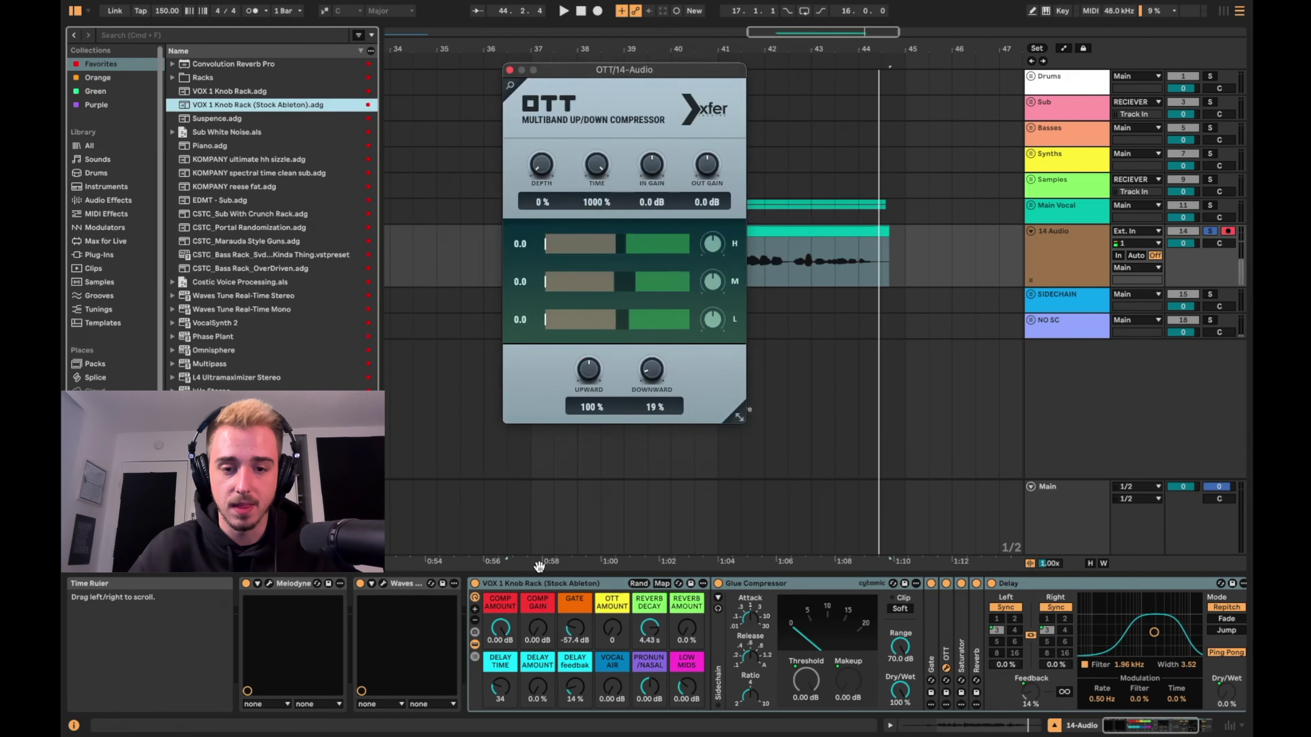
{"action": "left_click", "coordinate": [527, 586]}
{"action": "left_click_drag", "start_coordinate": [1155, 729], "coordinate": [1173, 728]}
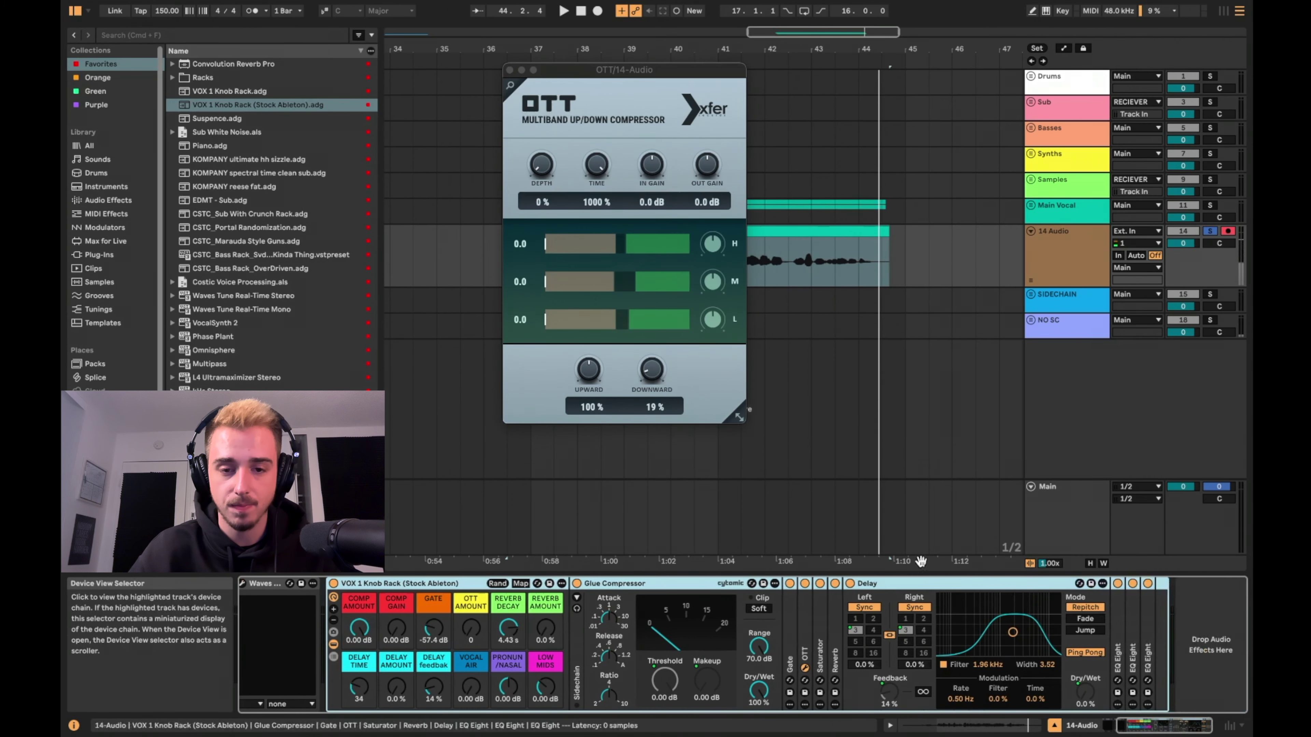
{"action": "left_click_drag", "start_coordinate": [553, 76], "coordinate": [552, 76]}
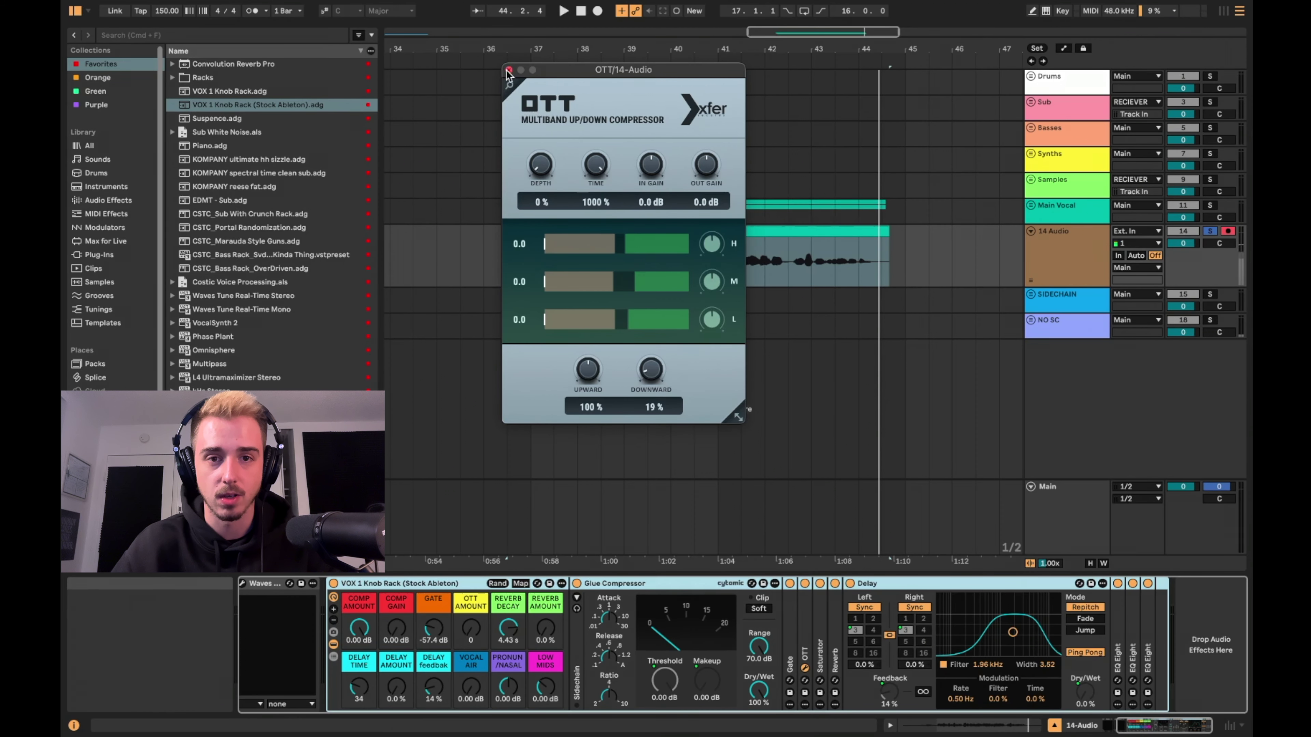
{"action": "left_click", "coordinate": [508, 70]}
Step: Play the vocal clip while bypassing and re-enabling the VOX 1 Knob Rack to compare the sound
{"action": "left_click", "coordinate": [573, 232]}
{"action": "key", "text": "space"}
{"action": "left_click", "coordinate": [333, 585]}
{"action": "left_click", "coordinate": [333, 584]}
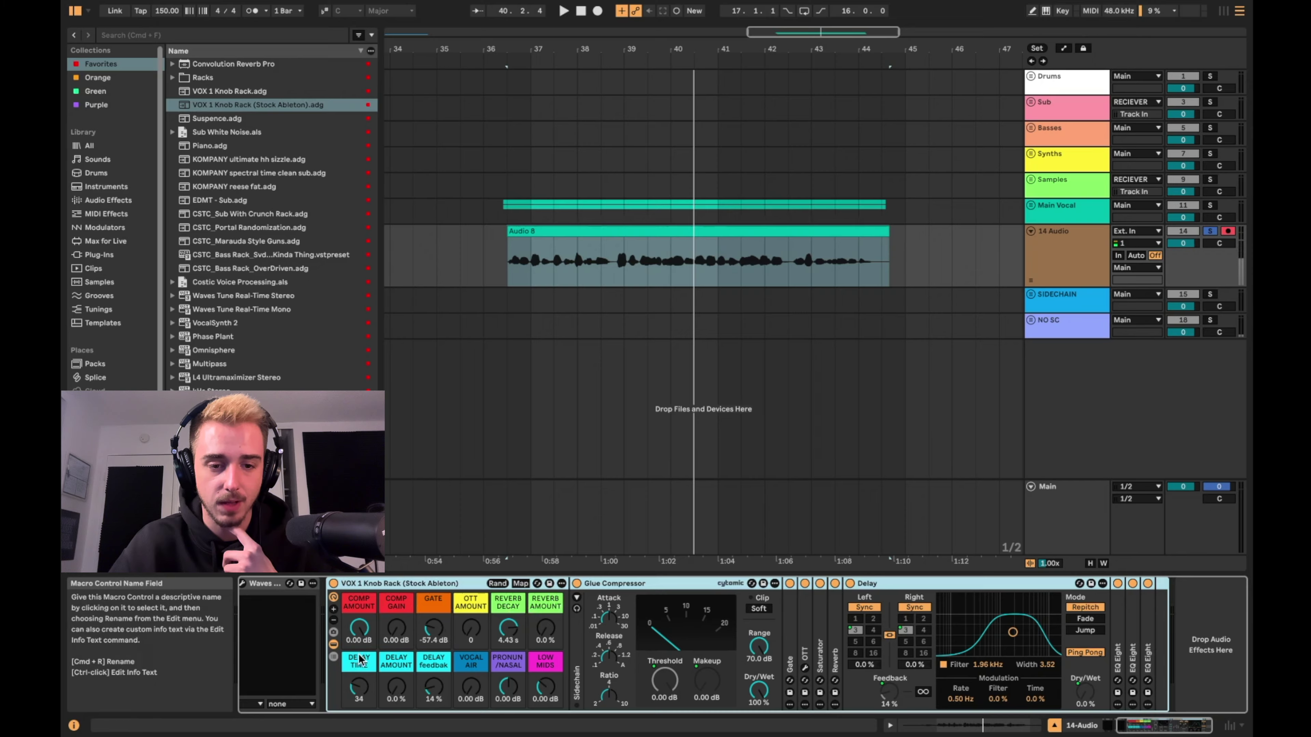
Step: Examine the rack's compressor and delay devices alongside their macros, and set the DELAY TIME macro to 32
{"action": "left_click", "coordinate": [359, 608]}
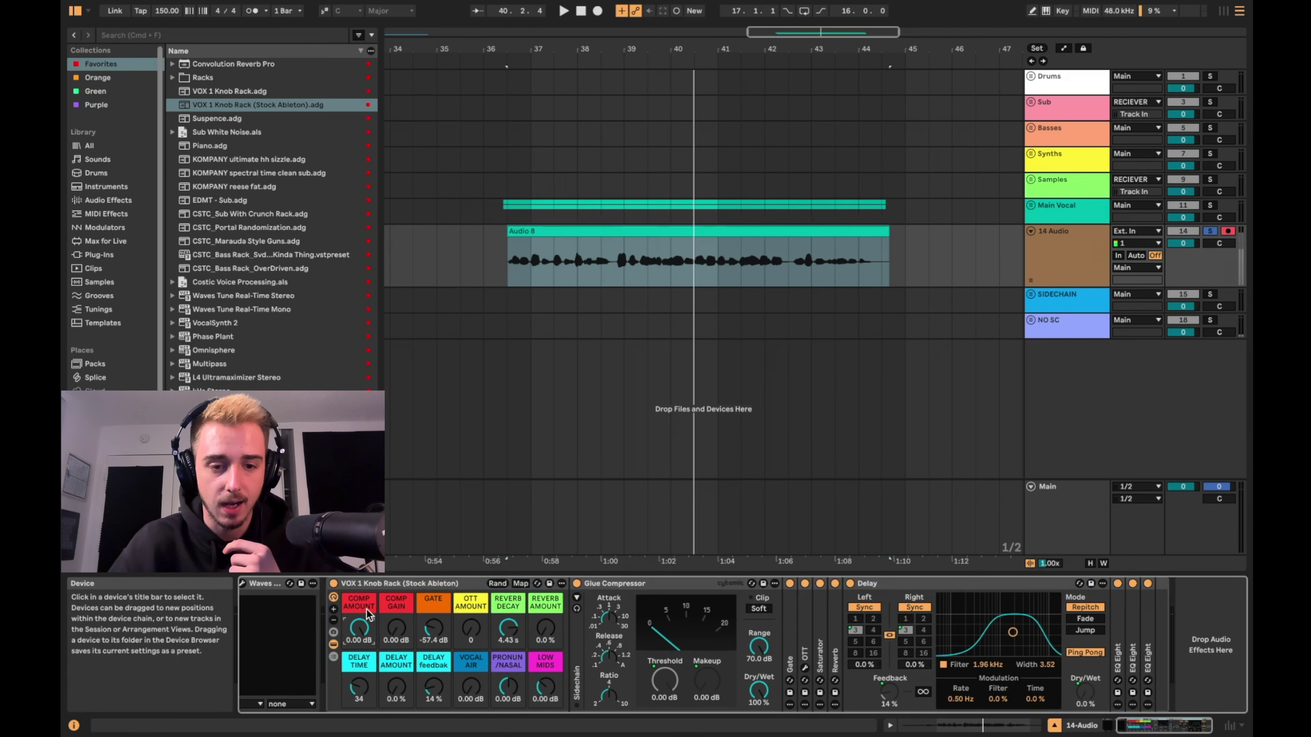
{"action": "left_click", "coordinate": [657, 587]}
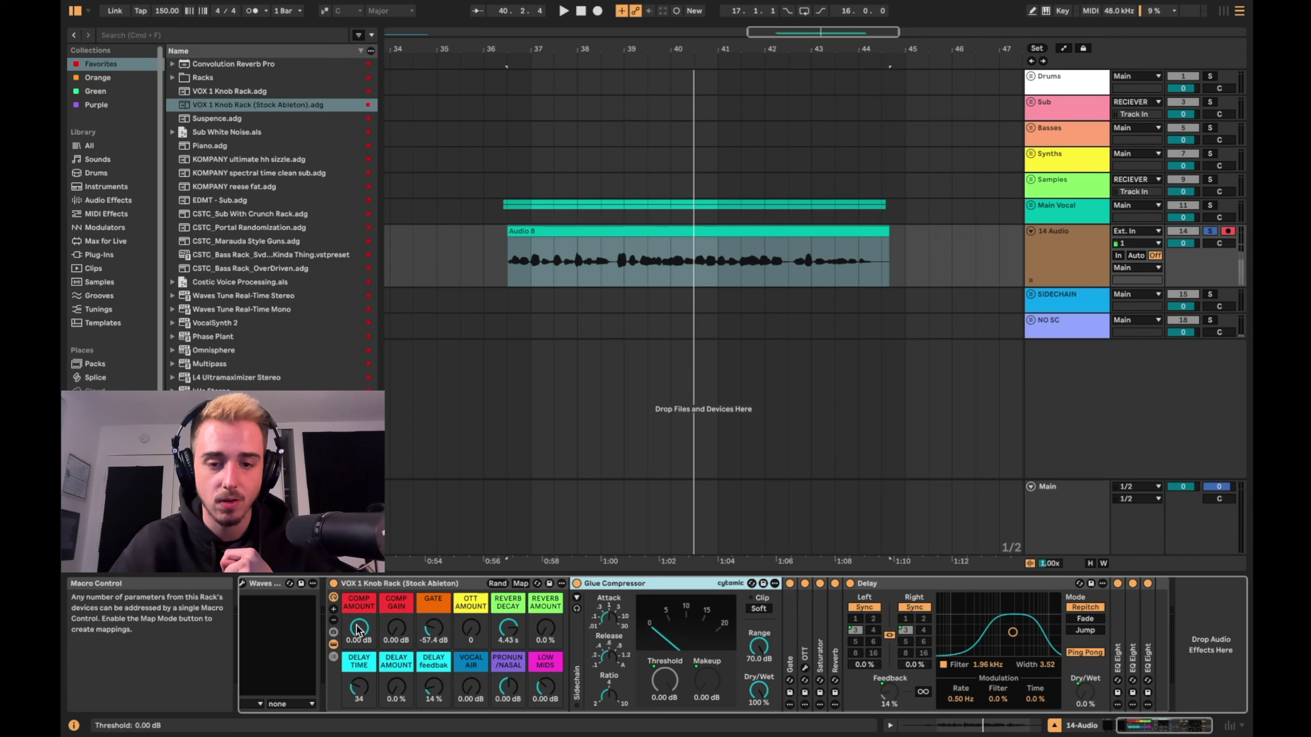
{"action": "left_click", "coordinate": [408, 586]}
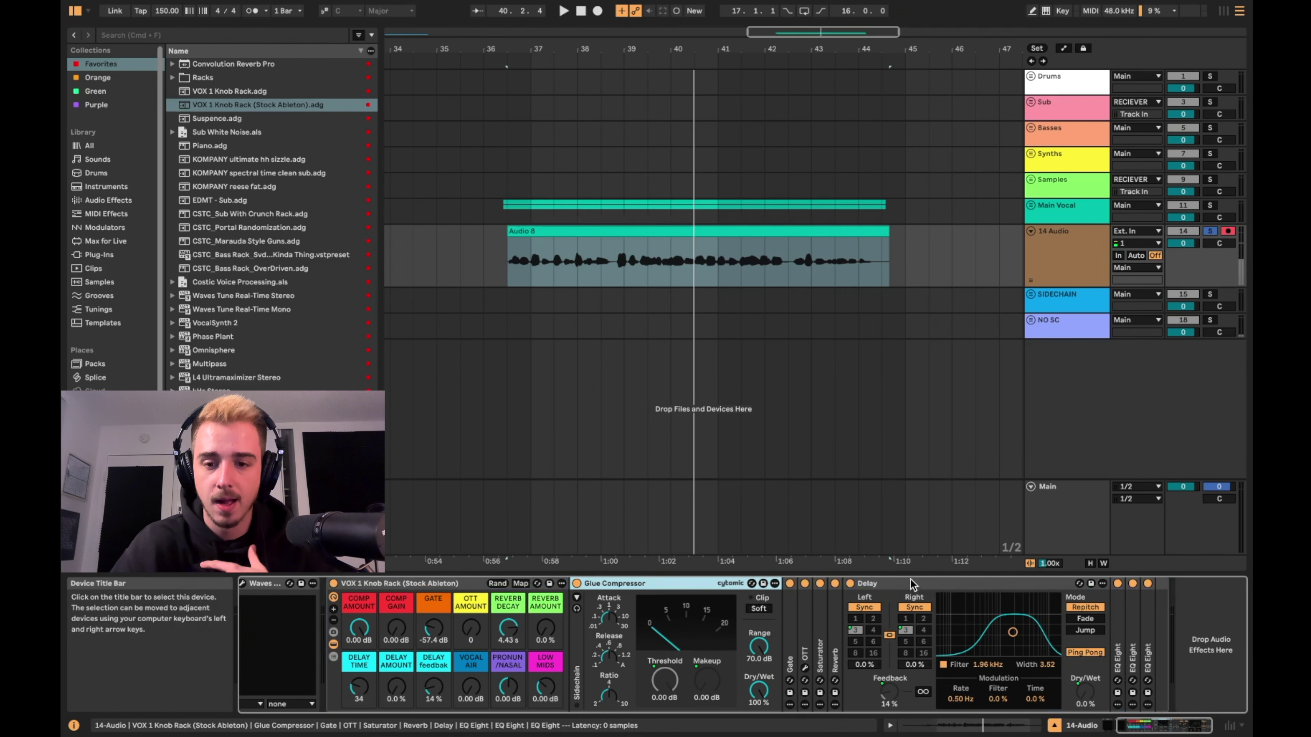
{"action": "left_click", "coordinate": [944, 655]}
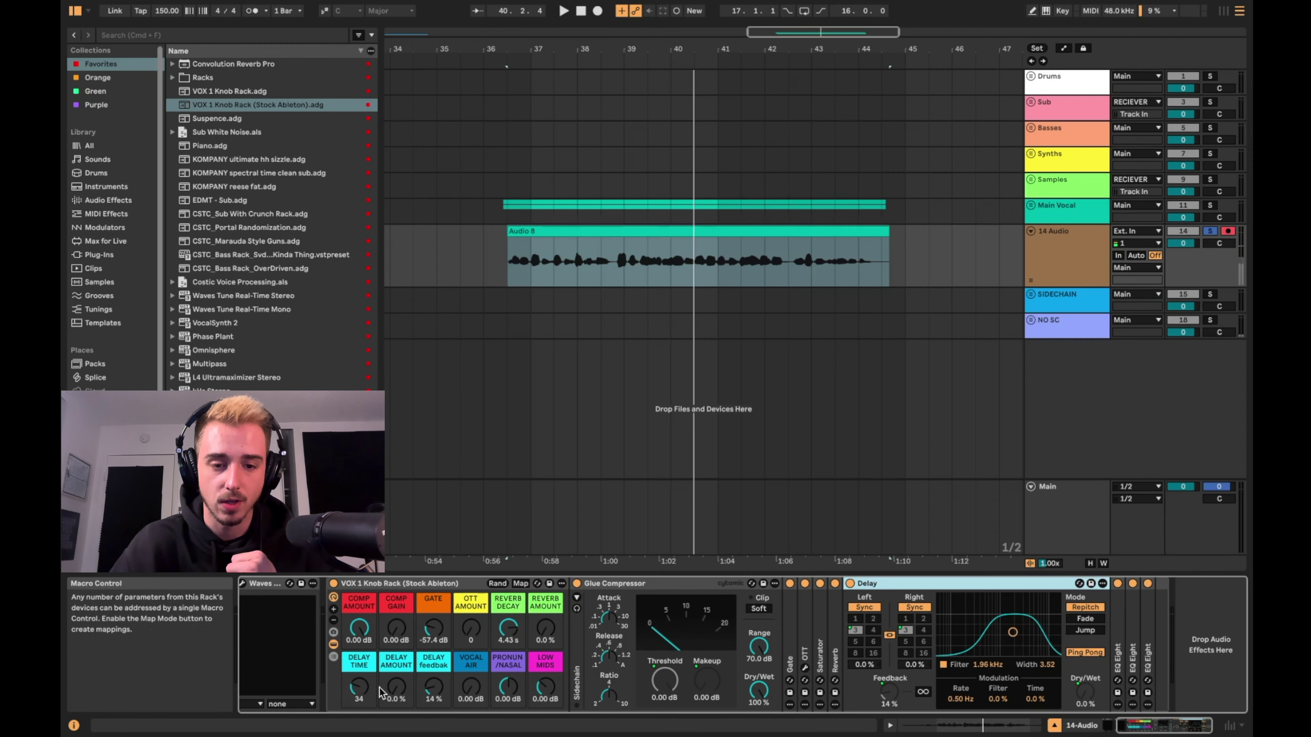
{"action": "left_click_drag", "start_coordinate": [358, 695], "coordinate": [358, 685]}
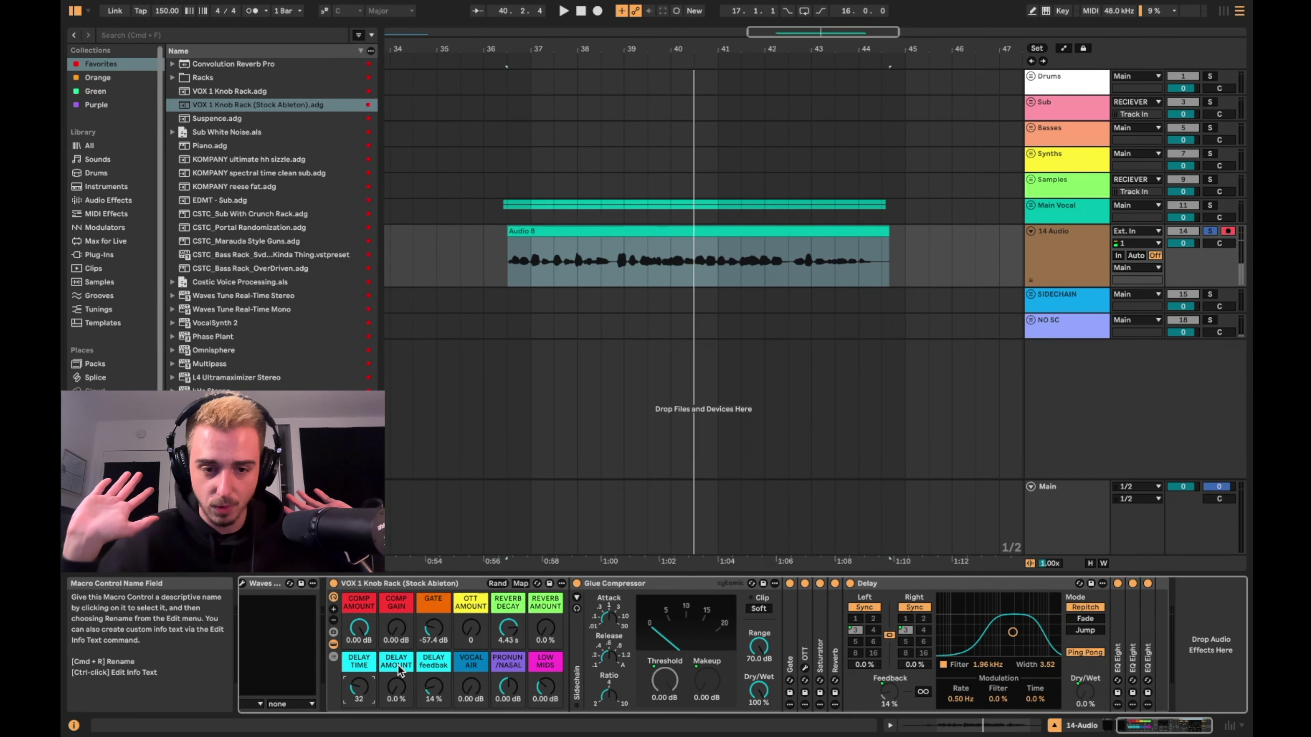
{"action": "left_click", "coordinate": [386, 587]}
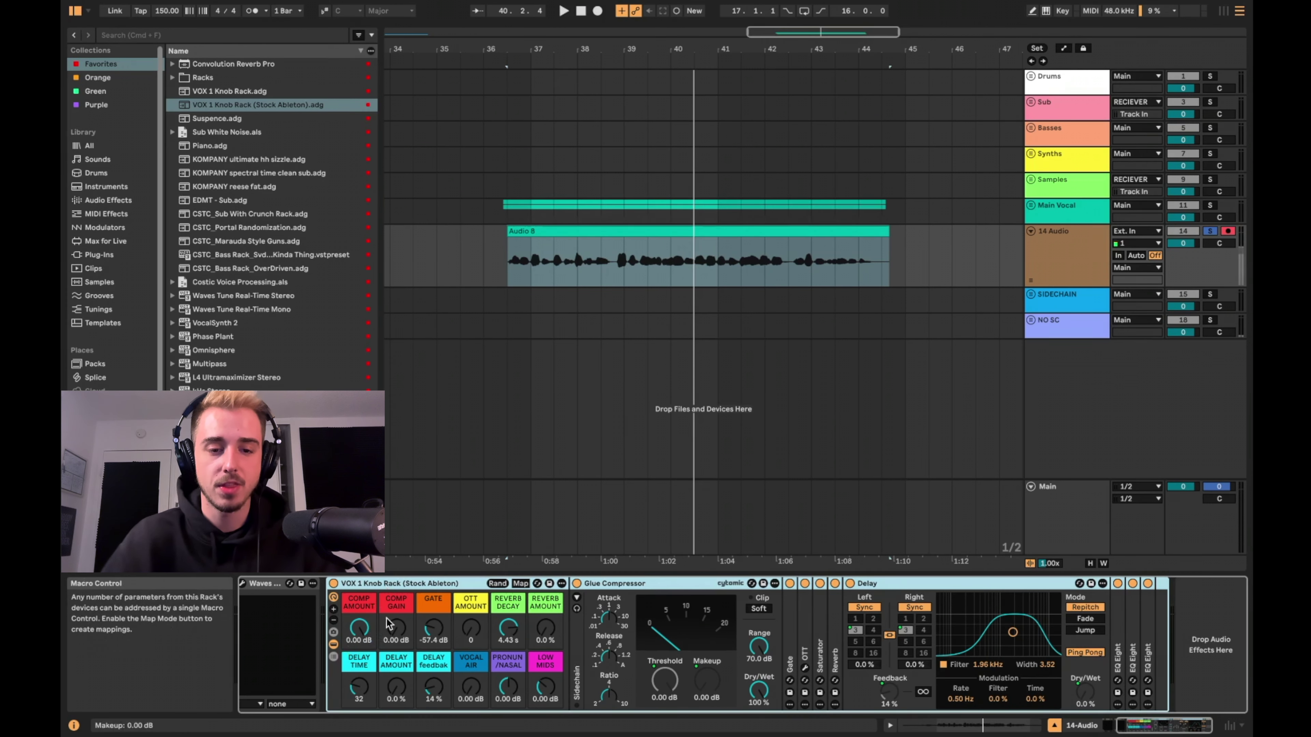
Step: Set the rack's COMP AMOUNT macro to -13.5 dB and start playing the vocal
{"action": "left_click_drag", "start_coordinate": [356, 639], "coordinate": [357, 630]}
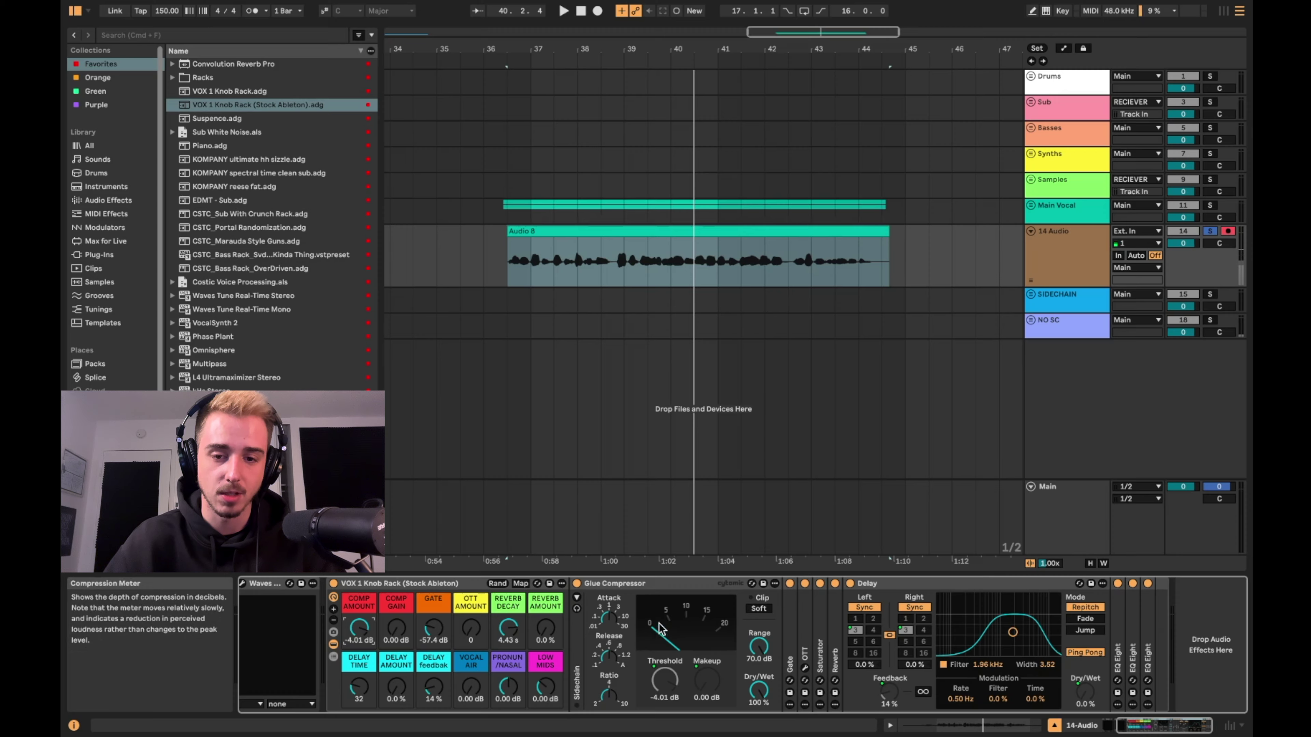
{"action": "left_click_drag", "start_coordinate": [359, 628], "coordinate": [359, 652]}
{"action": "key", "text": "space"}
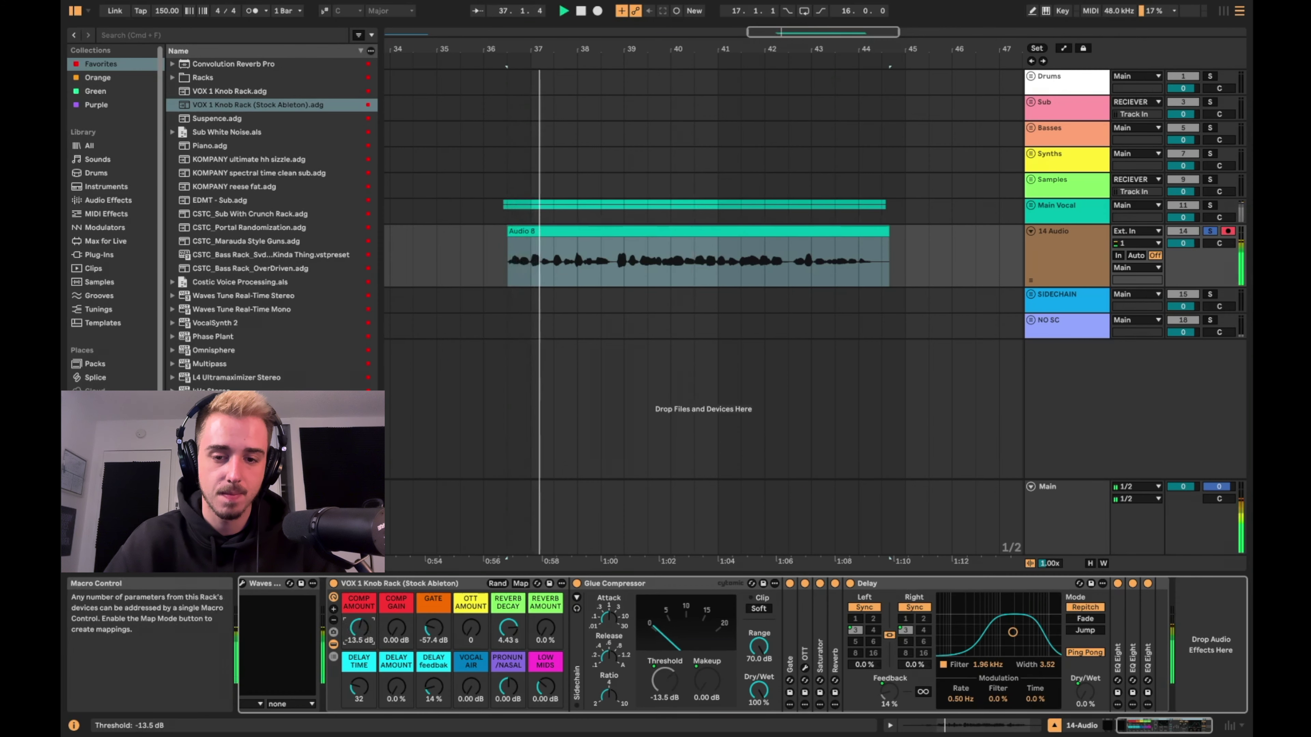
Step: Set the rack's COMP AMOUNT macro to -18.6 dB and its COMP GAIN macro to 3.02 dB while playing the vocal
{"action": "left_click_drag", "start_coordinate": [359, 628], "coordinate": [364, 630]}
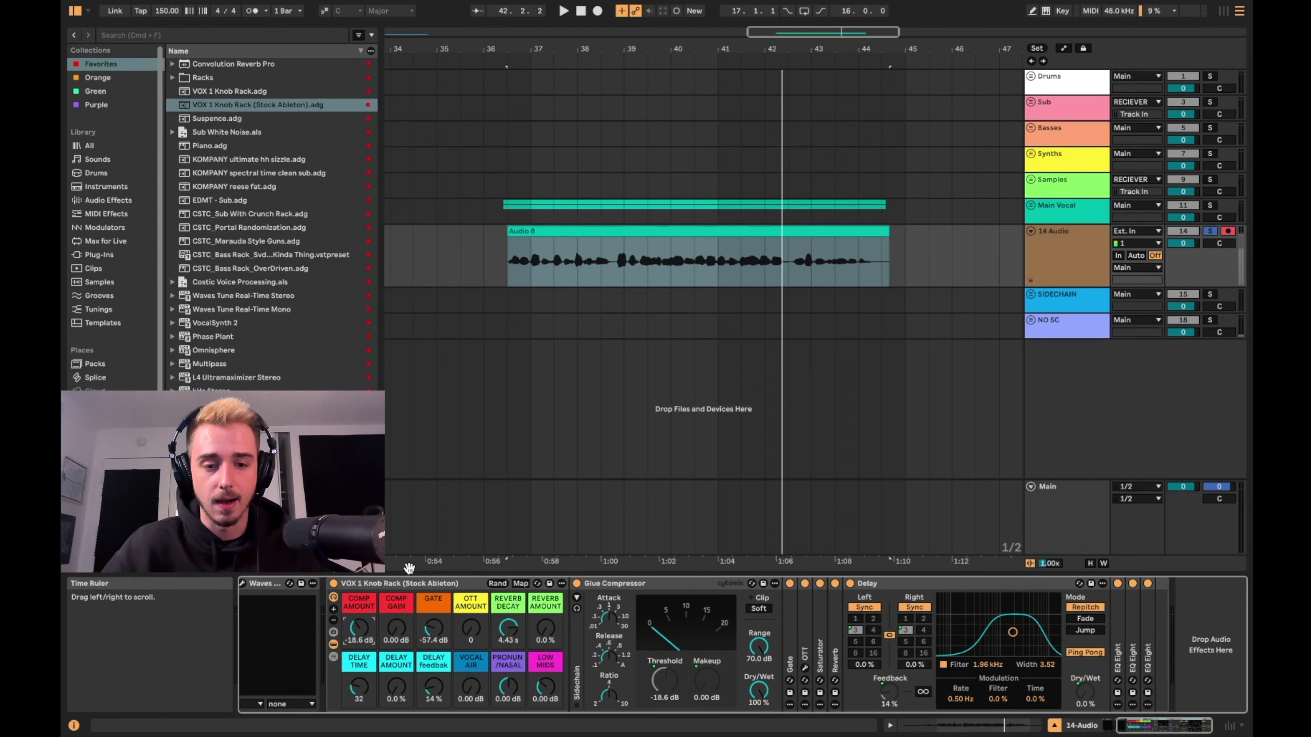
{"action": "left_click", "coordinate": [335, 613]}
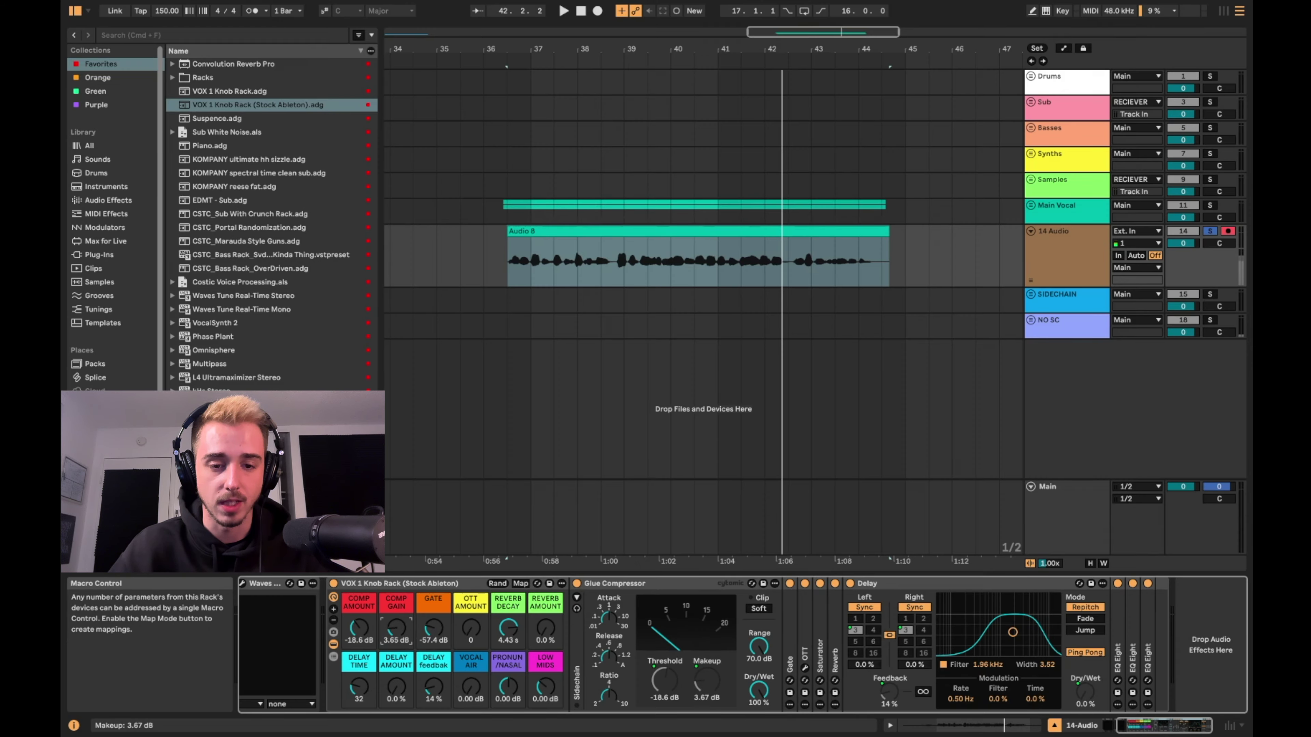
{"action": "key", "text": "space"}
{"action": "left_click_drag", "start_coordinate": [396, 638], "coordinate": [404, 638]}
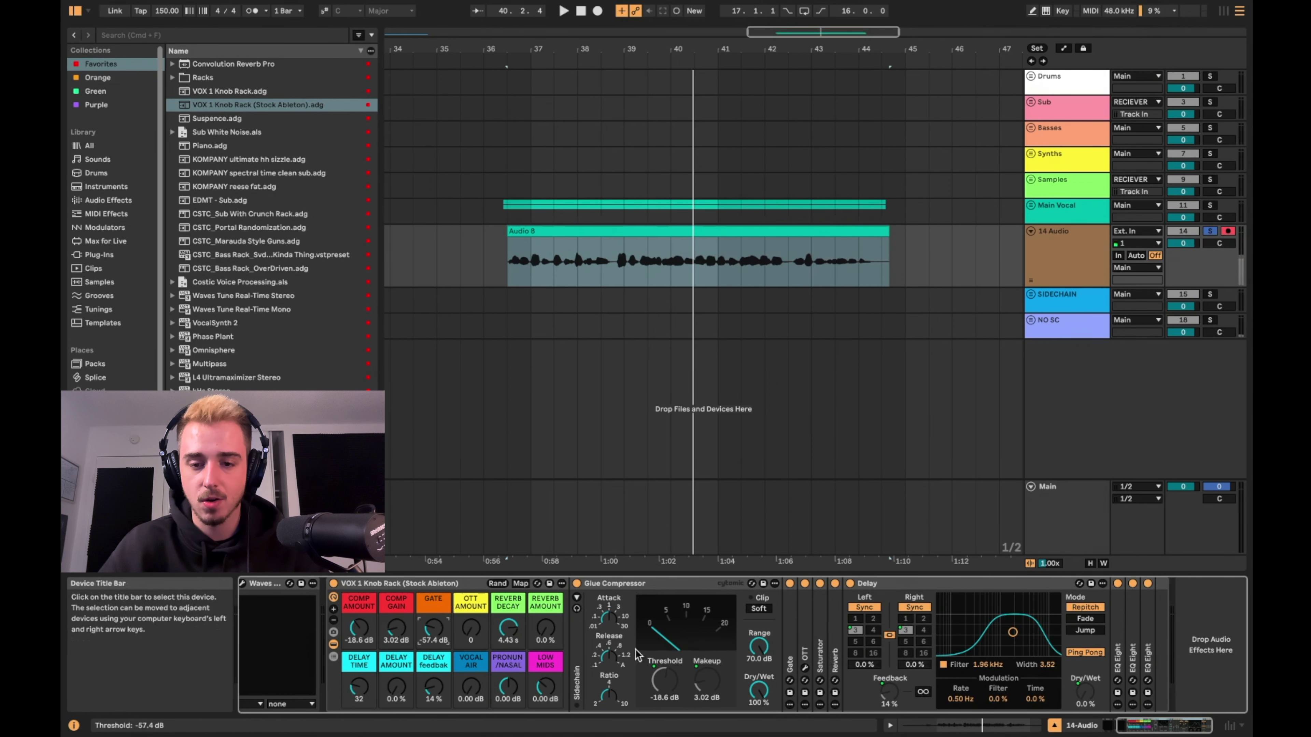
Step: Expand the rack's Gate device to examine its settings alongside the end of the vocal clip
{"action": "double_click", "coordinate": [790, 648]}
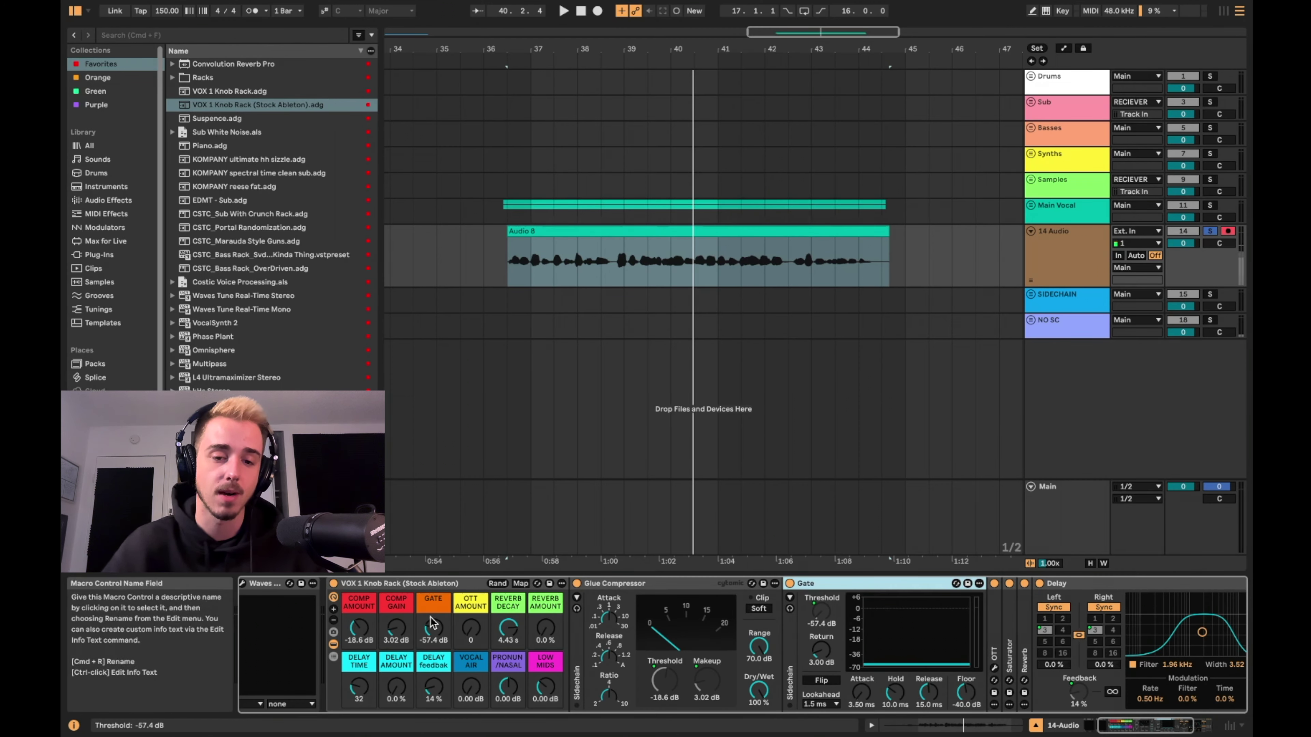
{"action": "double_click", "coordinate": [829, 581]}
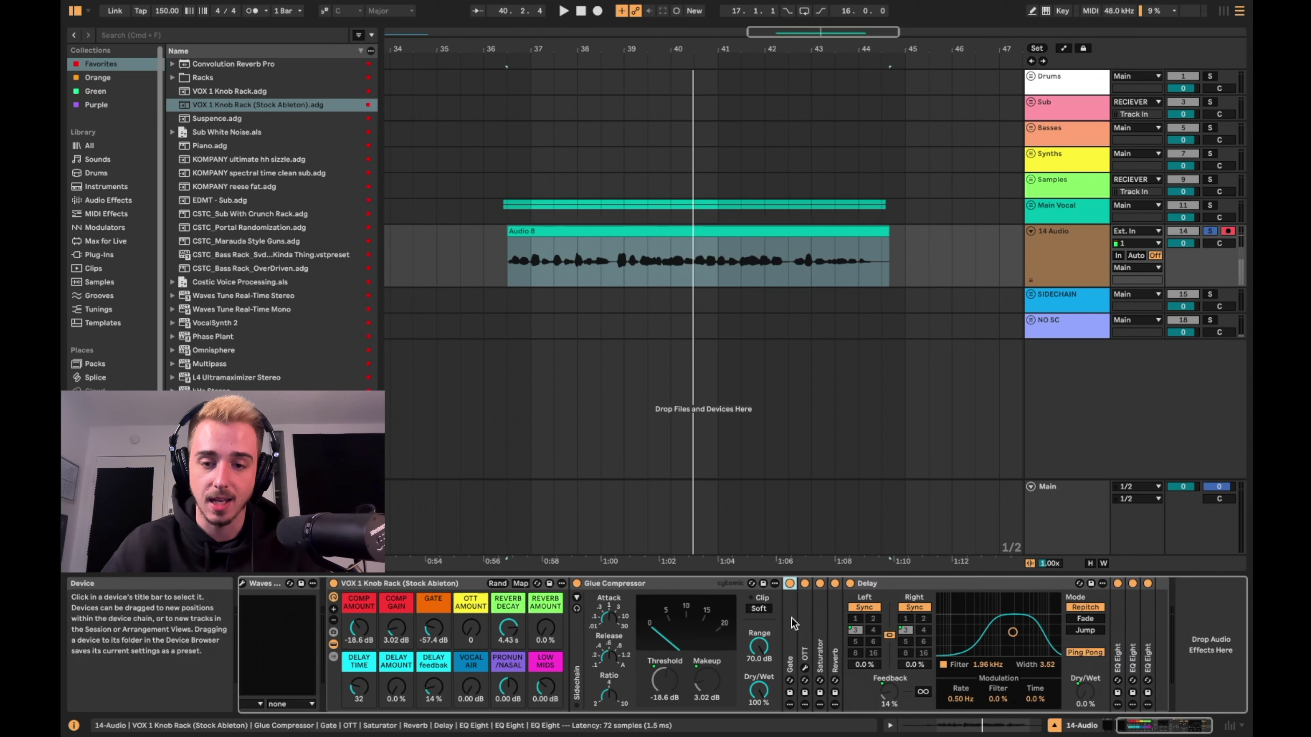
{"action": "double_click", "coordinate": [792, 620]}
{"action": "mouse_move", "coordinate": [900, 246]}
{"action": "left_mouse_down"}
{"action": "mouse_move", "coordinate": [972, 253]}
{"action": "mouse_move", "coordinate": [911, 256]}
{"action": "left_mouse_up"}
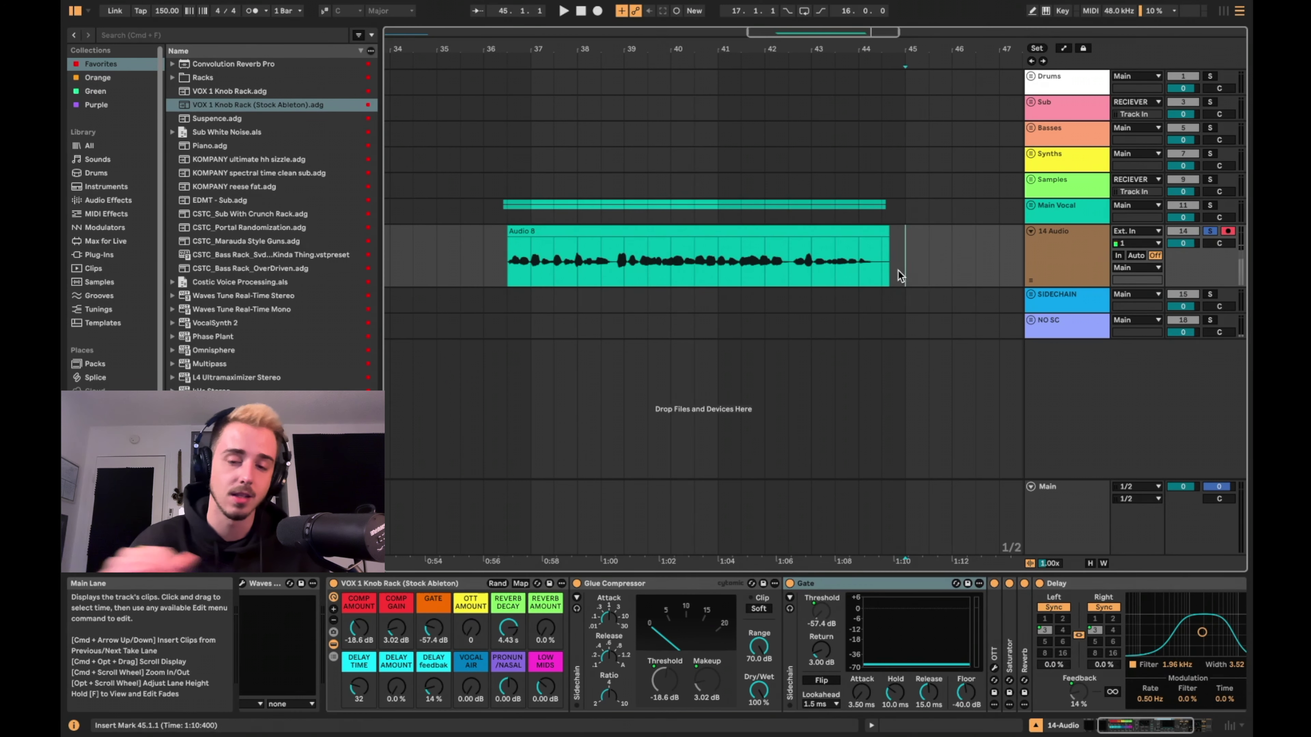
{"action": "left_click", "coordinate": [814, 587]}
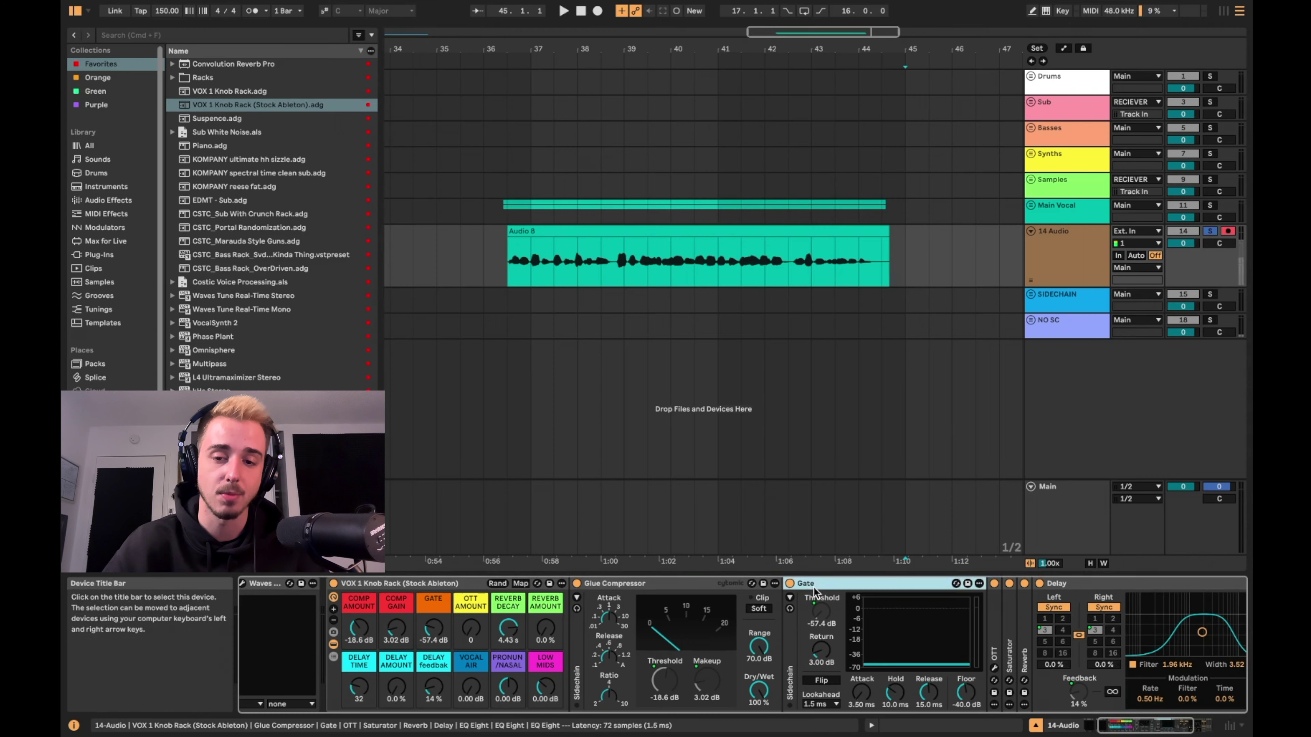
Step: Try the GATE macro at -47.4 dB, undo that change and collapse the Gate device again
{"action": "left_click", "coordinate": [434, 628]}
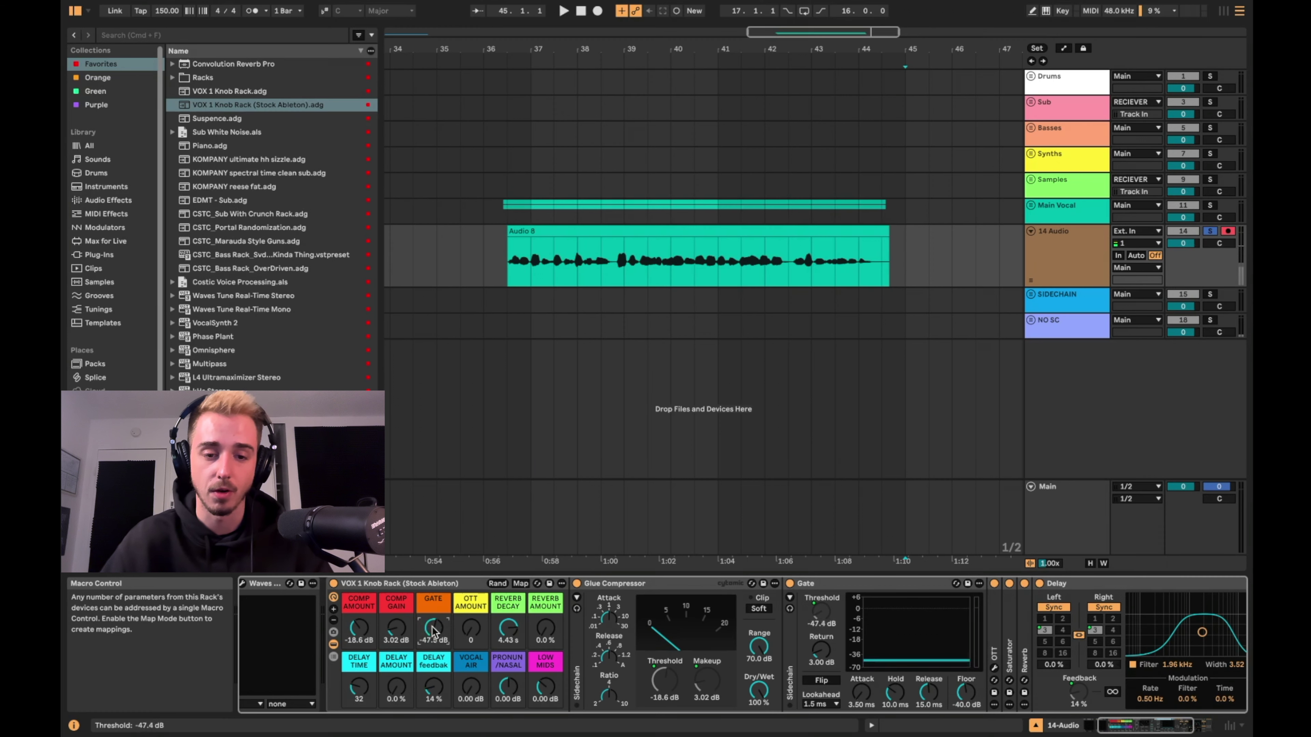
{"action": "key", "text": "super+z"}
{"action": "double_click", "coordinate": [827, 585]}
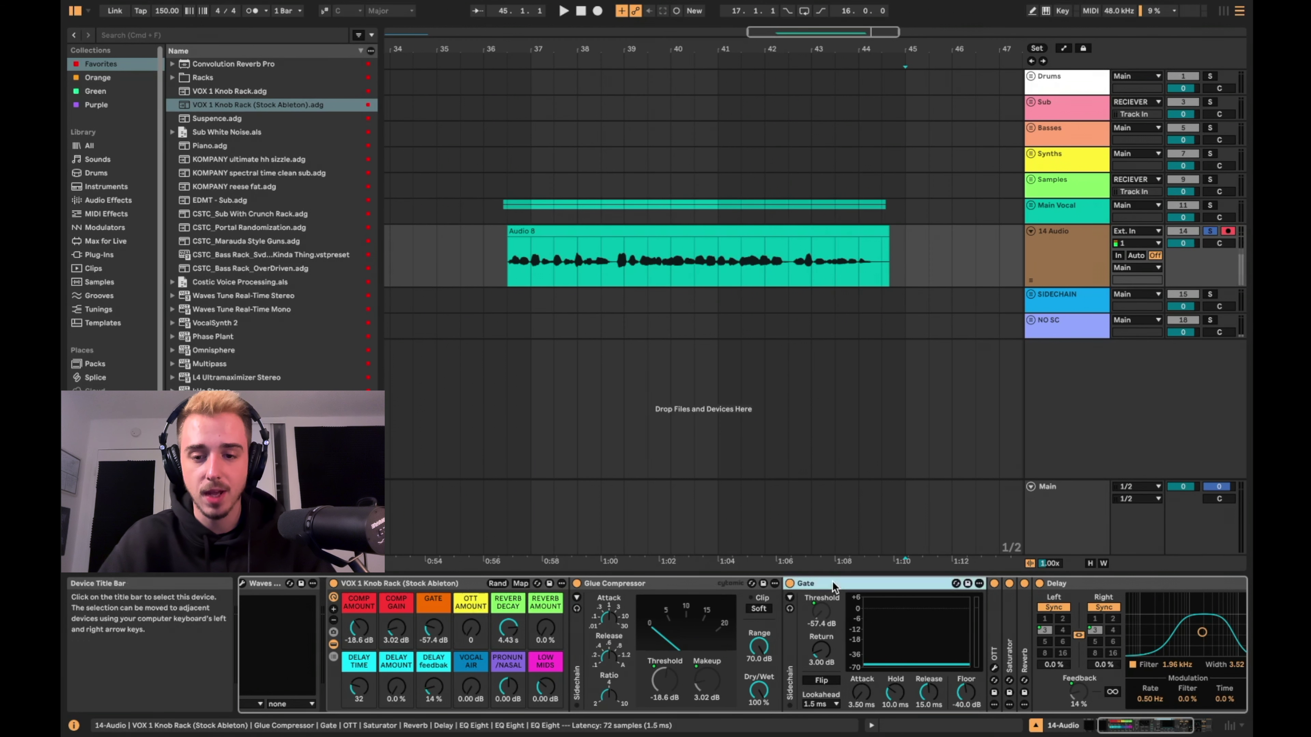
{"action": "left_click", "coordinate": [450, 585]}
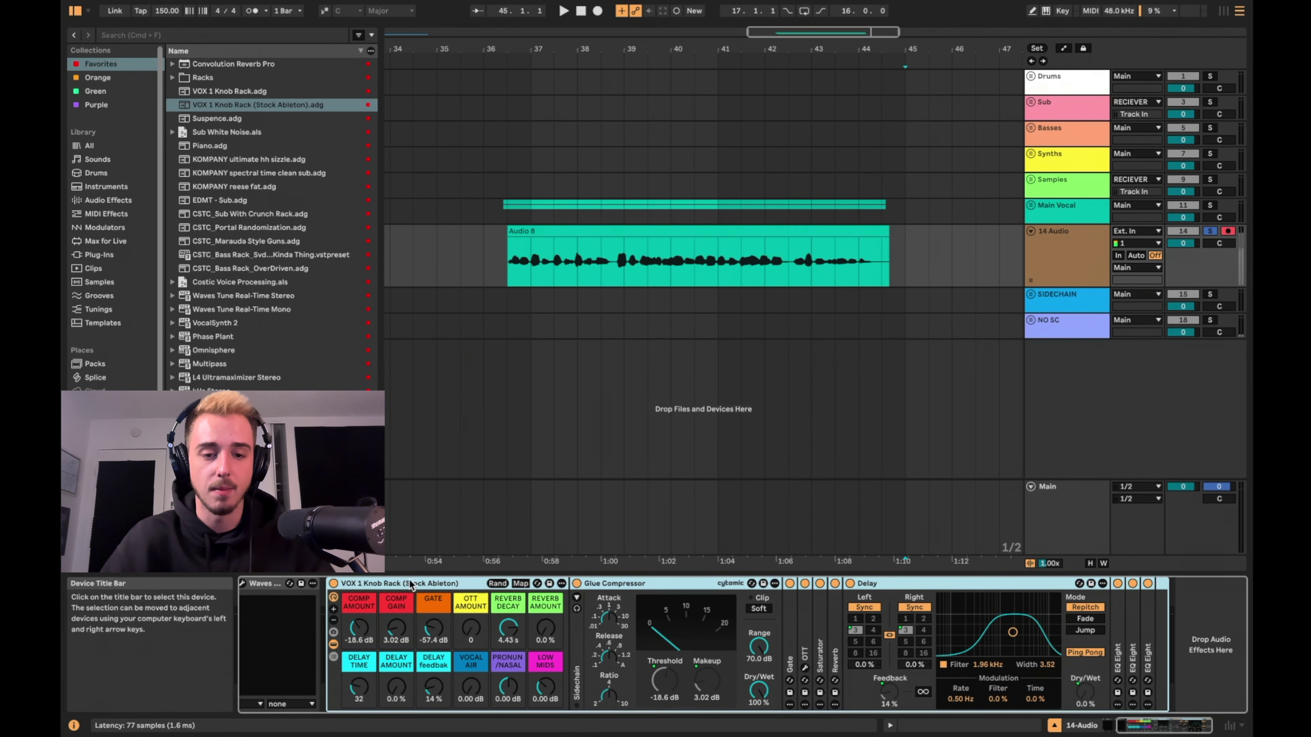
{"action": "key", "text": "super+z"}
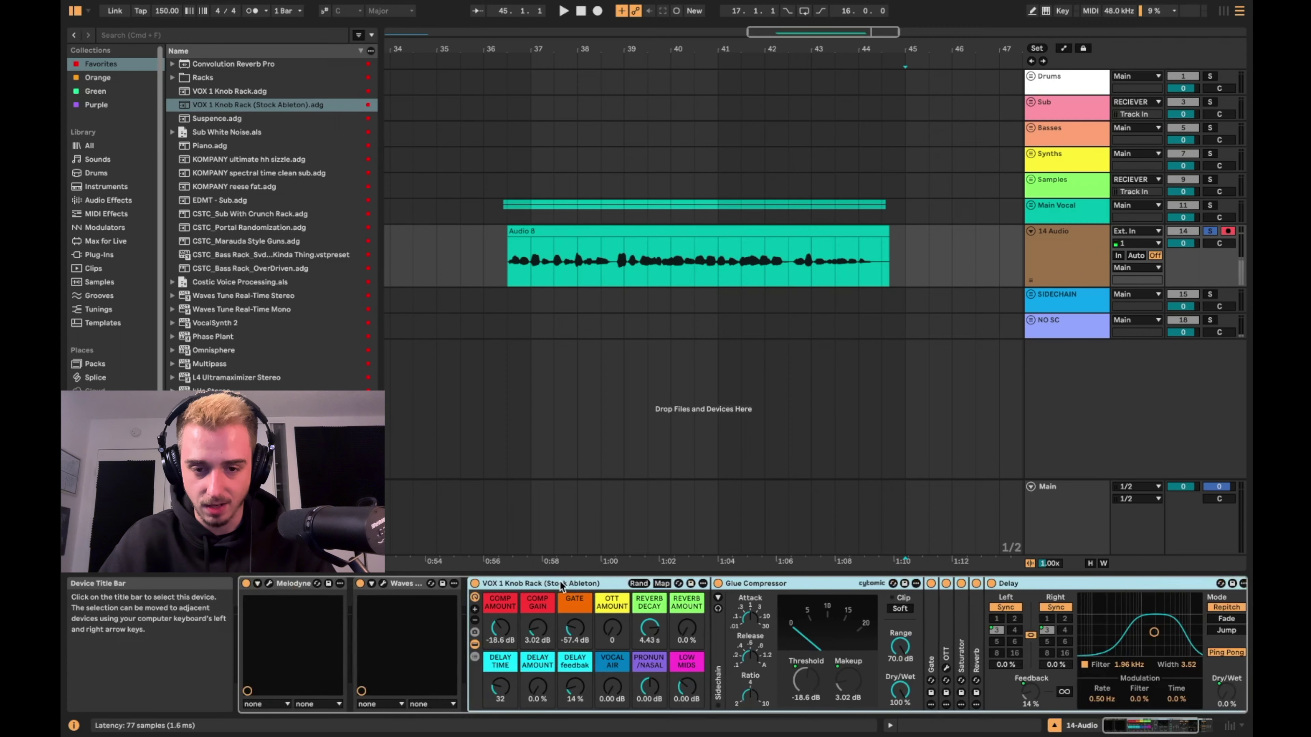
Step: Play the vocal clip and set the rack's OTT AMOUNT macro to 23
{"action": "left_click", "coordinate": [614, 641]}
{"action": "left_click", "coordinate": [542, 231]}
{"action": "key", "text": "space"}
{"action": "left_click_drag", "start_coordinate": [613, 636], "coordinate": [613, 608]}
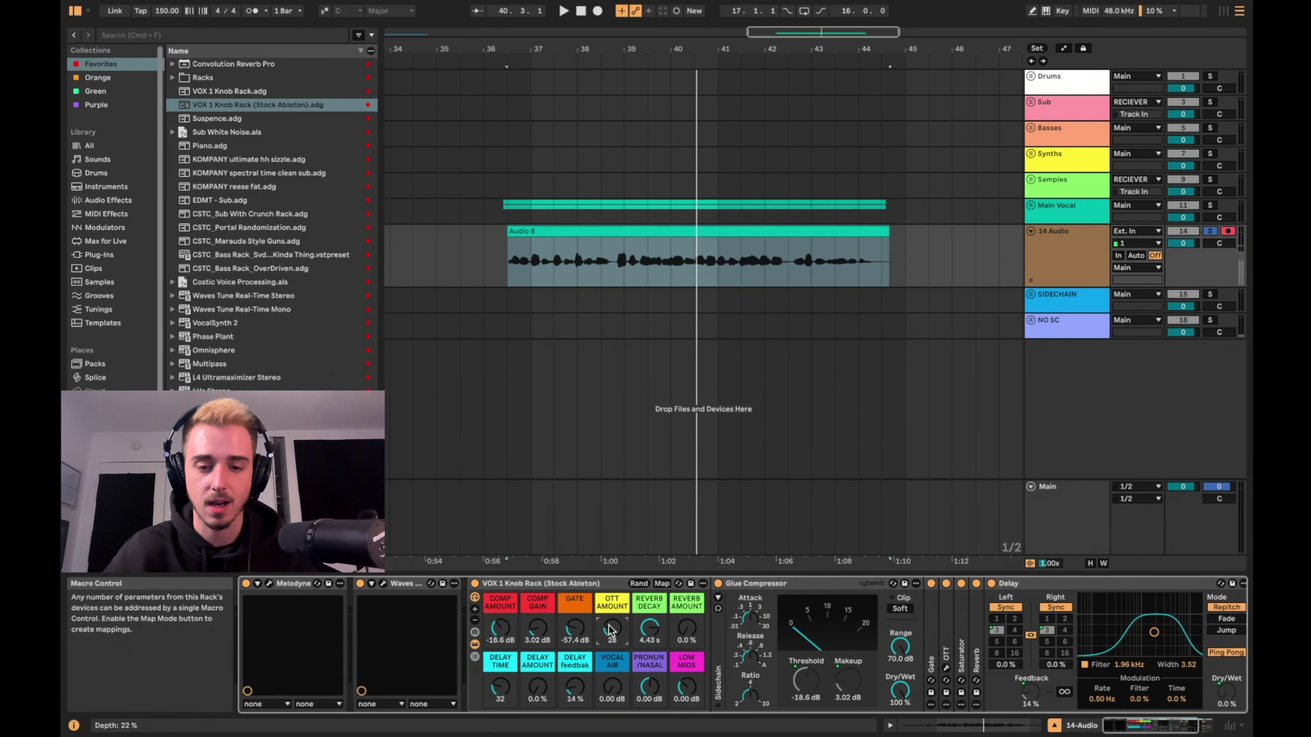
{"action": "key", "text": "space"}
{"action": "left_click_drag", "start_coordinate": [607, 628], "coordinate": [607, 635]}
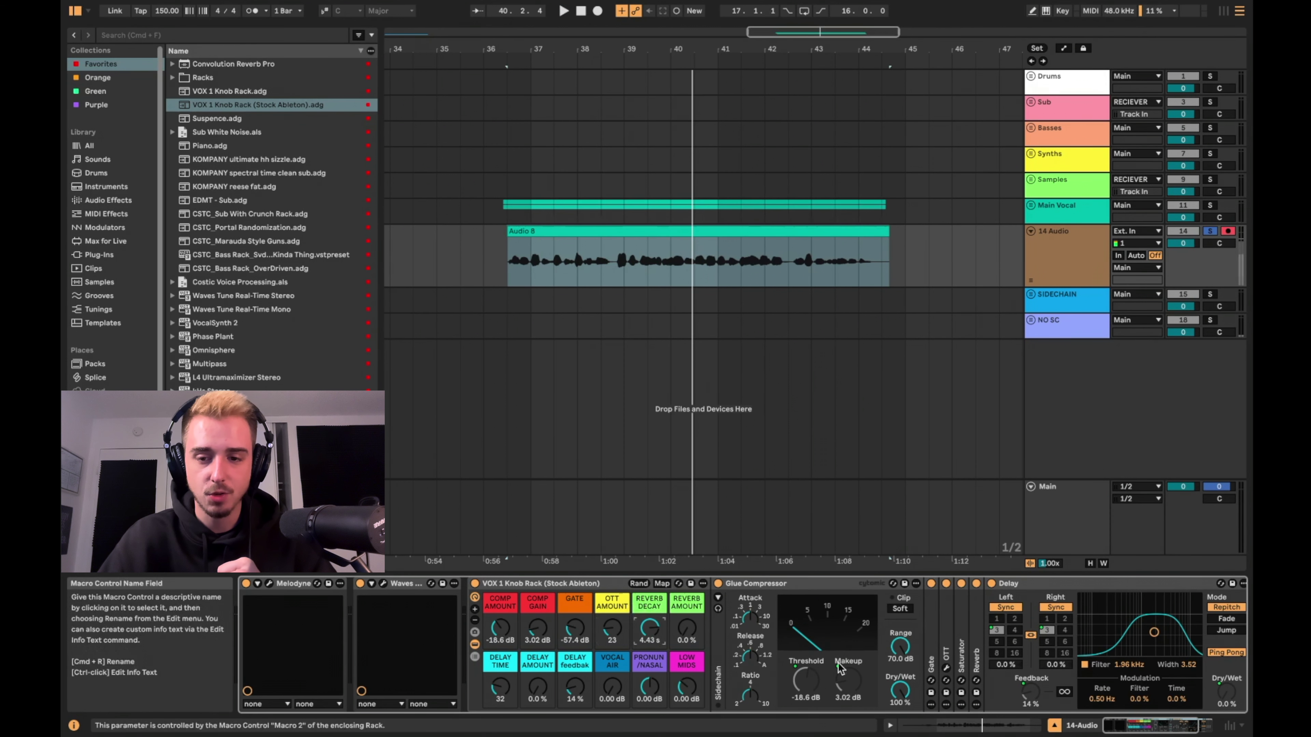
Step: Sweep the rack's REVERB DECAY macro down to about 1 s, and set it to 4.06 s
{"action": "left_click_drag", "start_coordinate": [1131, 725], "coordinate": [1139, 725]}
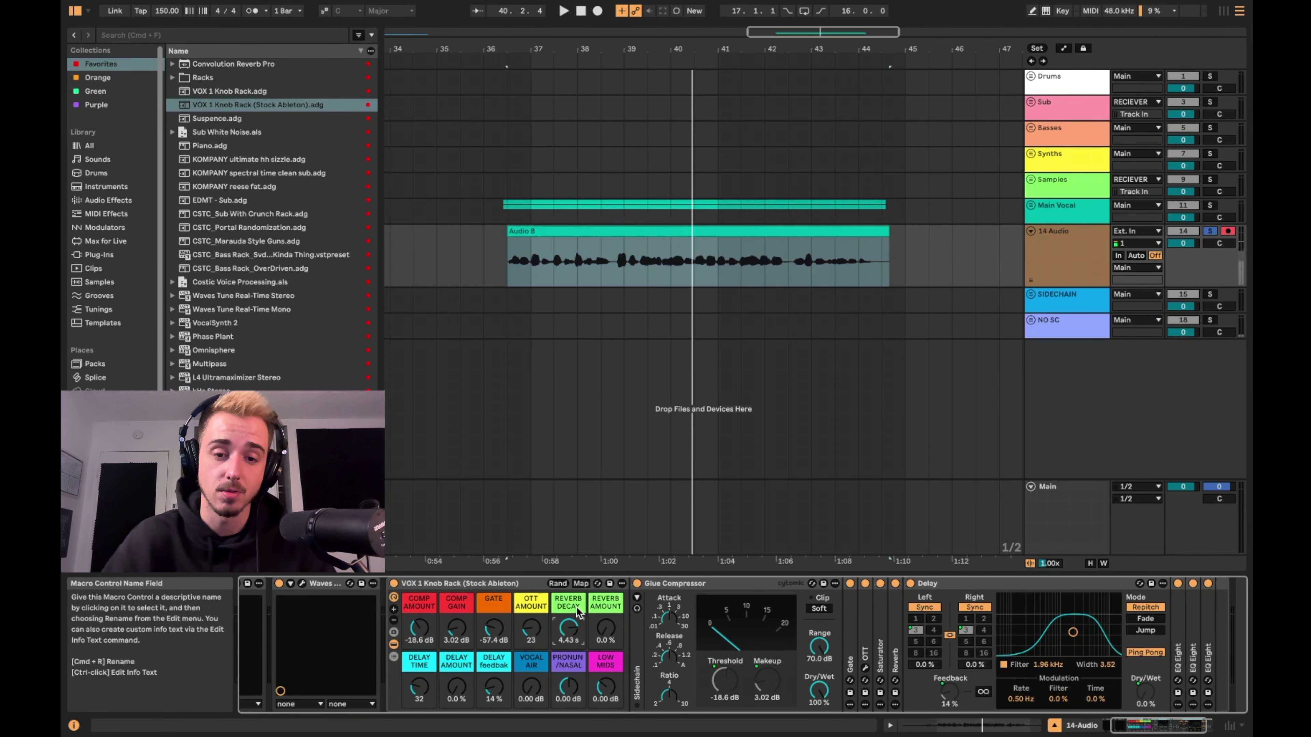
{"action": "left_click_drag", "start_coordinate": [569, 627], "coordinate": [569, 635]}
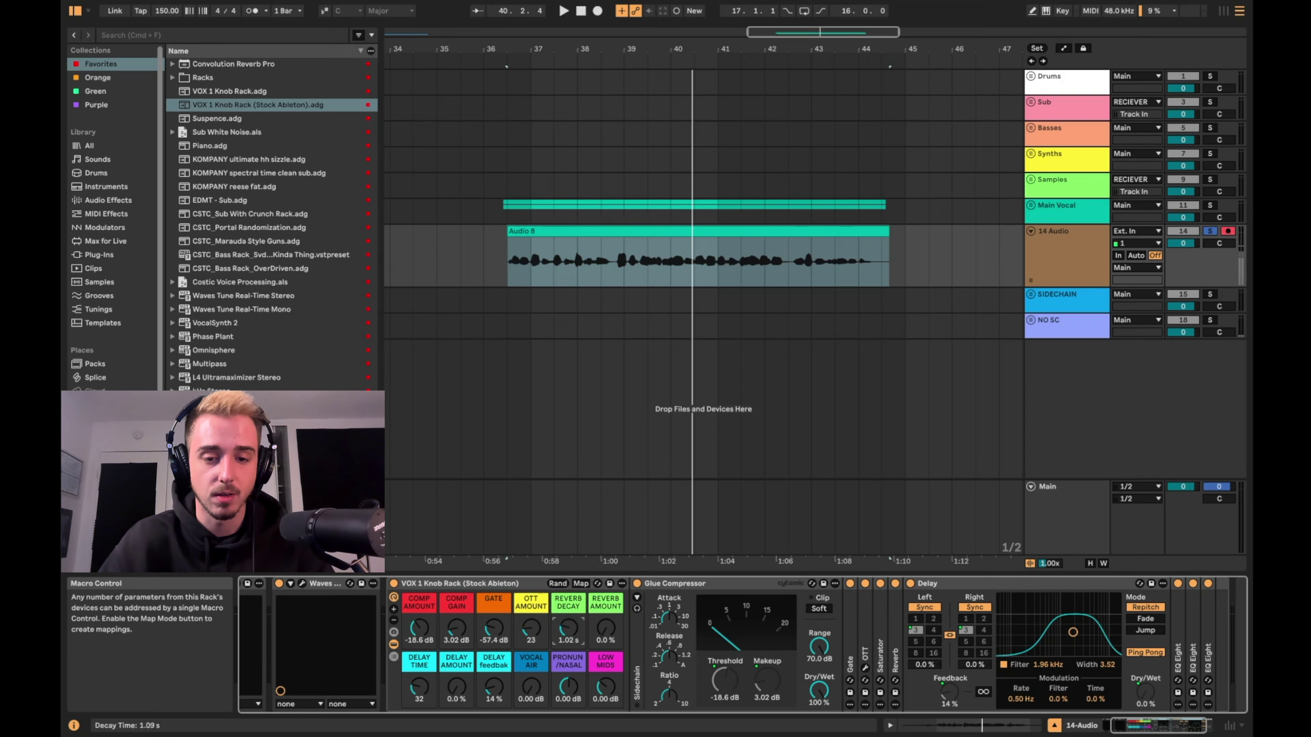
{"action": "left_click_drag", "start_coordinate": [571, 636], "coordinate": [570, 583]}
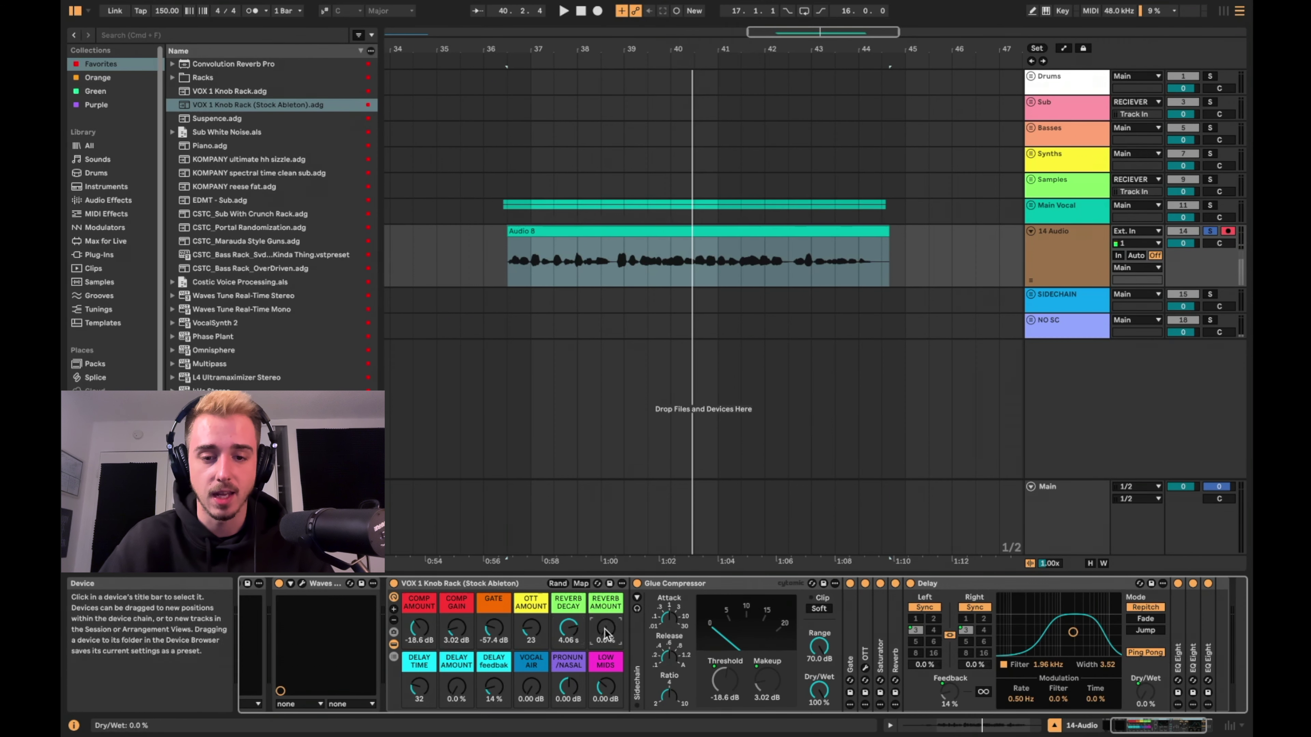
Step: Set the rack's REVERB AMOUNT macro to 16 % while playing the vocal, trying 100 % for comparison
{"action": "key", "text": "space"}
{"action": "left_click_drag", "start_coordinate": [608, 632], "coordinate": [608, 613]}
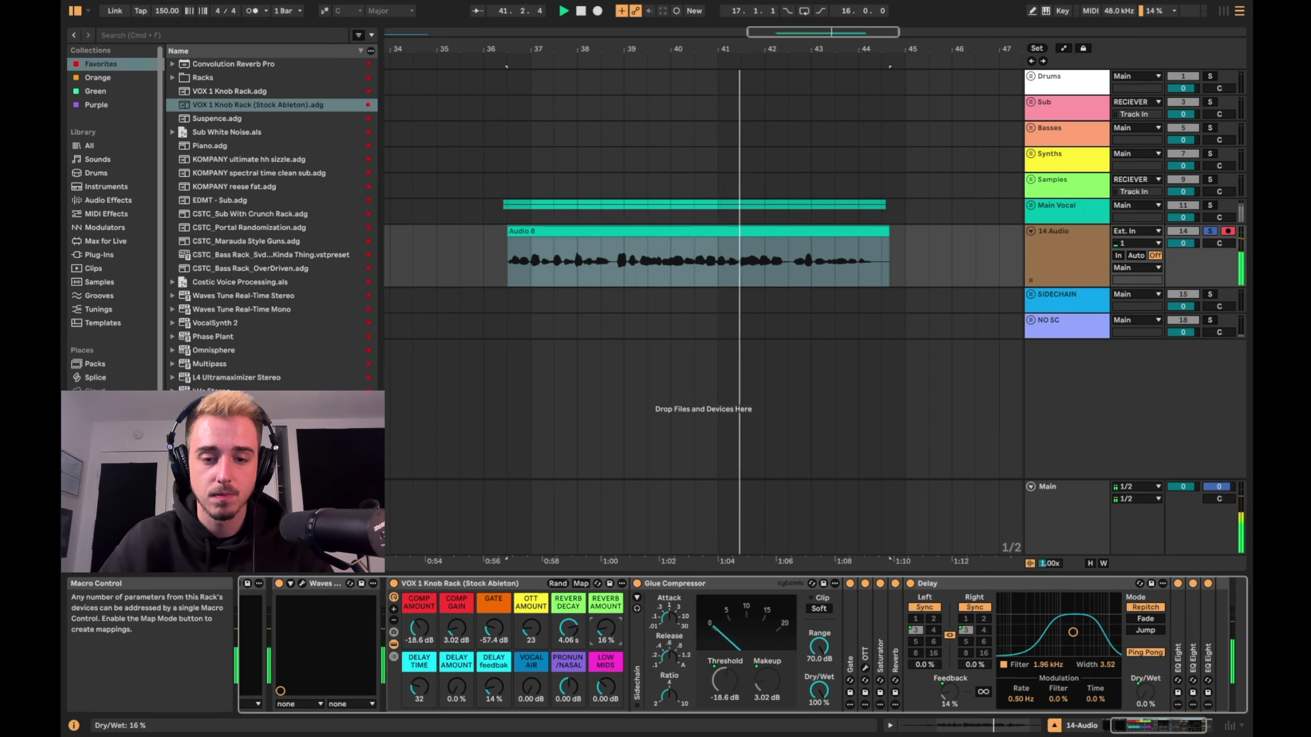
{"action": "left_click", "coordinate": [589, 235]}
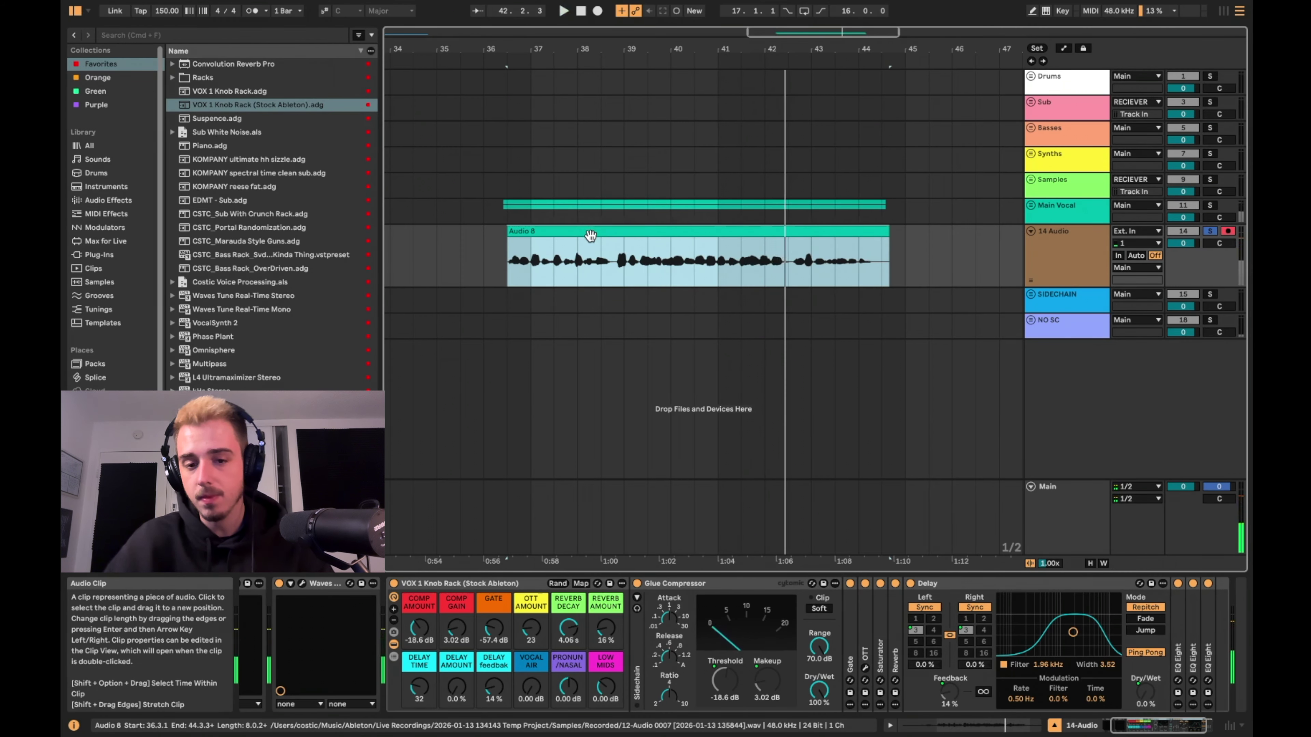
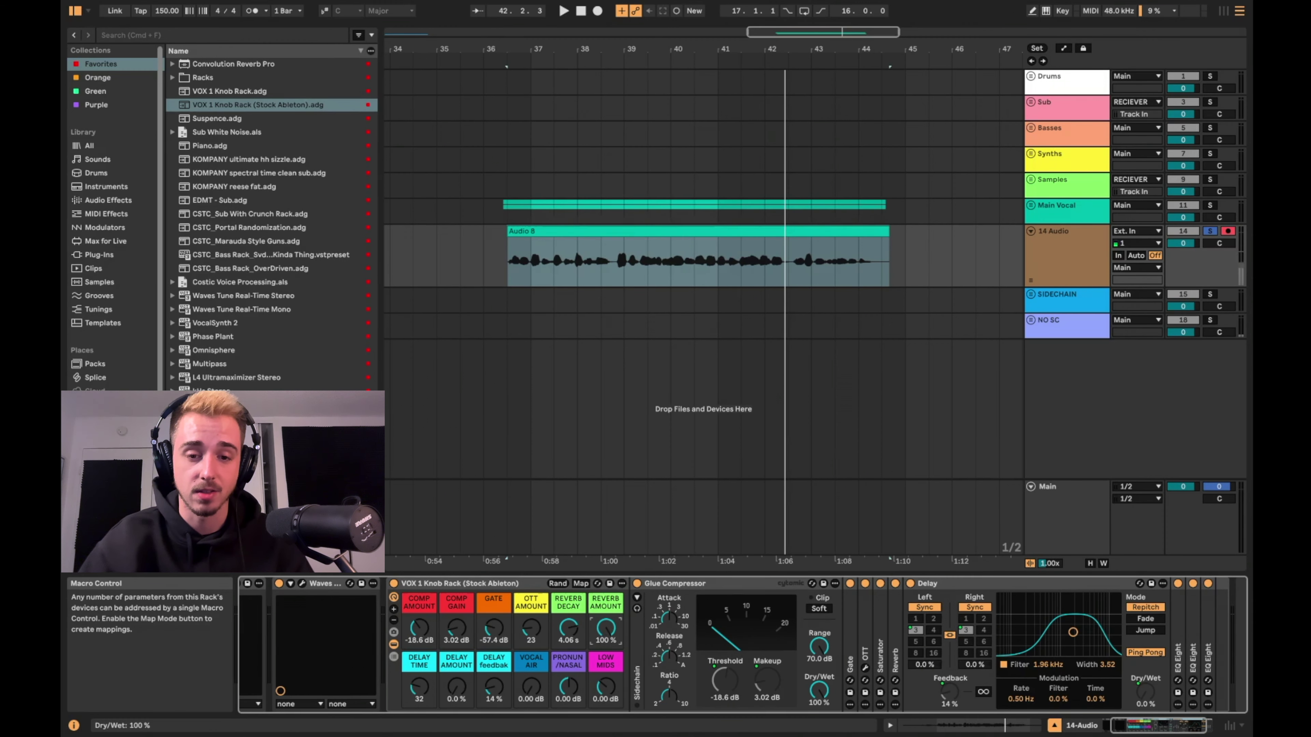
{"action": "key", "text": "space"}
{"action": "left_click_drag", "start_coordinate": [604, 631], "coordinate": [604, 627]}
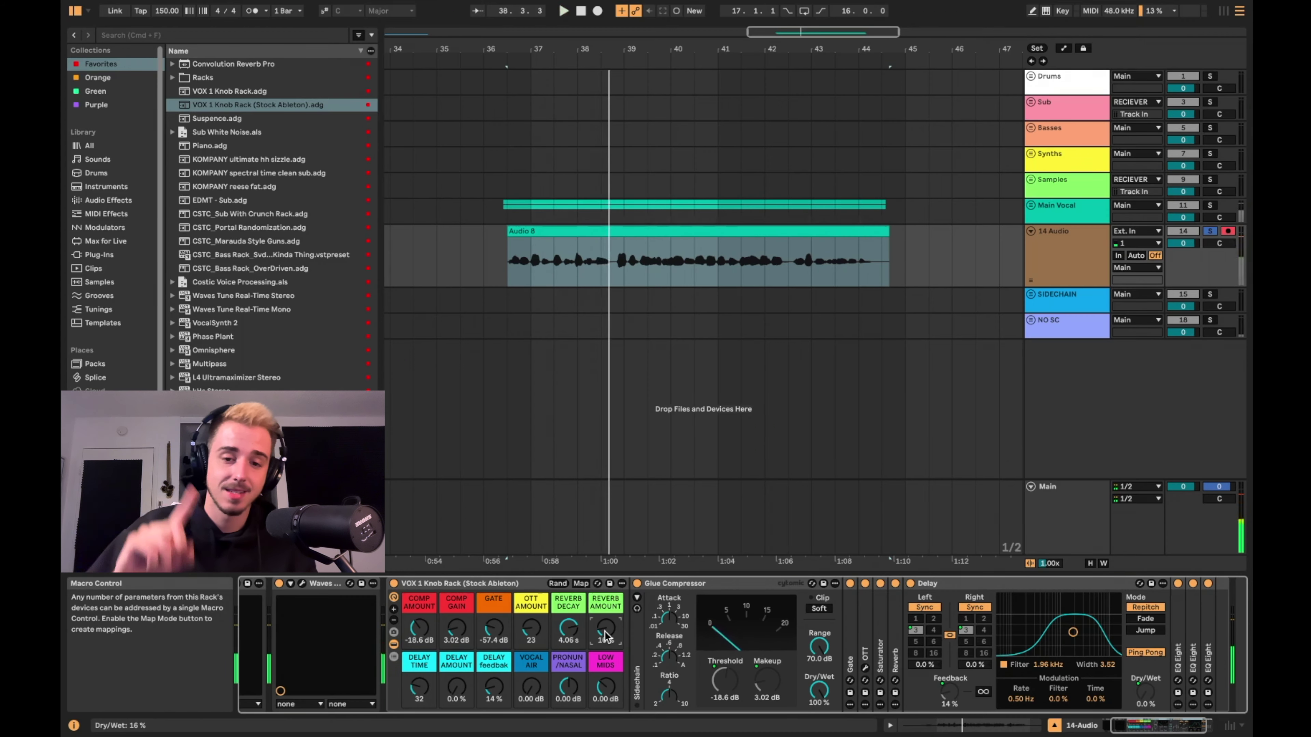
Step: Set the rack's DELAY TIME macro to 36 and its DELAY AMOUNT macro to 12 % while playing the vocal
{"action": "left_click", "coordinate": [457, 584]}
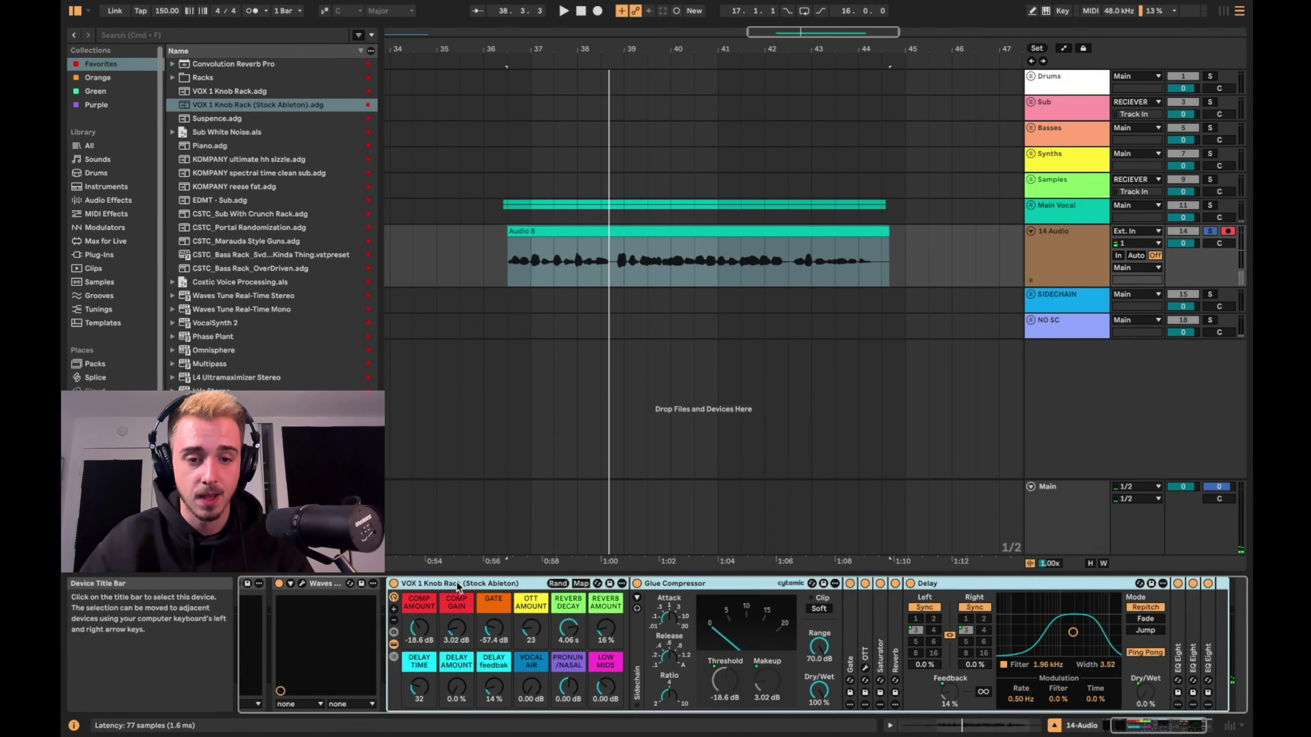
{"action": "left_click", "coordinate": [418, 668]}
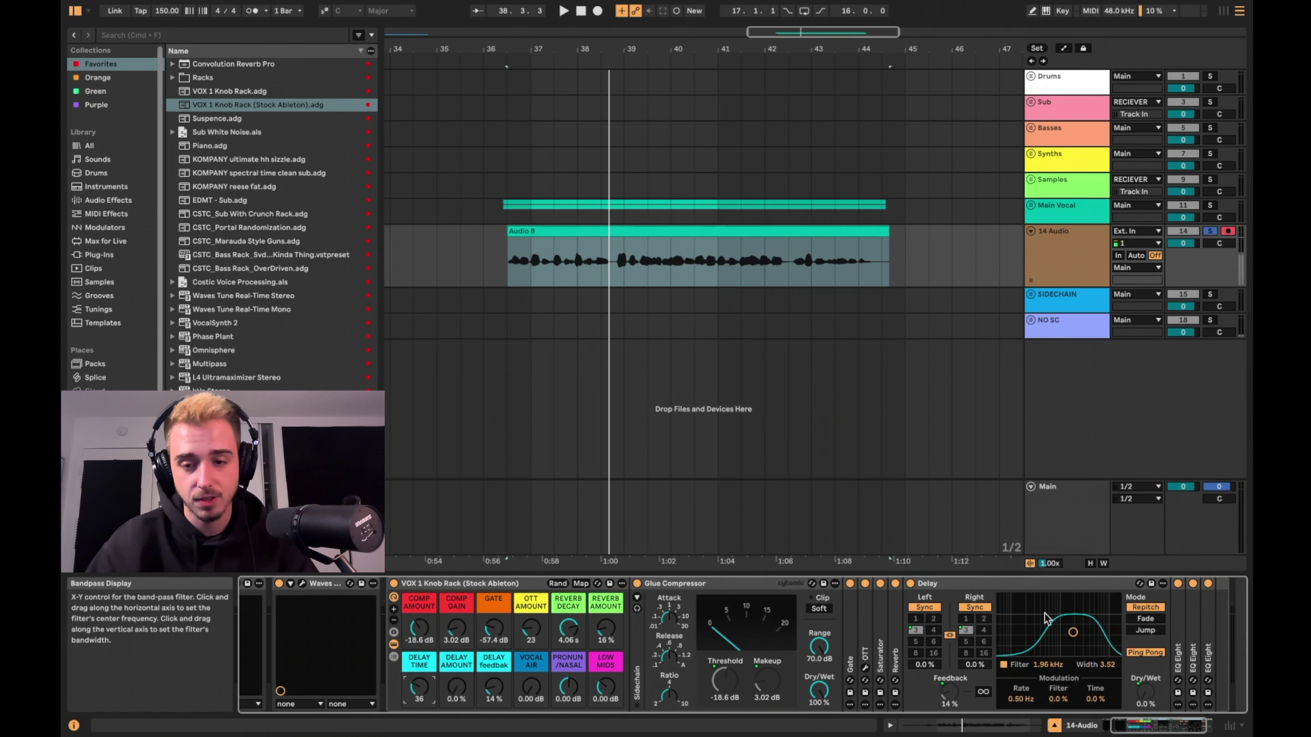
{"action": "left_click", "coordinate": [455, 702]}
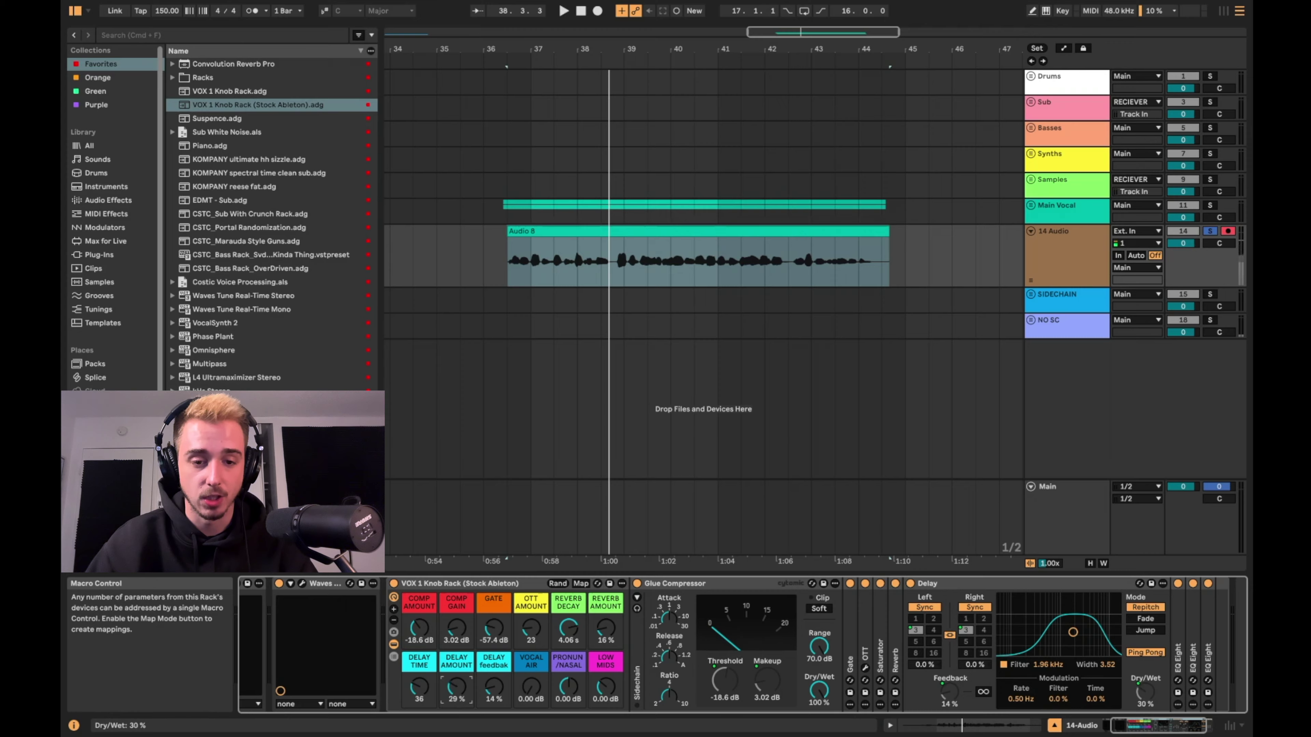
{"action": "key", "text": "space"}
{"action": "left_click_drag", "start_coordinate": [455, 697], "coordinate": [455, 688]}
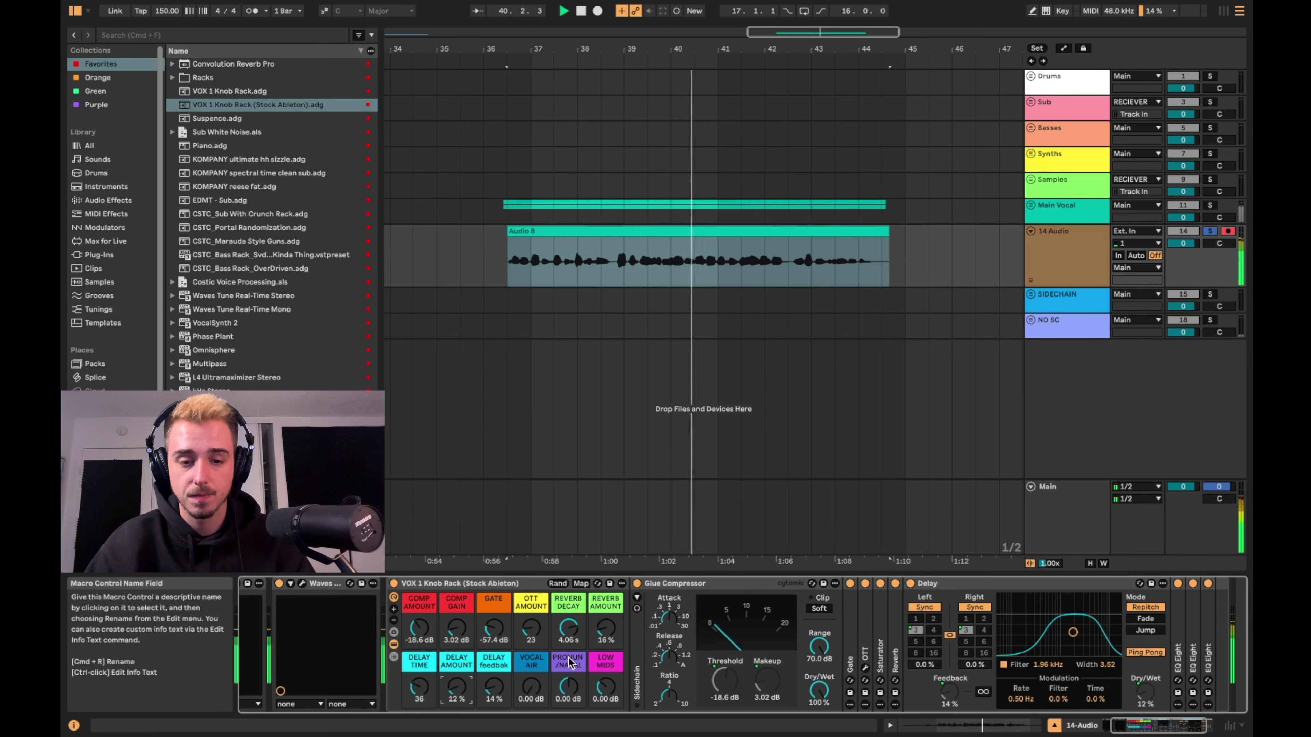
Step: Sweep the delay feedback macro up to 95 % during playback, and set it to 11 %
{"action": "left_click", "coordinate": [497, 695]}
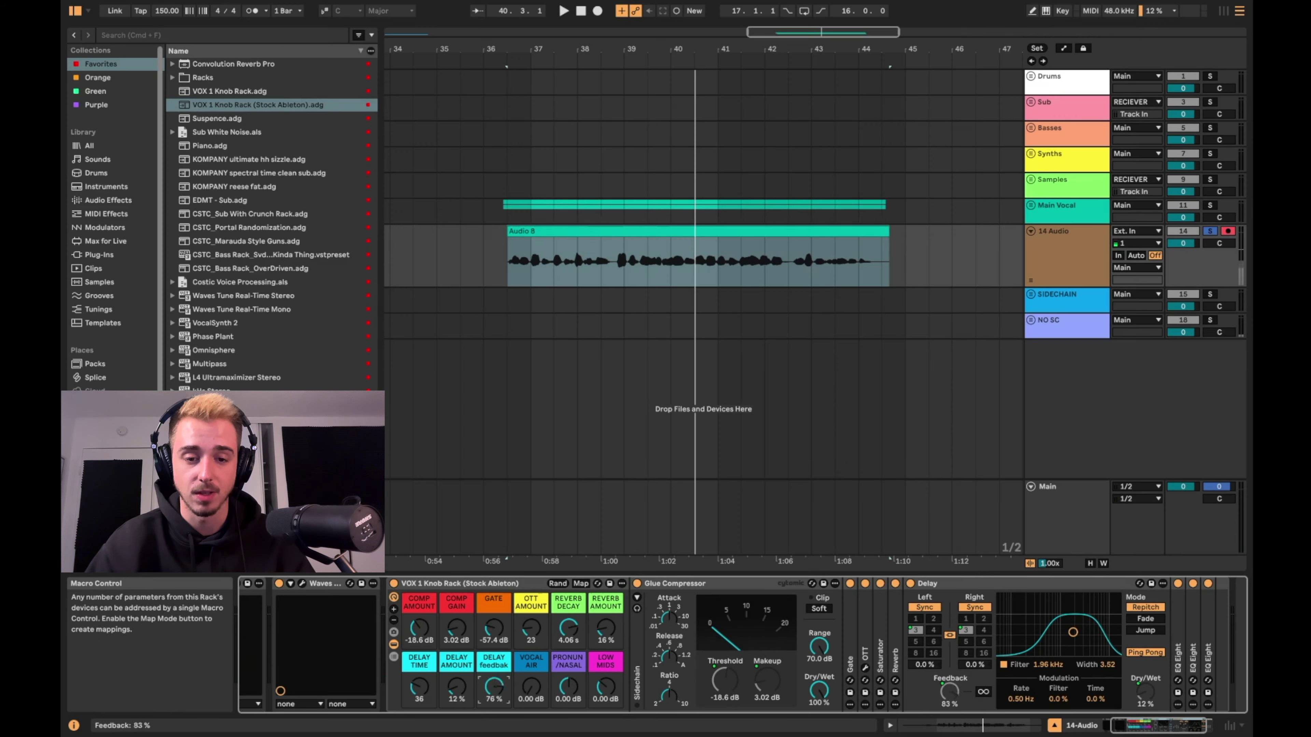
{"action": "key", "text": "space"}
{"action": "left_click_drag", "start_coordinate": [494, 688], "coordinate": [494, 588]}
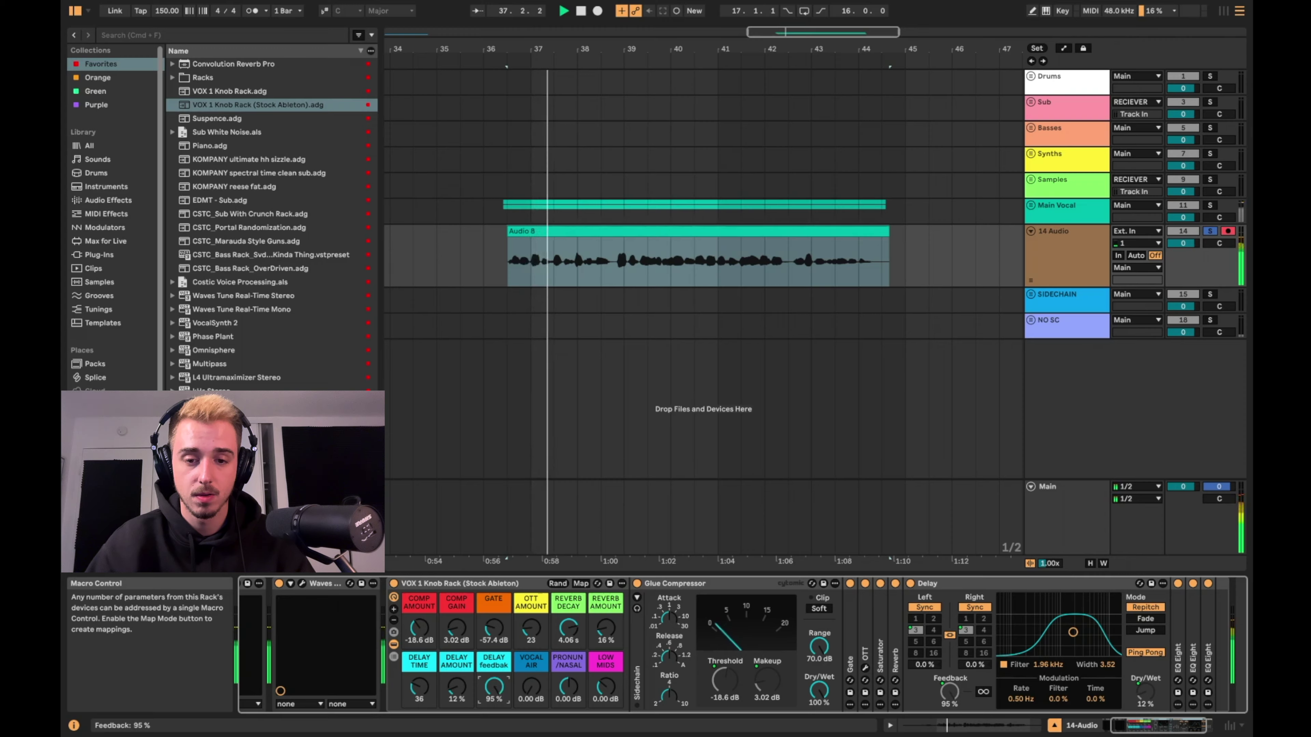
{"action": "left_click_drag", "start_coordinate": [494, 588], "coordinate": [497, 696]}
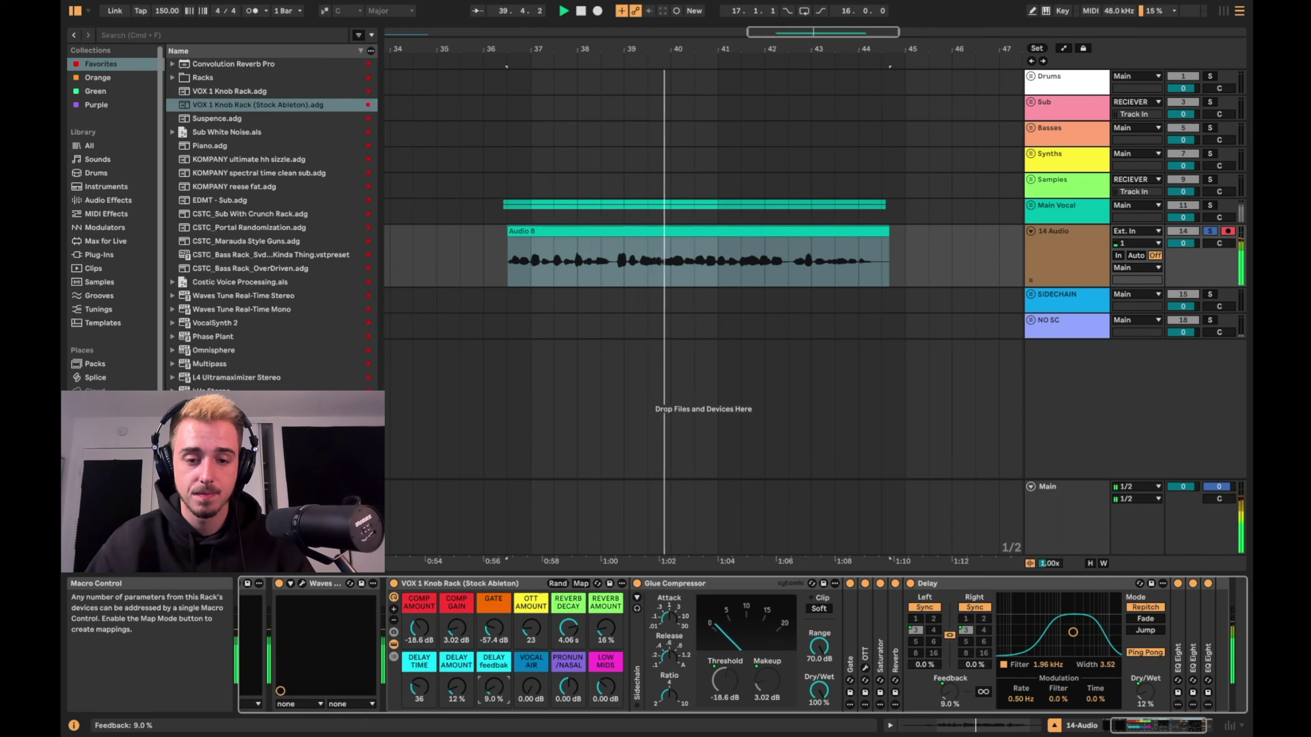
{"action": "key", "text": "space"}
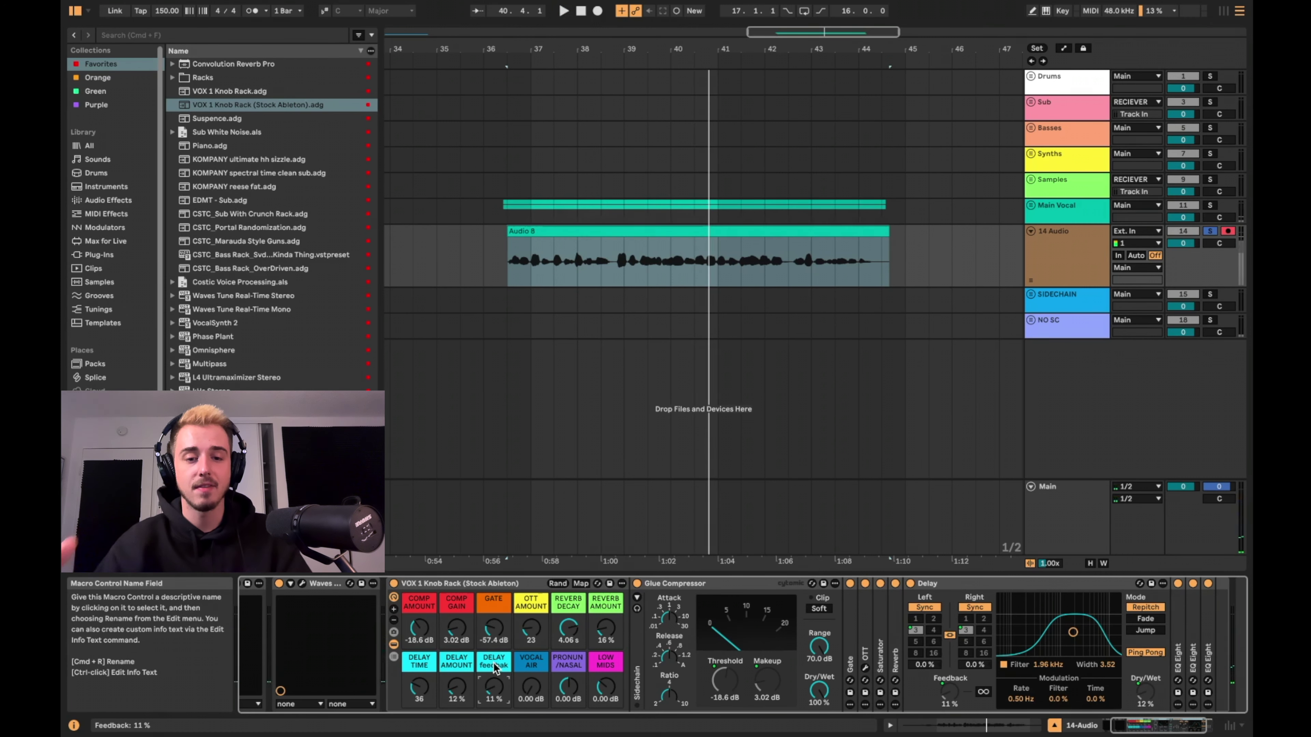
Step: Set the rack's VOCAL AIR macro to 2.09 dB while playing the vocal
{"action": "left_click", "coordinate": [521, 668]}
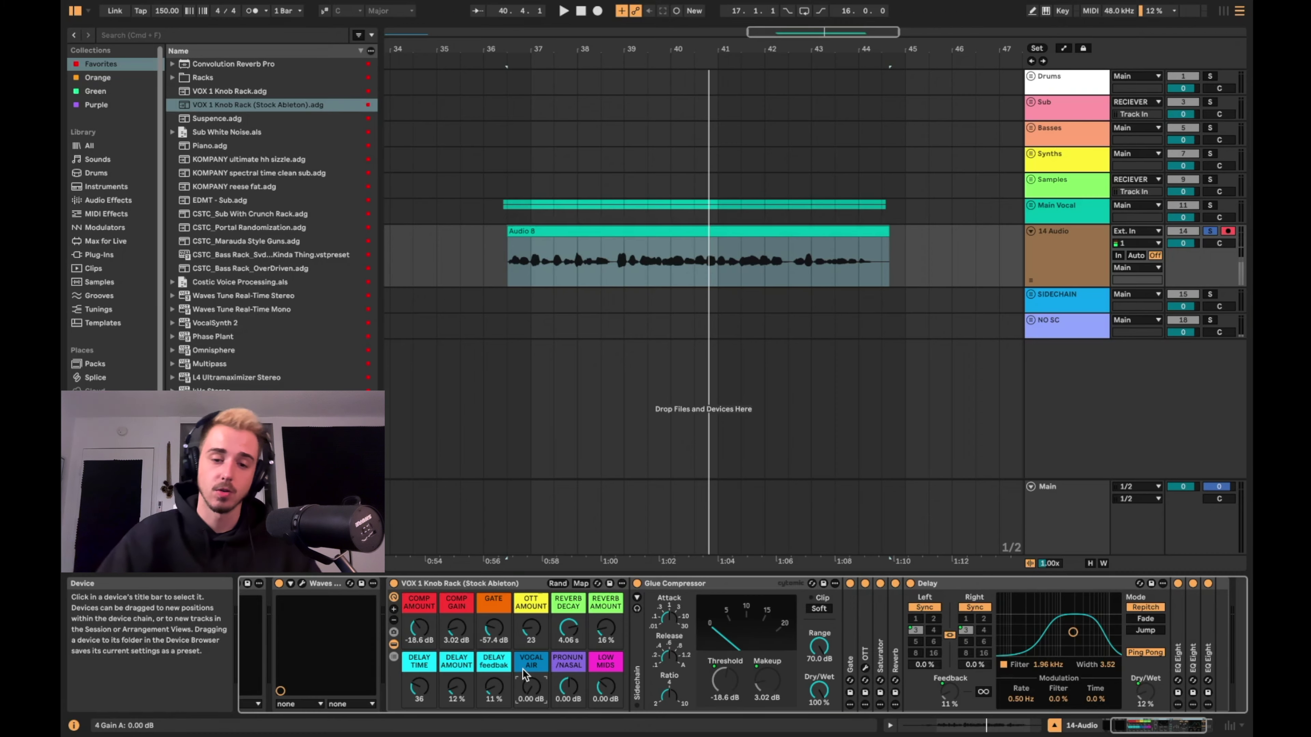
{"action": "mouse_move", "coordinate": [523, 669]}
{"action": "left_mouse_down"}
{"action": "mouse_move", "coordinate": [532, 681]}
{"action": "mouse_move", "coordinate": [533, 626]}
{"action": "mouse_move", "coordinate": [532, 676]}
{"action": "left_mouse_up"}
{"action": "key", "text": "space"}
{"action": "key", "text": "space"}
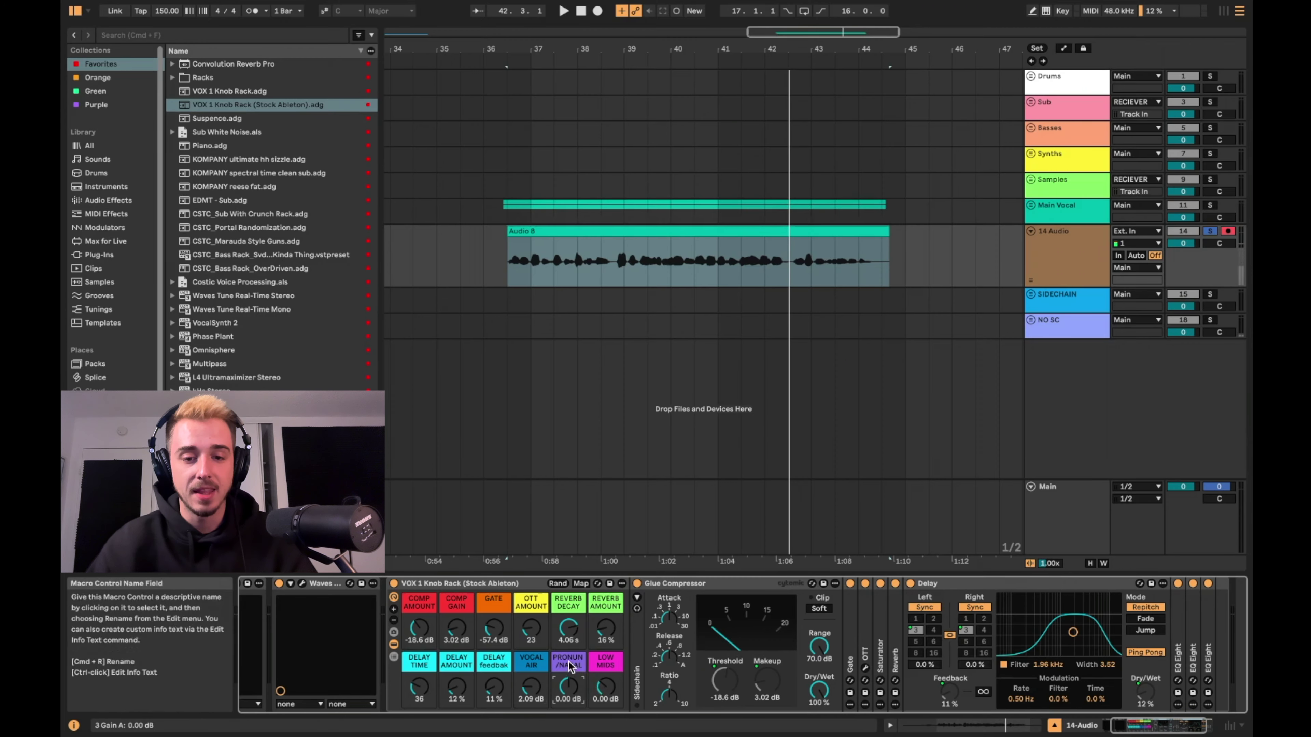
Step: Set the rack's PRONUN/NASAL macro to -1.67 dB and its VOCAL AIR macro to 2.35 dB
{"action": "left_click", "coordinate": [570, 684]}
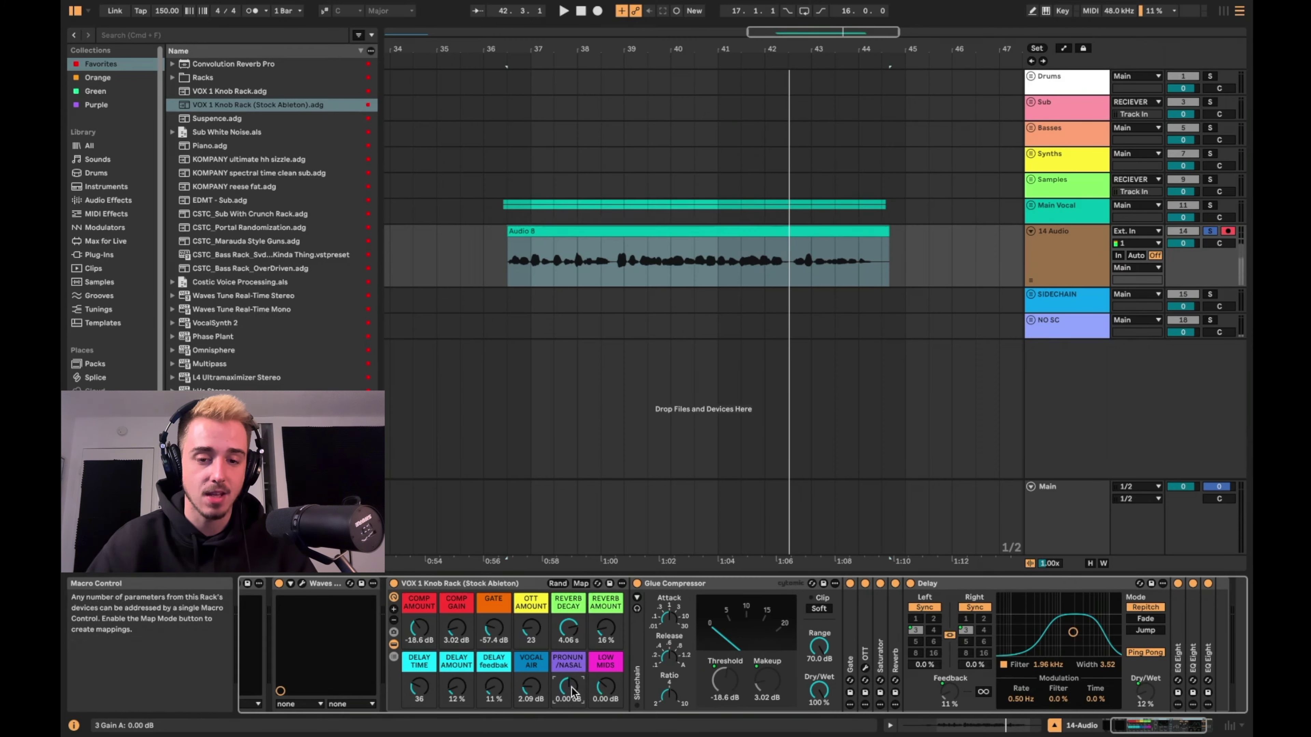
{"action": "left_click_drag", "start_coordinate": [571, 691], "coordinate": [570, 690]}
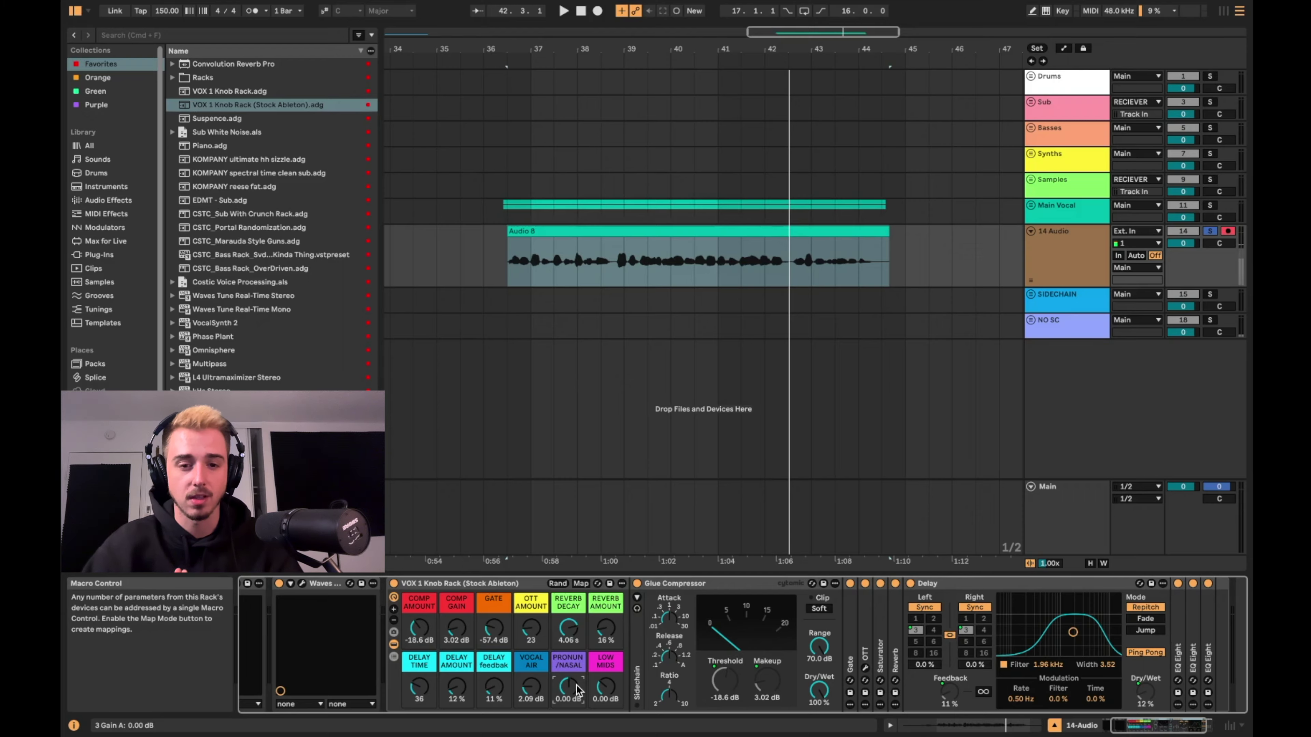
{"action": "left_click_drag", "start_coordinate": [576, 685], "coordinate": [534, 699]}
{"action": "key", "text": "space"}
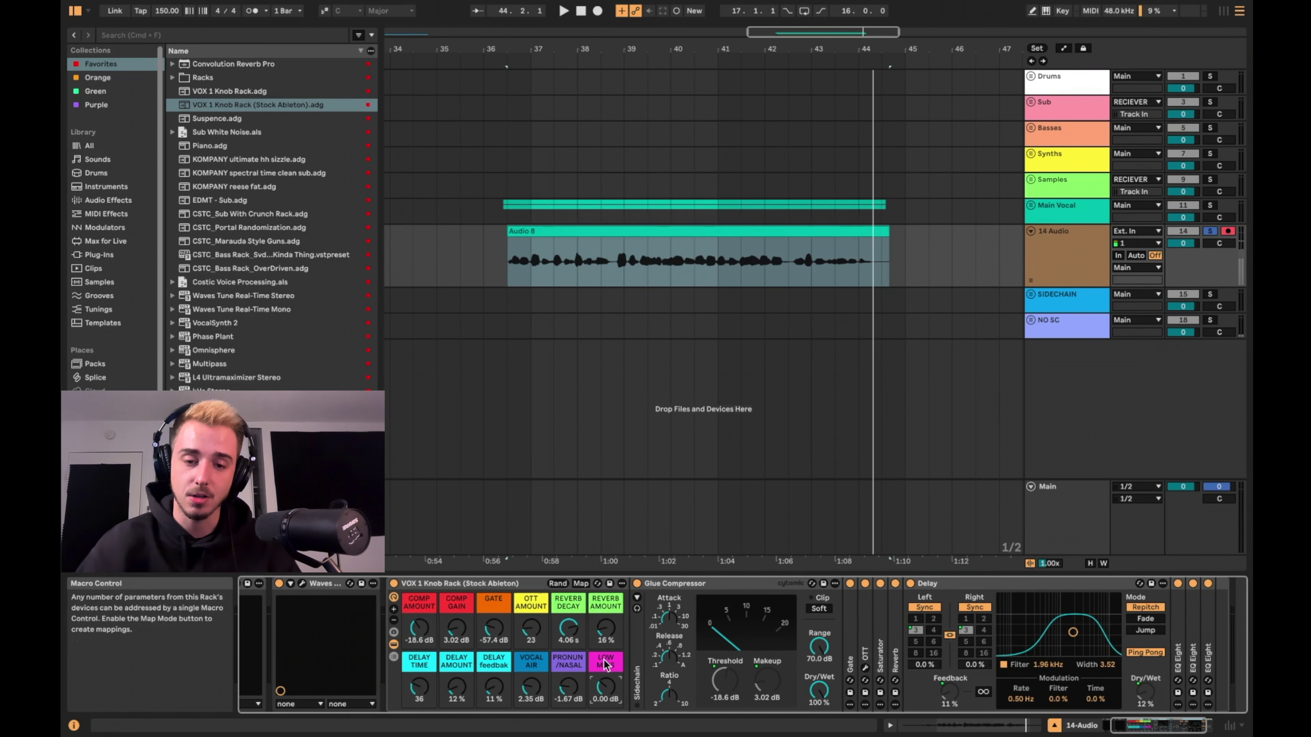
Step: Set the rack's LOW MIDS macro to 0.84 dB while playing the vocal, and select the whole VOX 1 Knob Rack
{"action": "key", "text": "space"}
{"action": "left_click_drag", "start_coordinate": [601, 691], "coordinate": [604, 696]}
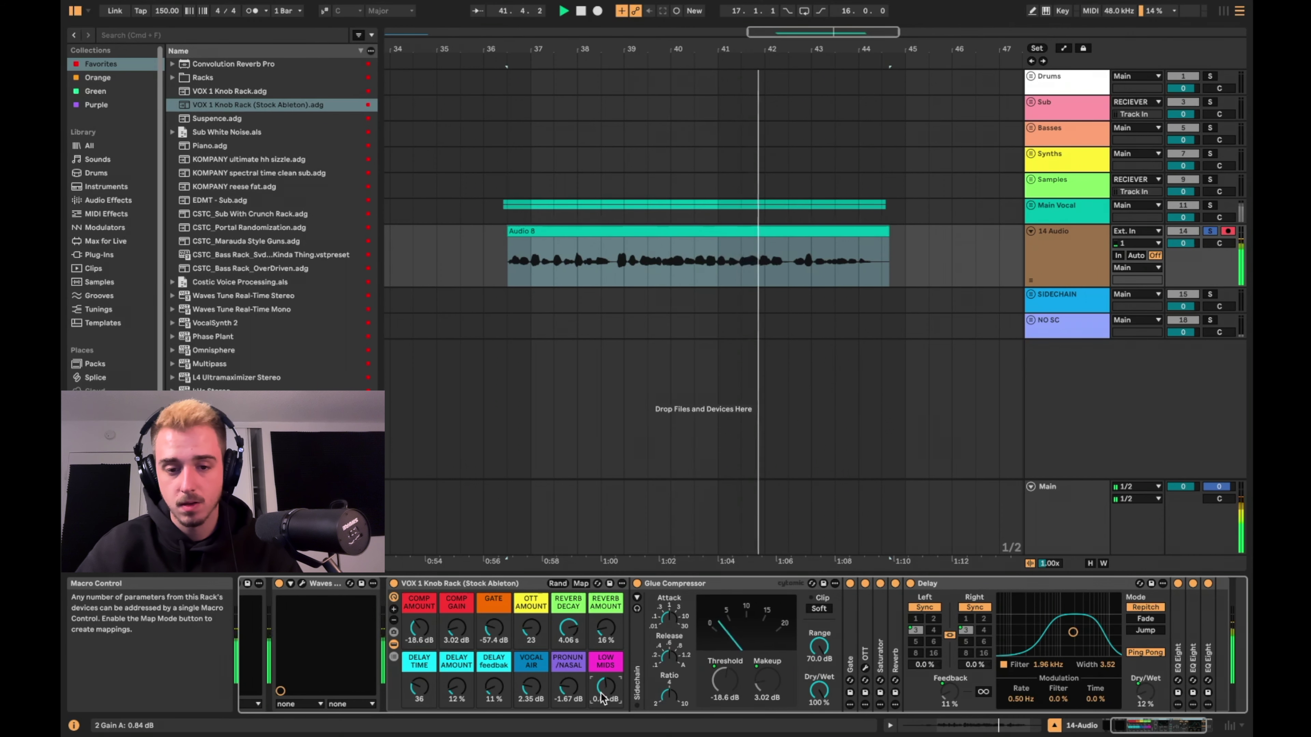
{"action": "mouse_move", "coordinate": [1150, 723]}
{"action": "left_mouse_down"}
{"action": "mouse_move", "coordinate": [1187, 724]}
{"action": "mouse_move", "coordinate": [1133, 724]}
{"action": "left_mouse_up"}
{"action": "left_click", "coordinate": [503, 584]}
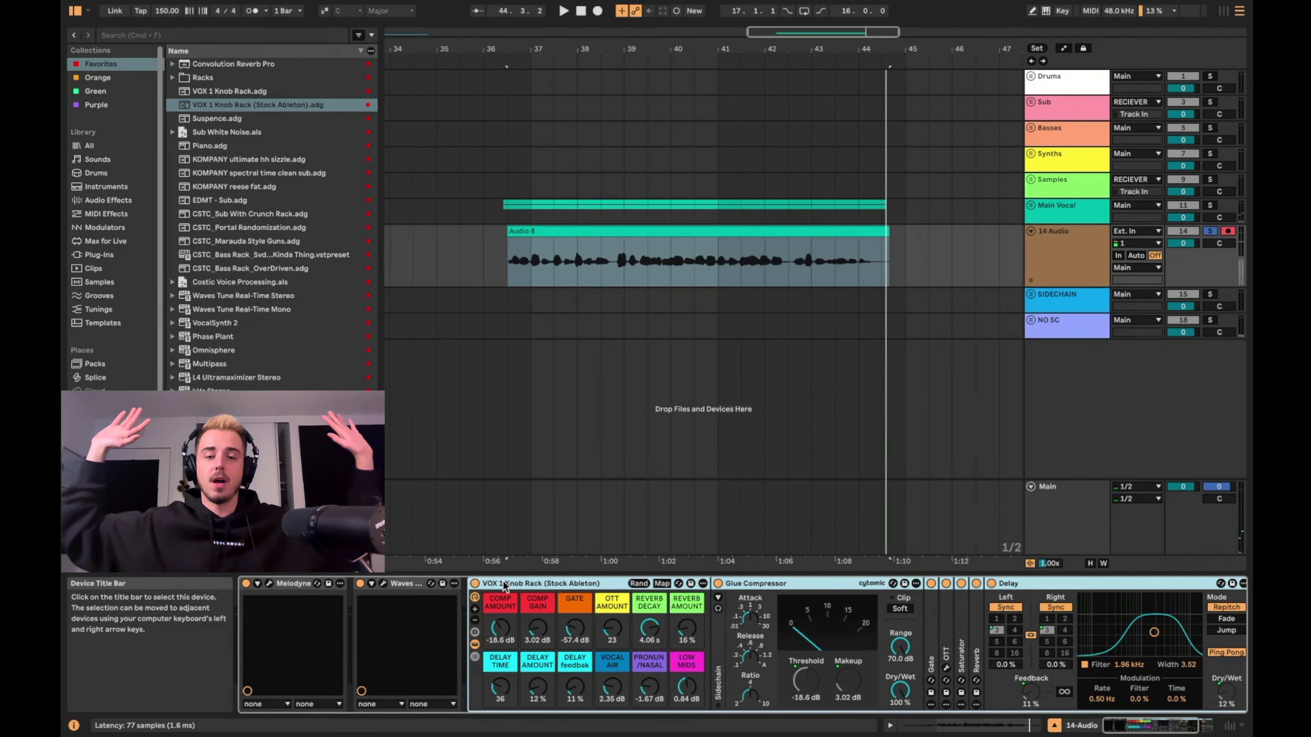
Step: Play the vocal with the VOX 1 Knob Rack (Stock Ableton) bypassed and re-enabled to compare the dry and processed sound
{"action": "left_click", "coordinate": [475, 584]}
{"action": "key", "text": "space"}
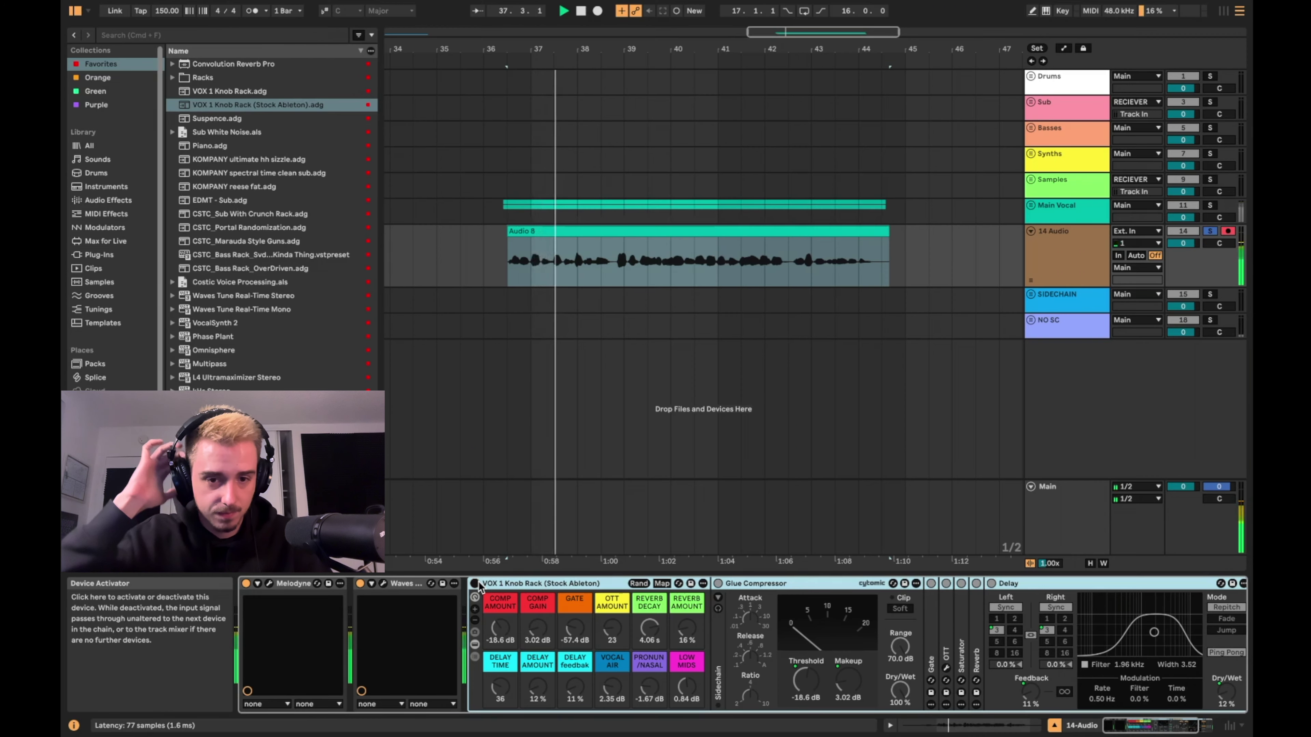
{"action": "left_click", "coordinate": [474, 583]}
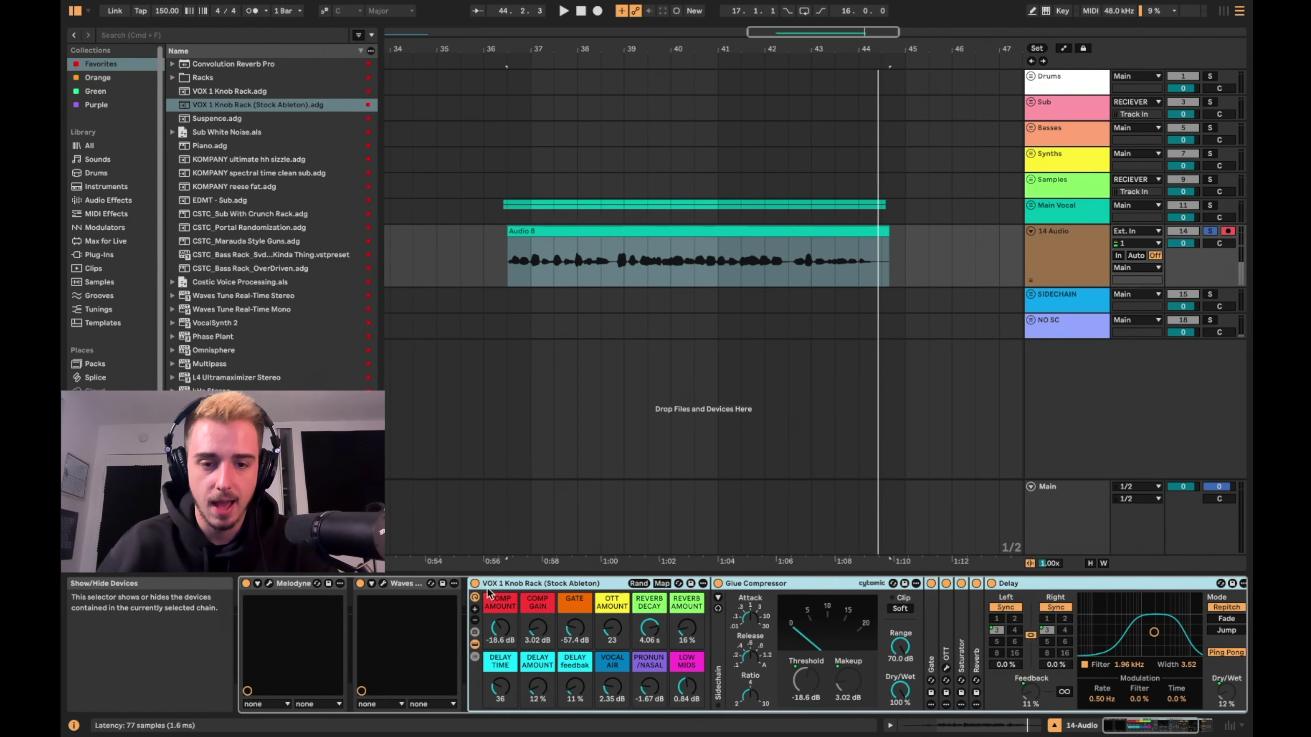
Step: Load the VOX 1 Knob Rack.adg preset onto the 14 Audio track and close its plug-in windows
{"action": "left_click", "coordinate": [252, 91]}
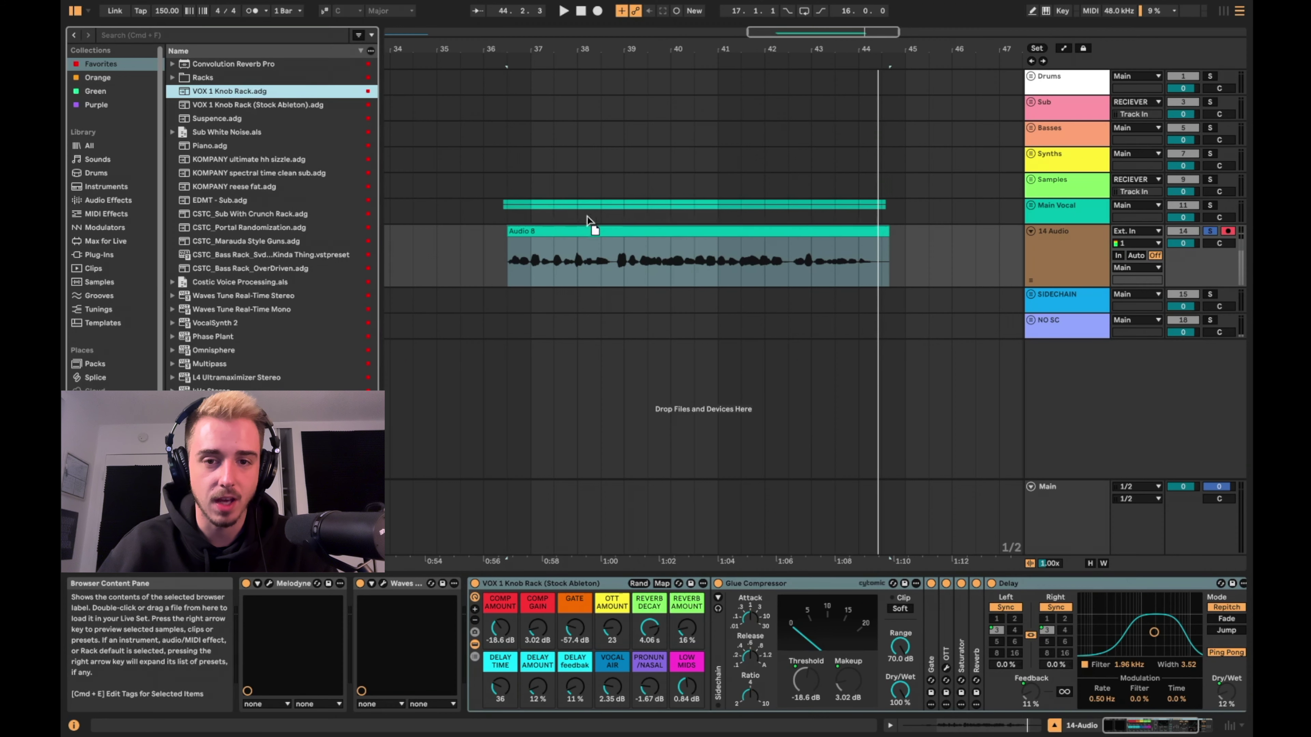
{"action": "left_click_drag", "start_coordinate": [540, 263], "coordinate": [540, 264]}
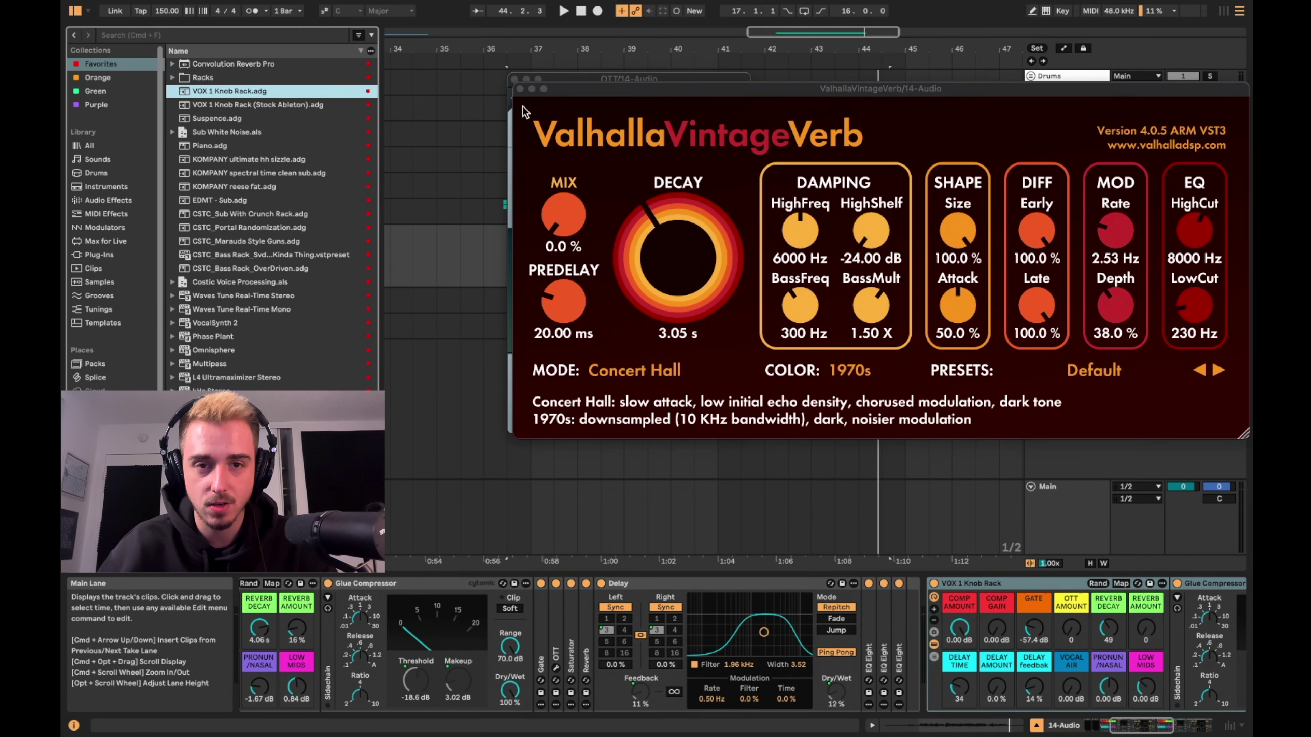
{"action": "left_click", "coordinate": [521, 90]}
{"action": "left_click", "coordinate": [514, 79]}
{"action": "left_click_drag", "start_coordinate": [1125, 720], "coordinate": [1158, 728]}
{"action": "left_click", "coordinate": [638, 620]}
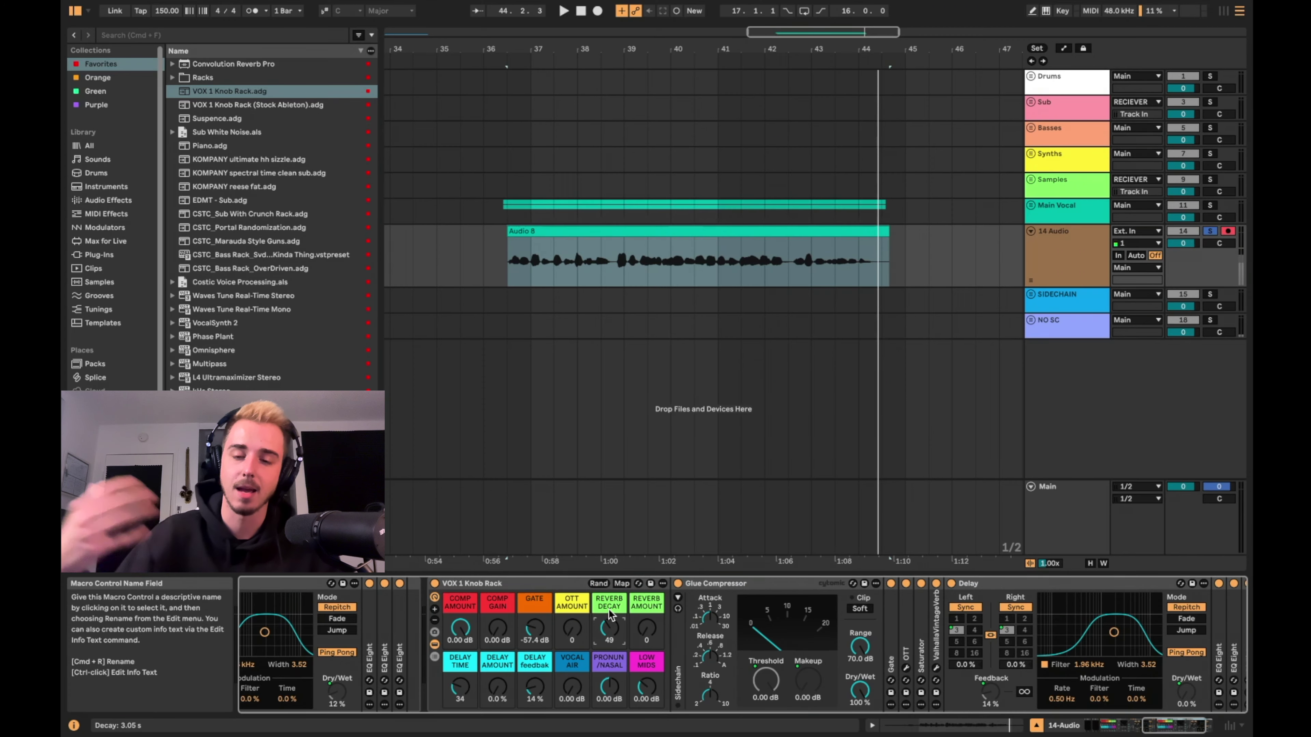
Step: Delete the VOX 1 Knob Rack and the VOX 1 Knob Rack (Stock Ableton) from the 14 Audio track
{"action": "left_click", "coordinate": [510, 587]}
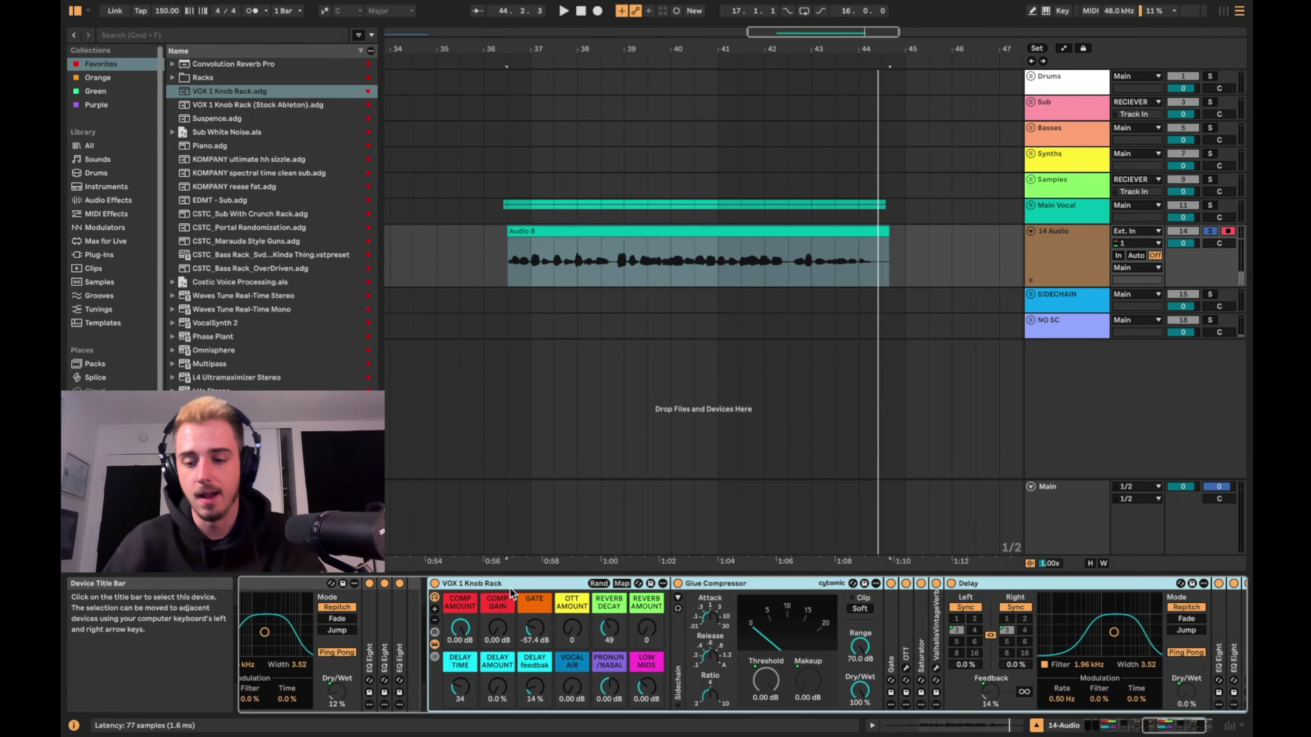
{"action": "key", "text": "Delete"}
{"action": "left_click_drag", "start_coordinate": [1151, 727], "coordinate": [1120, 725]}
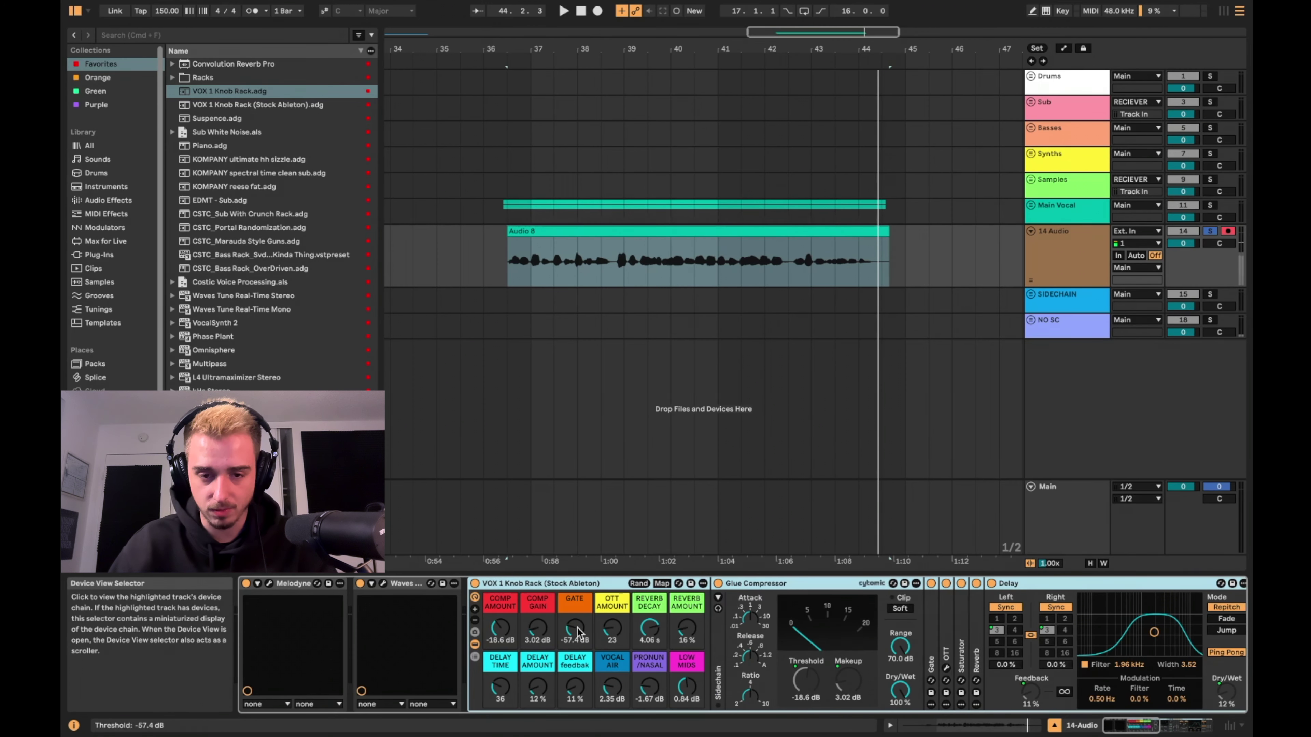
{"action": "left_click", "coordinate": [548, 585]}
{"action": "key", "text": "Delete"}
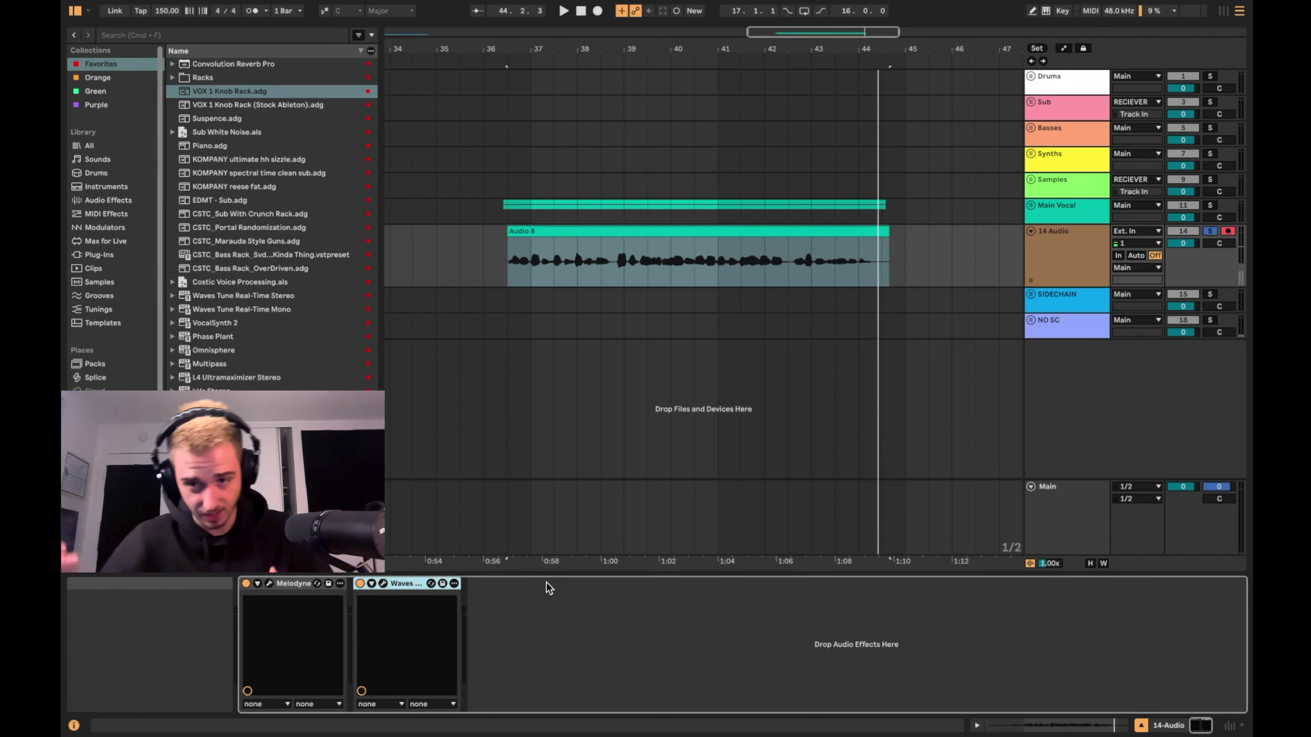
Step: Unfold the Main Vocal group, select the VALHALLA clip, and mute, unsolo and disarm the 14 Audio track
{"action": "left_click", "coordinate": [1031, 206]}
{"action": "left_click", "coordinate": [705, 270]}
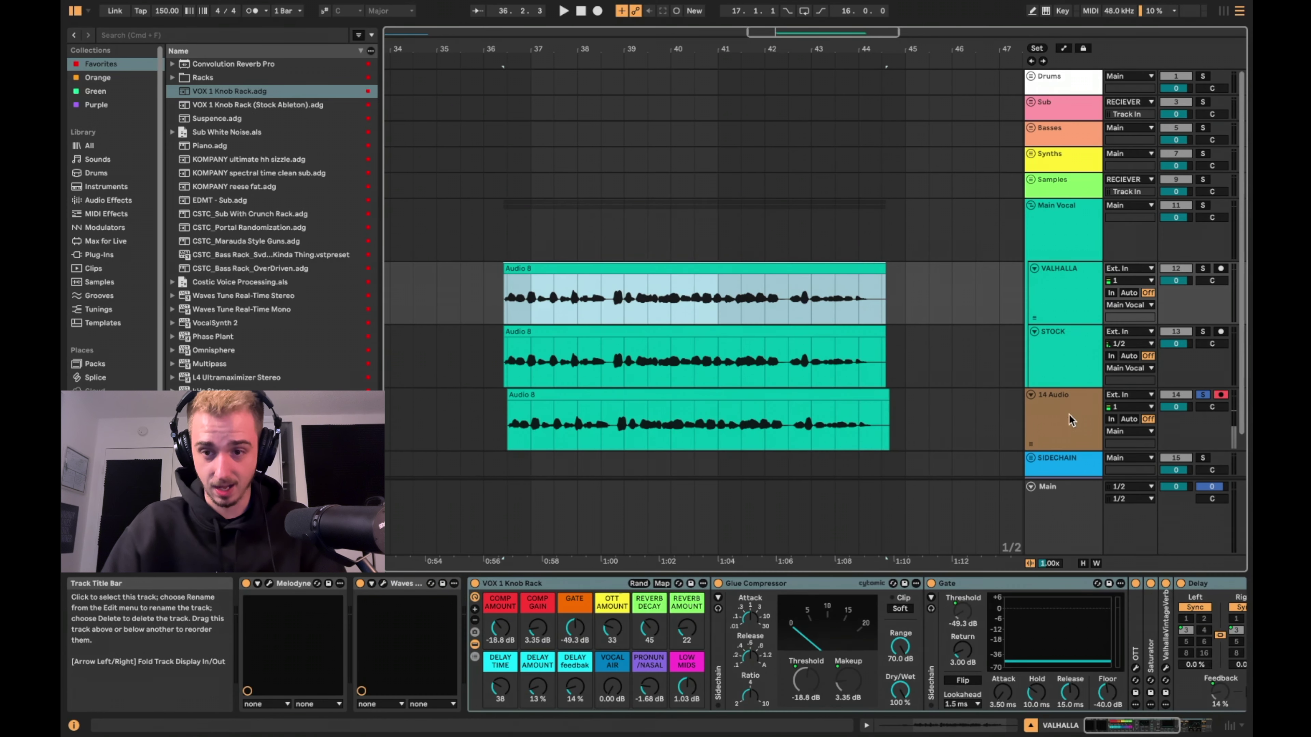
{"action": "left_click", "coordinate": [1177, 396]}
{"action": "left_click", "coordinate": [1203, 396]}
{"action": "left_click", "coordinate": [1220, 396]}
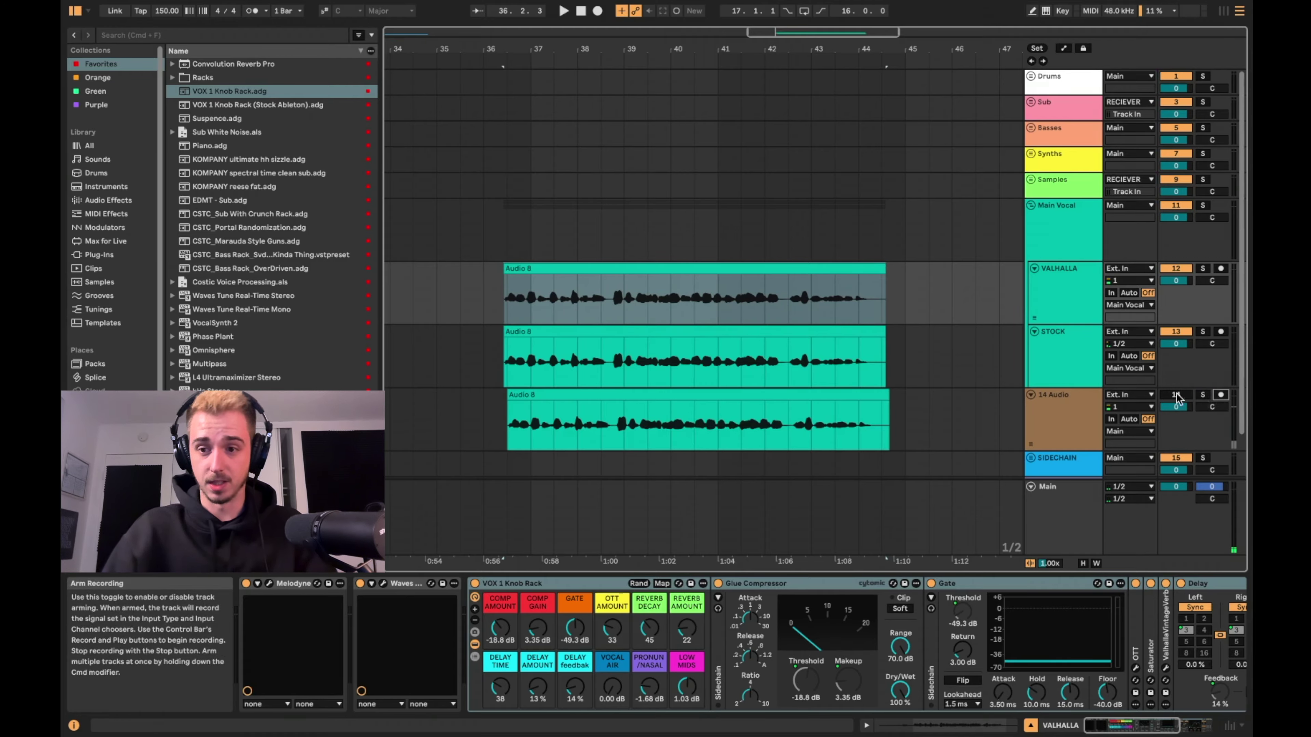
Step: Solo the VALHALLA track and play its vocal clip
{"action": "left_click", "coordinate": [641, 269]}
{"action": "left_click", "coordinate": [1059, 295]}
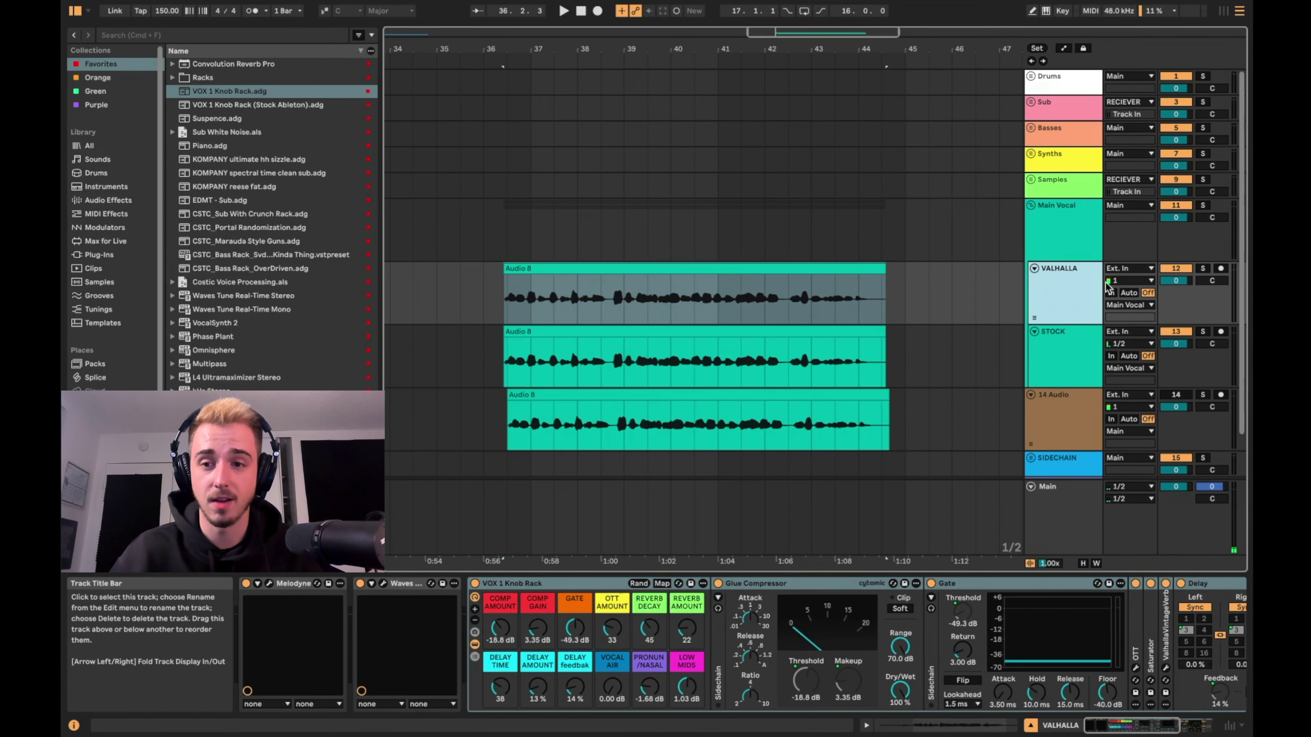
{"action": "left_click", "coordinate": [1202, 271]}
{"action": "key", "text": "space"}
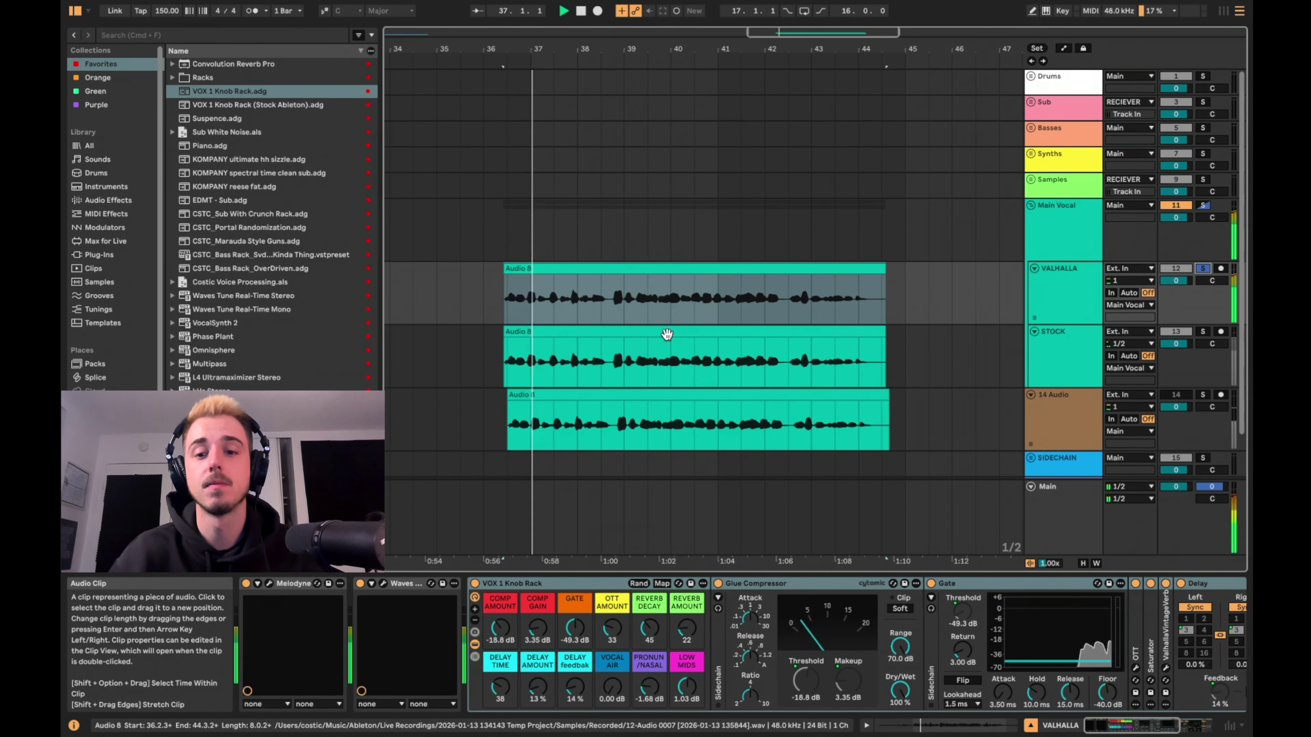
{"action": "left_click", "coordinate": [654, 269]}
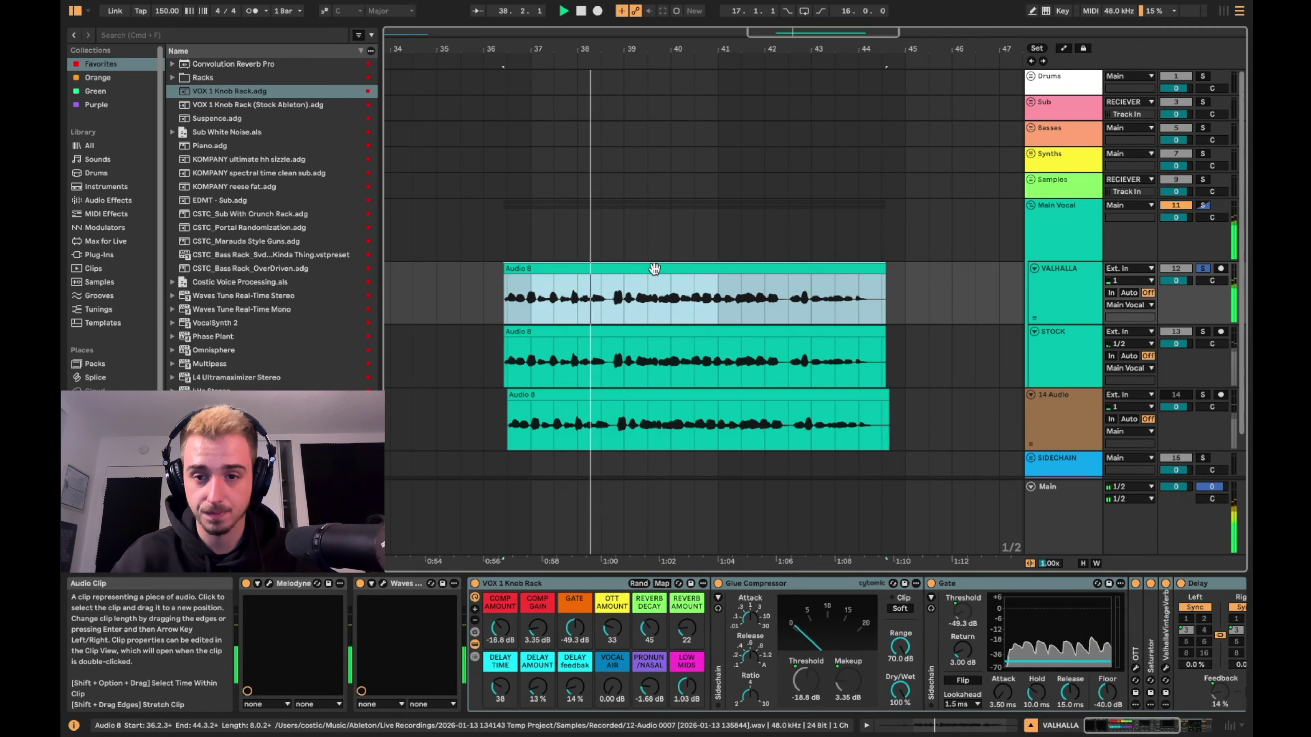
Step: Compare both vocal versions by switching the solo to STOCK and back to VALHALLA during playback, then stop and select the STOCK track
{"action": "left_click", "coordinate": [1204, 332]}
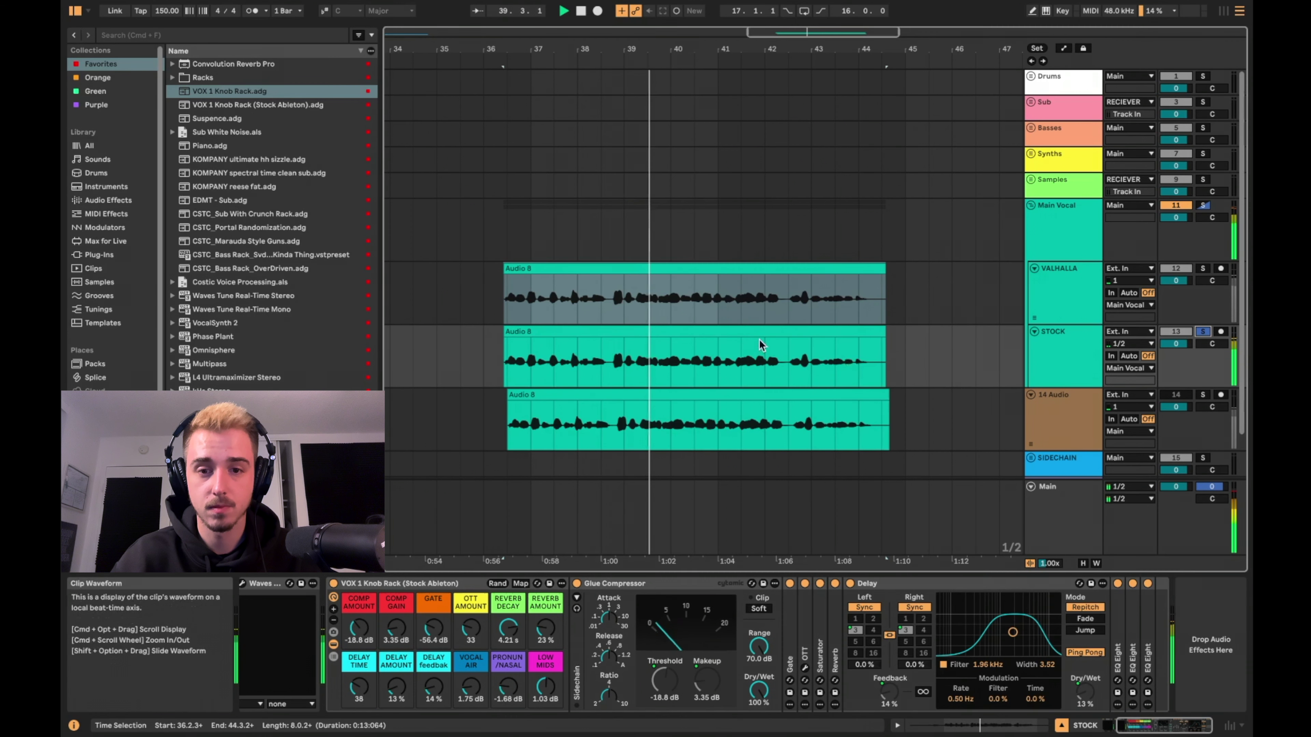
{"action": "left_click", "coordinate": [704, 332]}
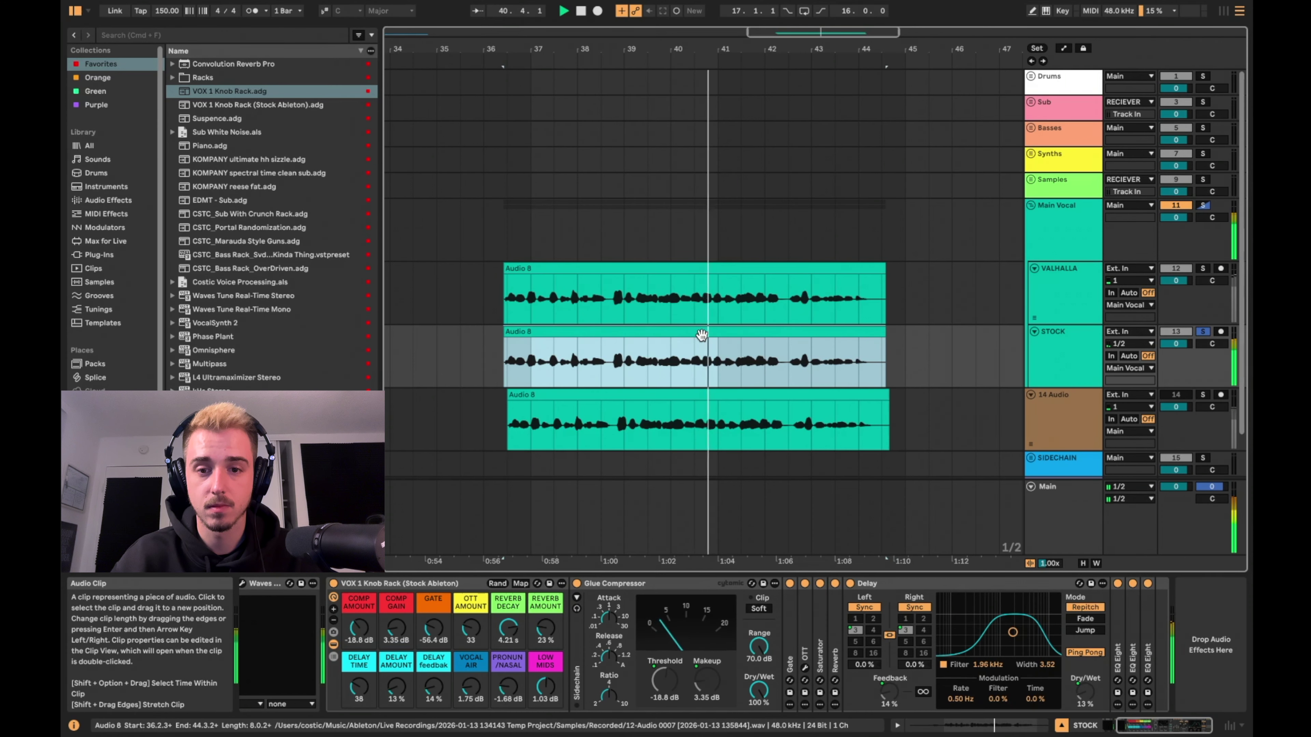
{"action": "left_click", "coordinate": [1204, 268]}
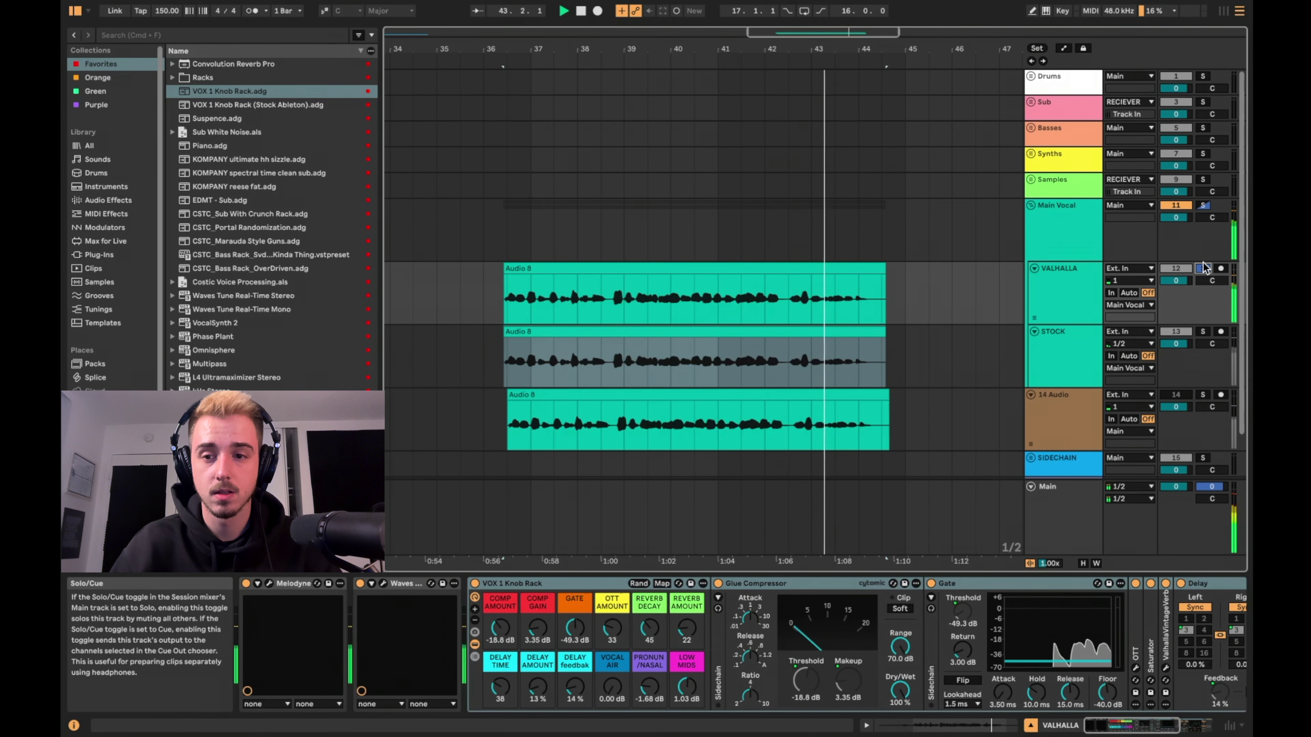
{"action": "key", "text": "space"}
{"action": "left_click", "coordinate": [507, 307]}
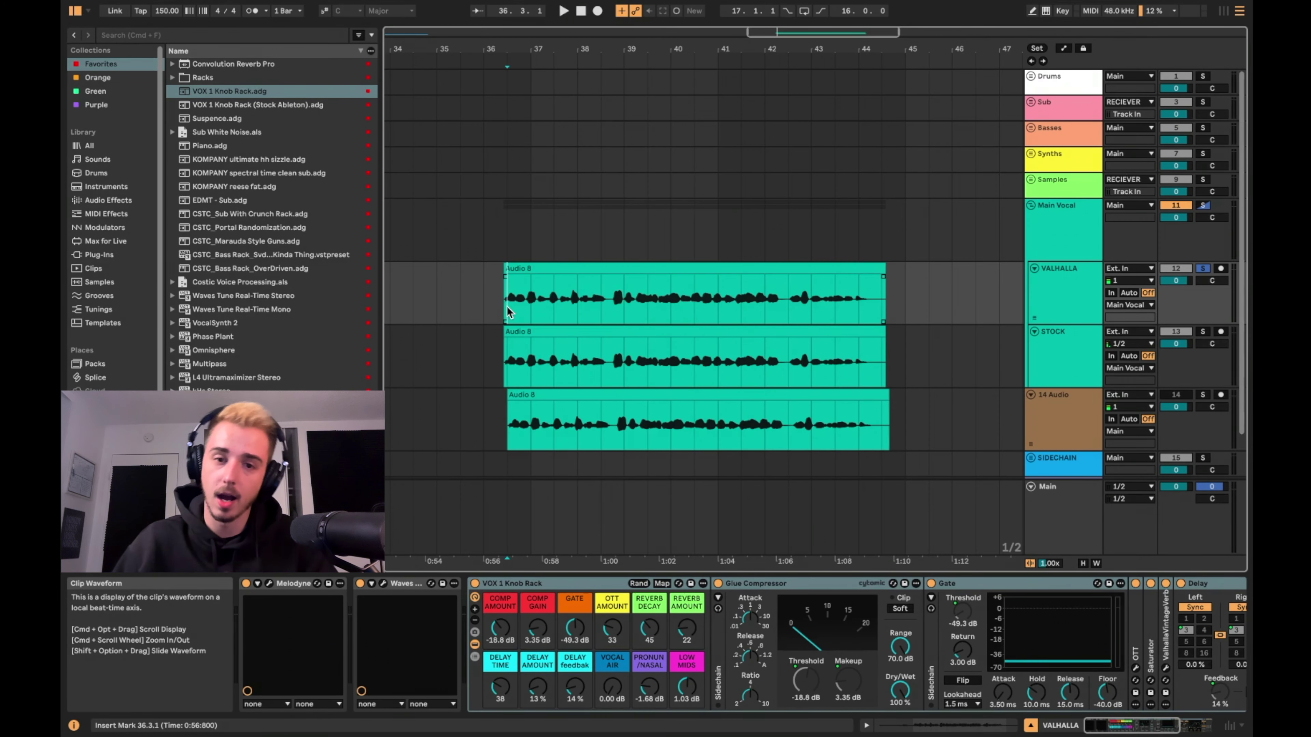
{"action": "left_click", "coordinate": [1039, 346]}
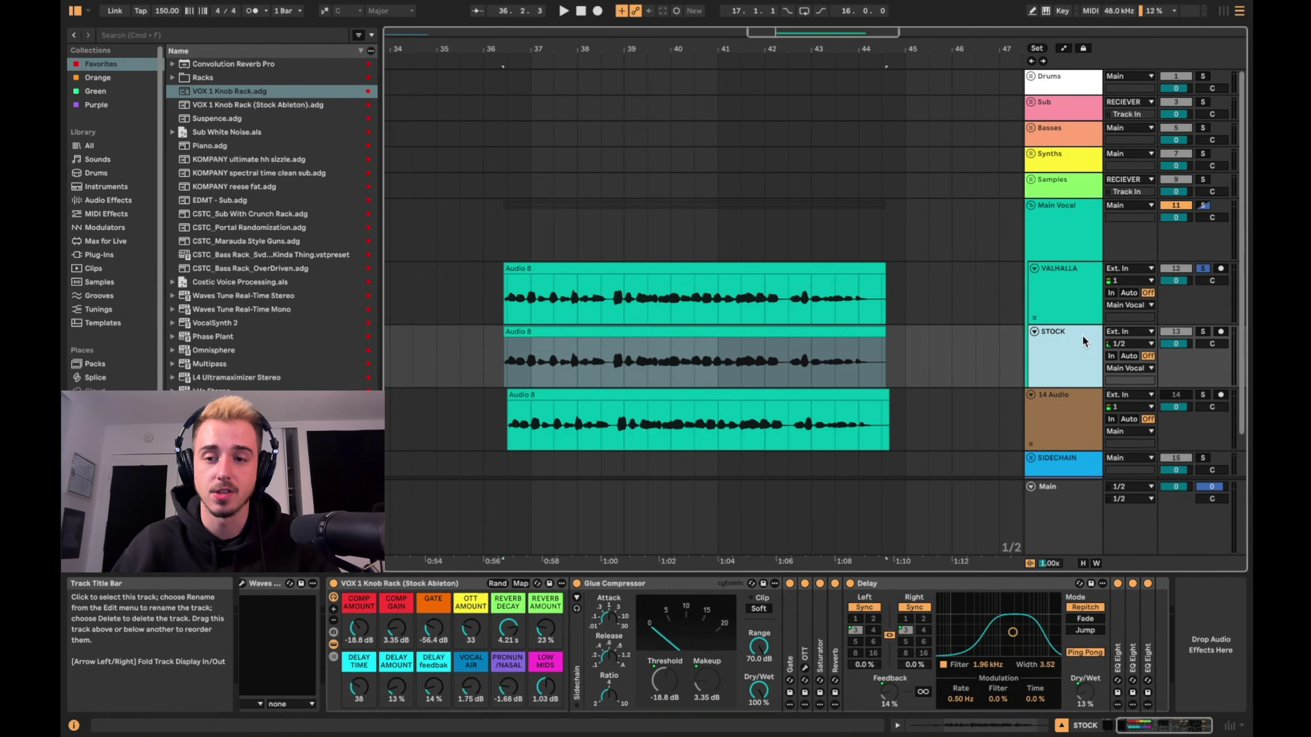